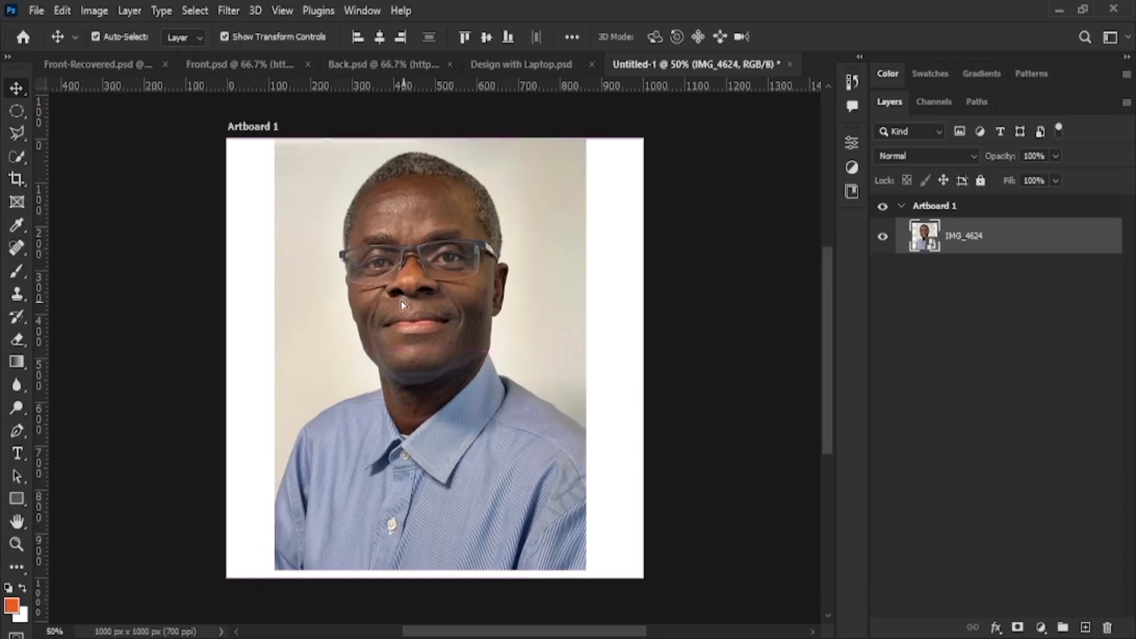
Pan beside the photo and undo the heavy-halo sharpening on the IMG_4624 portrait
scroll(415, 305, left, 2)
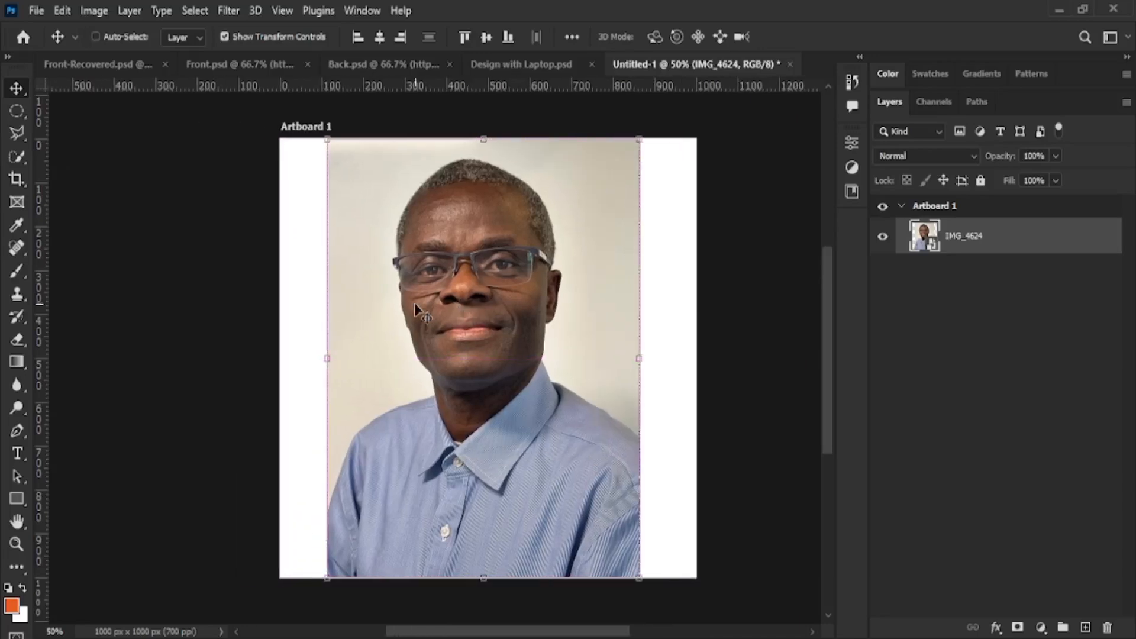
scroll(526, 303, up, 3)
scroll(527, 305, up, 2)
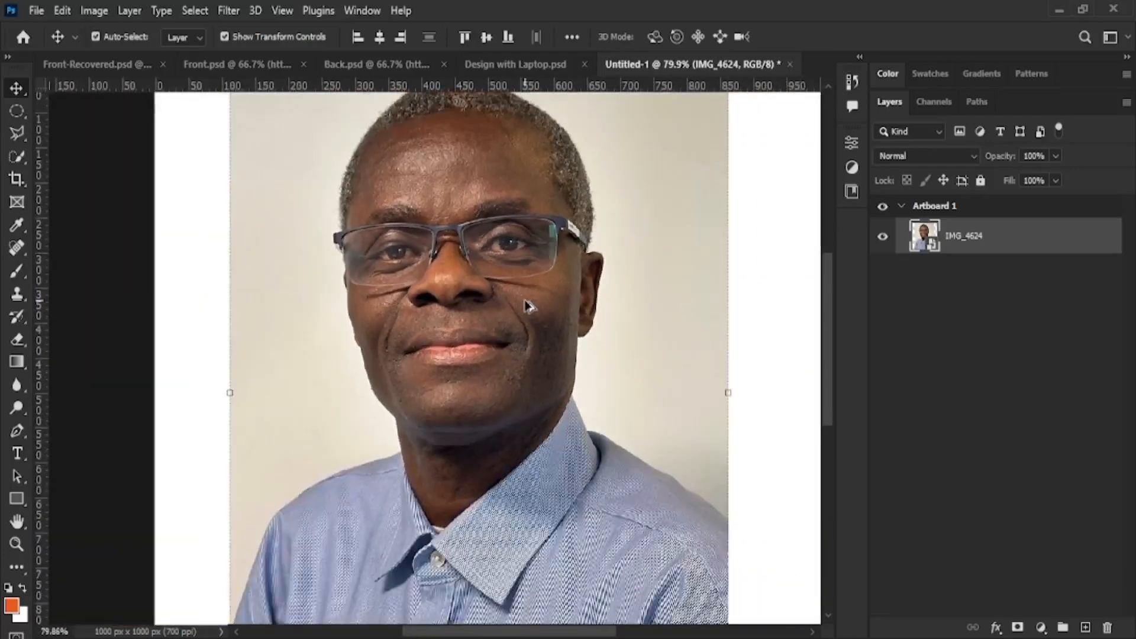
scroll(528, 305, down, 2)
scroll(529, 305, up, 1)
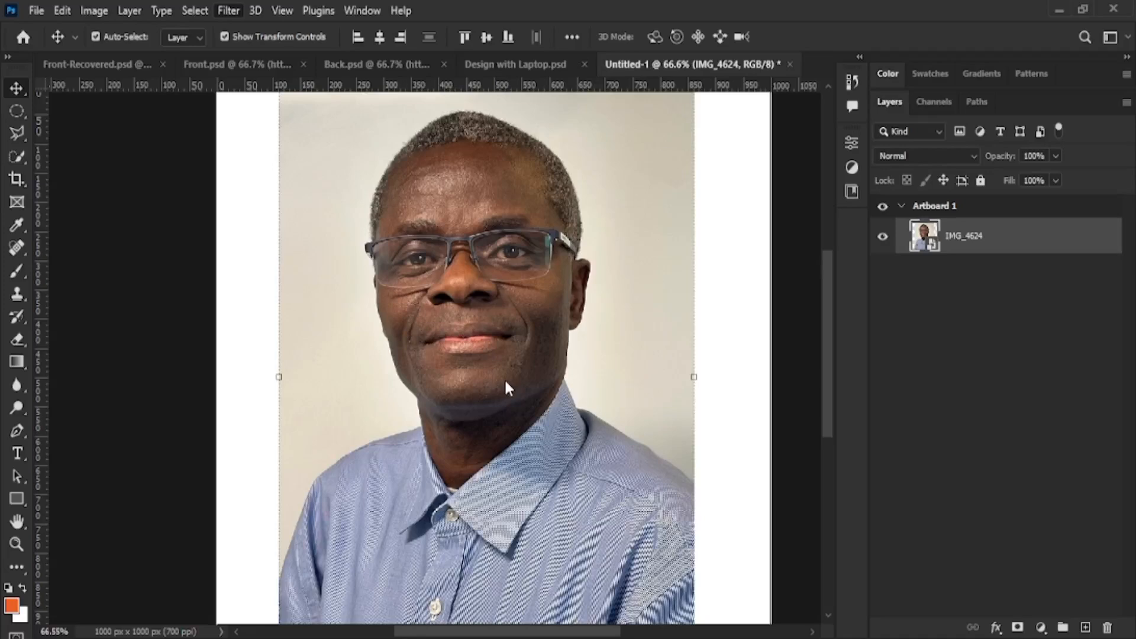
key(h)
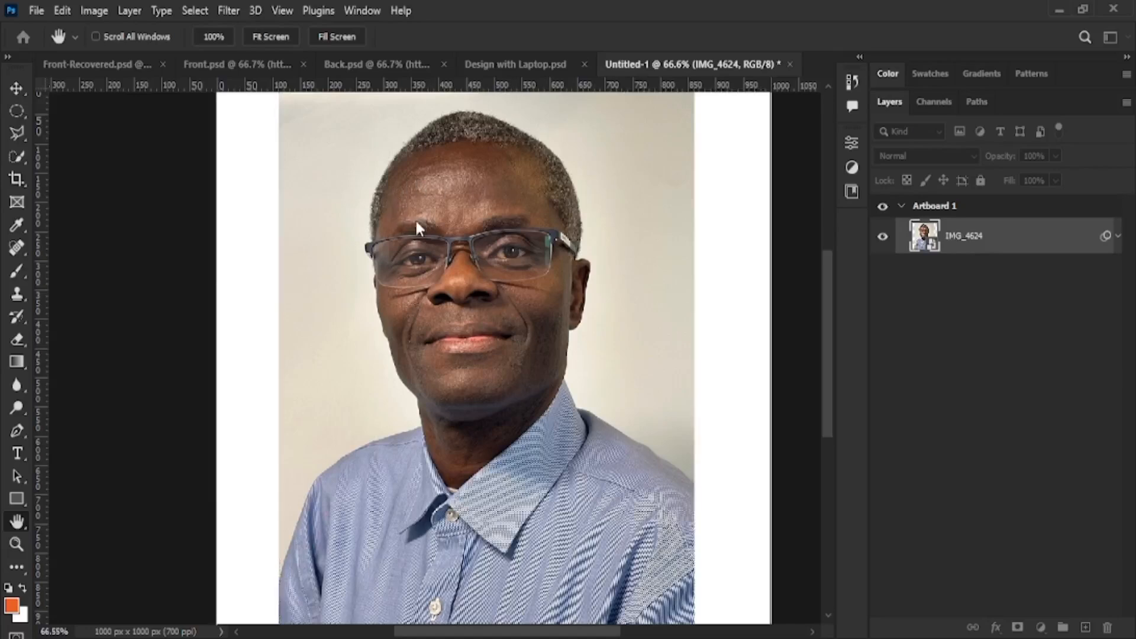
drag(417, 224, 237, 239)
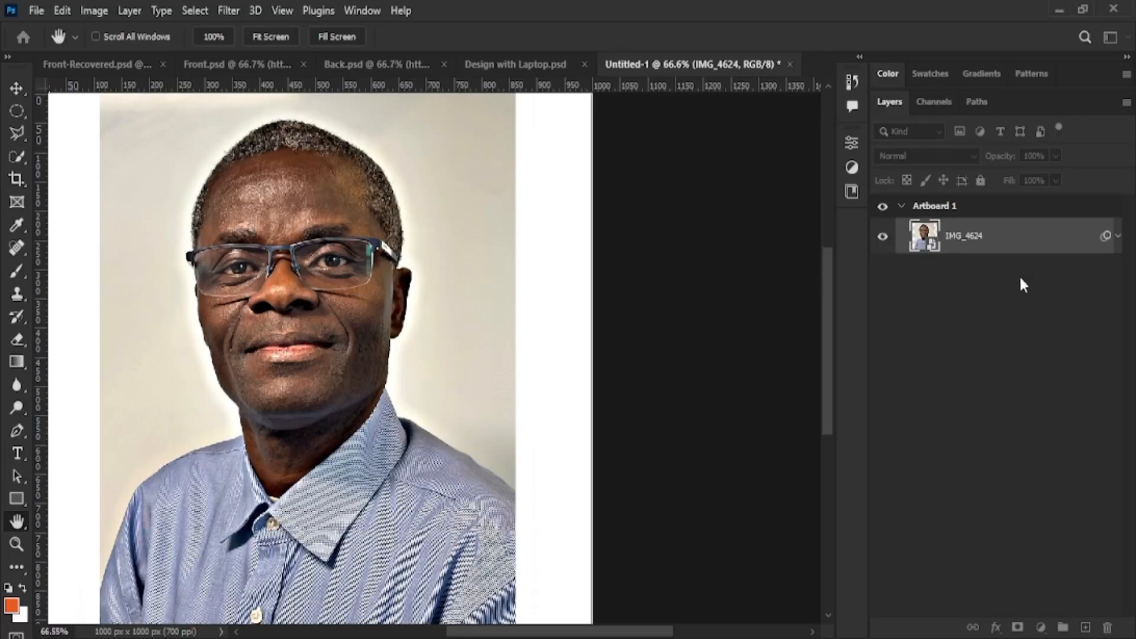
key(ctrl+z)
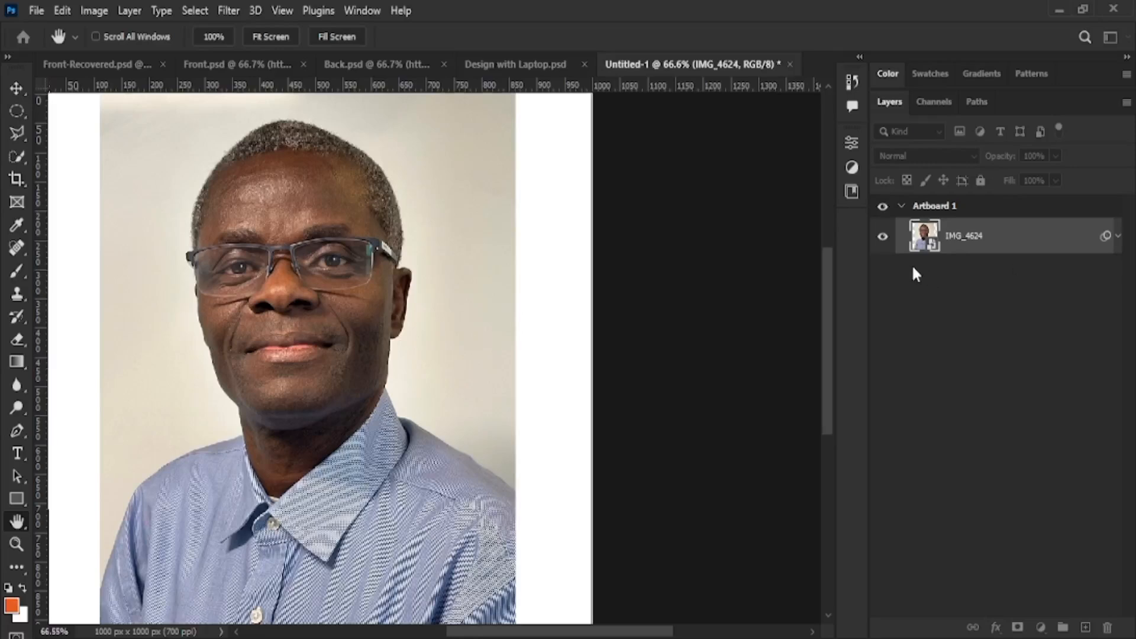
key(v)
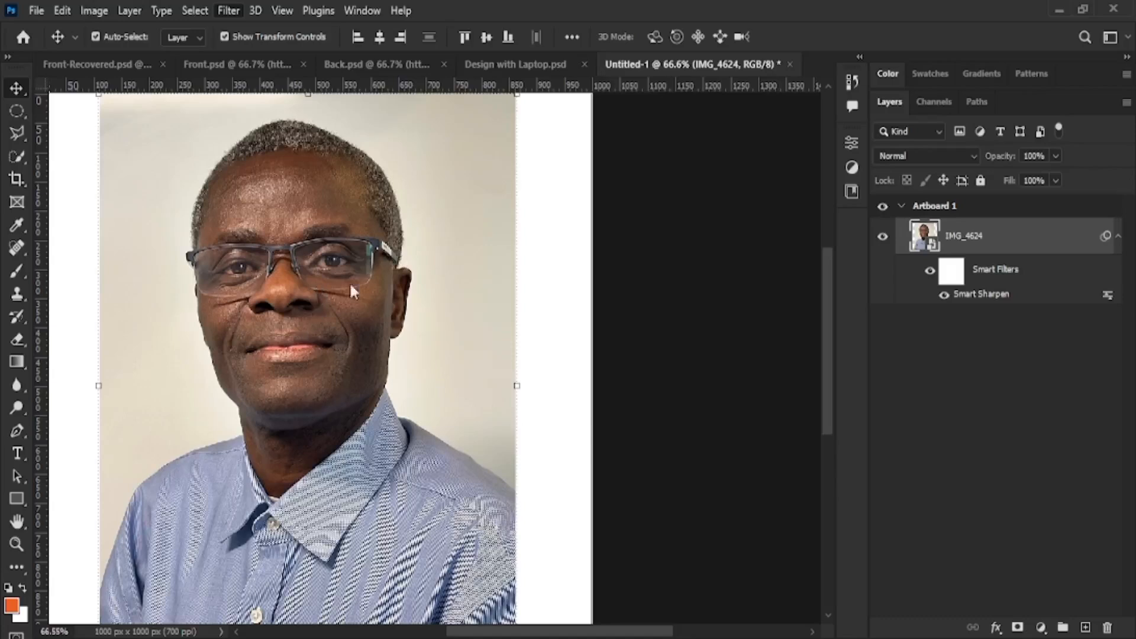
Apply an Add Noise smart filter to the IMG_4624 portrait for a light grain
click(475, 284)
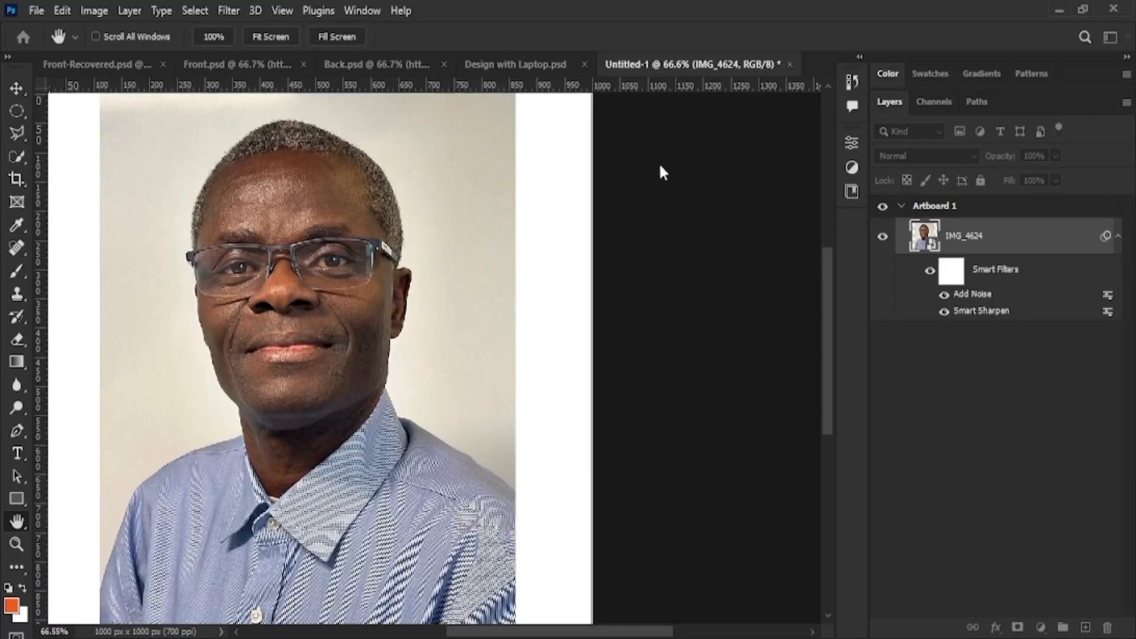
key(v)
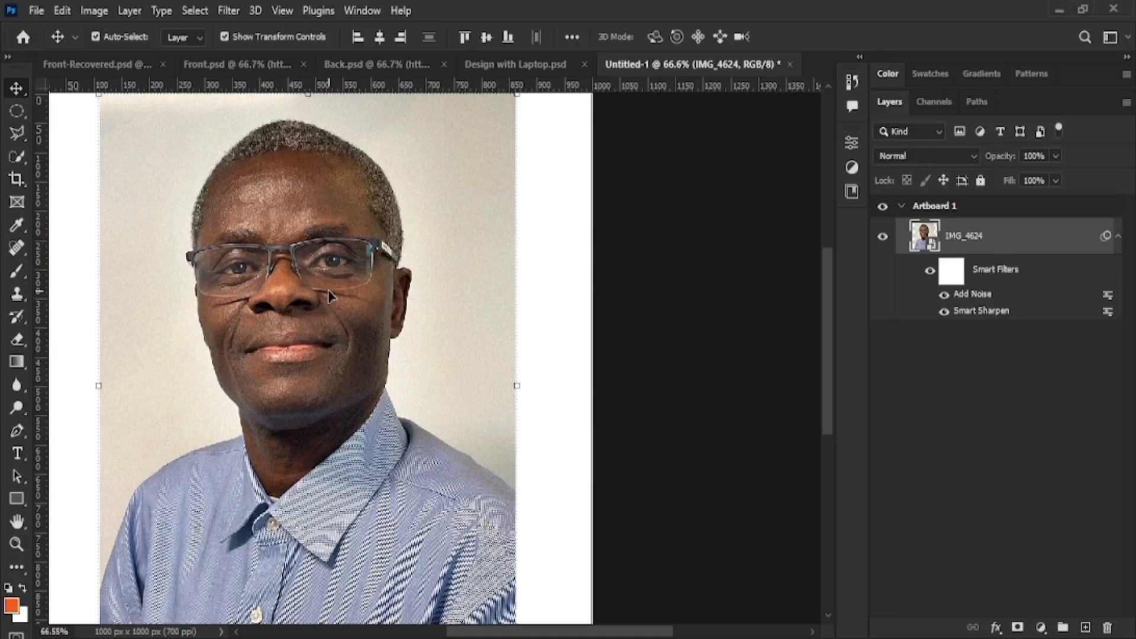
scroll(332, 348, down, 3)
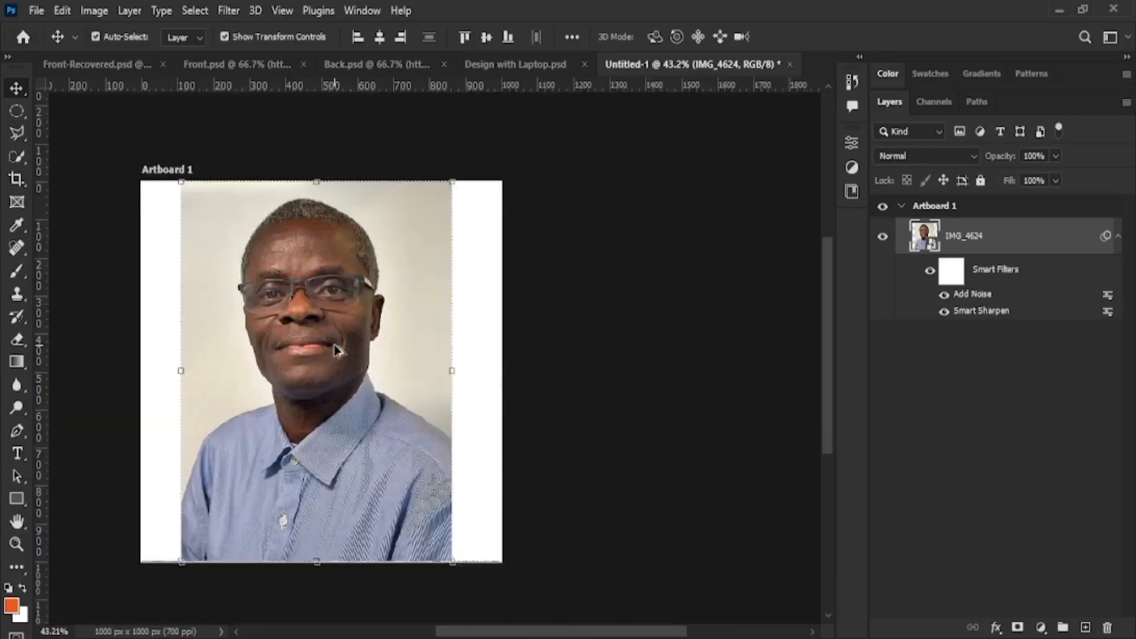
scroll(329, 350, up, 2)
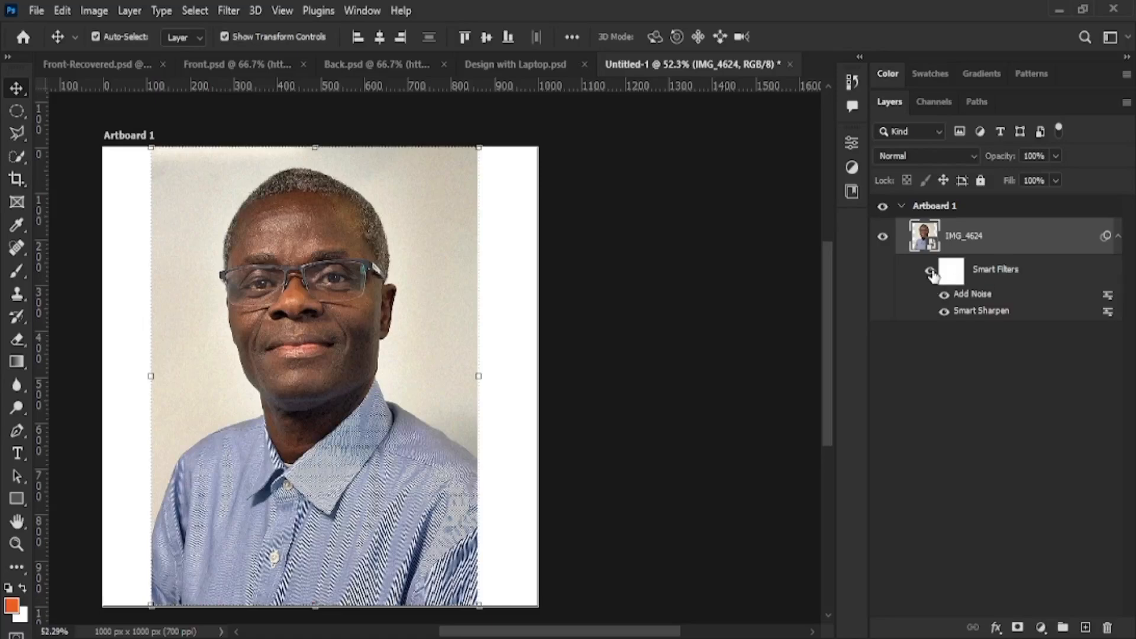
Turn both smart filters off and back on to compare against the original portrait
scroll(408, 323, left, 2)
scroll(407, 318, up, 3)
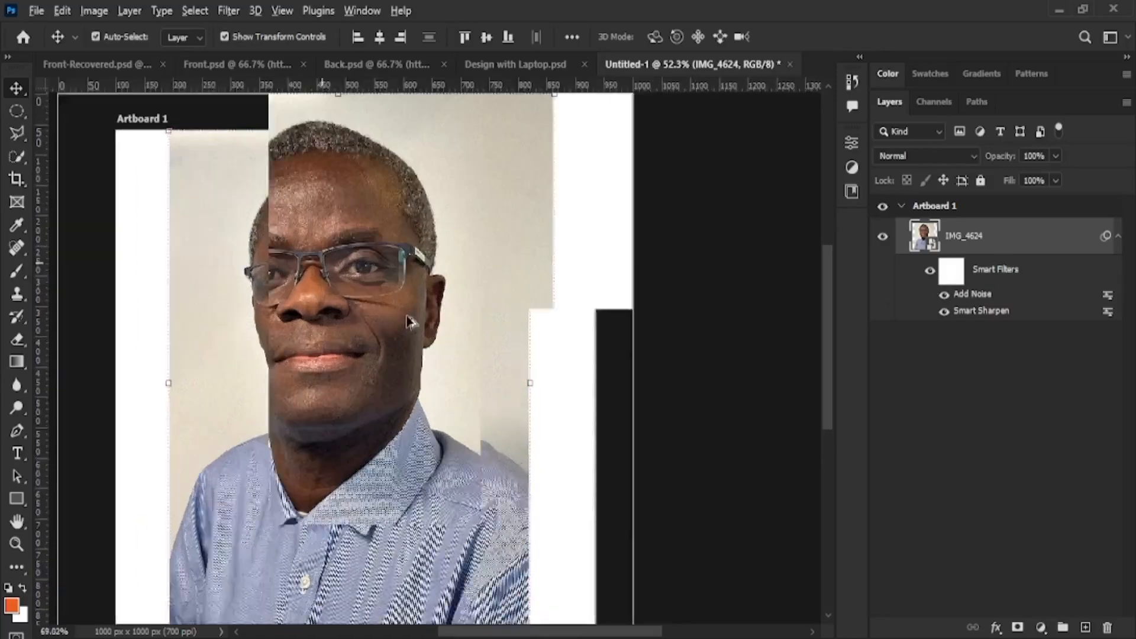
scroll(409, 322, up, 3)
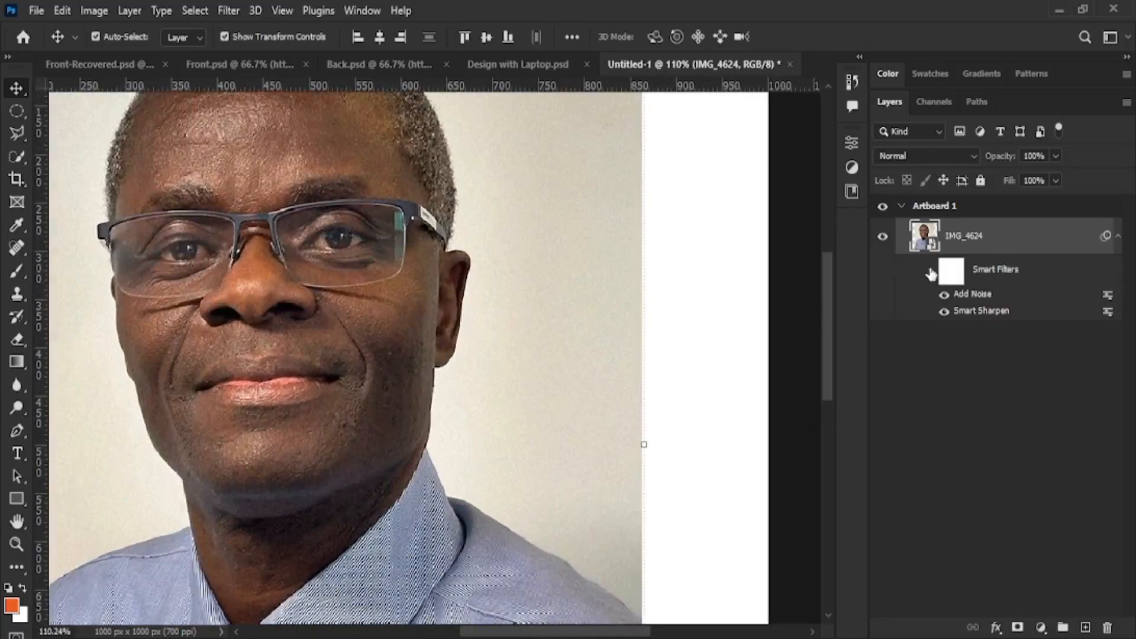
click(931, 274)
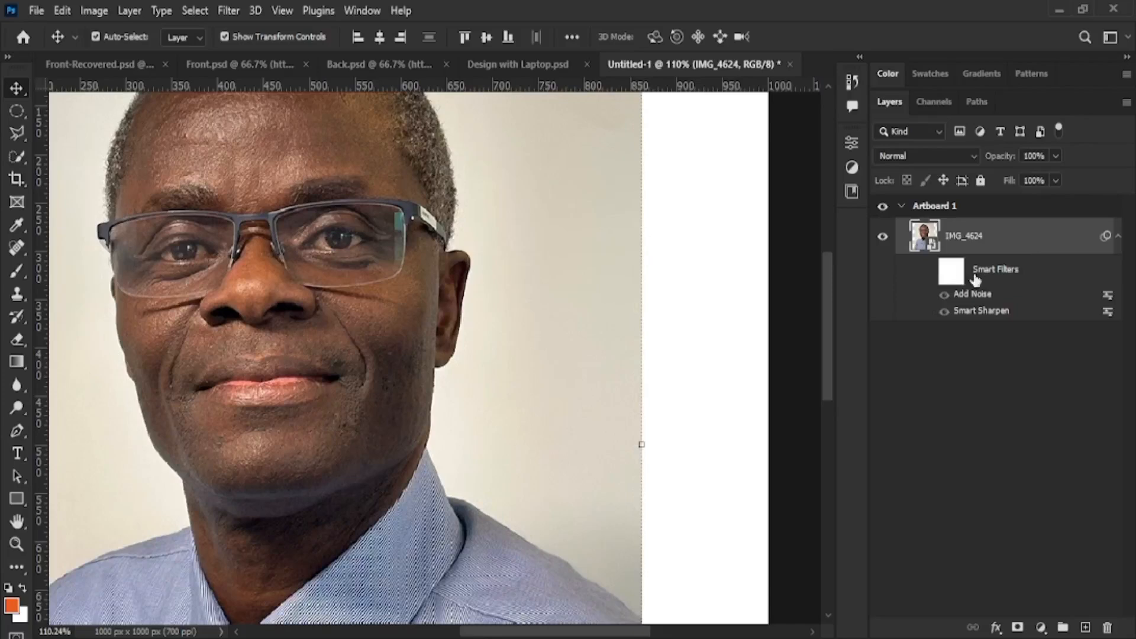
click(929, 271)
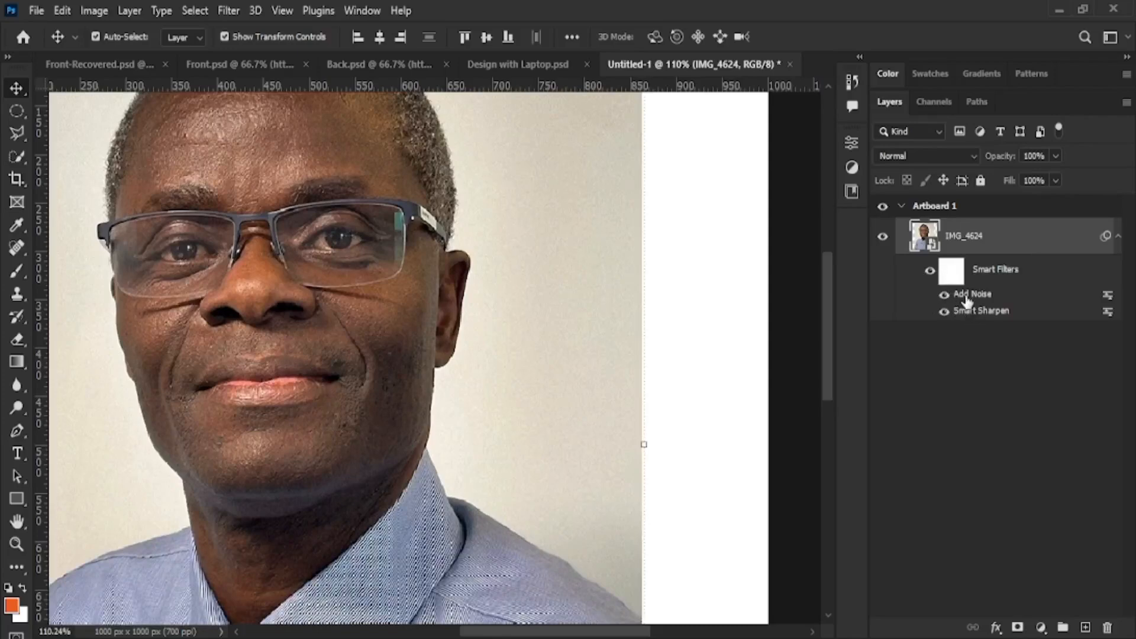
Toggle the IMG_4624 layer's visibility several times, leaving the portrait visible
click(882, 237)
click(882, 237)
click(882, 237)
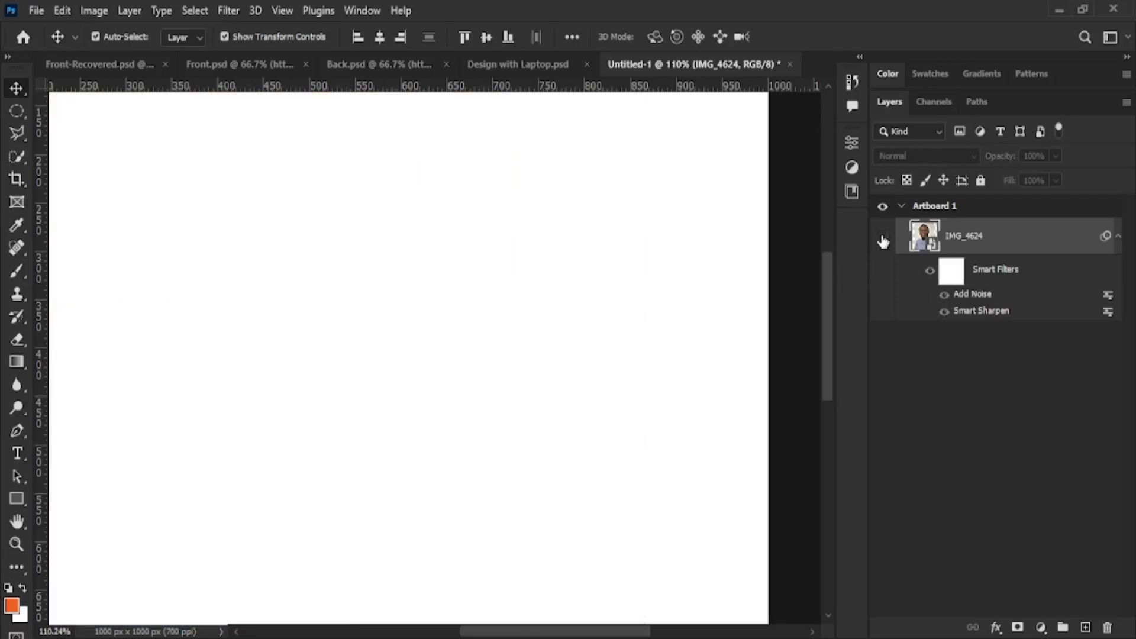
scroll(650, 316, right, 3)
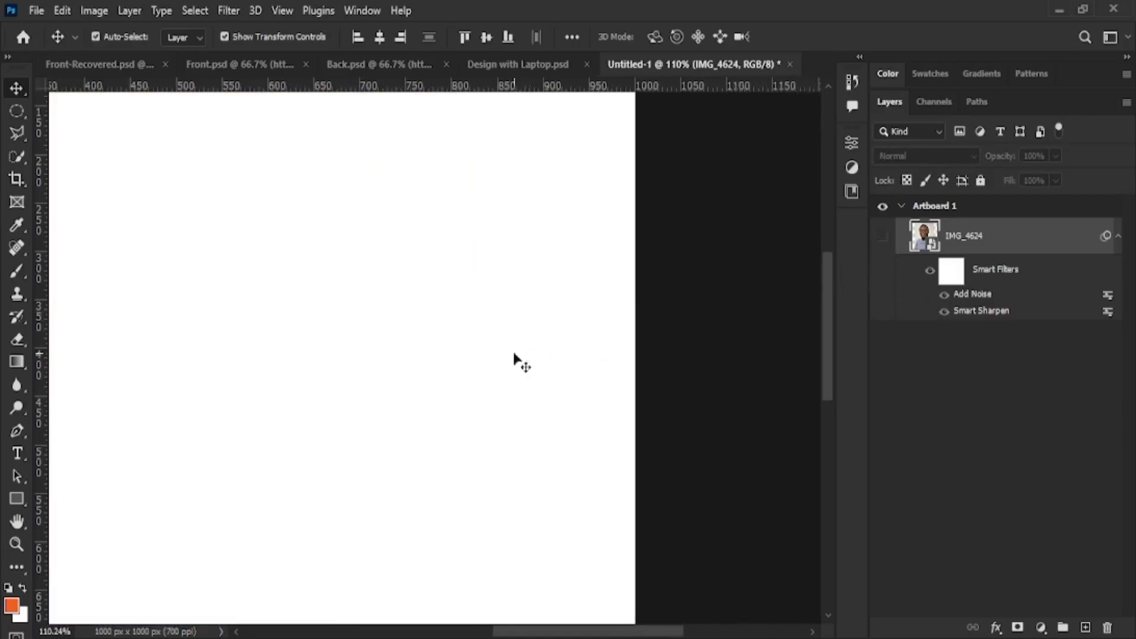
scroll(484, 363, up, 5)
scroll(485, 368, down, 10)
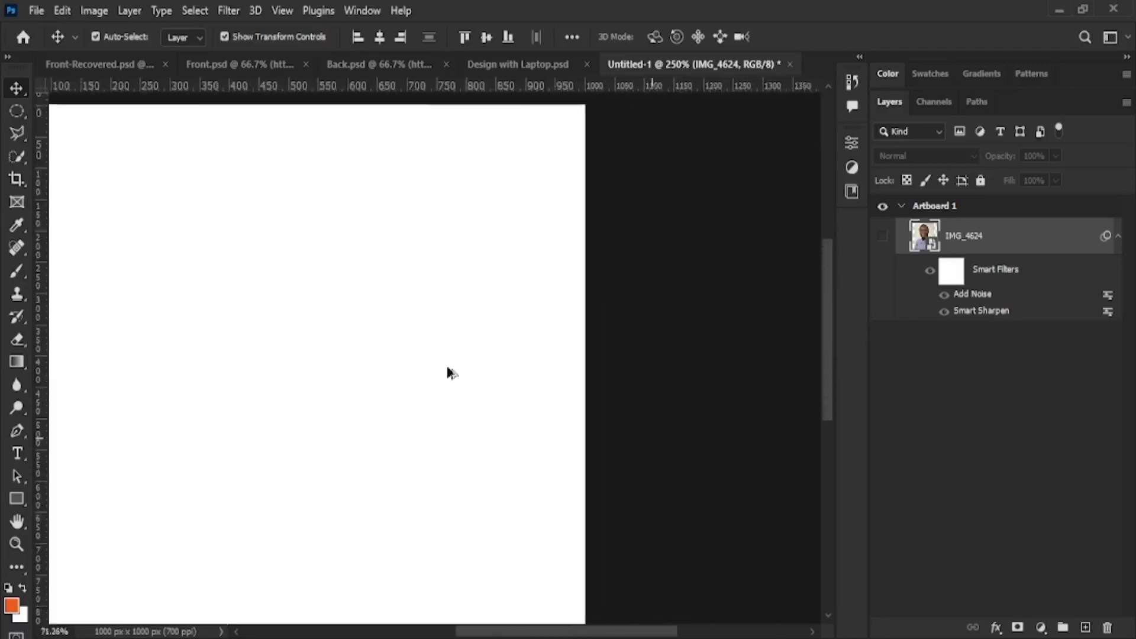
scroll(351, 379, up, 3)
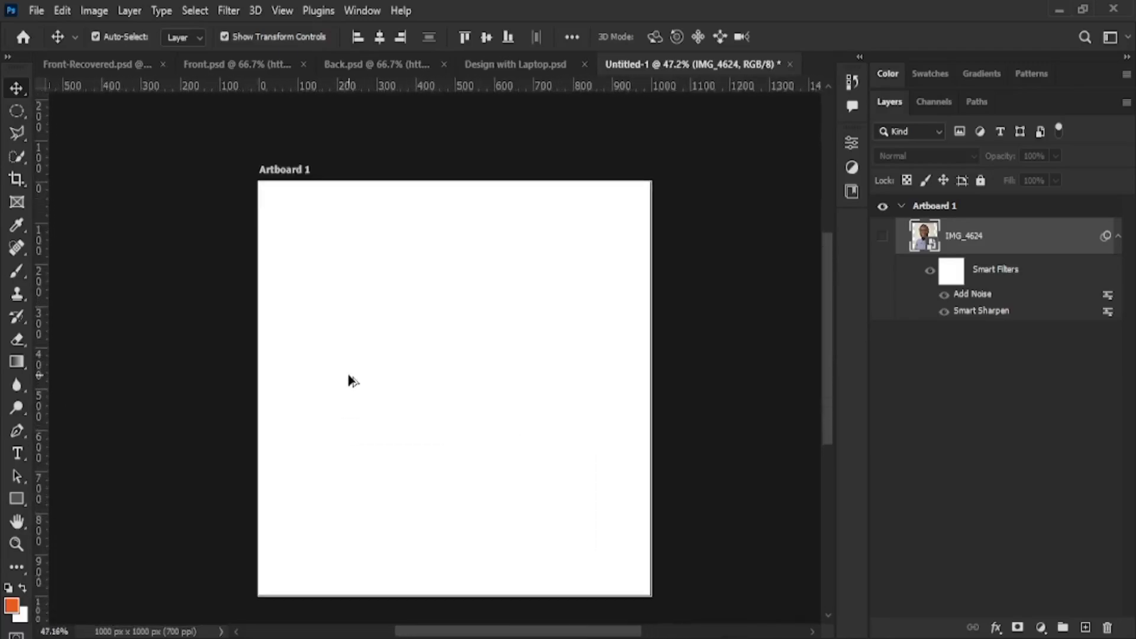
click(882, 236)
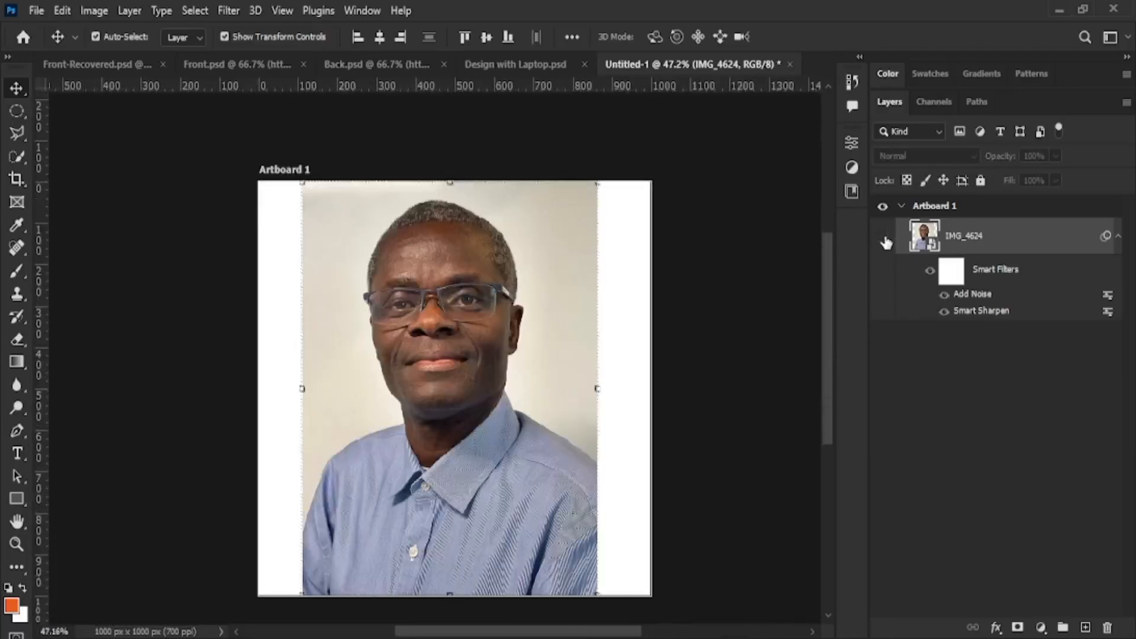
click(881, 237)
click(882, 238)
click(882, 238)
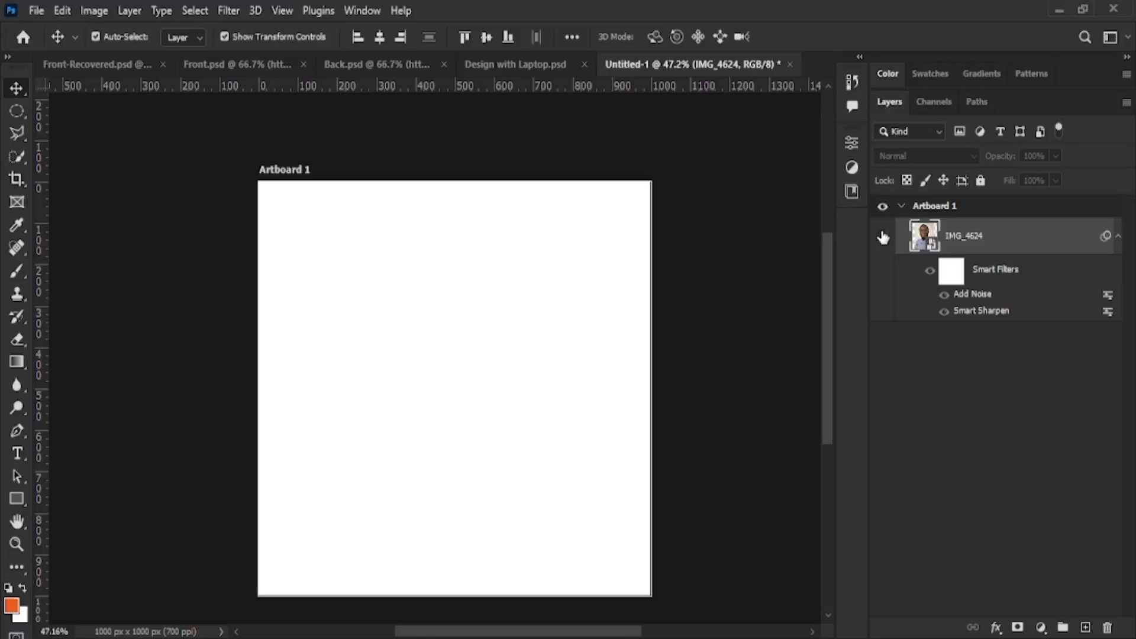
click(883, 238)
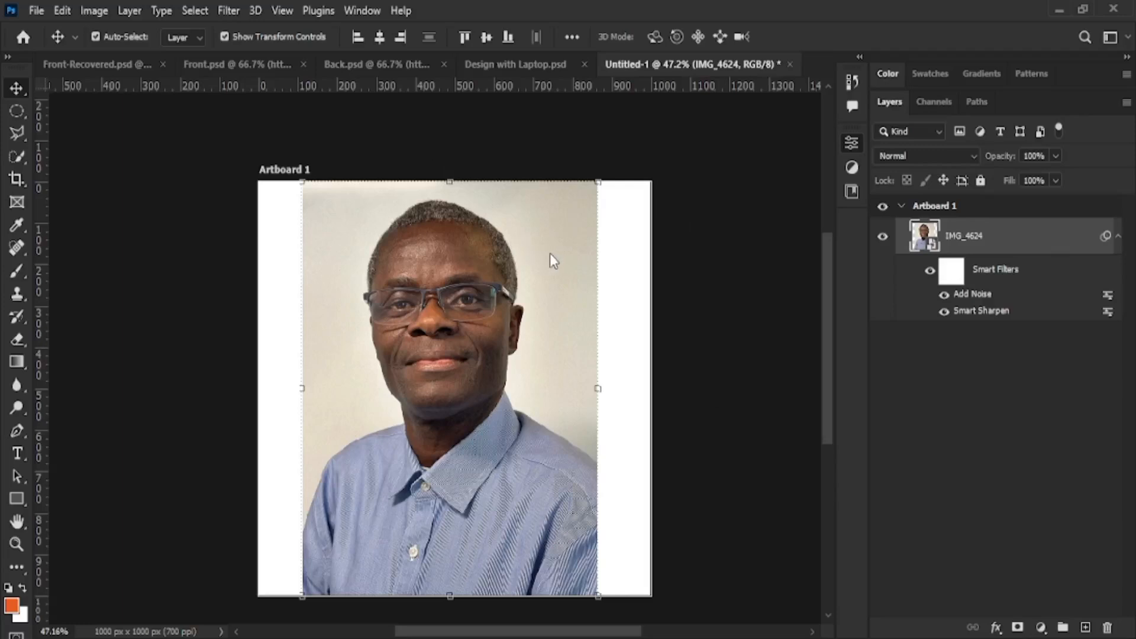
Undo flattening IMG_4624, then open its original photo IMG_4624.JPG as a separate document
key(ctrl+e)
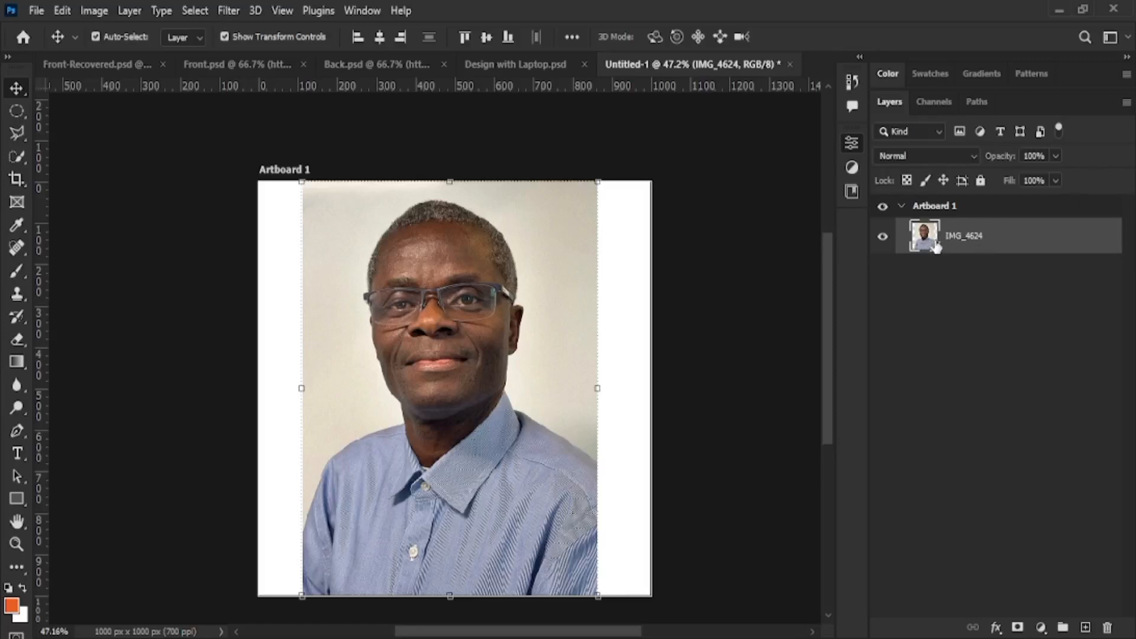
key(ctrl)
key(ctrl+z)
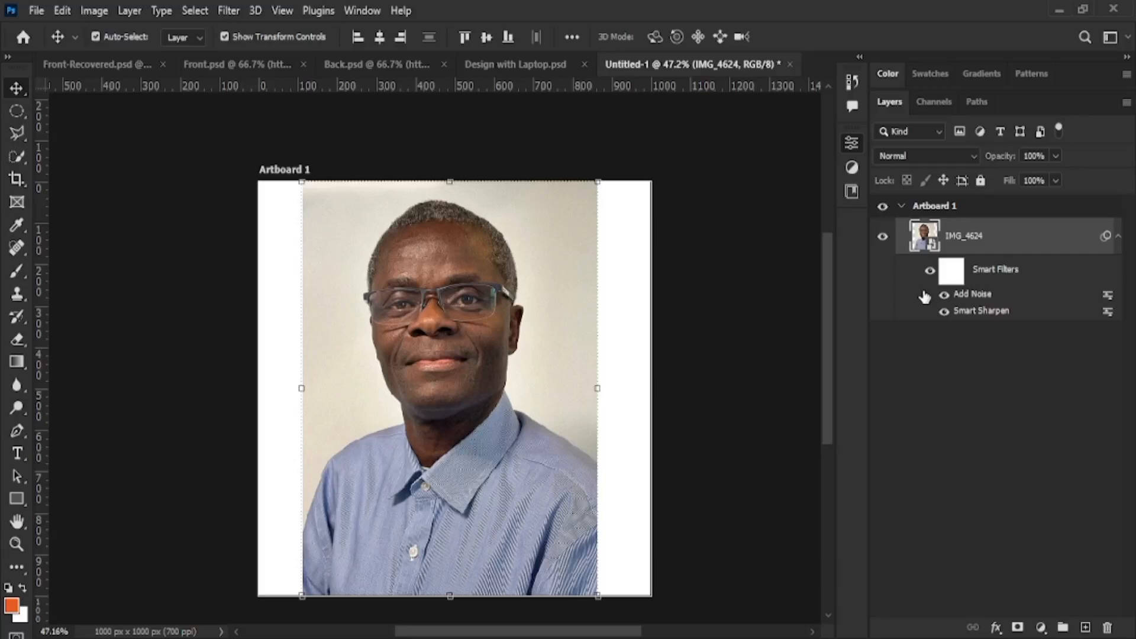
double_click(932, 246)
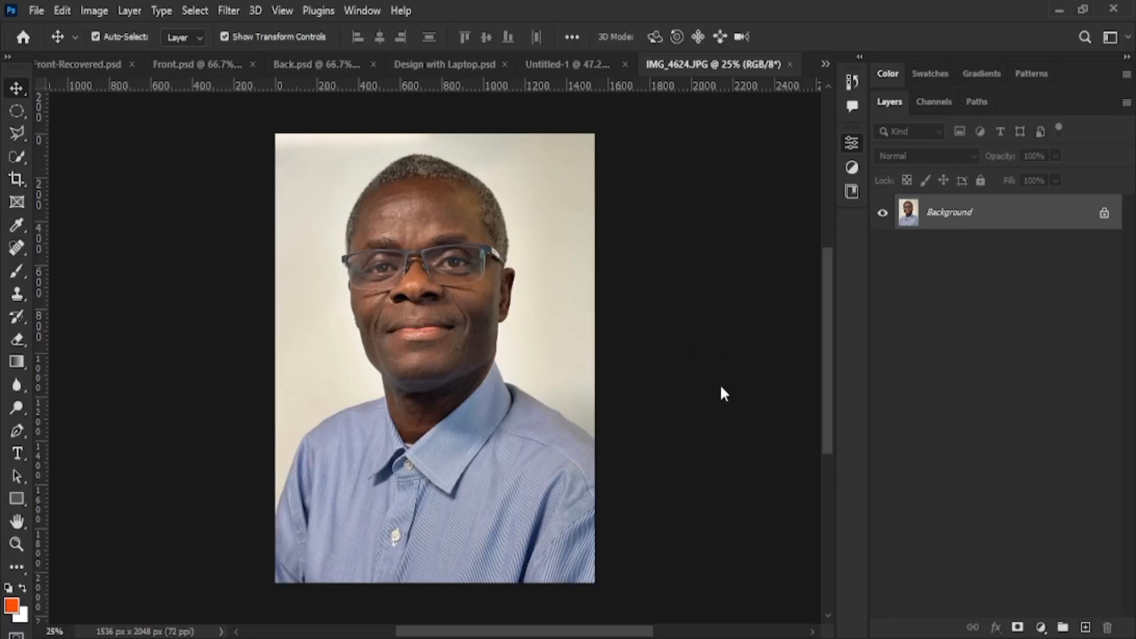
Unlock the photo's Background layer so it becomes the editable Layer 0
click(1104, 215)
key(h)
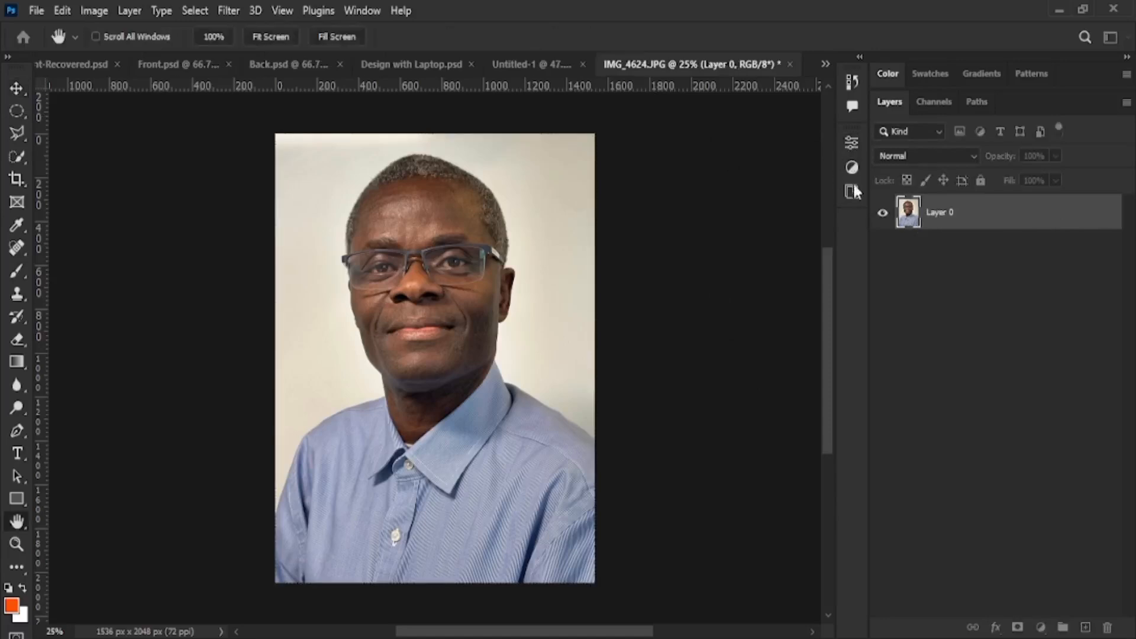
key(v)
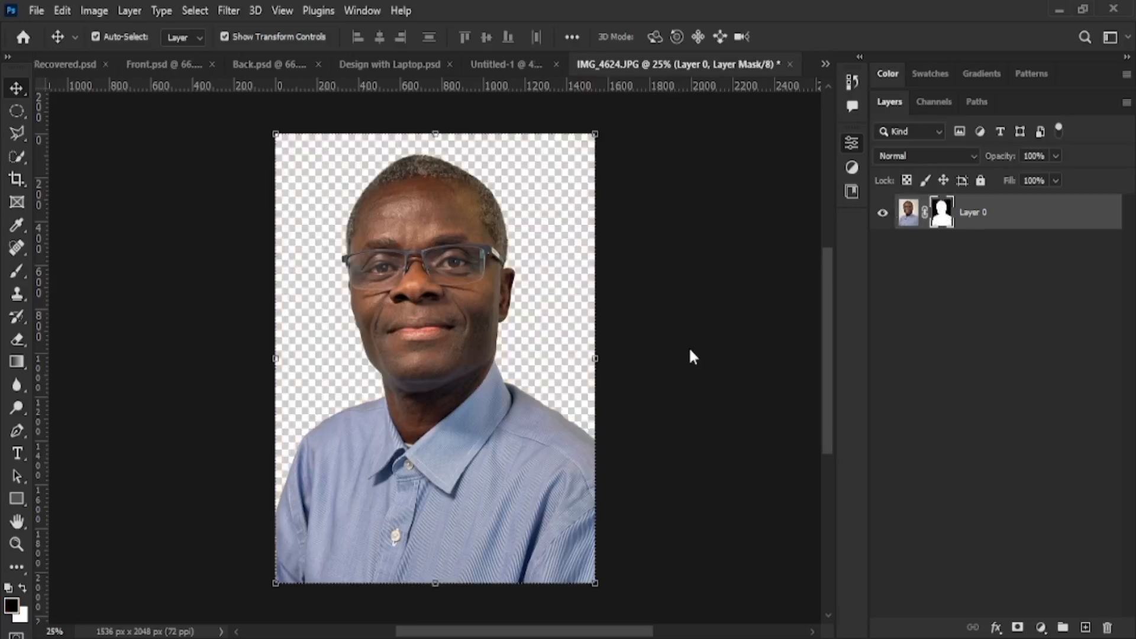
Draw an orange rectangle covering most of the canvas and move it beneath the portrait
drag(434, 320, 498, 392)
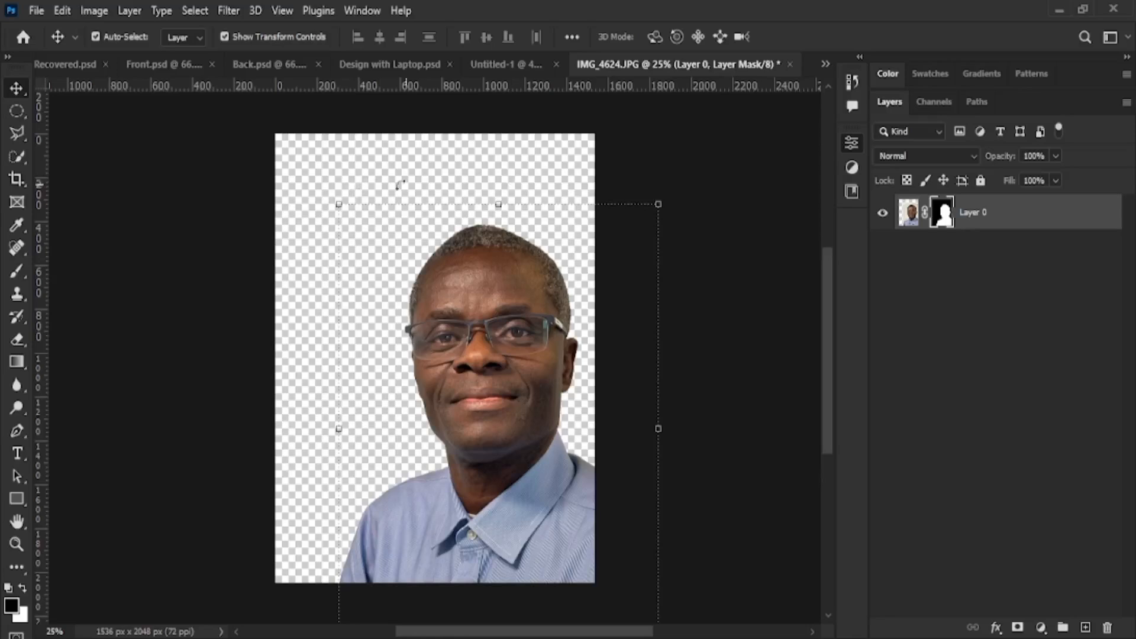
click(17, 498)
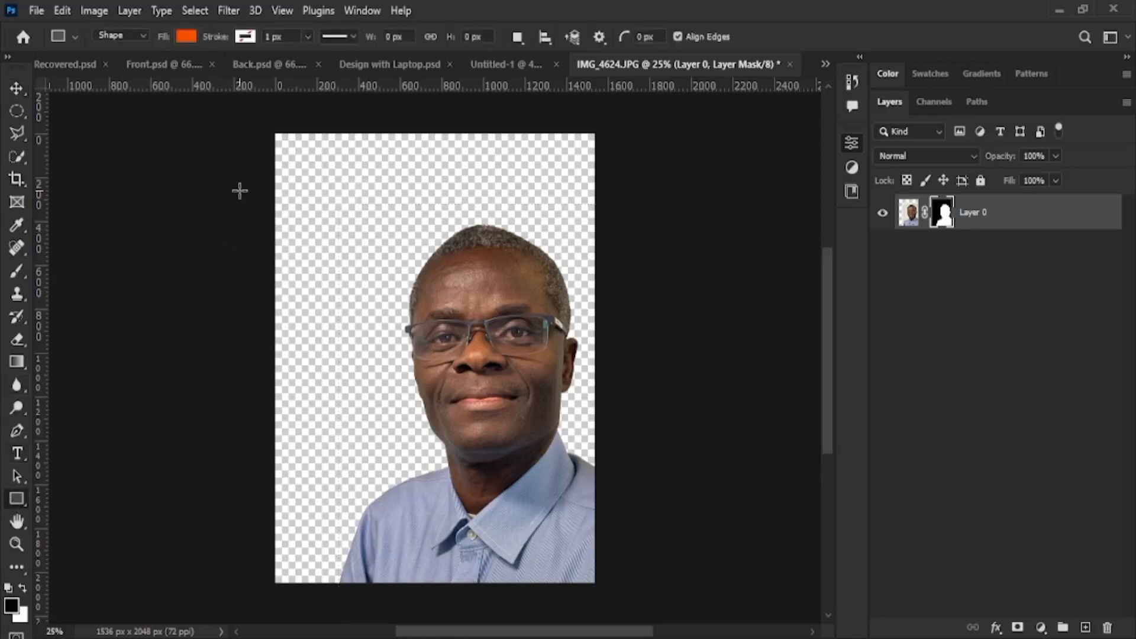
drag(240, 191, 624, 553)
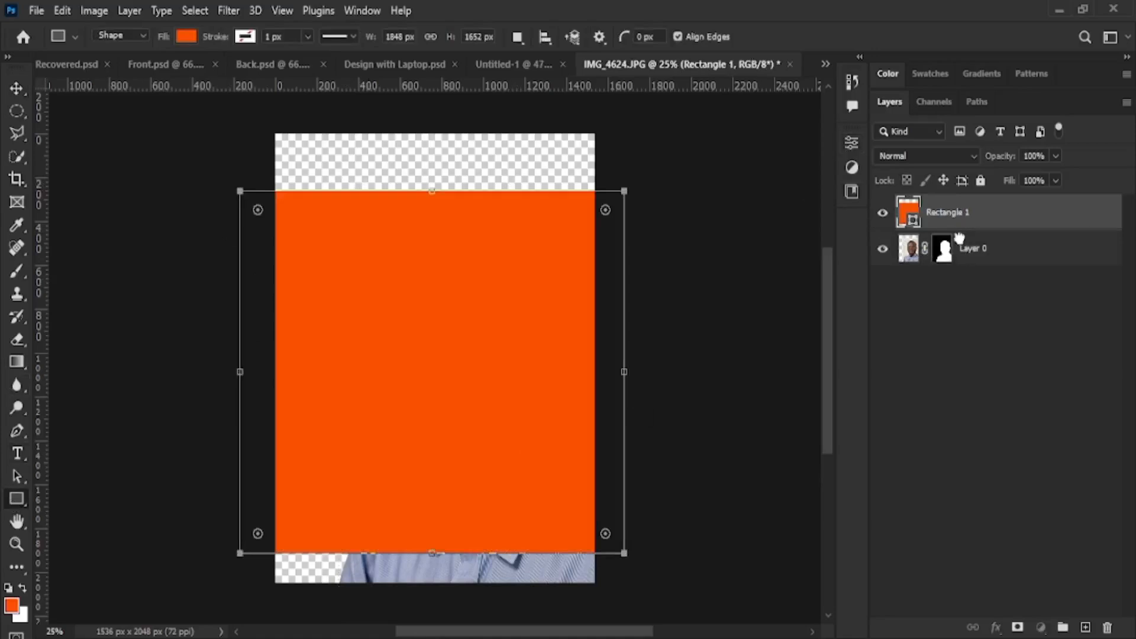
mouse_move(955, 204)
mouse_down()
mouse_move(990, 258)
mouse_move(991, 320)
mouse_move(966, 154)
mouse_move(1002, 320)
mouse_move(963, 198)
mouse_up()
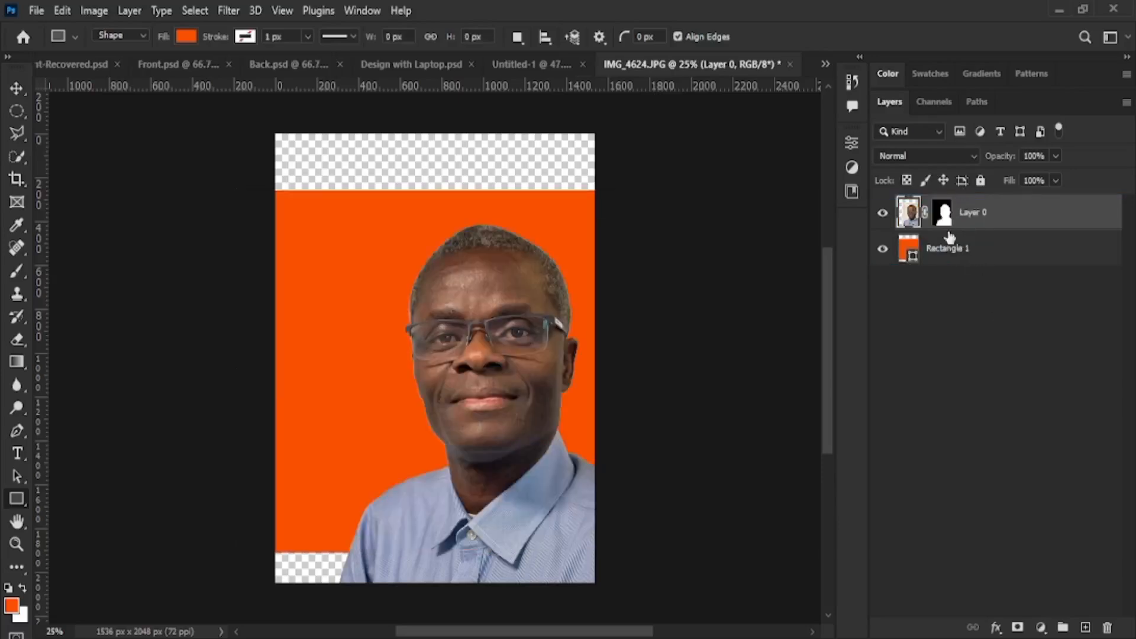
Scale the portrait to about 76% and centre it over the orange backdrop
click(17, 87)
mouse_move(536, 434)
mouse_down()
mouse_move(633, 432)
mouse_move(545, 419)
mouse_up()
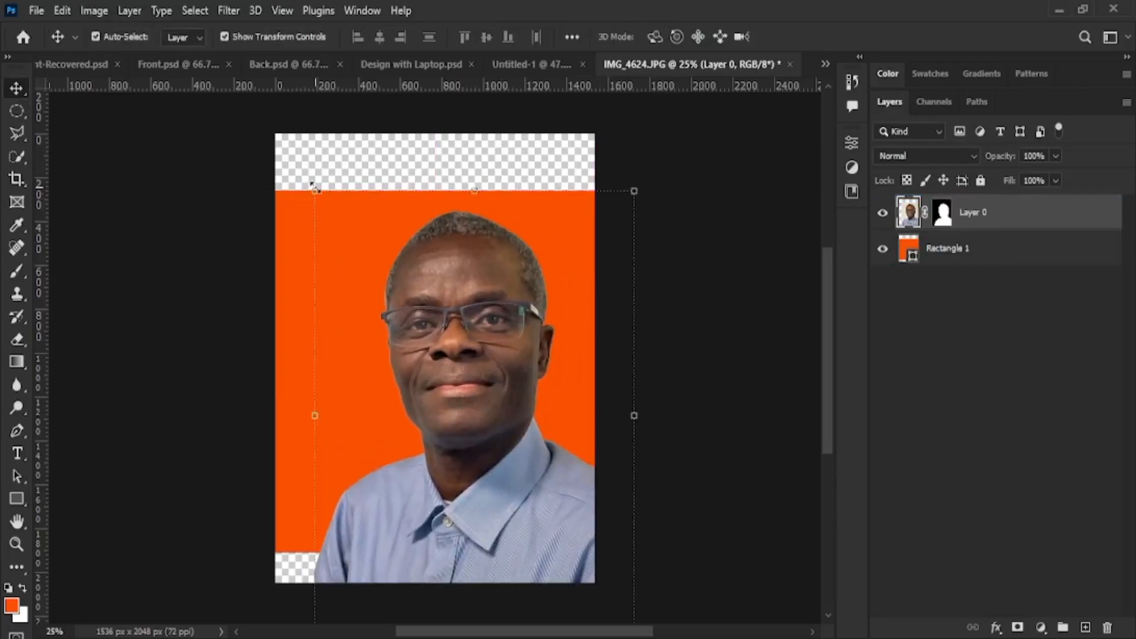
drag(312, 186, 416, 272)
drag(506, 408, 497, 332)
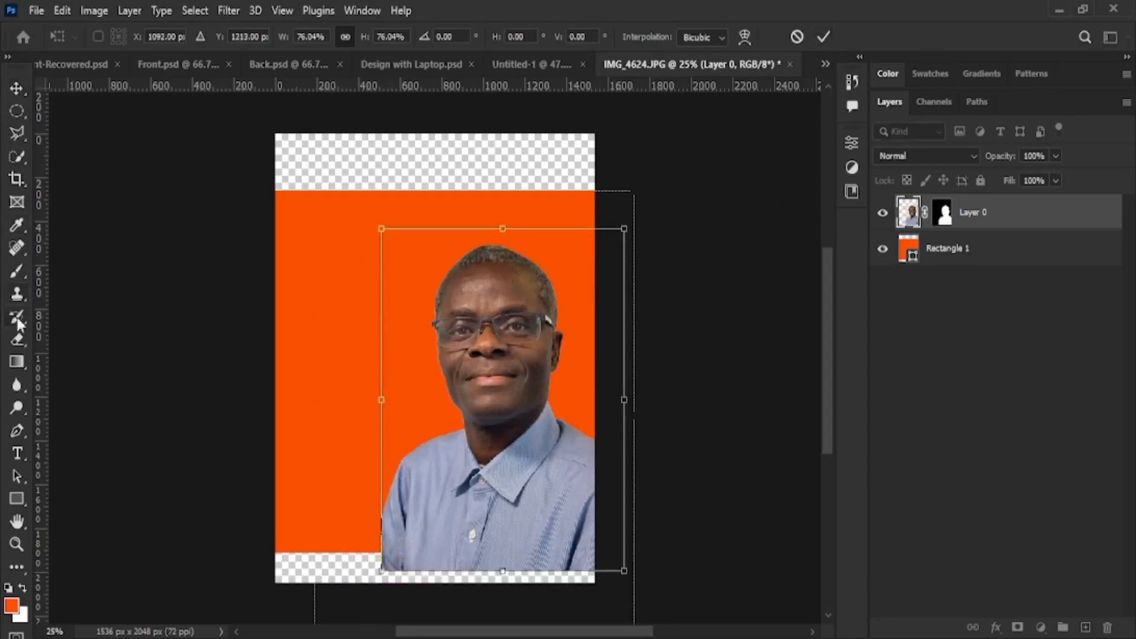
click(823, 36)
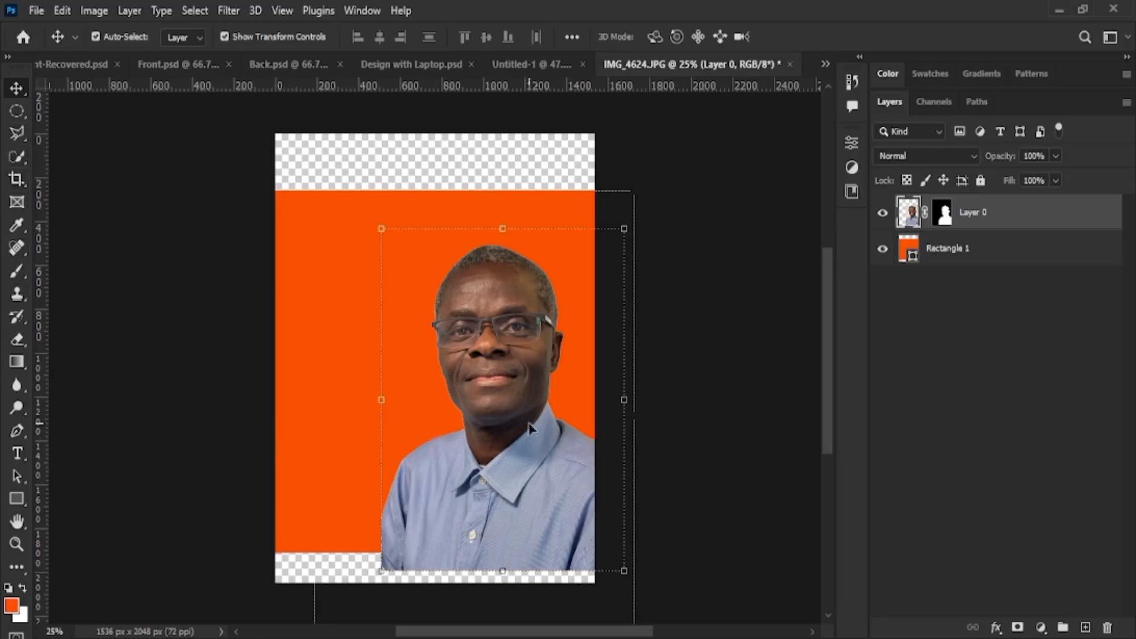
drag(528, 423, 465, 421)
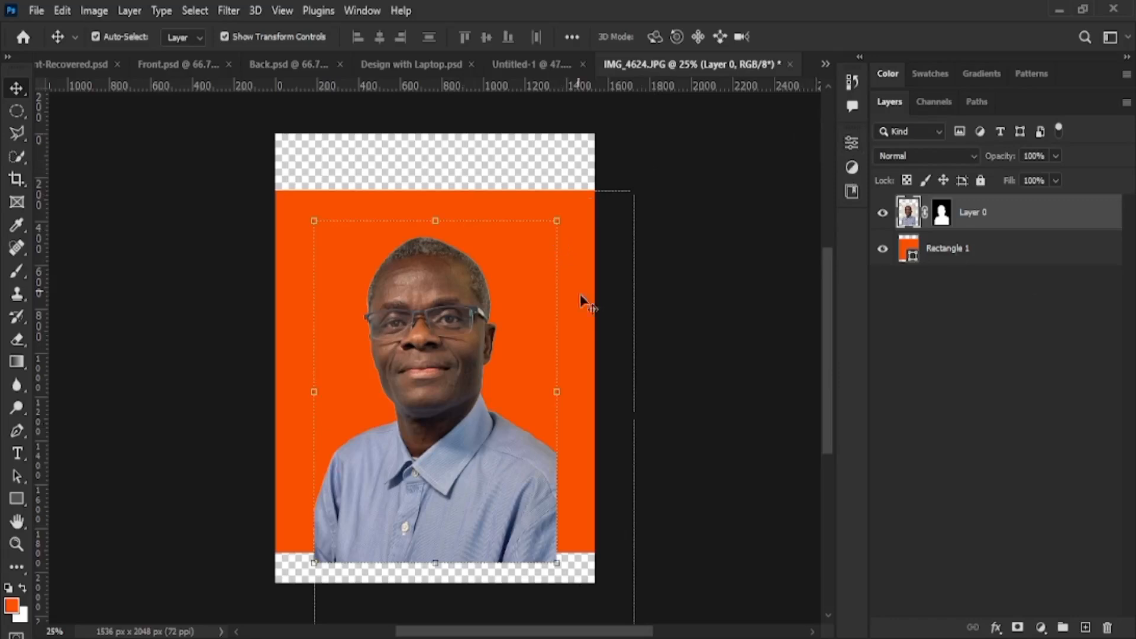
Hide the Rectangle 1 orange backdrop and the Layer 0 portrait
click(883, 248)
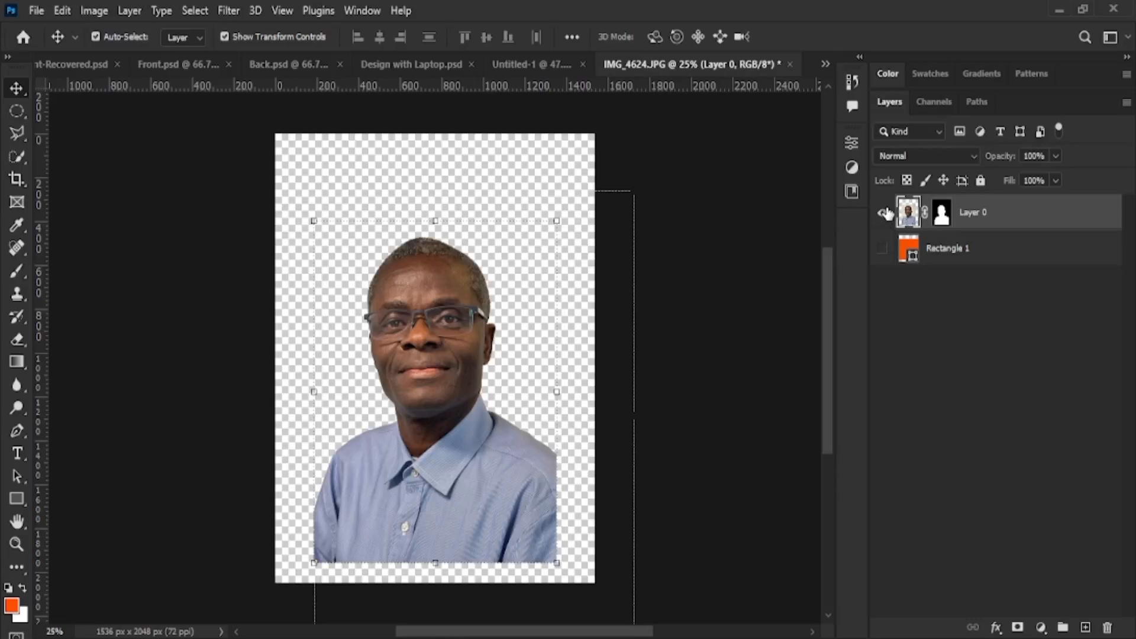
click(886, 213)
drag(486, 392, 605, 355)
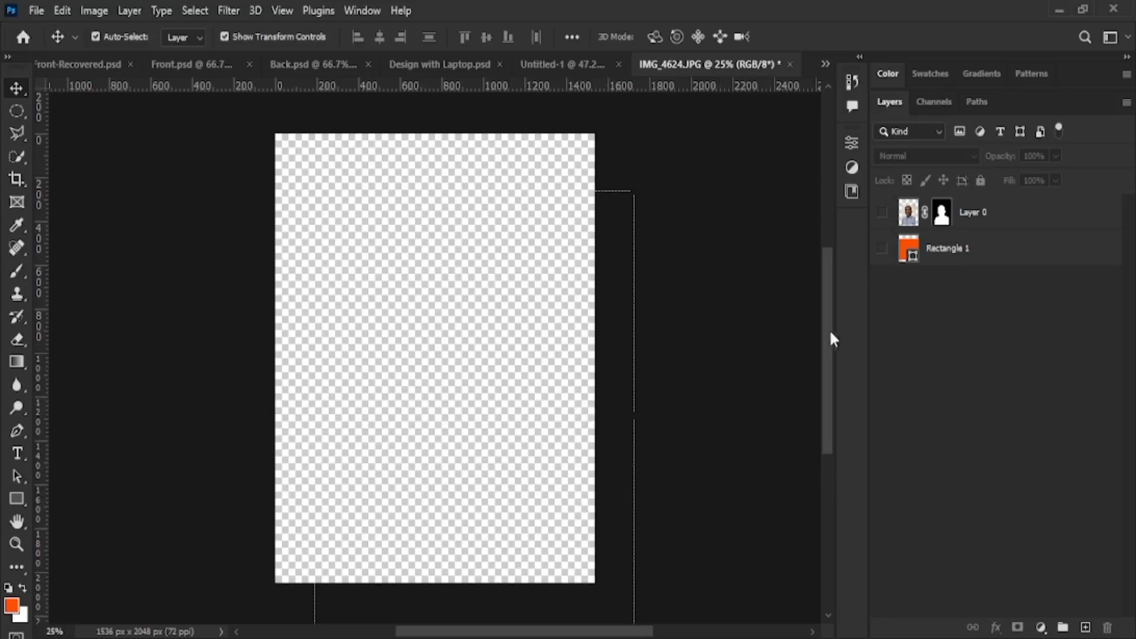
click(882, 214)
click(882, 215)
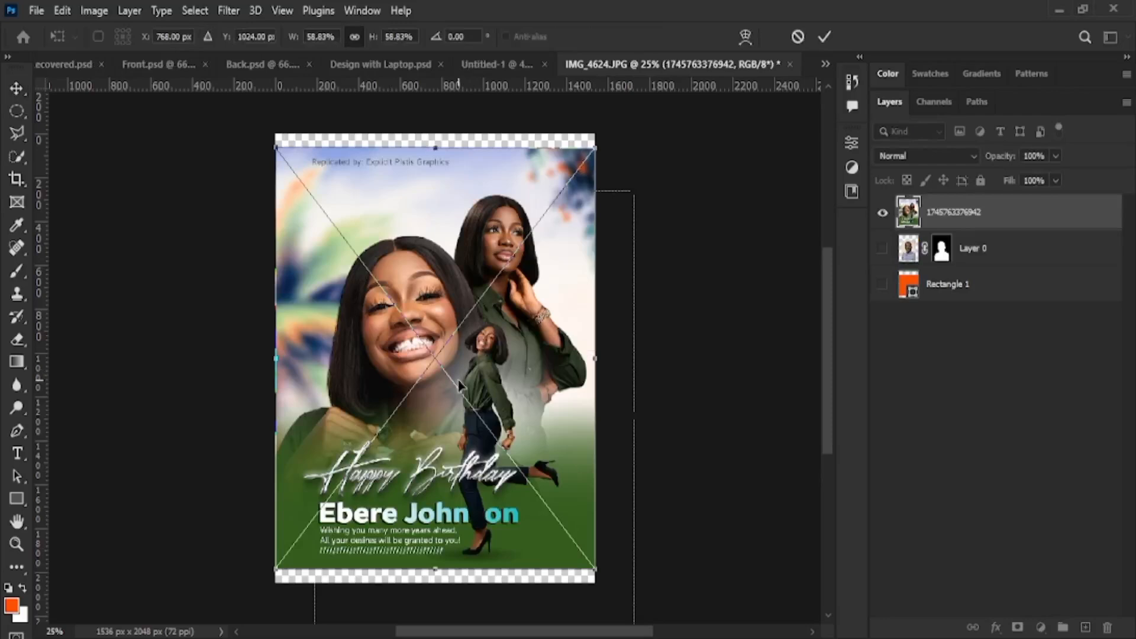
Move the placed flyer off the canvas to the right and commit it
drag(310, 336, 686, 332)
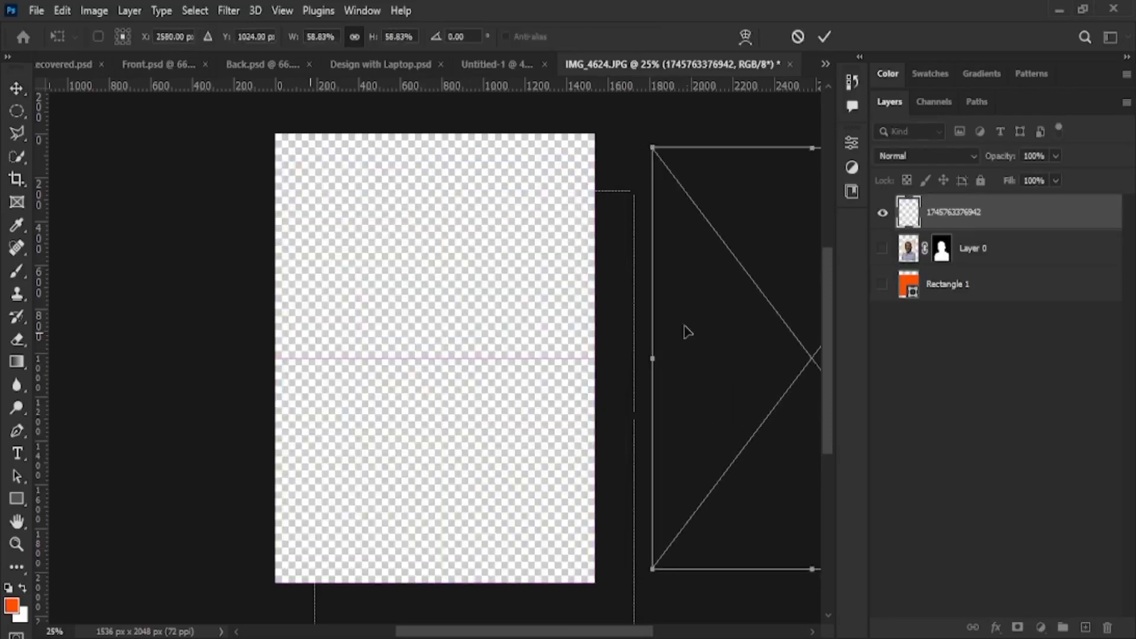
click(825, 36)
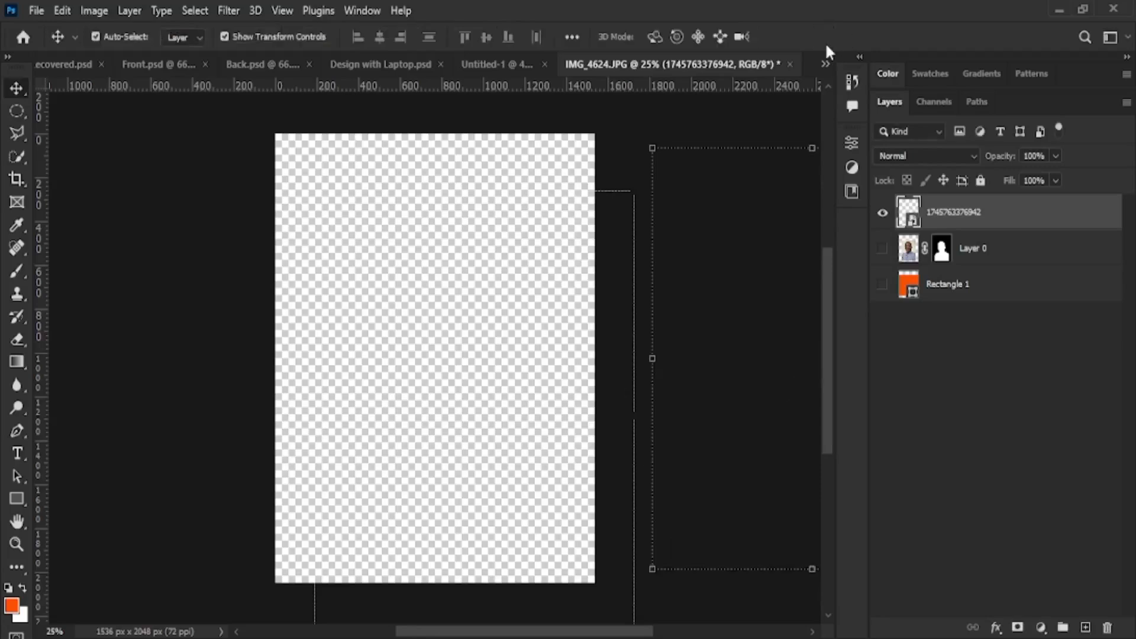
scroll(670, 336, down, 3)
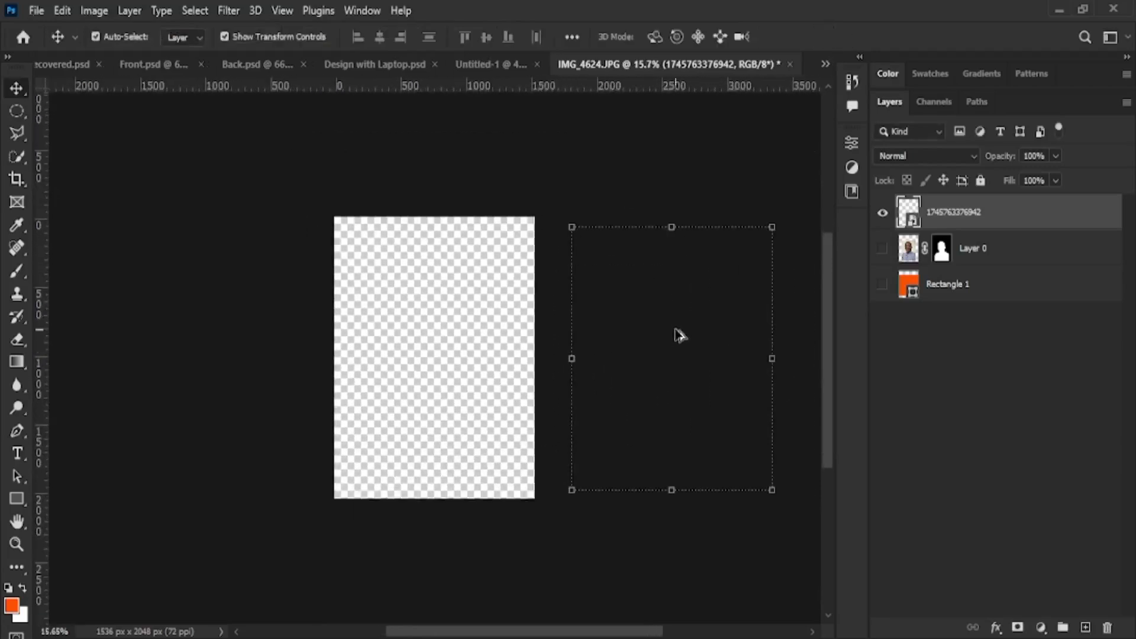
scroll(677, 331, up, 1)
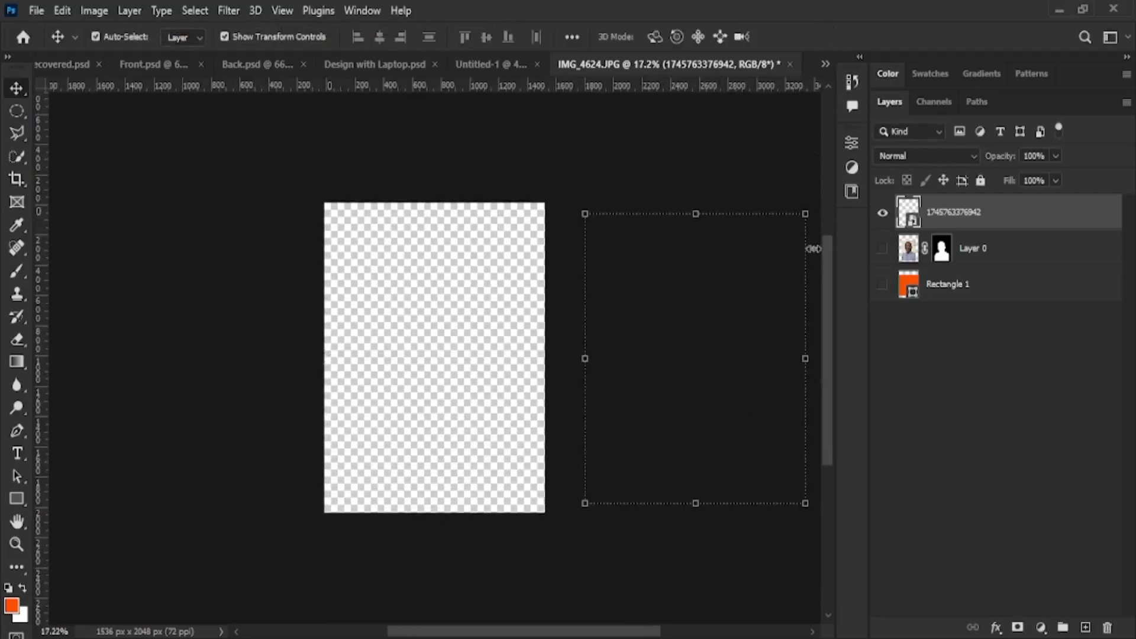
click(645, 322)
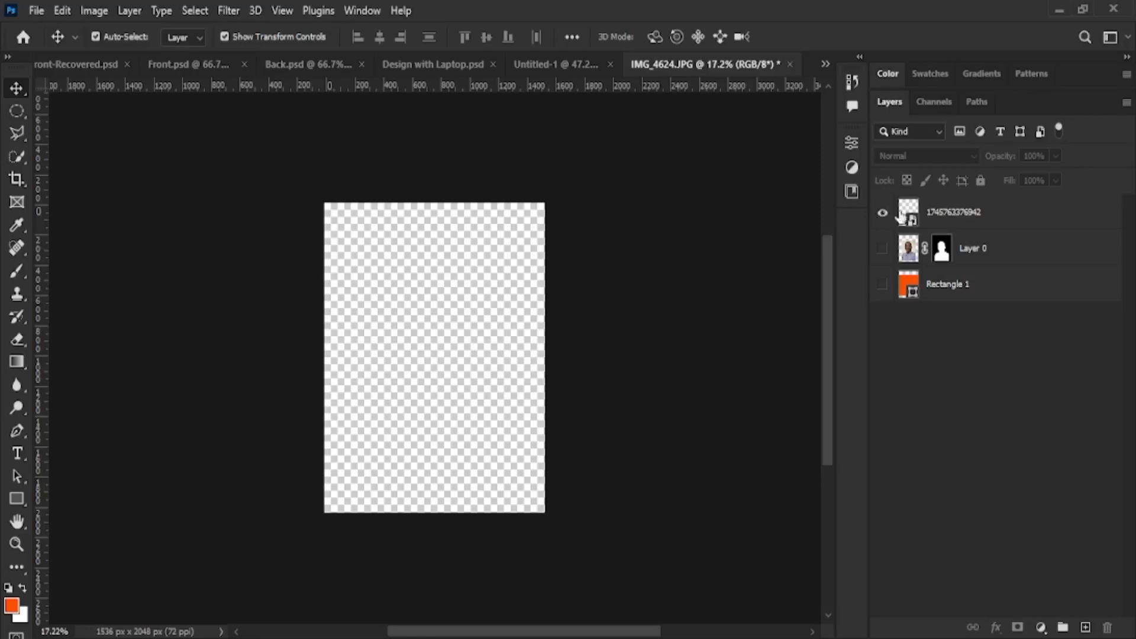
Reselect the off-canvas flyer layer and place a second copy of the birthday flyer
click(931, 211)
click(709, 315)
click(934, 213)
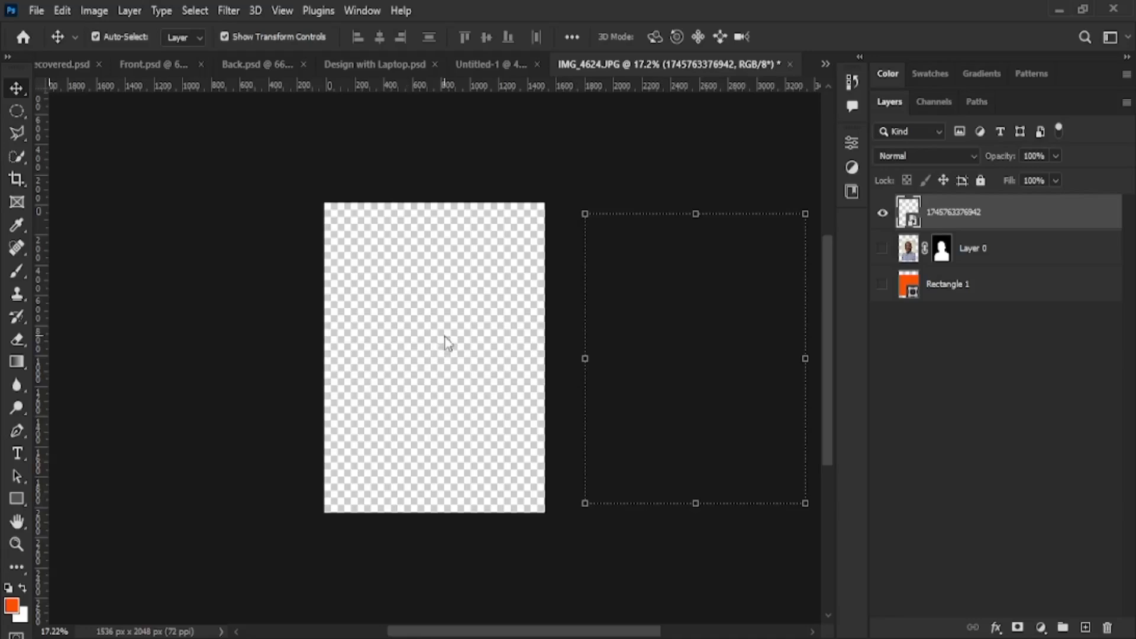
drag(446, 337, 432, 367)
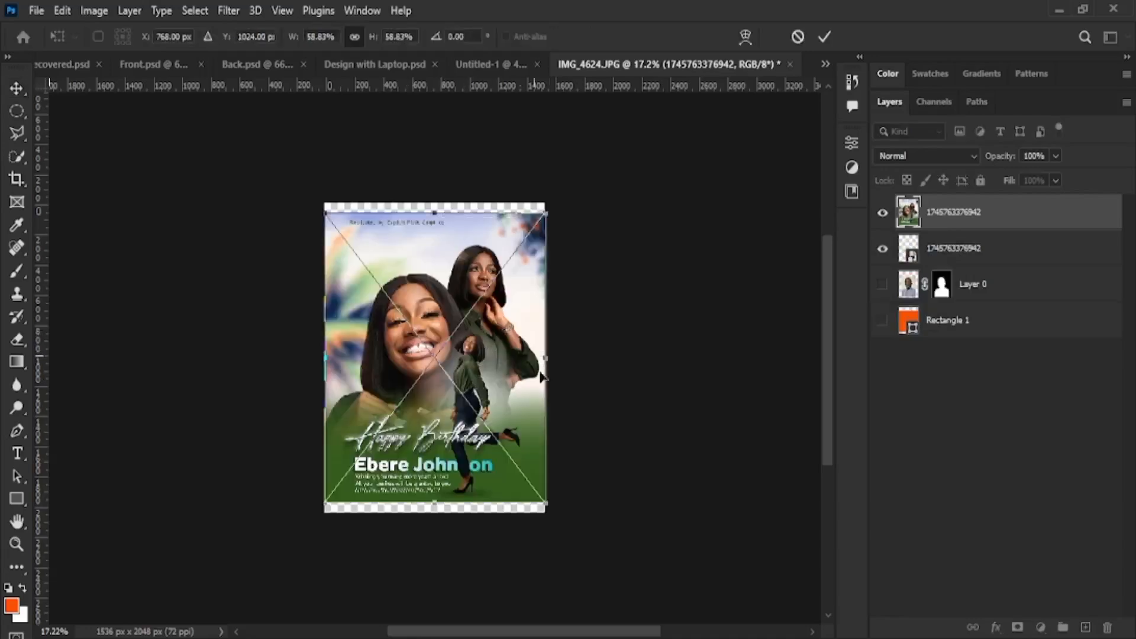
Commit the second flyer copy and scale it down into the canvas's top-left corner
click(829, 36)
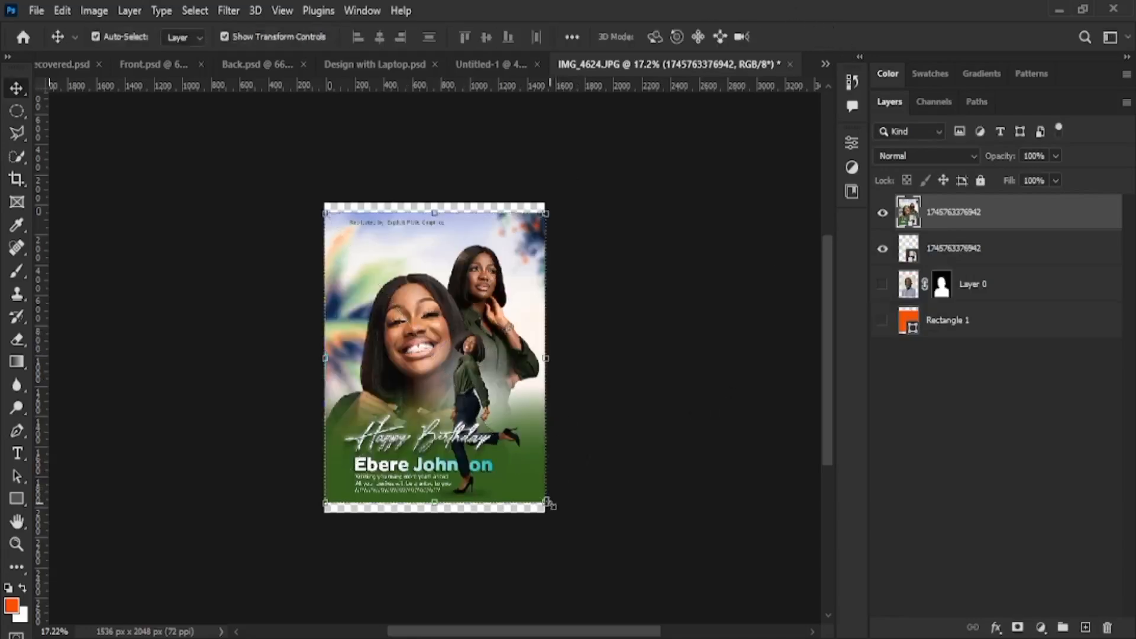
key(ctrl+t)
drag(545, 510, 390, 298)
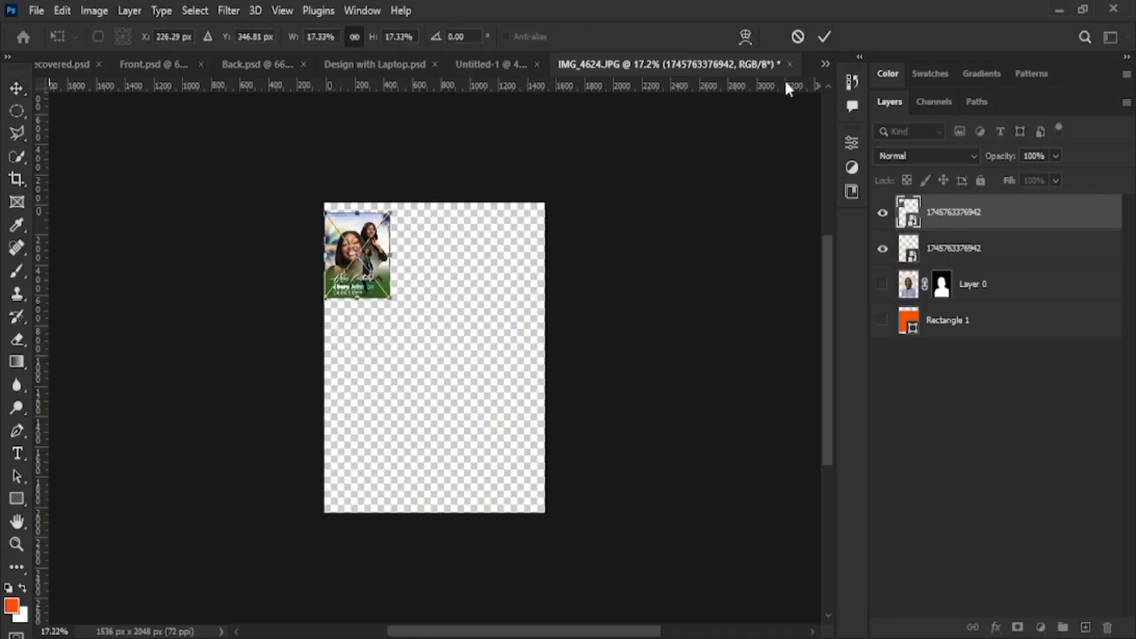
click(828, 36)
Place the blurred palm background image onto the canvas
scroll(444, 296, up, 5)
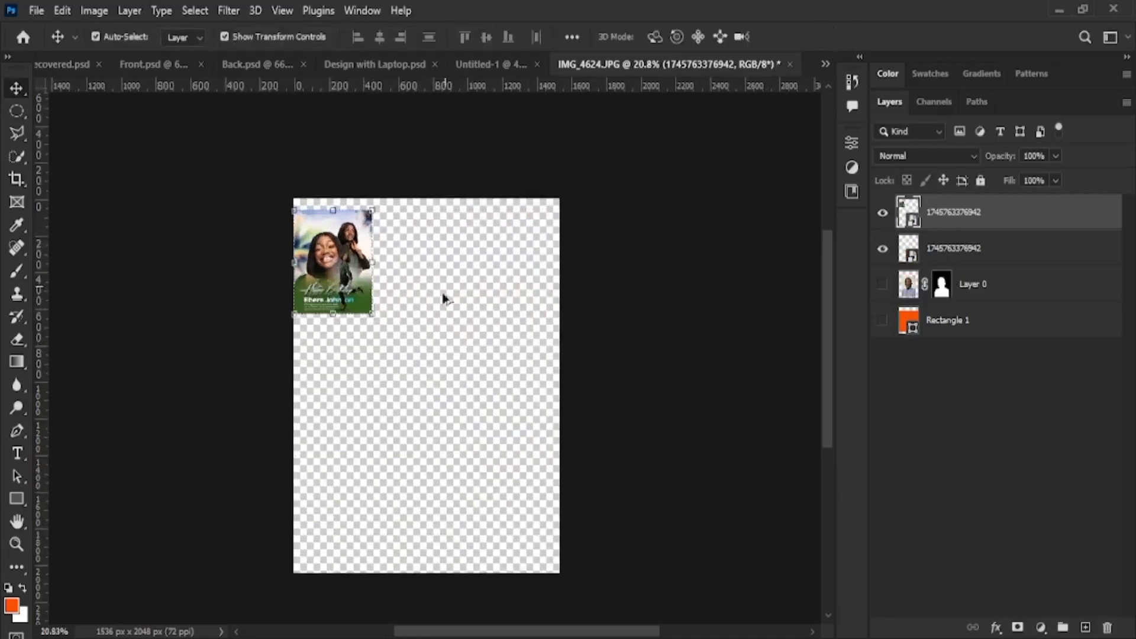
scroll(355, 365, up, 1)
scroll(355, 370, down, 5)
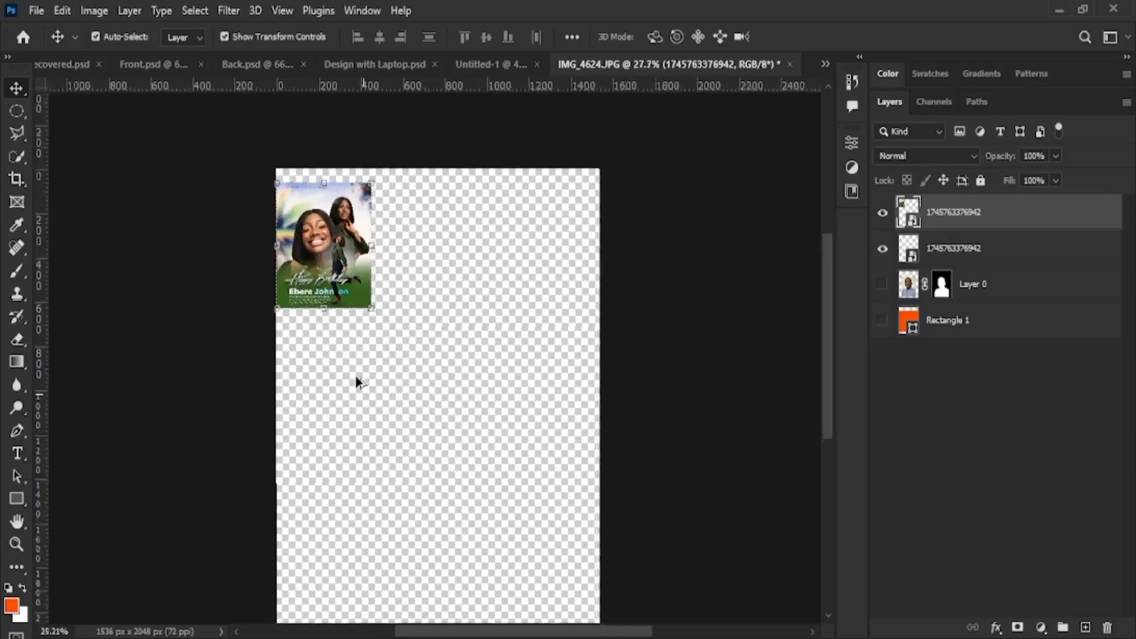
scroll(376, 514, up, 5)
scroll(373, 509, down, 3)
scroll(355, 450, up, 2)
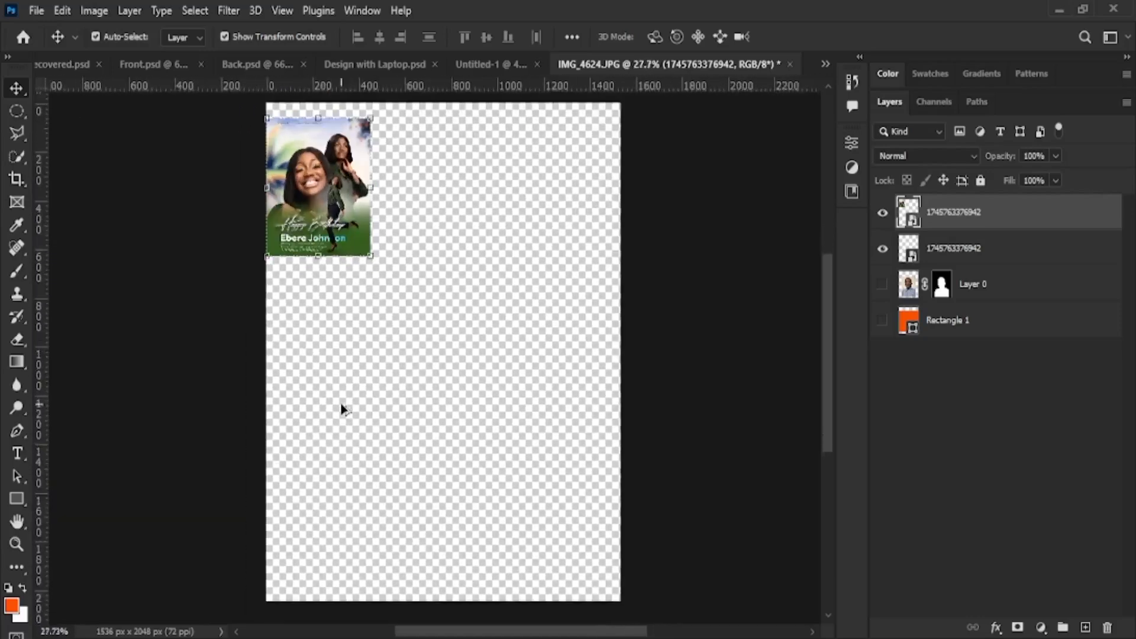
scroll(341, 403, down, 2)
scroll(344, 349, up, 2)
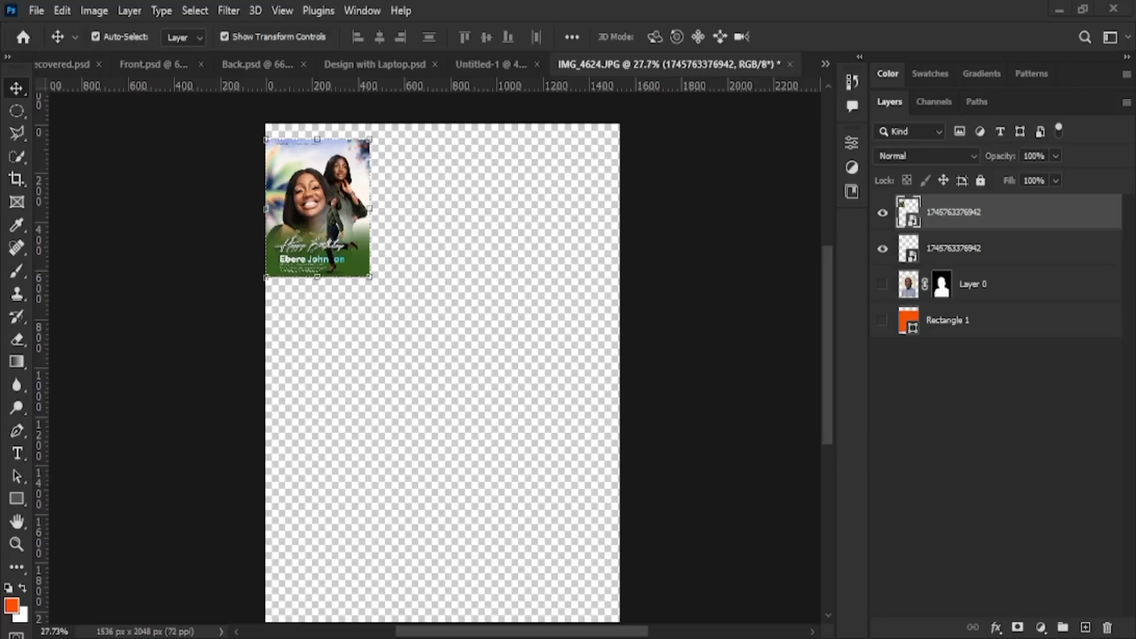
drag(538, 520, 479, 356)
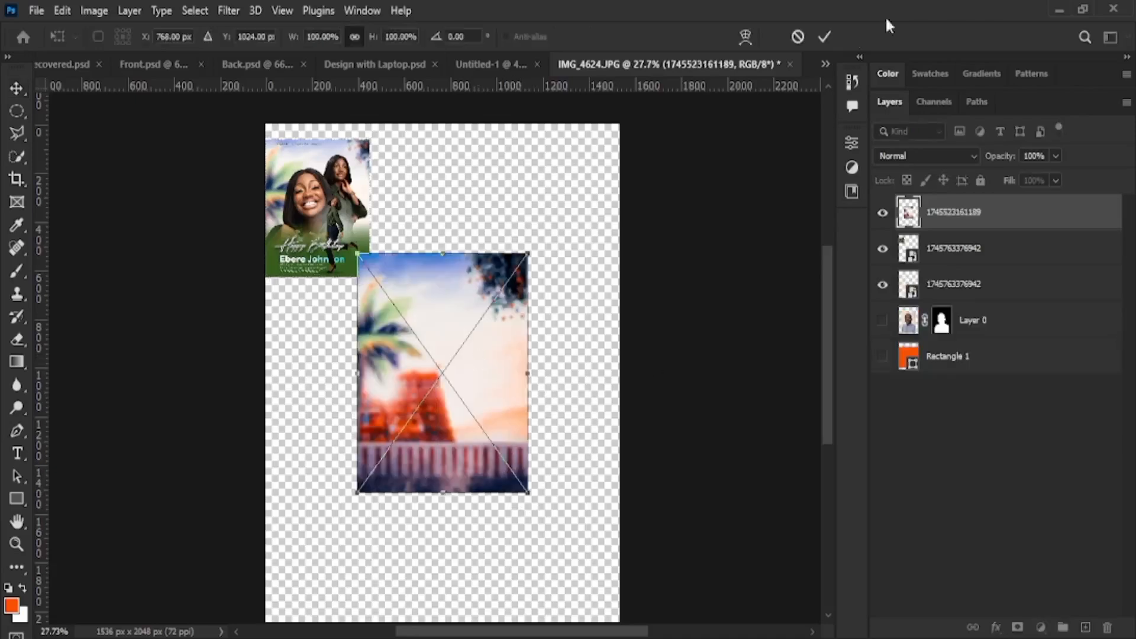
Enlarge the palm background to about 301% and align it to the canvas top-left
click(824, 37)
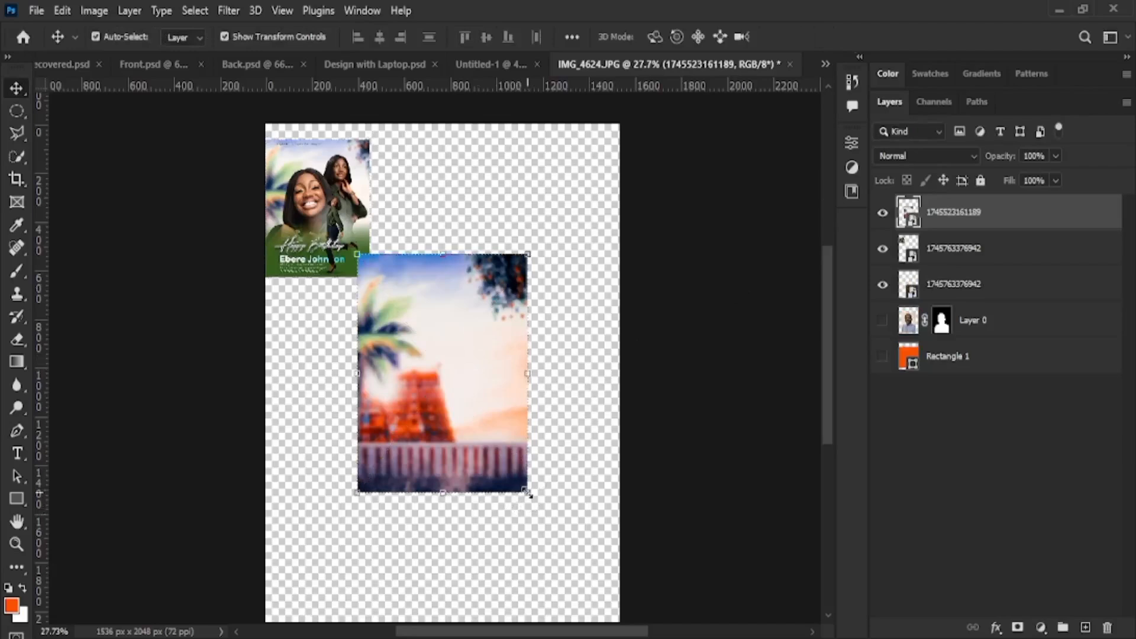
drag(528, 492, 715, 625)
drag(451, 343, 371, 242)
scroll(491, 241, up, 3)
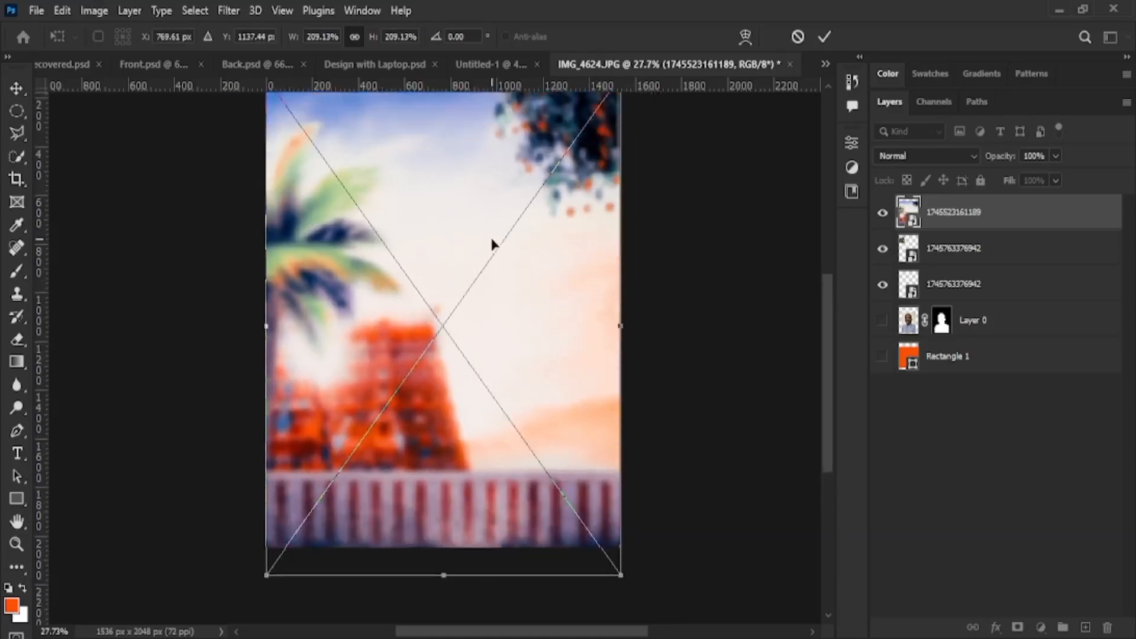
drag(487, 329, 477, 301)
scroll(543, 387, down, 3)
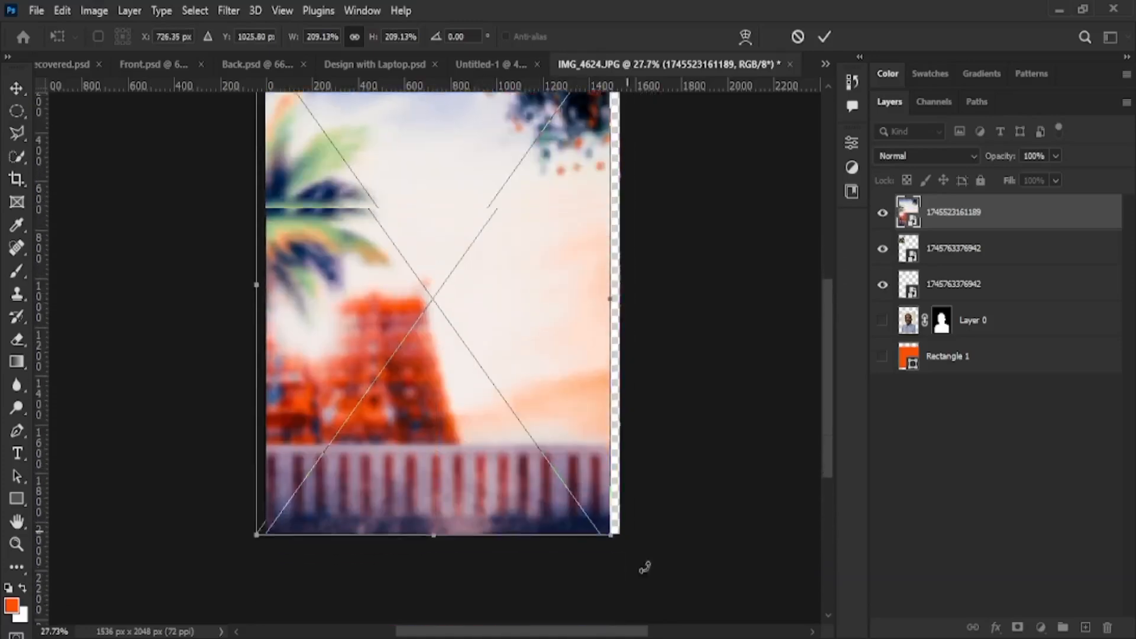
drag(615, 509, 745, 606)
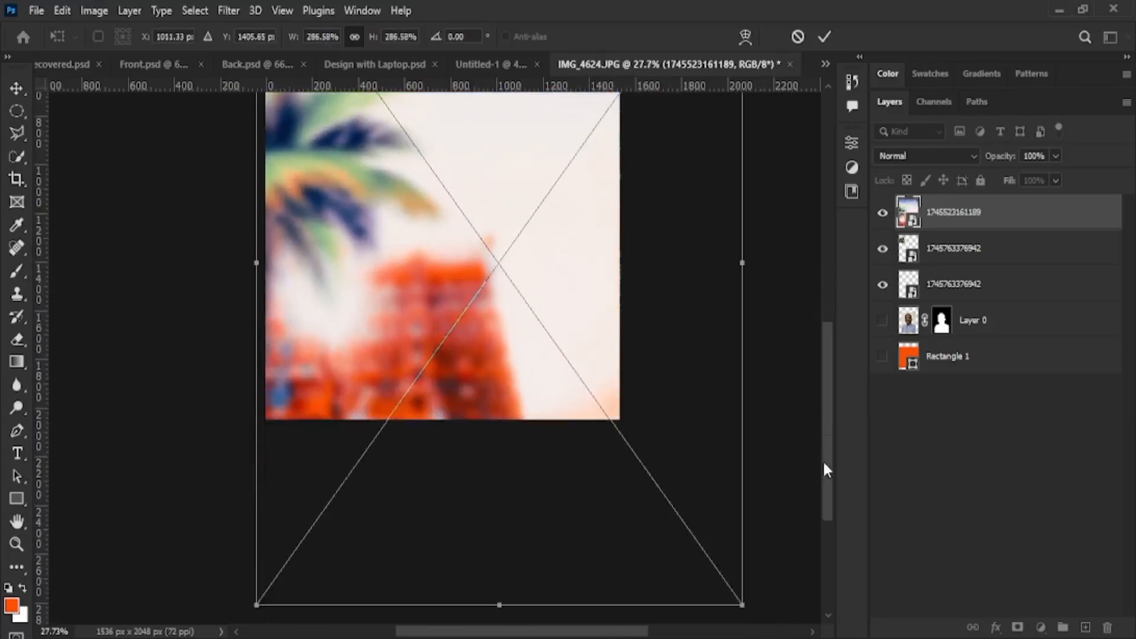
drag(822, 460, 826, 388)
drag(468, 359, 456, 319)
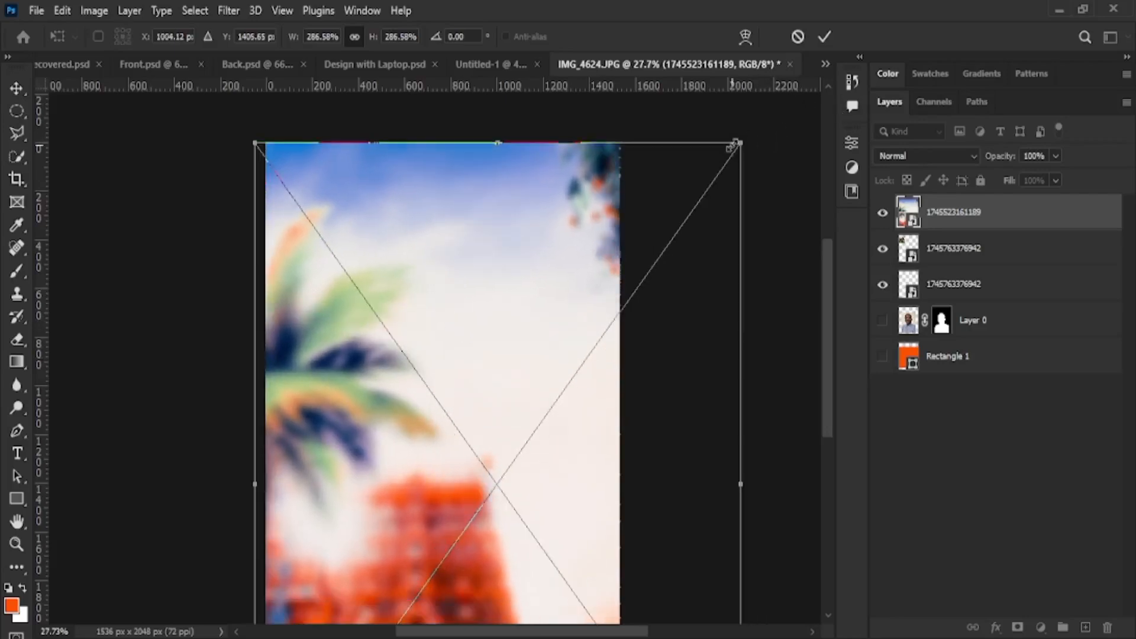
drag(737, 145, 781, 129)
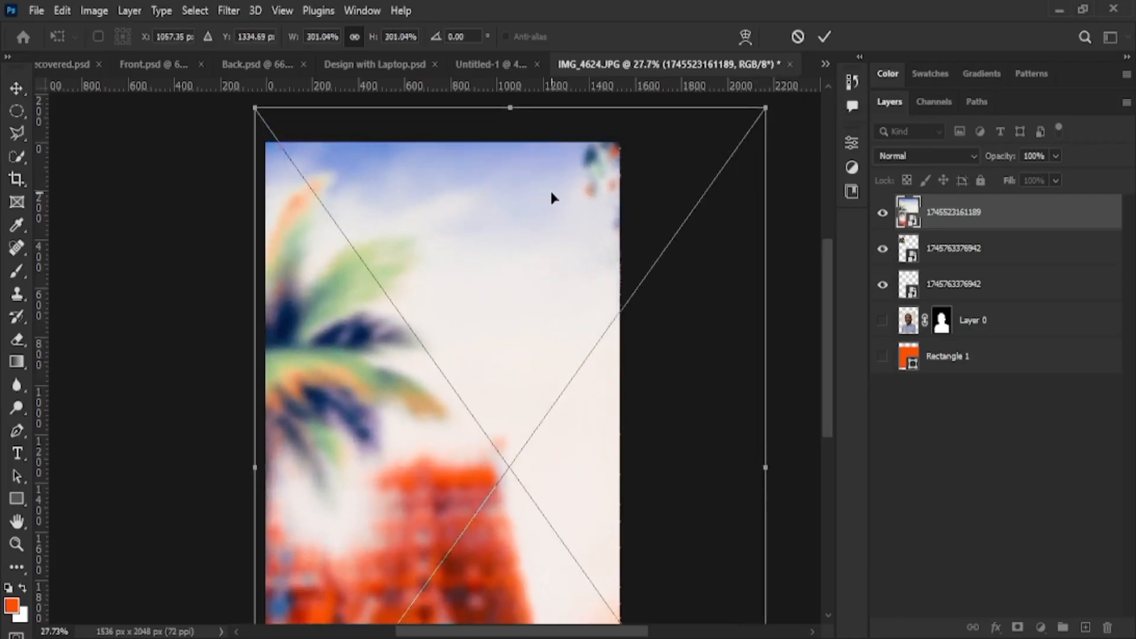
drag(549, 188, 565, 221)
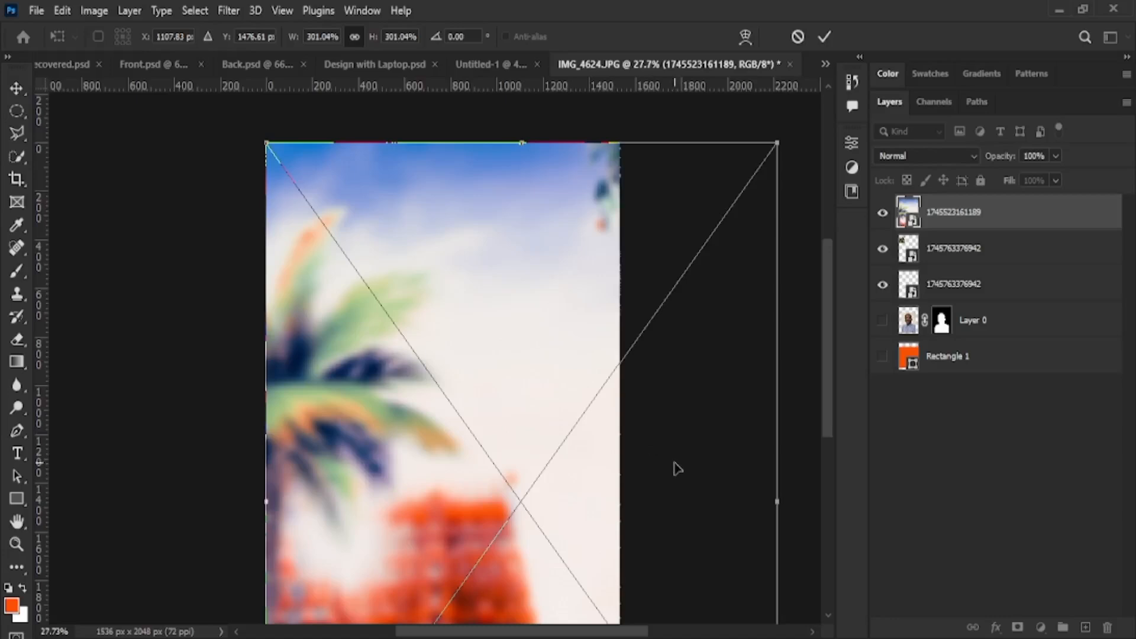
click(825, 37)
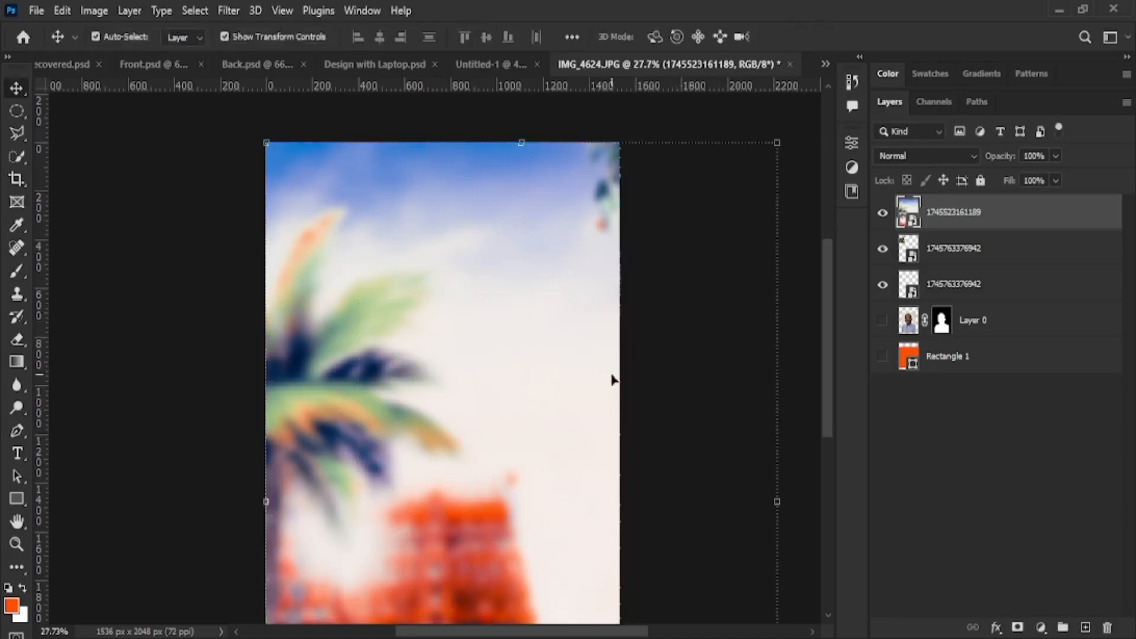
Select the reference flyer's layer in the Layers panel
click(152, 362)
click(994, 322)
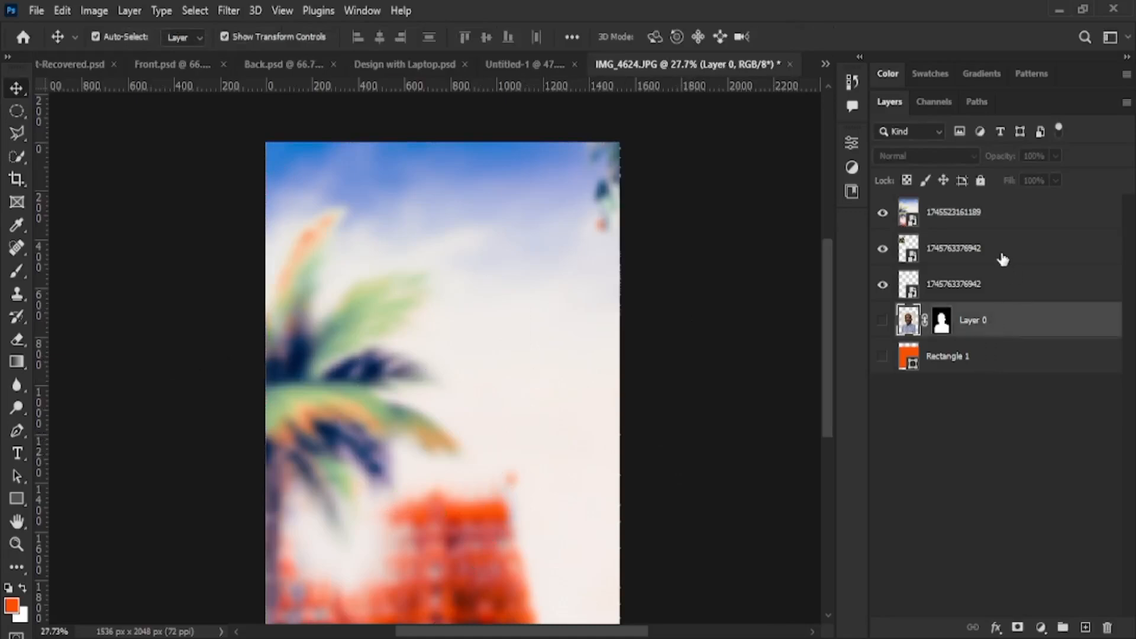
click(1001, 256)
double_click(953, 248)
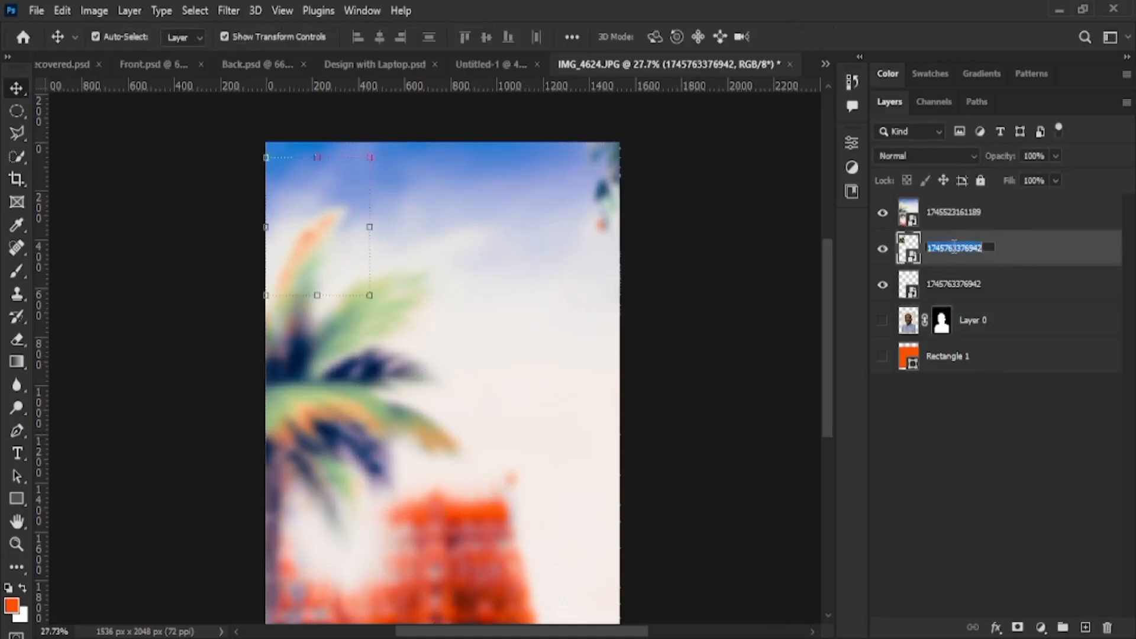
click(1008, 249)
double_click(945, 249)
key(BackSpace)
text(flyer)
key(Return)
Move the flyer layer above the palm background layer and select the background
drag(962, 248, 973, 221)
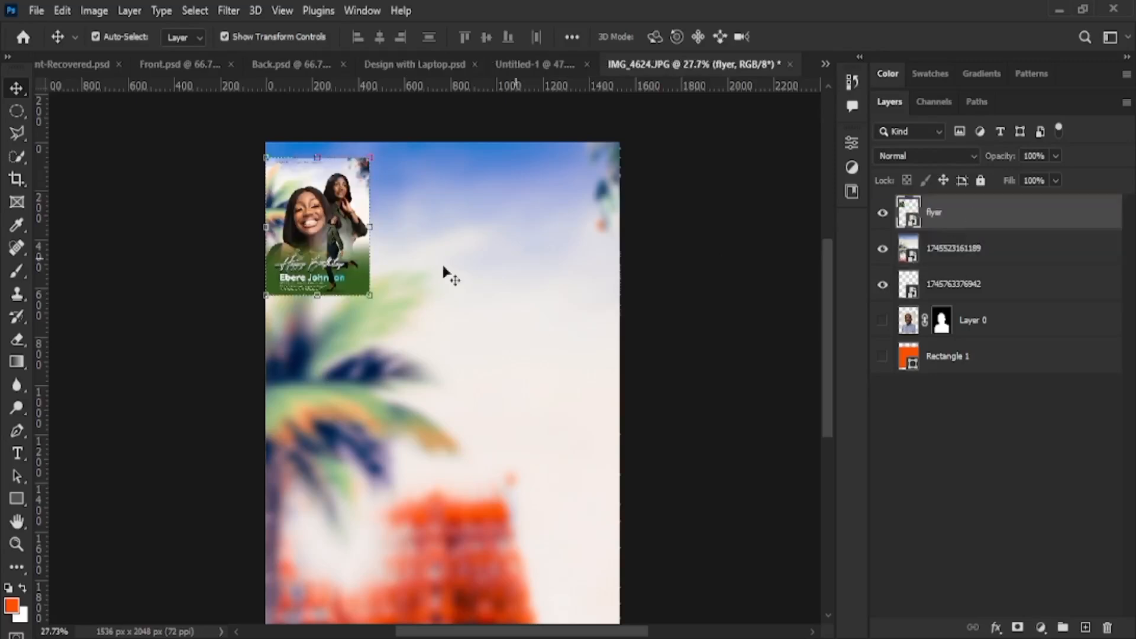
scroll(449, 364, down, 6)
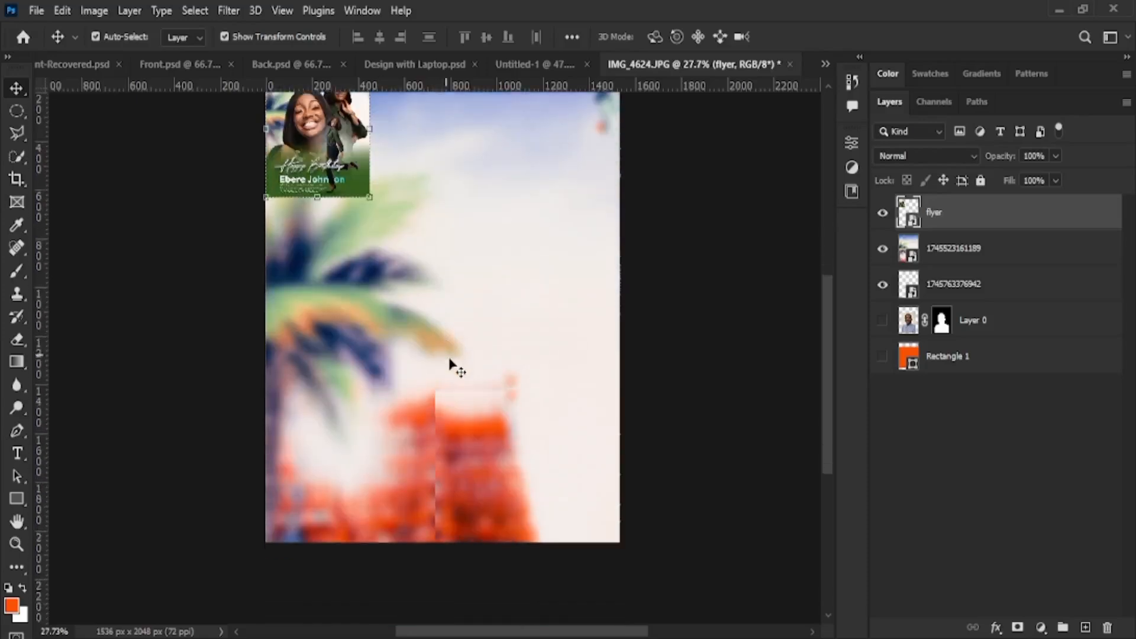
click(562, 448)
Enlarge the palm background to about 355%, commit it, and zoom to fit the canvas
scroll(689, 522, down, 3)
scroll(699, 519, down, 2)
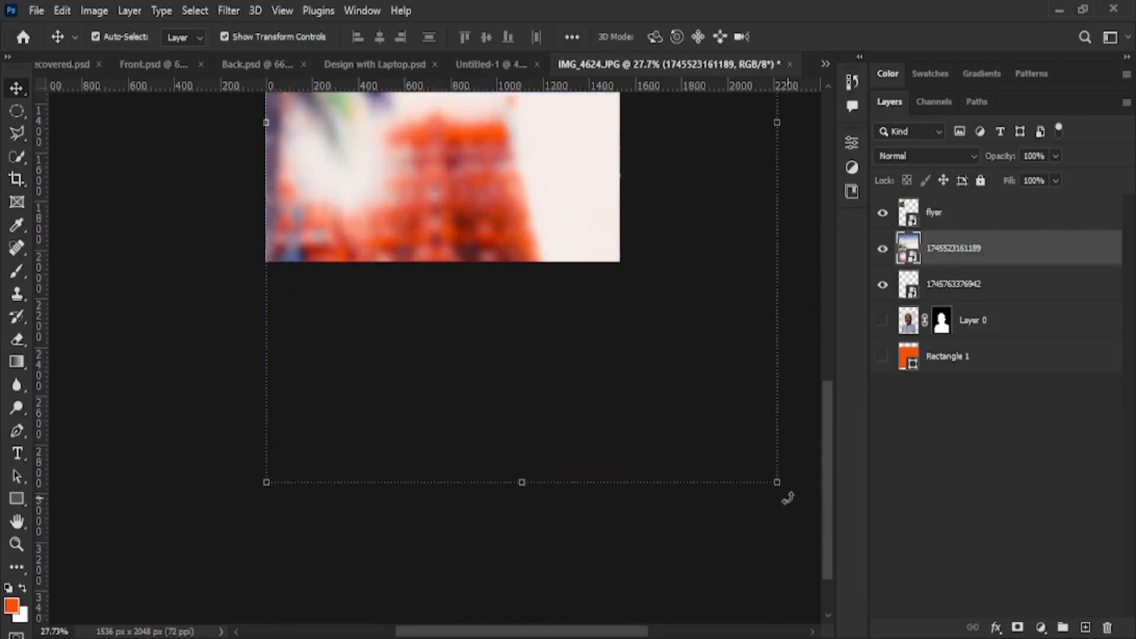
drag(779, 482, 811, 548)
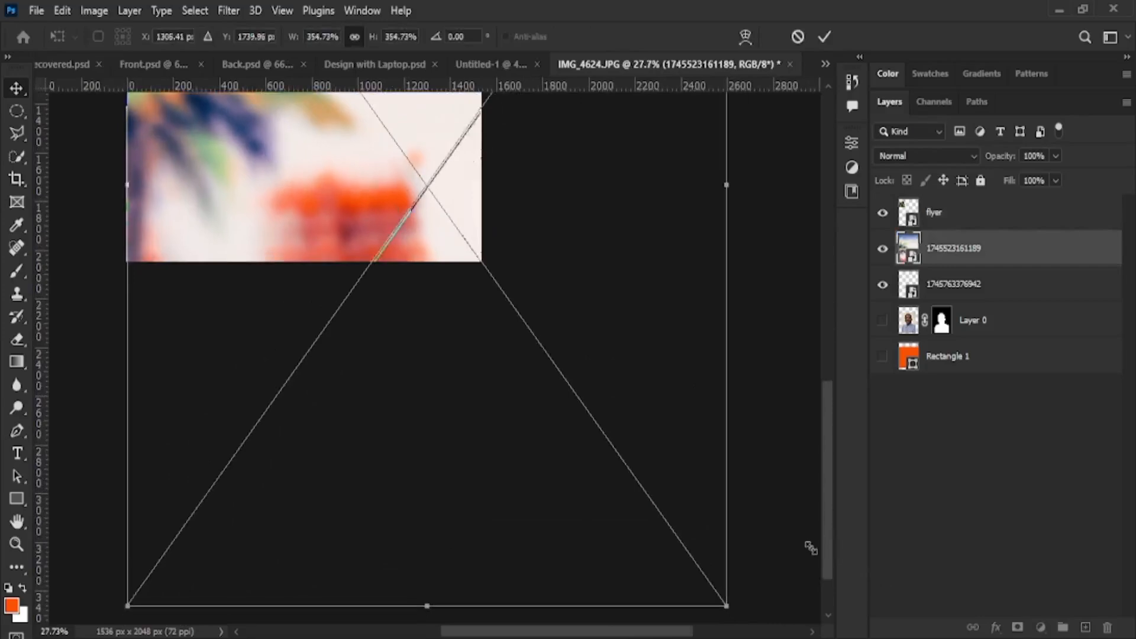
click(824, 38)
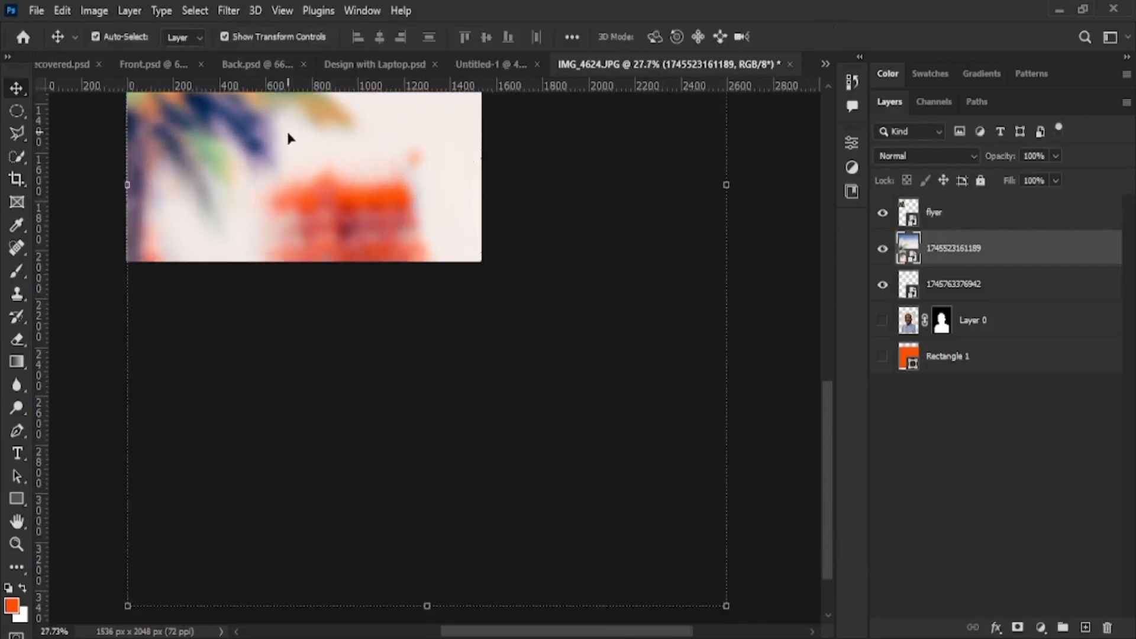
scroll(304, 157, down, 3)
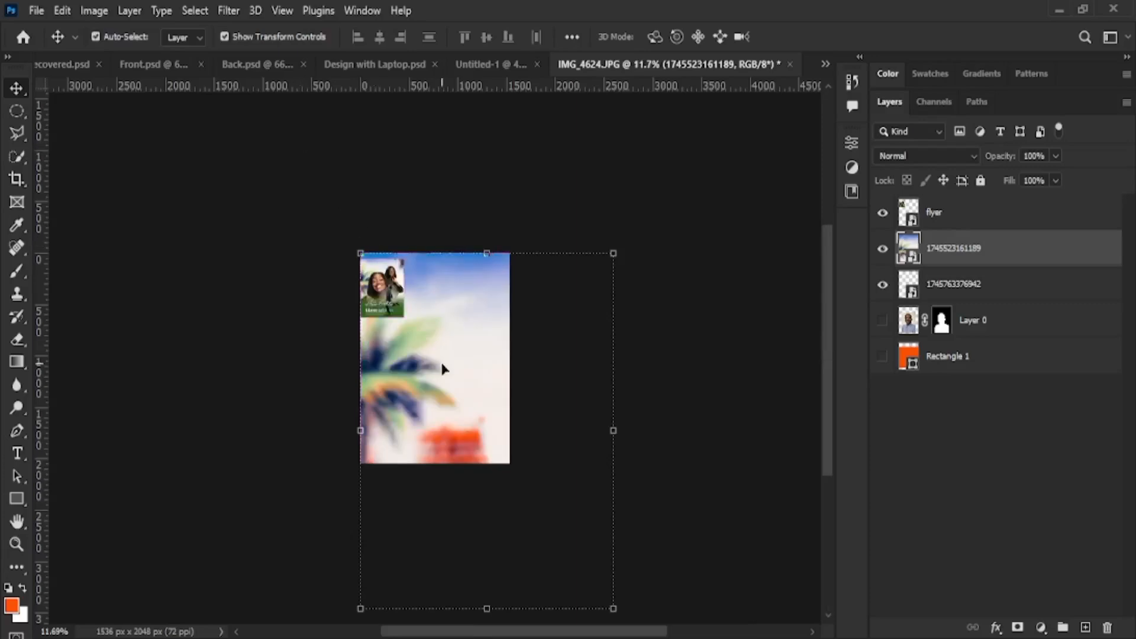
scroll(431, 355, up, 3)
scroll(422, 409, up, 2)
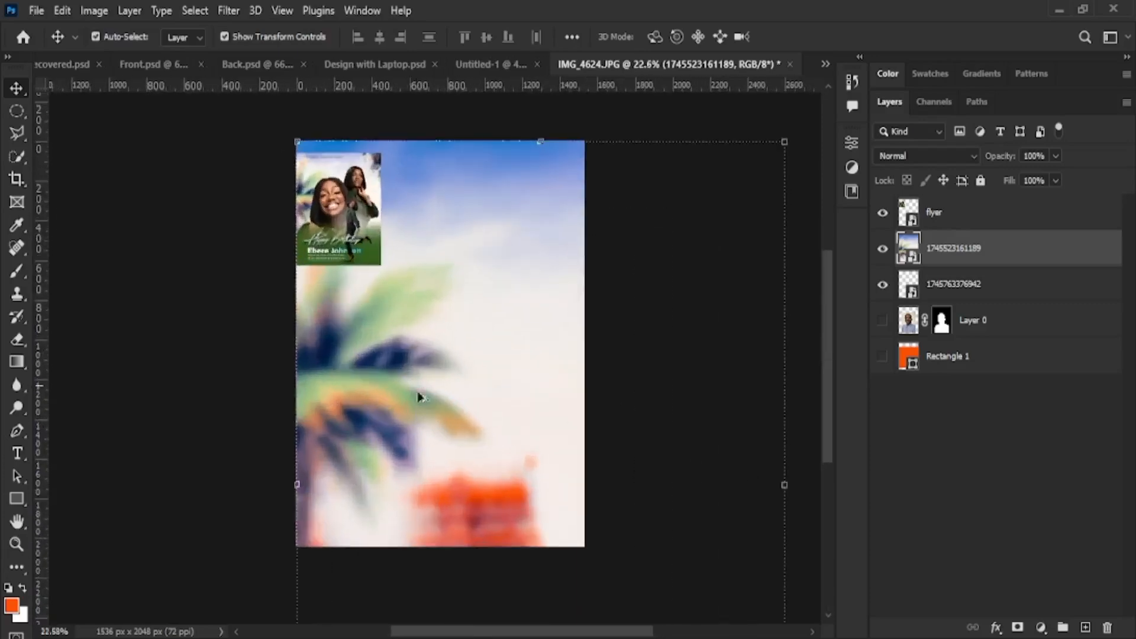
scroll(382, 219, up, 2)
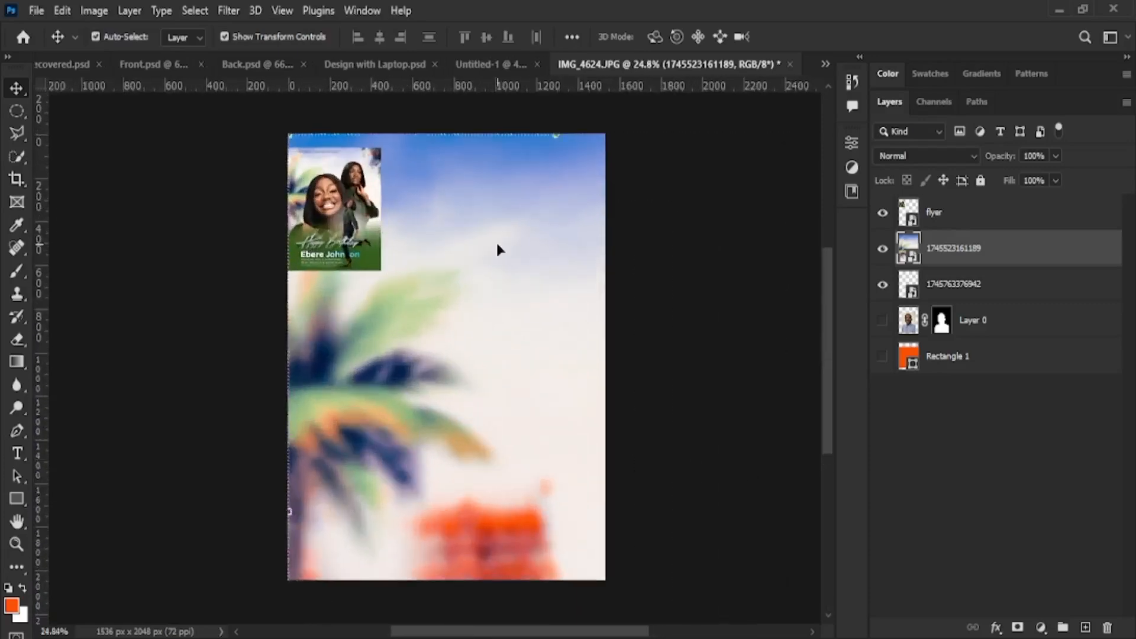
click(313, 212)
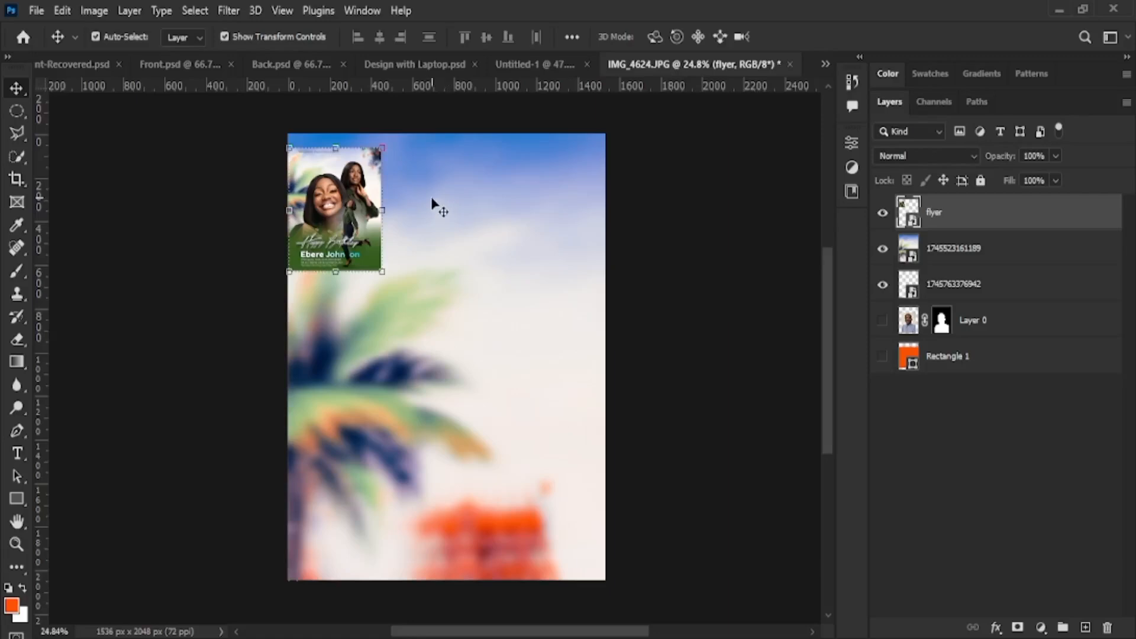
drag(331, 205, 339, 216)
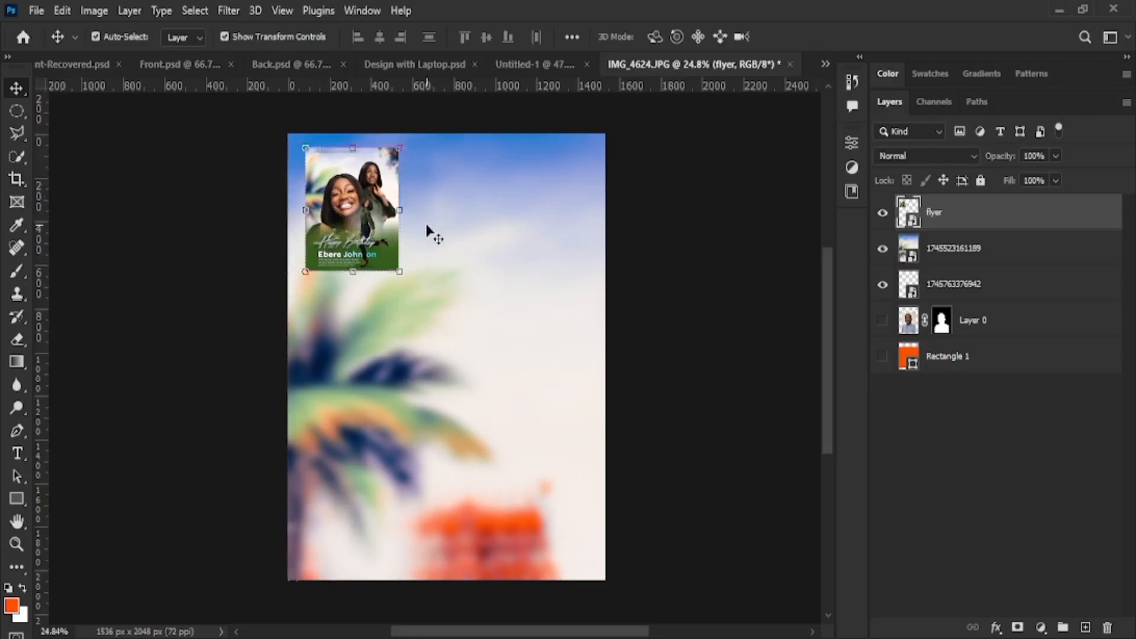
scroll(525, 231, up, 3)
scroll(526, 231, down, 5)
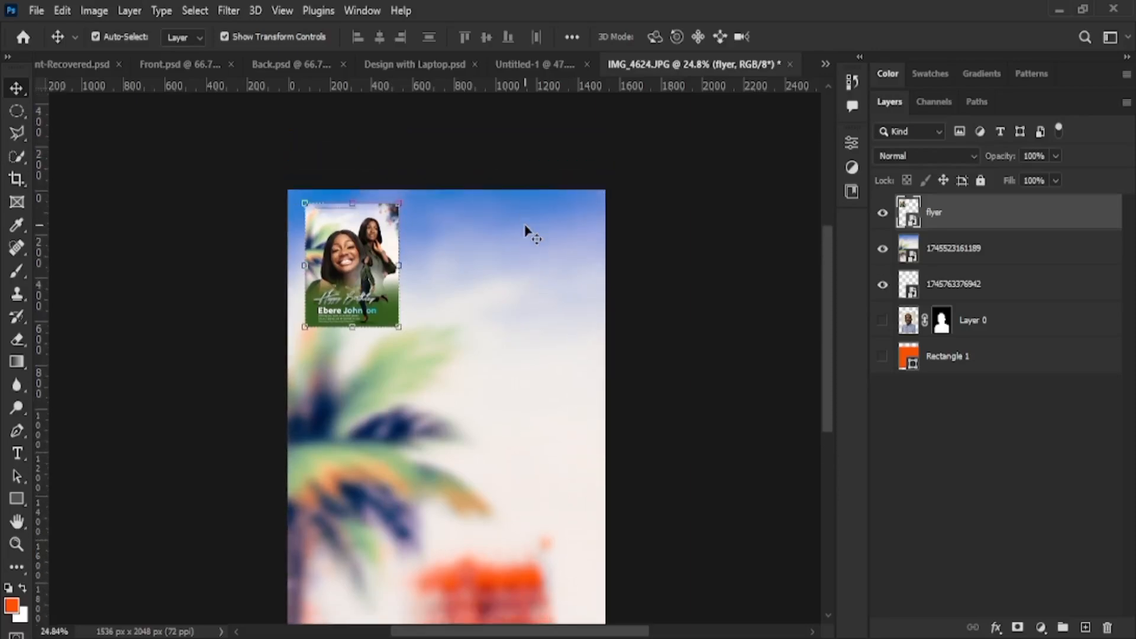
scroll(525, 231, up, 2)
scroll(525, 231, up, 3)
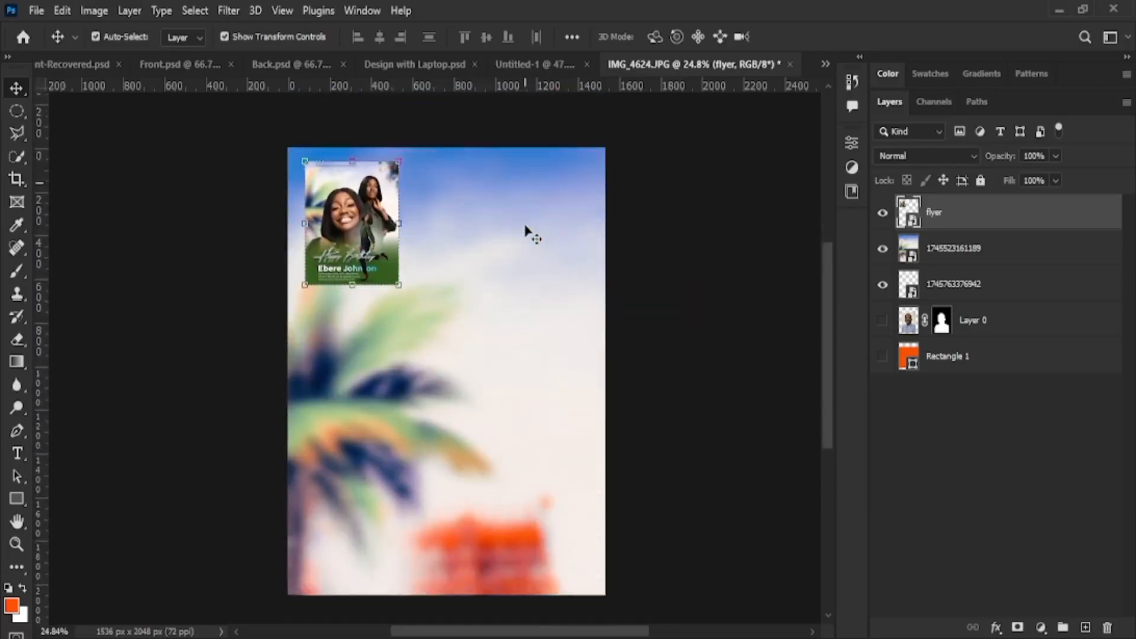
scroll(526, 231, down, 4)
scroll(525, 230, up, 4)
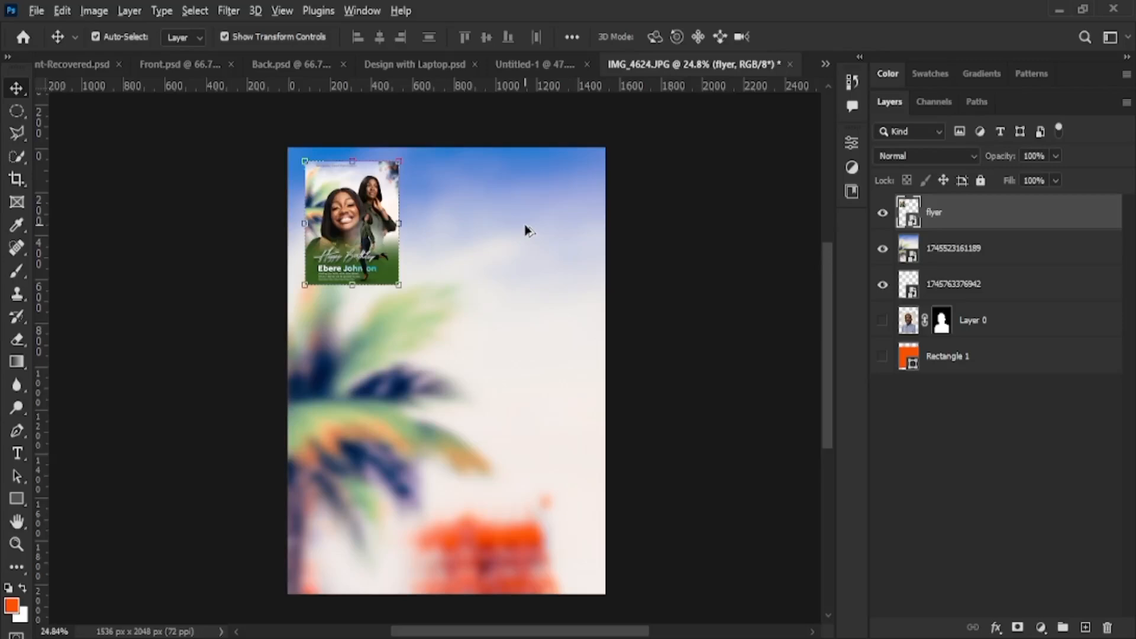
scroll(526, 230, up, 1)
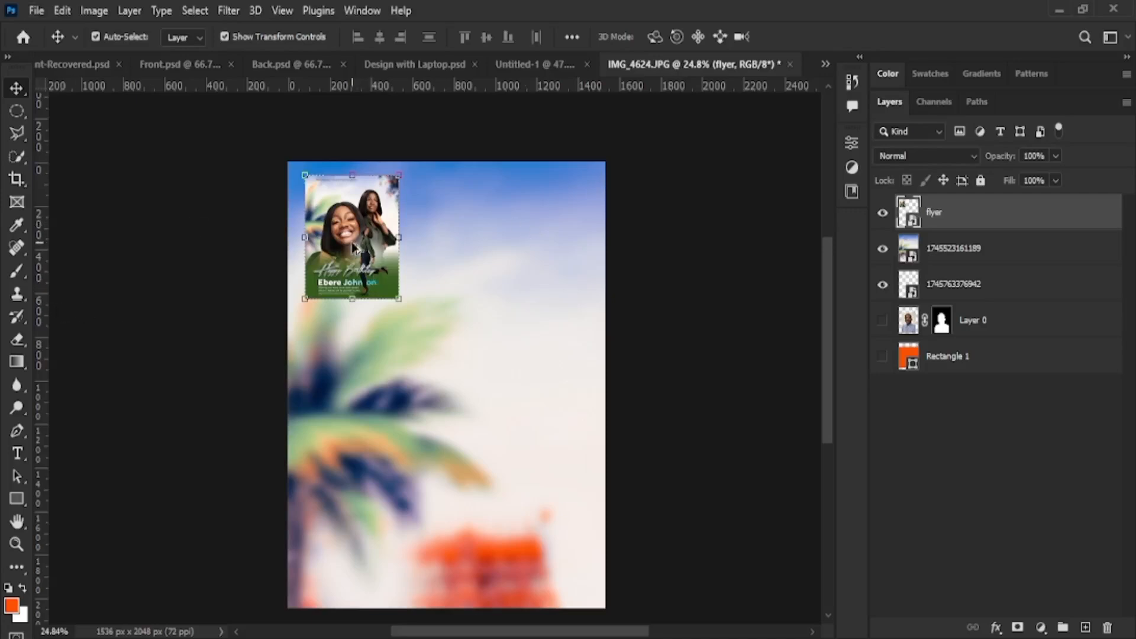
scroll(352, 248, up, 2)
scroll(352, 248, up, 6)
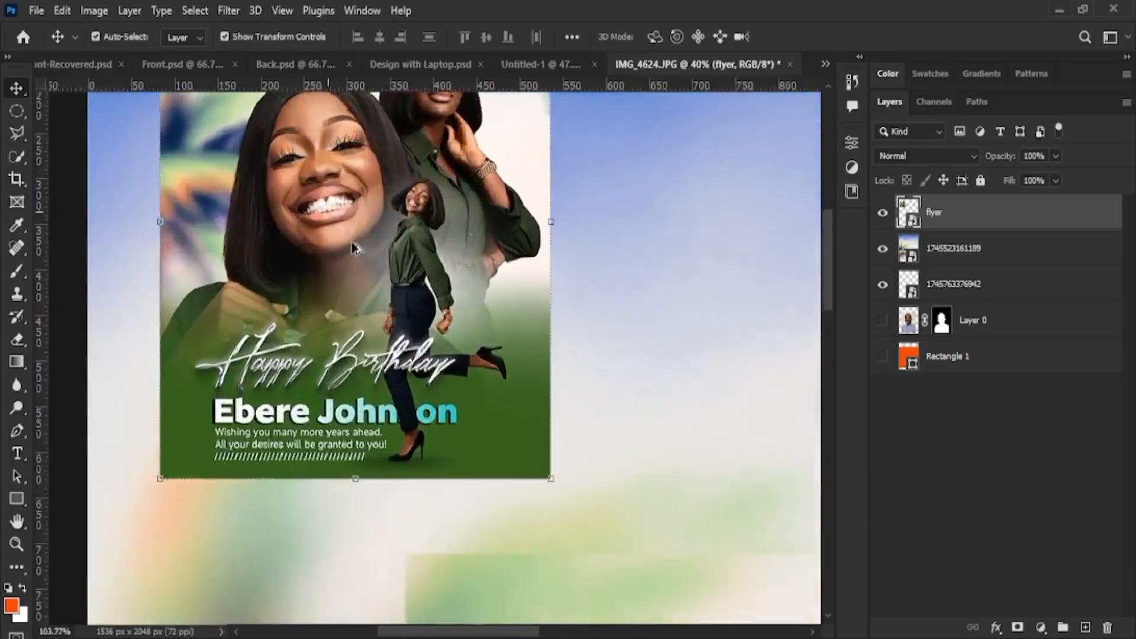
scroll(435, 207, up, 4)
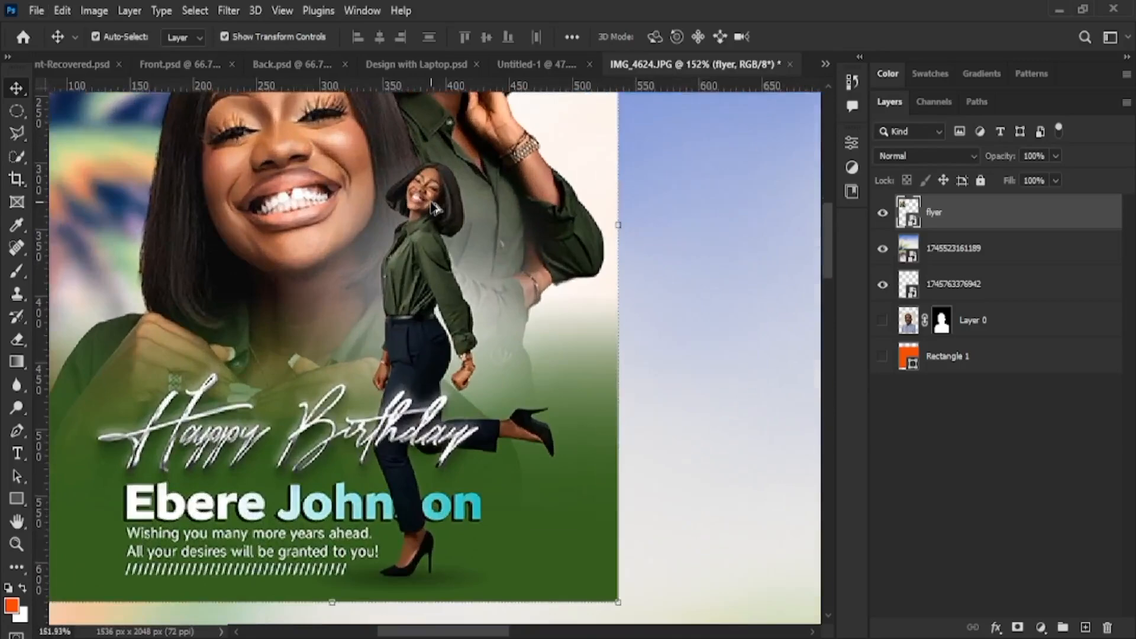
scroll(435, 207, down, 10)
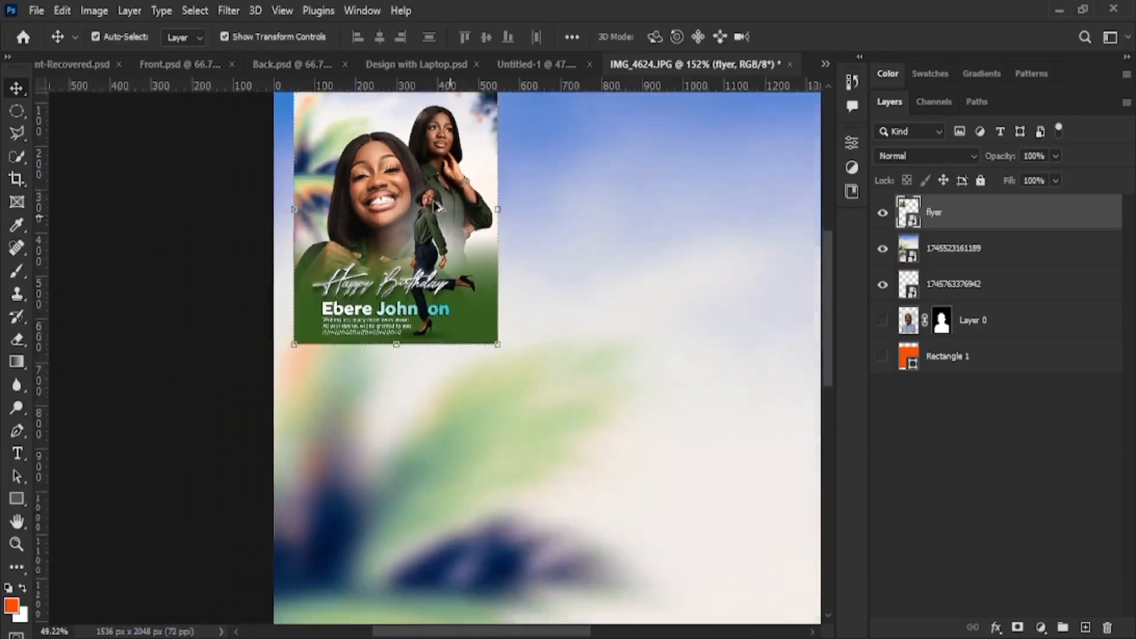
scroll(435, 207, down, 4)
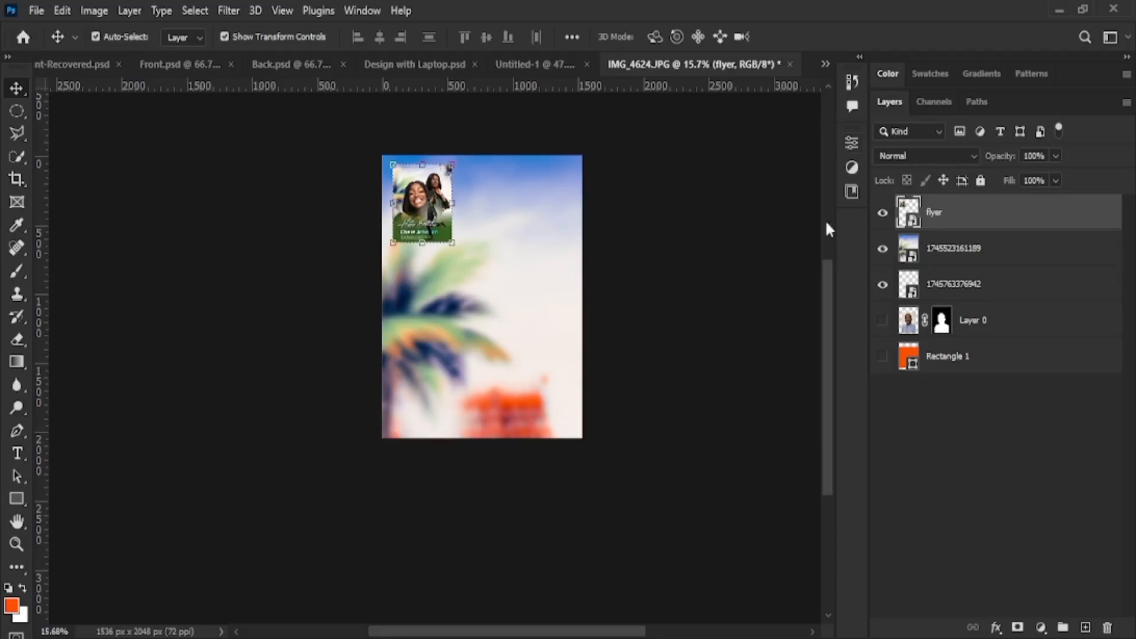
scroll(424, 201, up, 10)
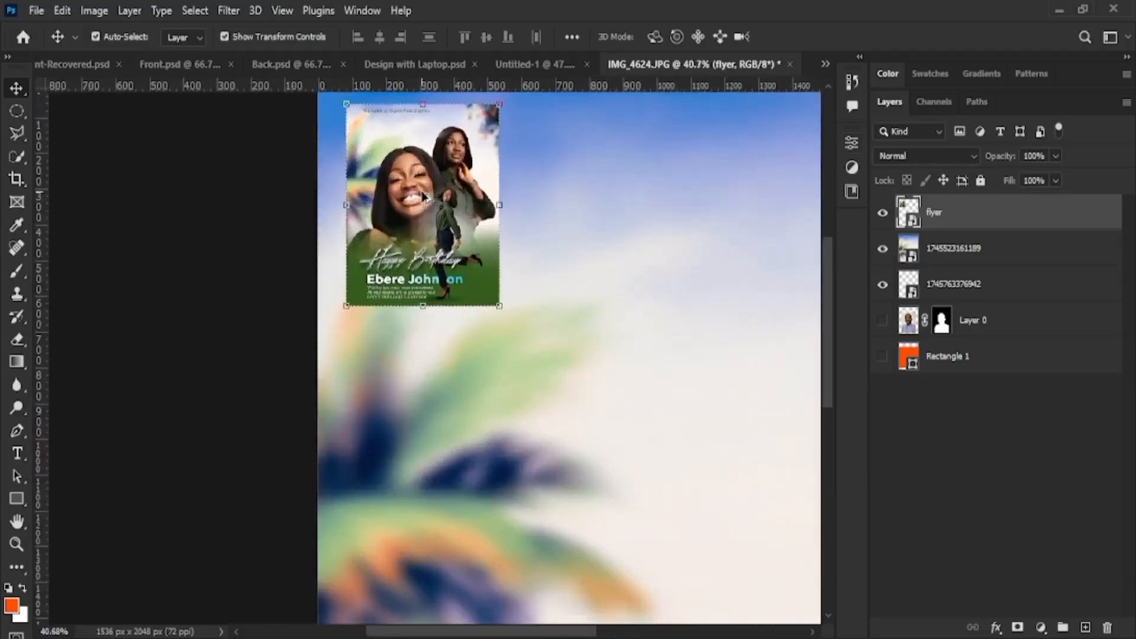
scroll(424, 200, down, 4)
scroll(632, 294, left, 1)
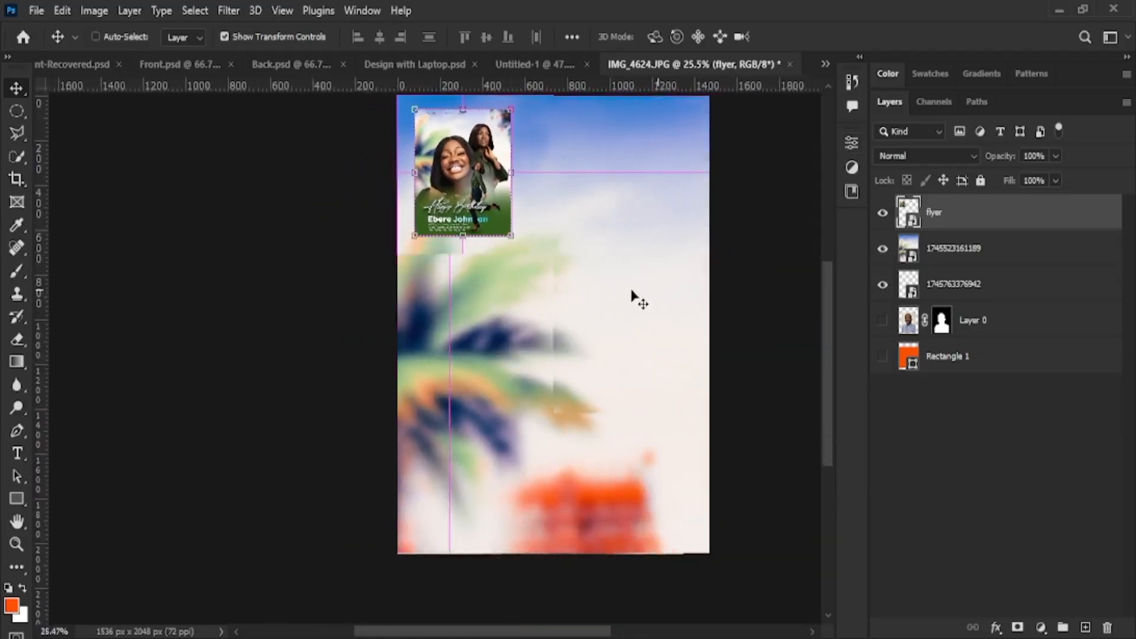
scroll(631, 292, right, 3)
scroll(632, 294, left, 5)
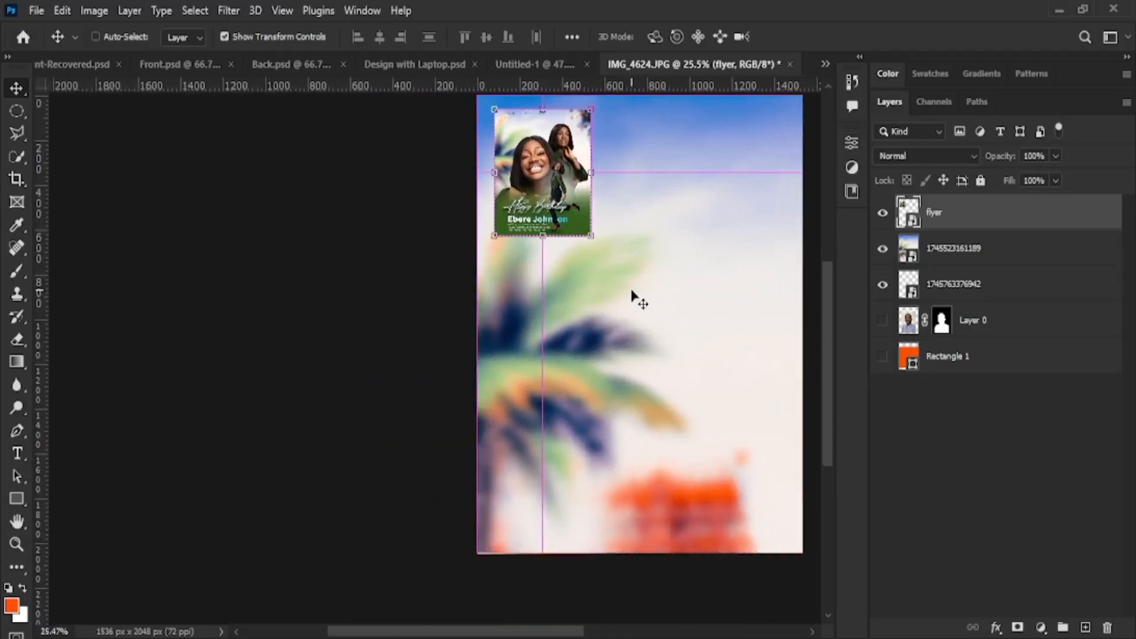
scroll(540, 177, up, 10)
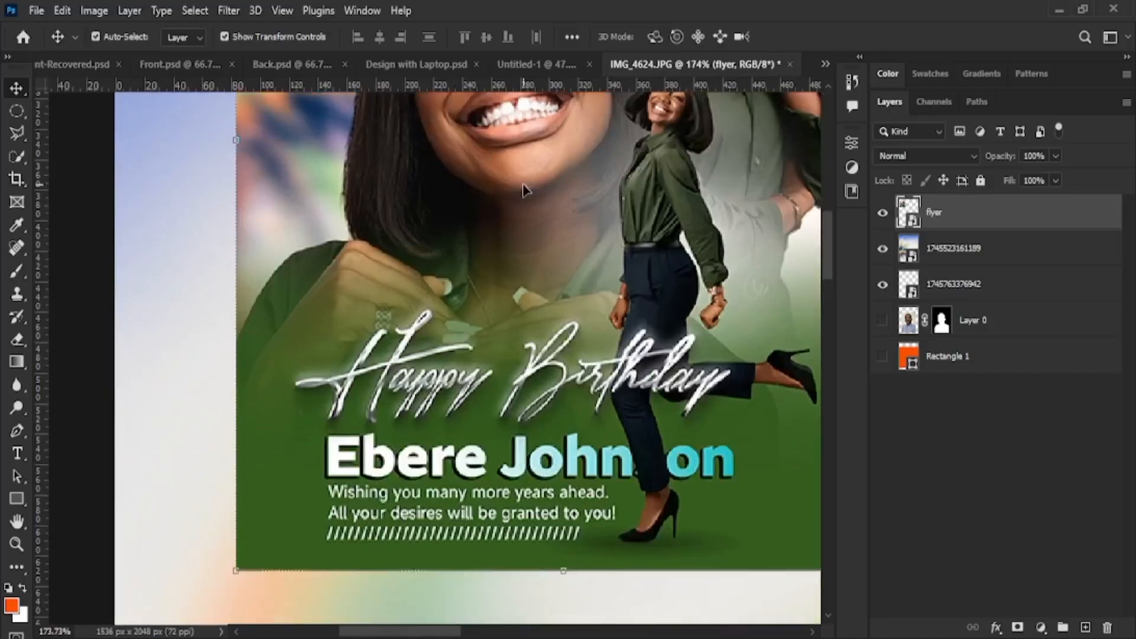
scroll(538, 205, right, 7)
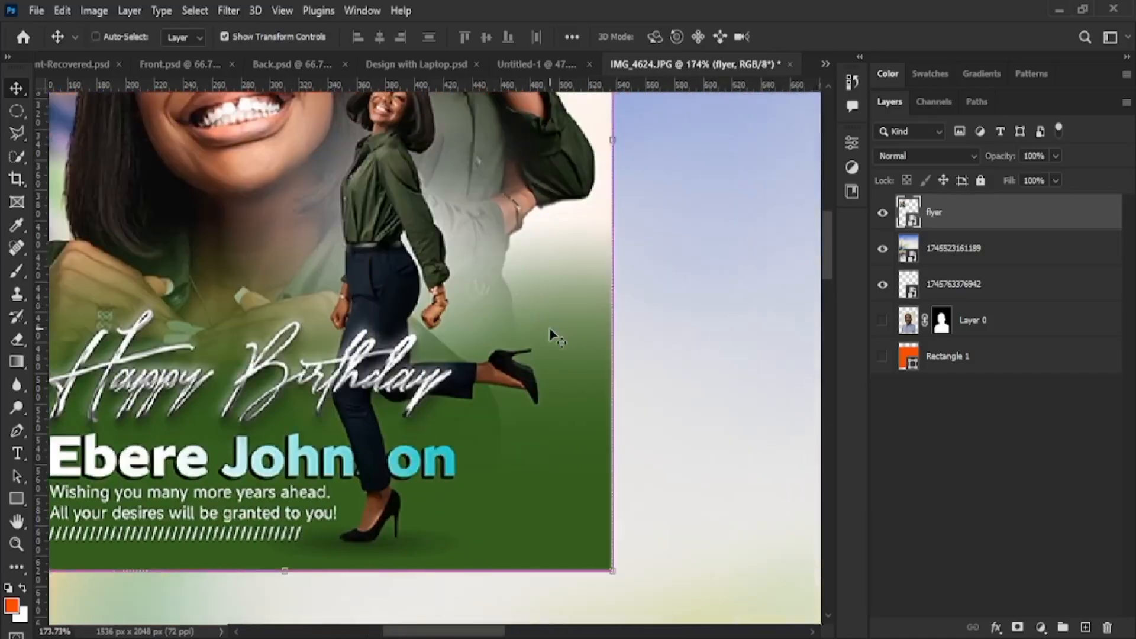
scroll(566, 331, down, 15)
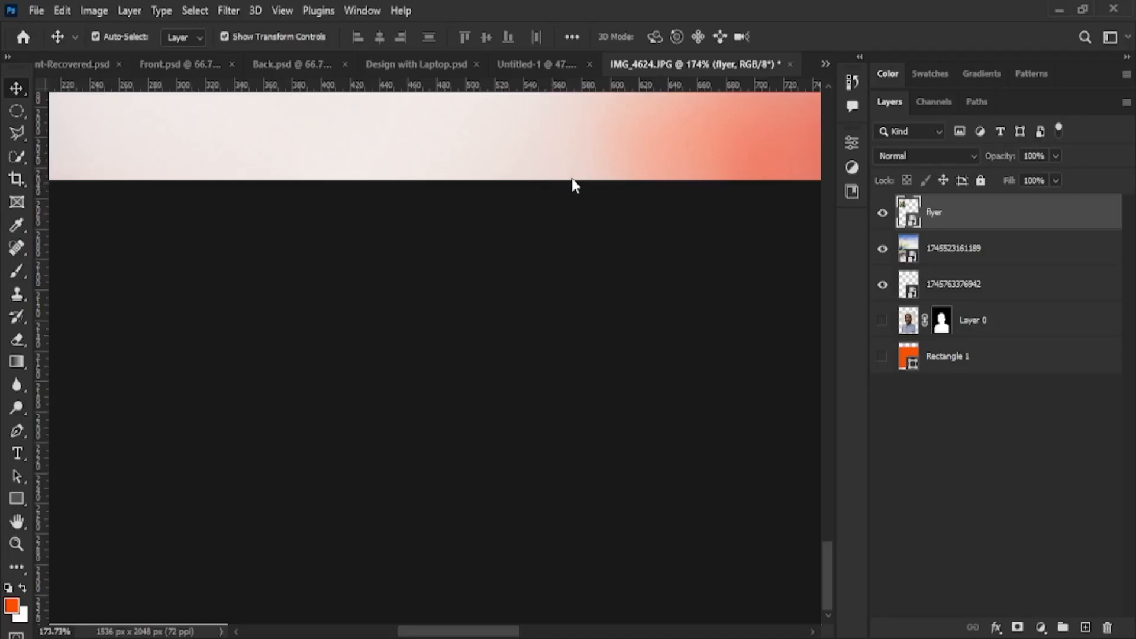
click(516, 259)
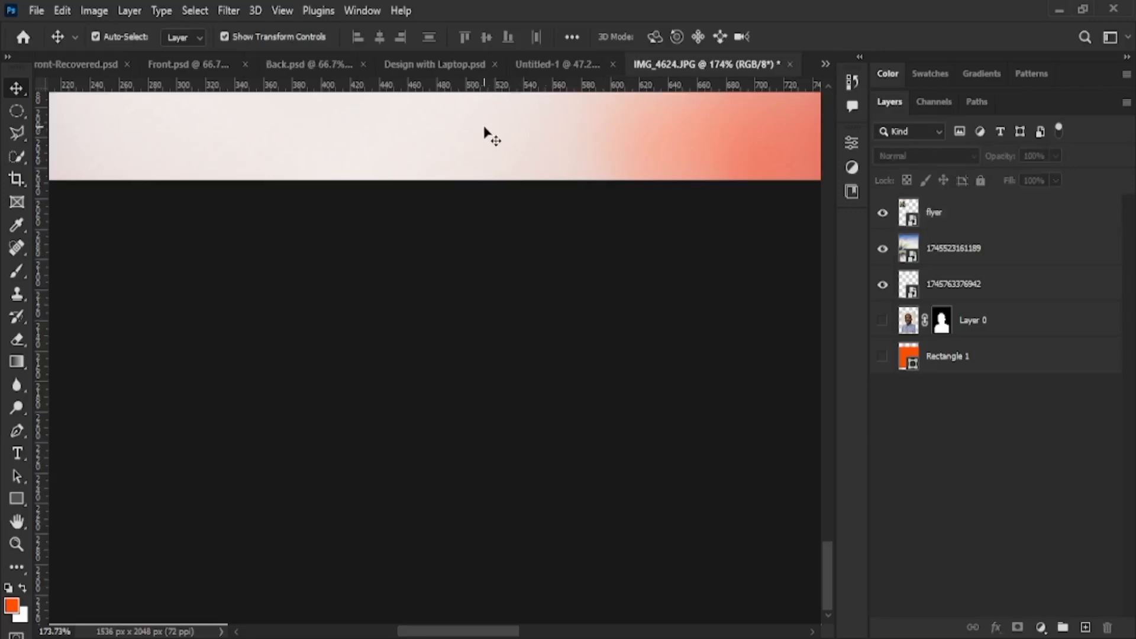
click(513, 154)
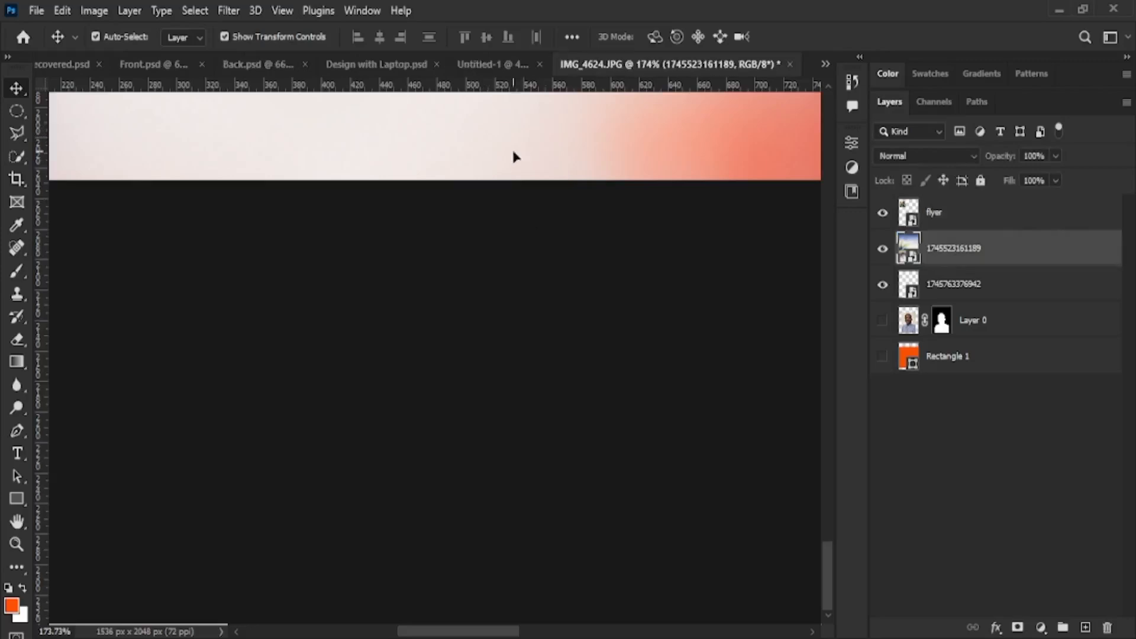
key(ctrl+0)
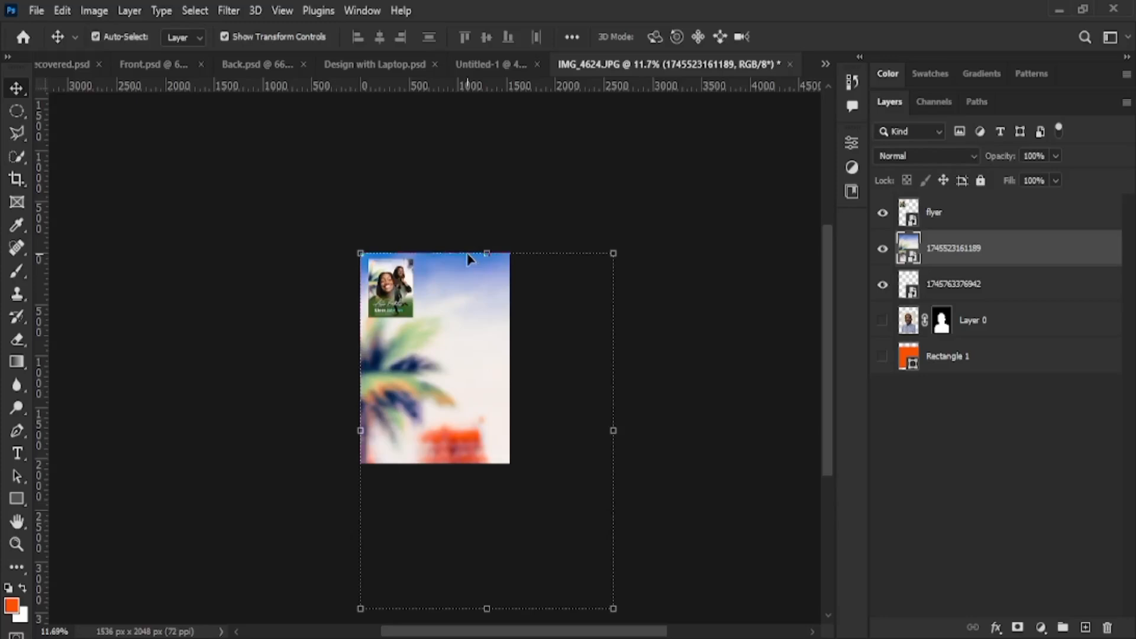
key(ctrl)
key(ctrl)
key(ctrl+plus)
key(ctrl+plus)
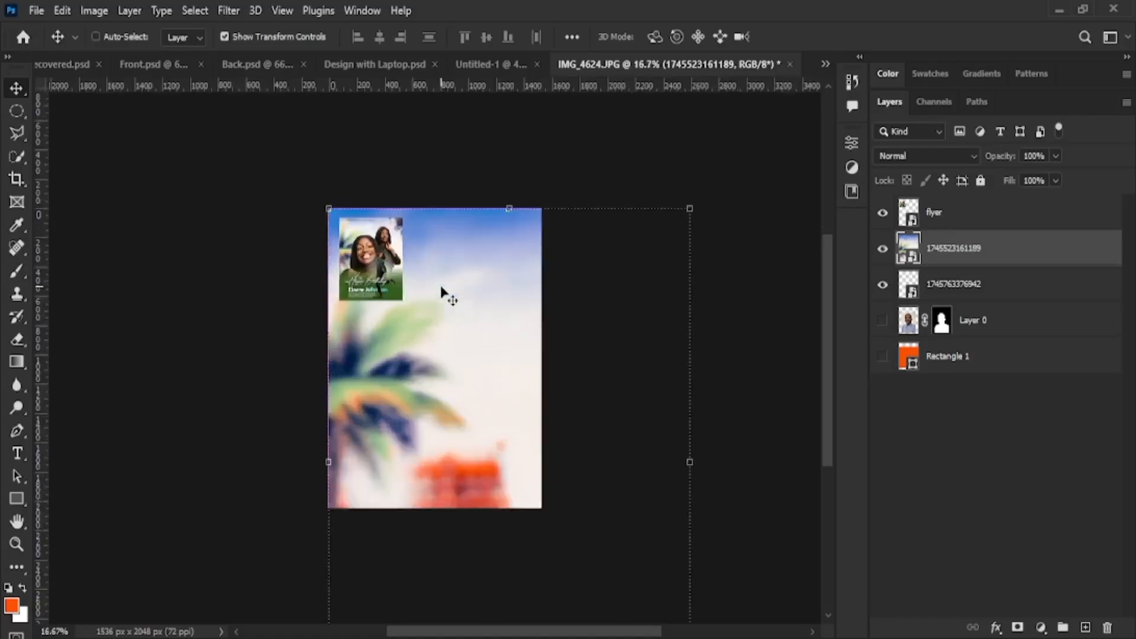
key(ctrl+plus)
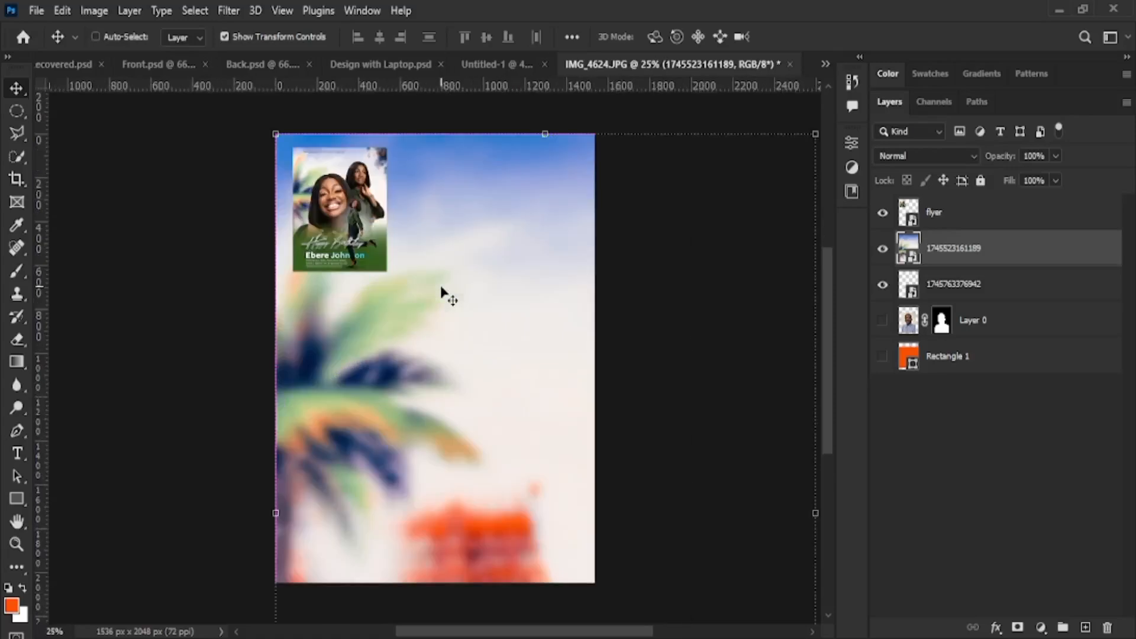
key(ctrl+plus)
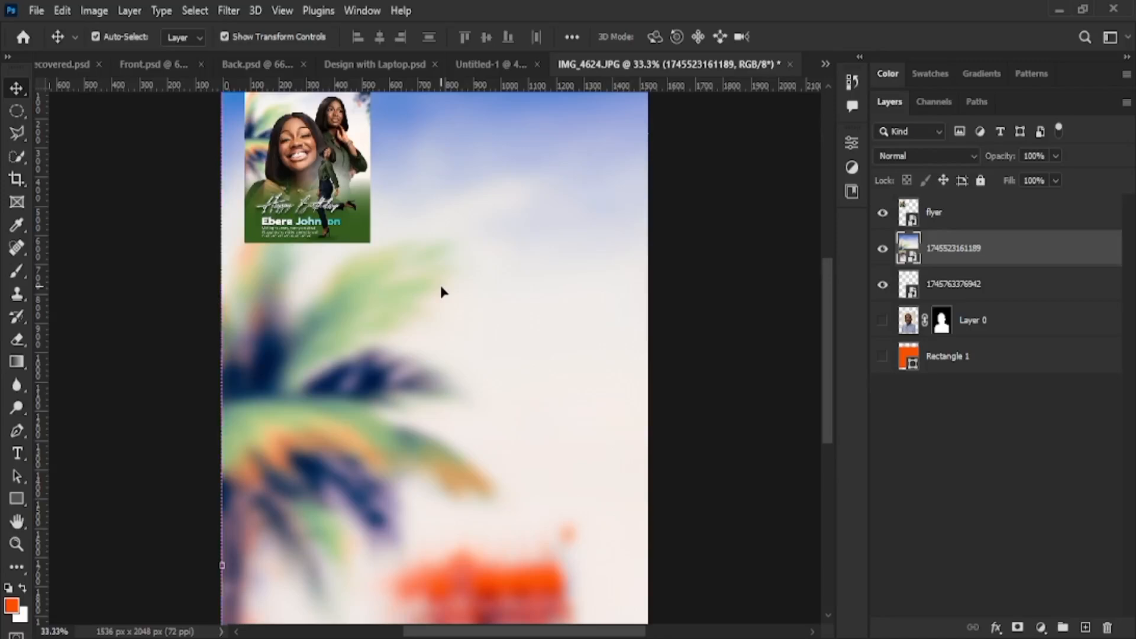
scroll(376, 273, up, 1)
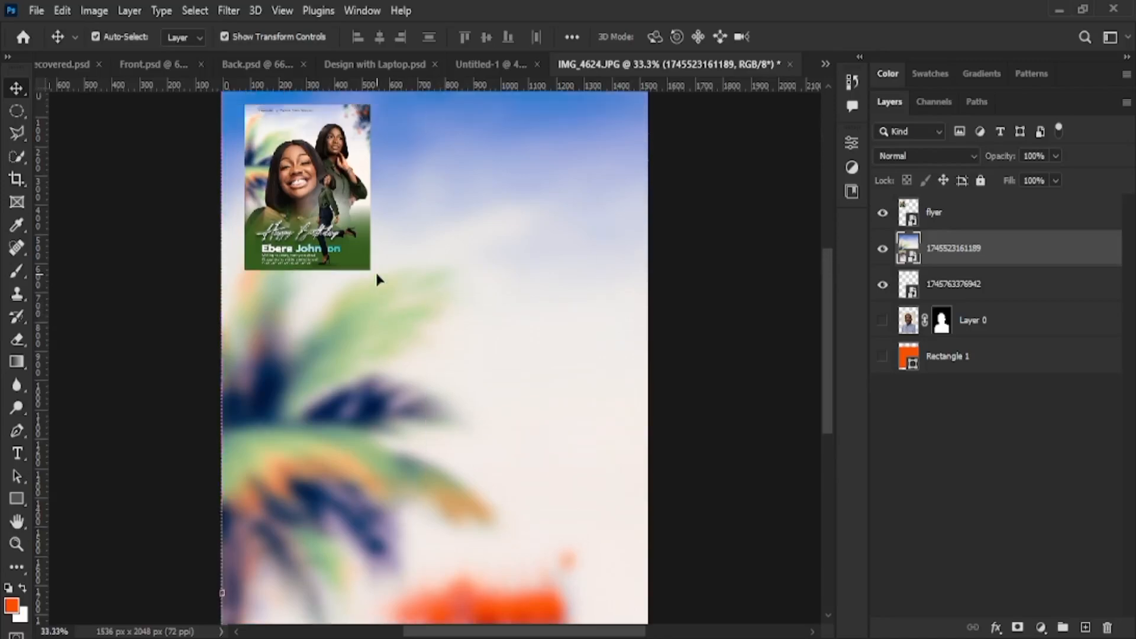
scroll(333, 247, down, 1)
scroll(333, 247, up, 1)
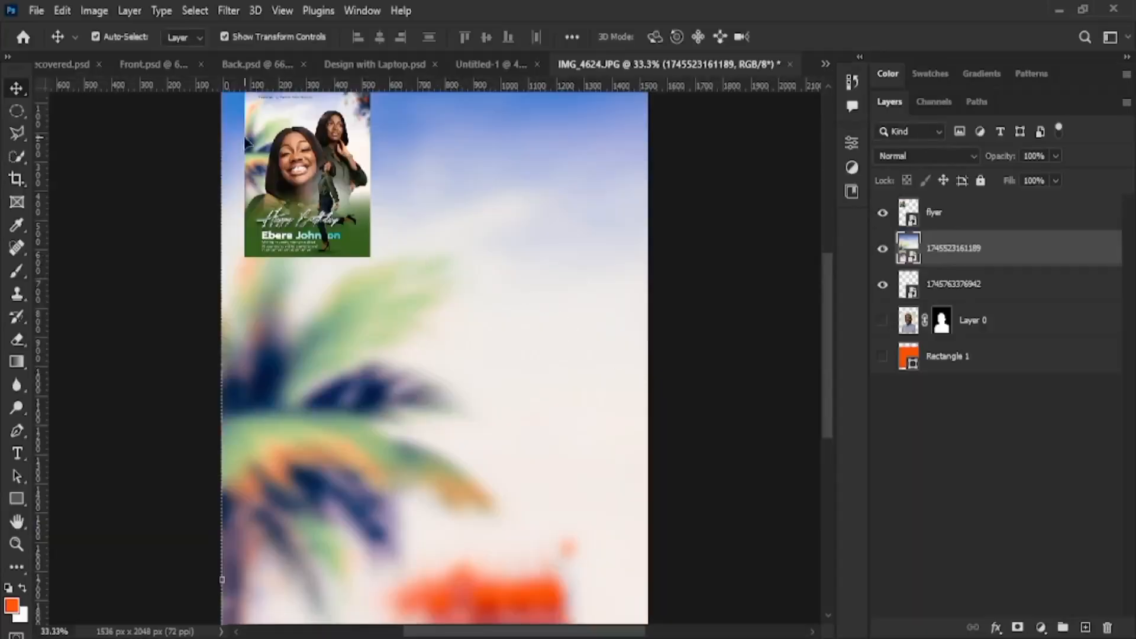
click(257, 142)
click(514, 287)
key(ctrl)
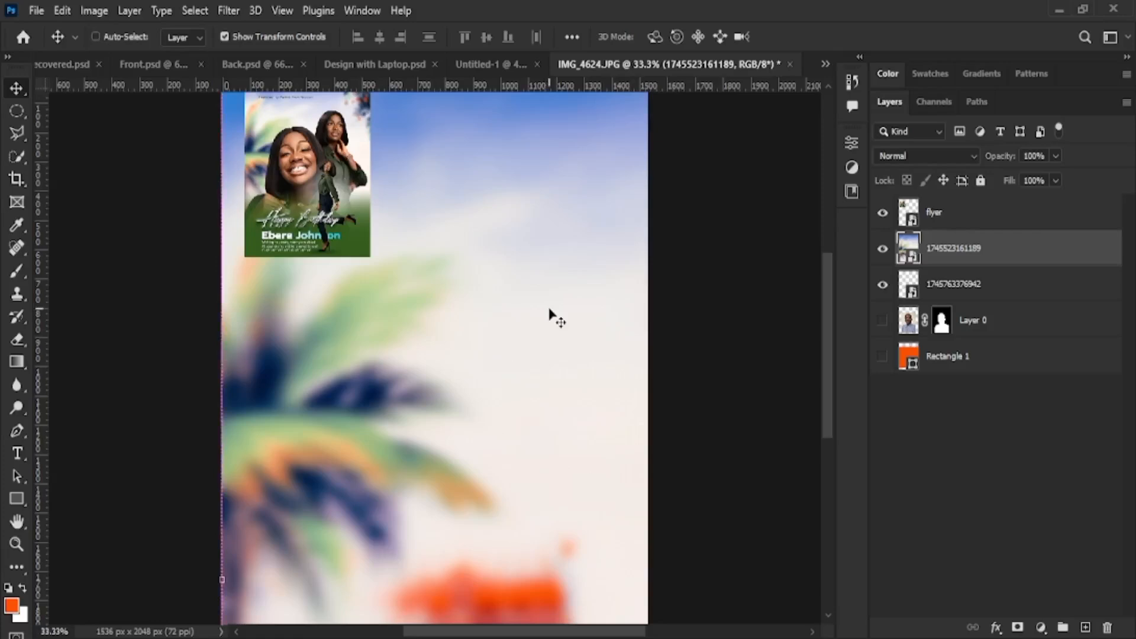
key(i)
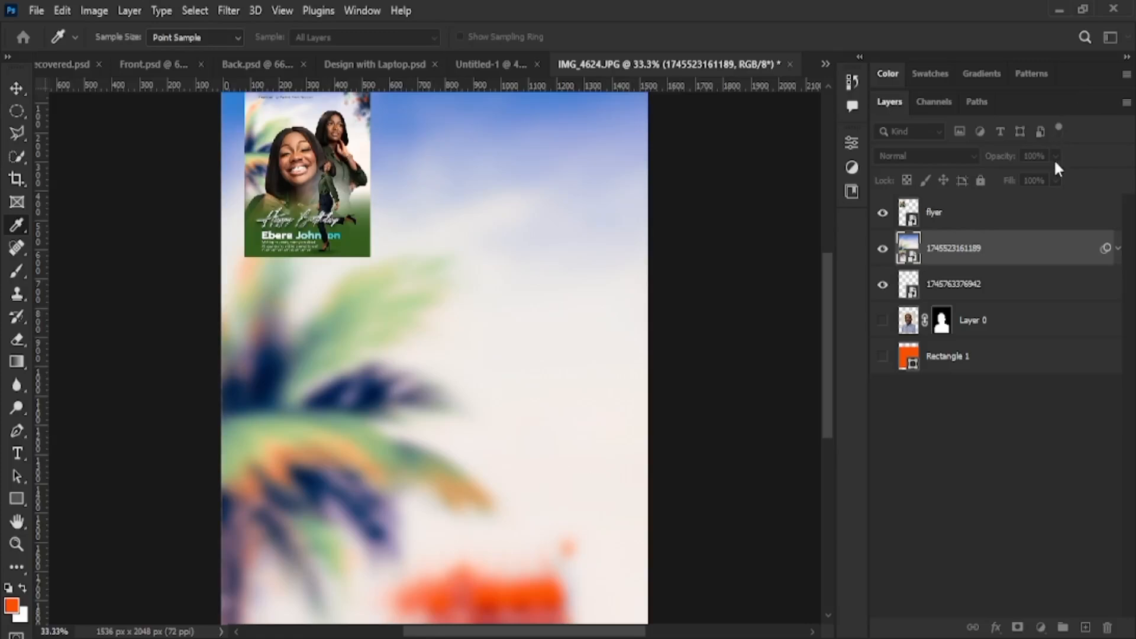
key(v)
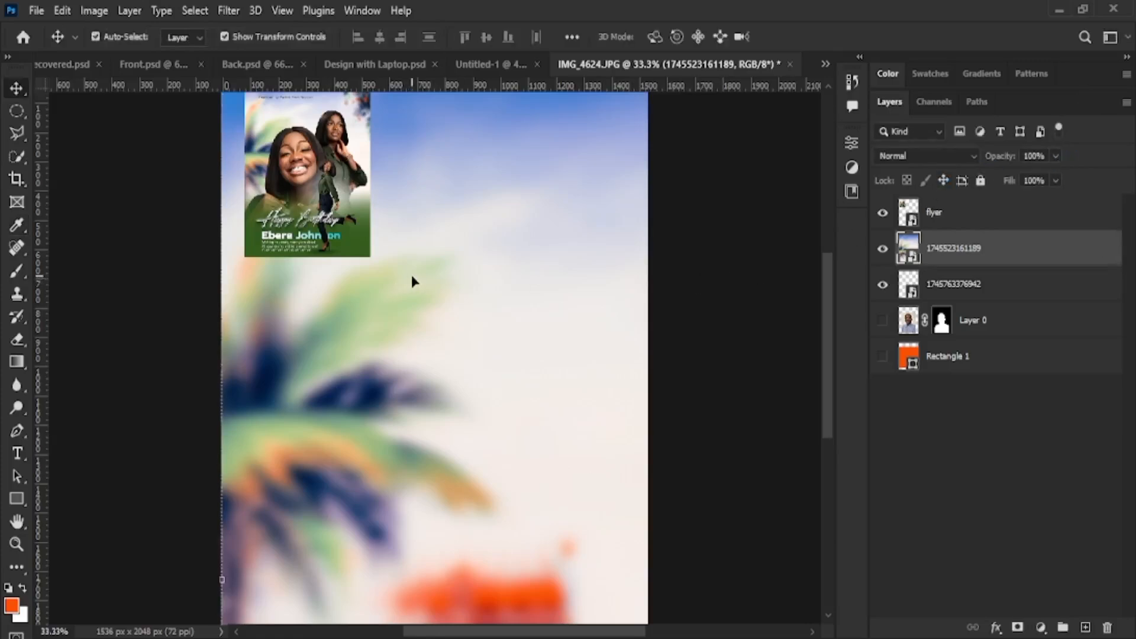
scroll(413, 245, up, 3)
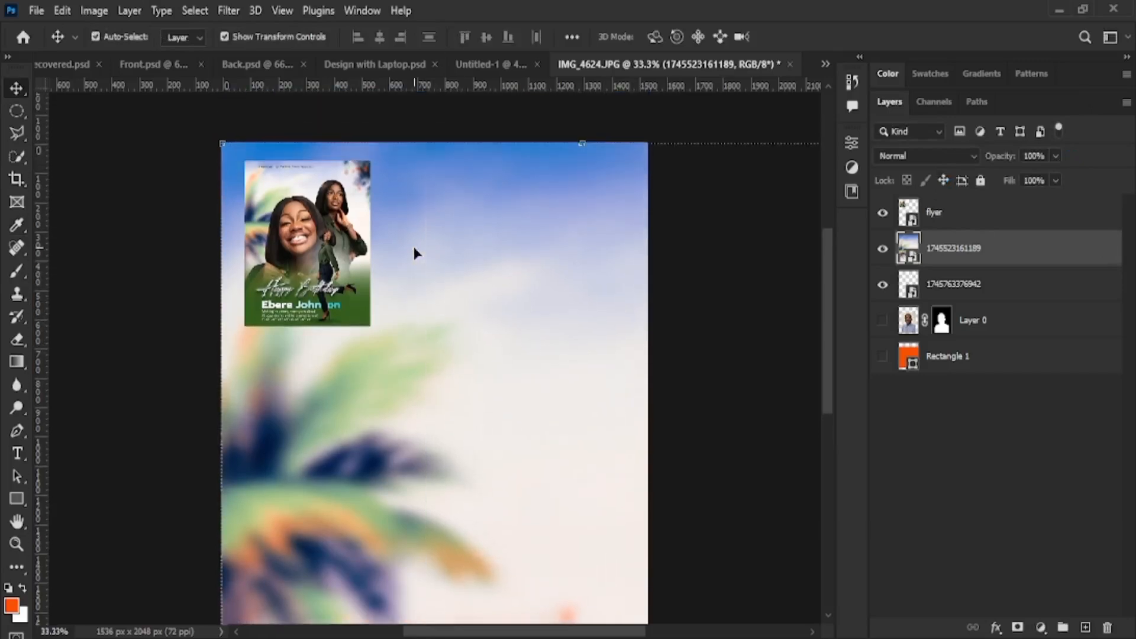
scroll(415, 253, down, 1)
click(310, 223)
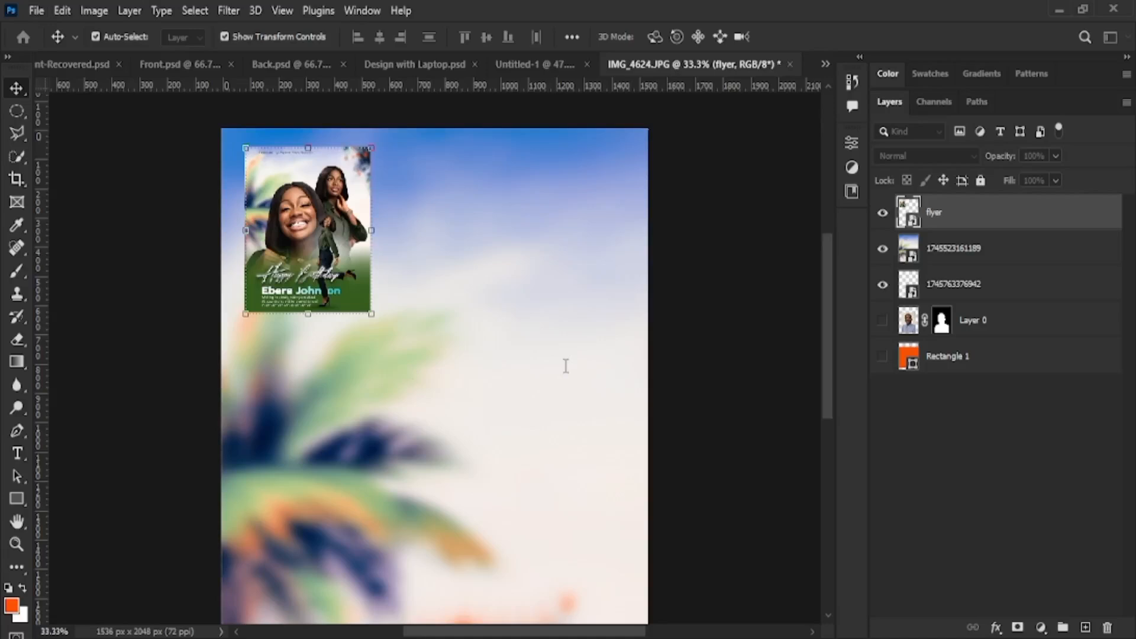
Enlarge the flyer to about 21.5% scale with Free Transform and commit
key(ctrl)
key(ctrl)
key(ctrl)
key(ctrl)
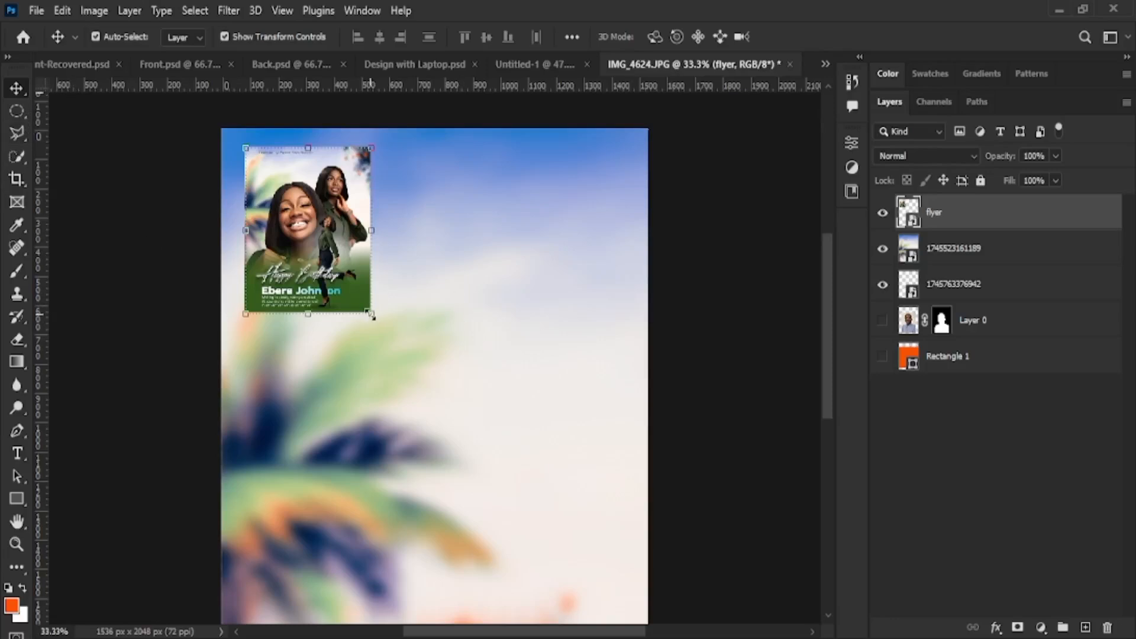
drag(371, 314, 401, 353)
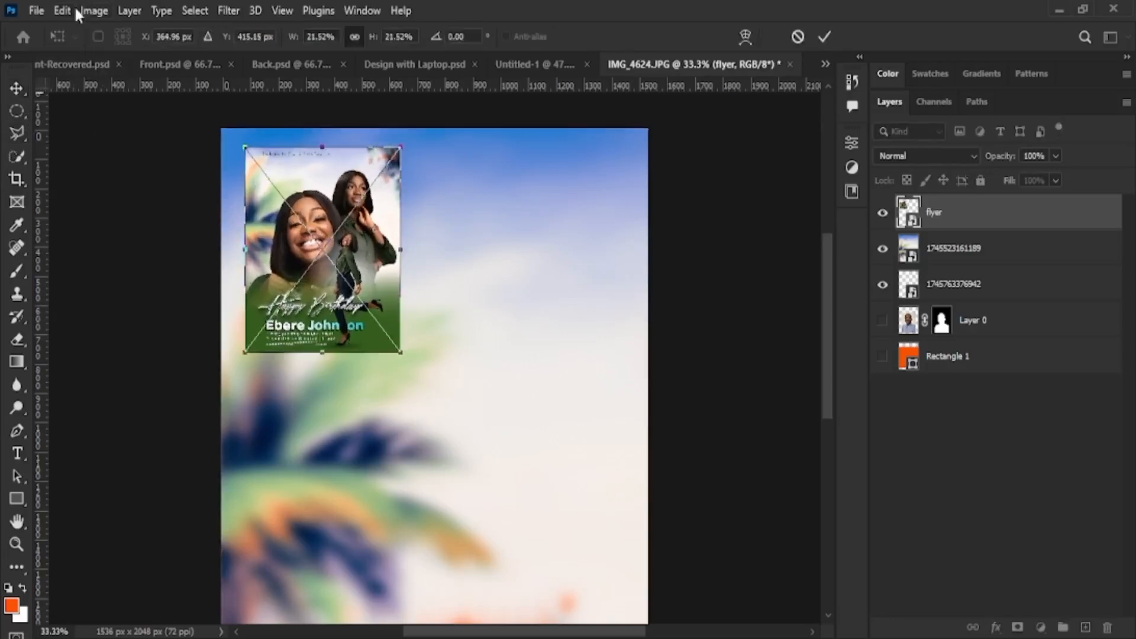
click(824, 37)
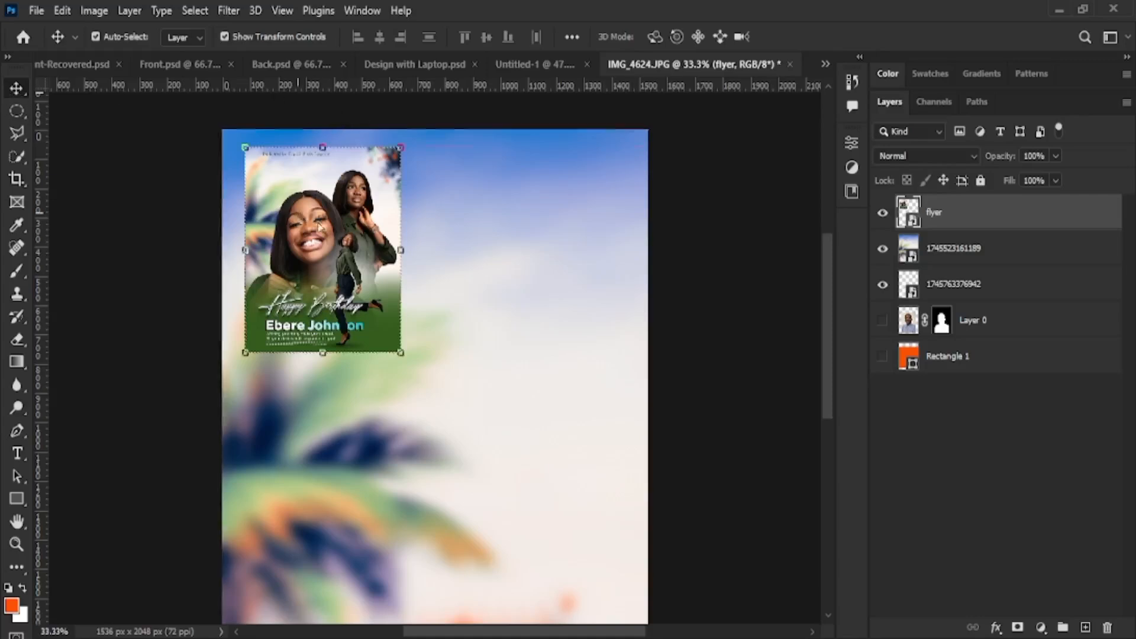
Move the flyer down and toward the left of the canvas, undoing an accidental background move
drag(319, 227, 356, 355)
drag(396, 187, 477, 259)
key(ctrl+z)
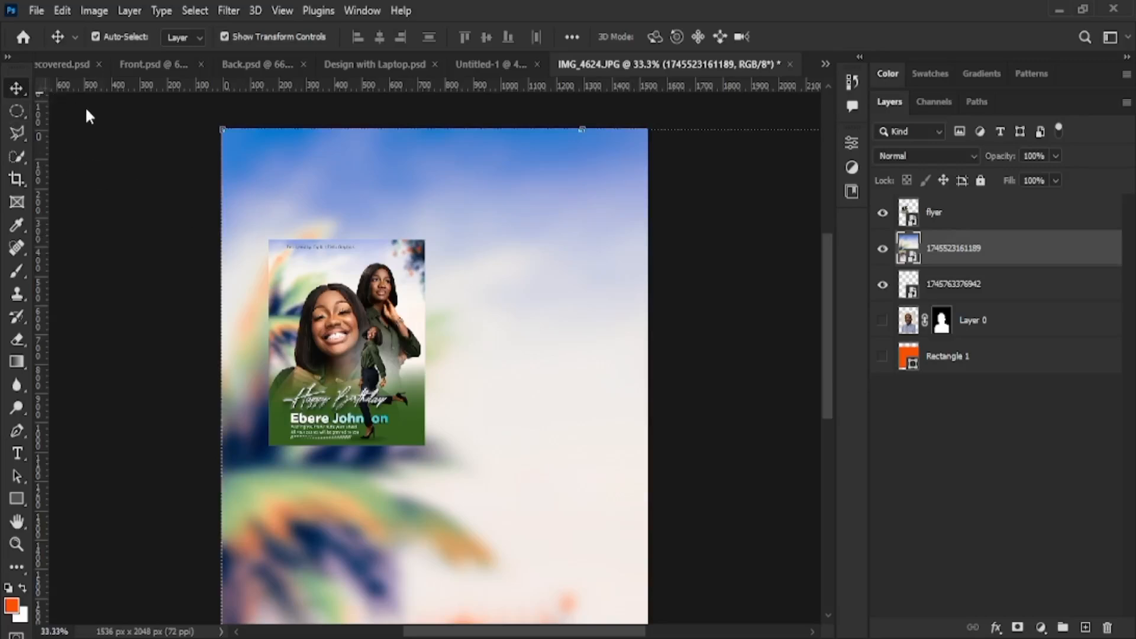
key(shift+v)
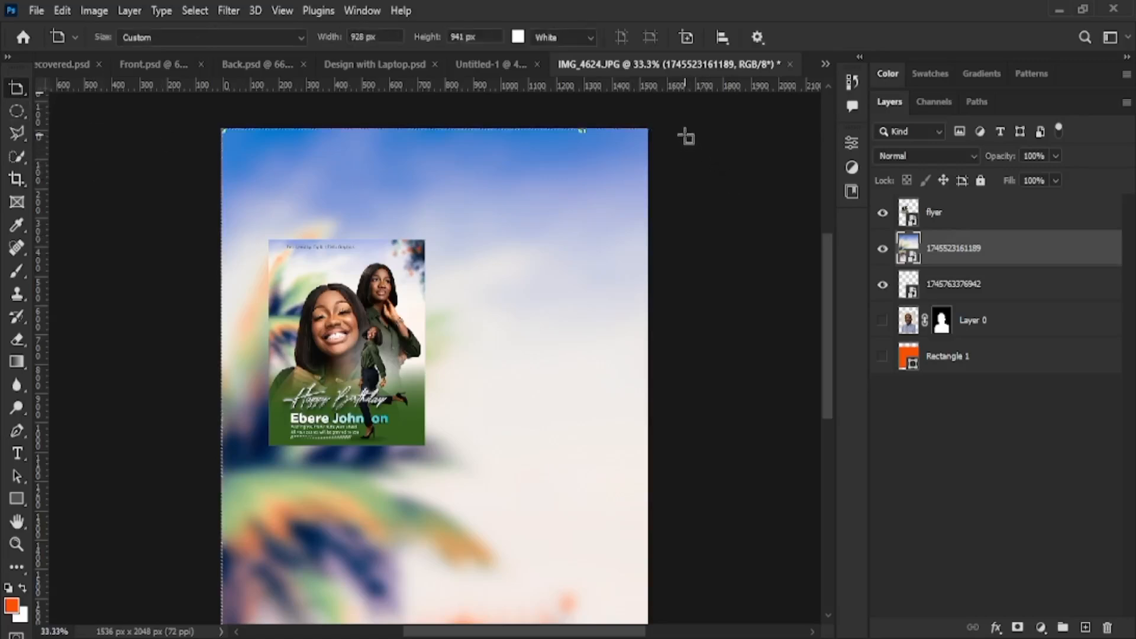
scroll(698, 148, down, 7)
scroll(598, 223, up, 3)
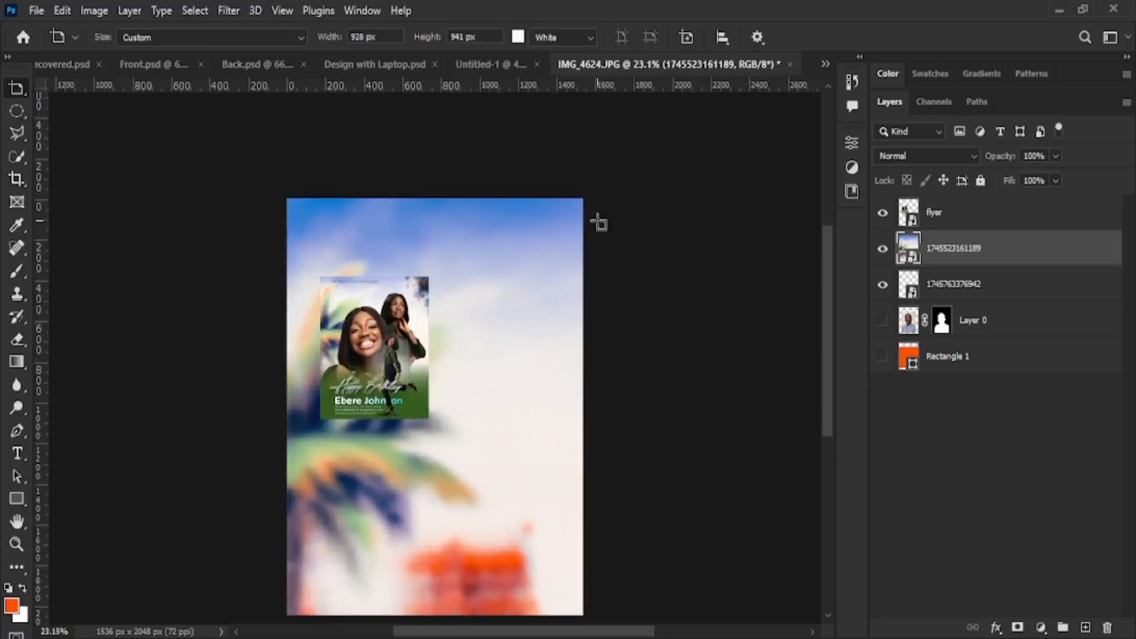
drag(604, 199, 720, 563)
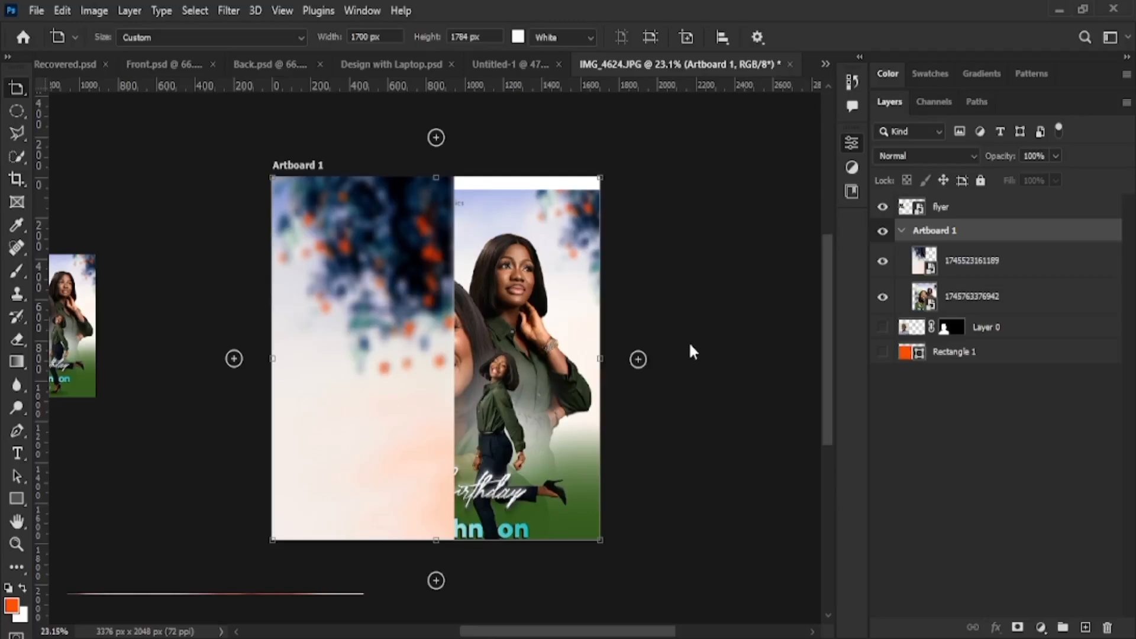
key(ctrl+z)
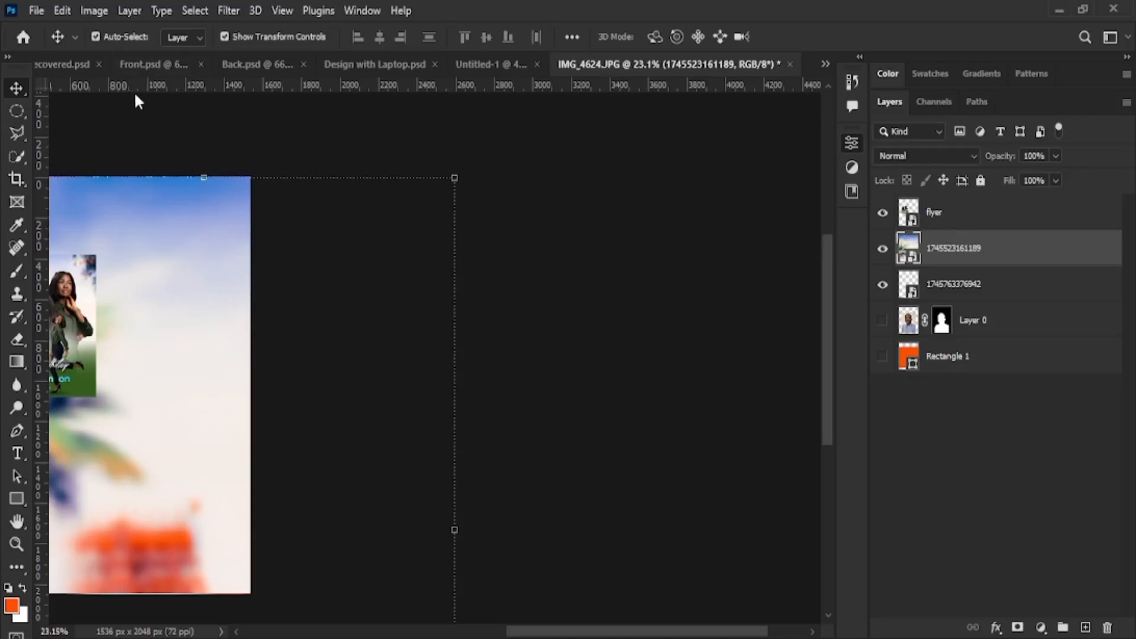
Choose the Polygonal Lasso tool, zoom in on the flyer, and select the flyer layer
click(11, 116)
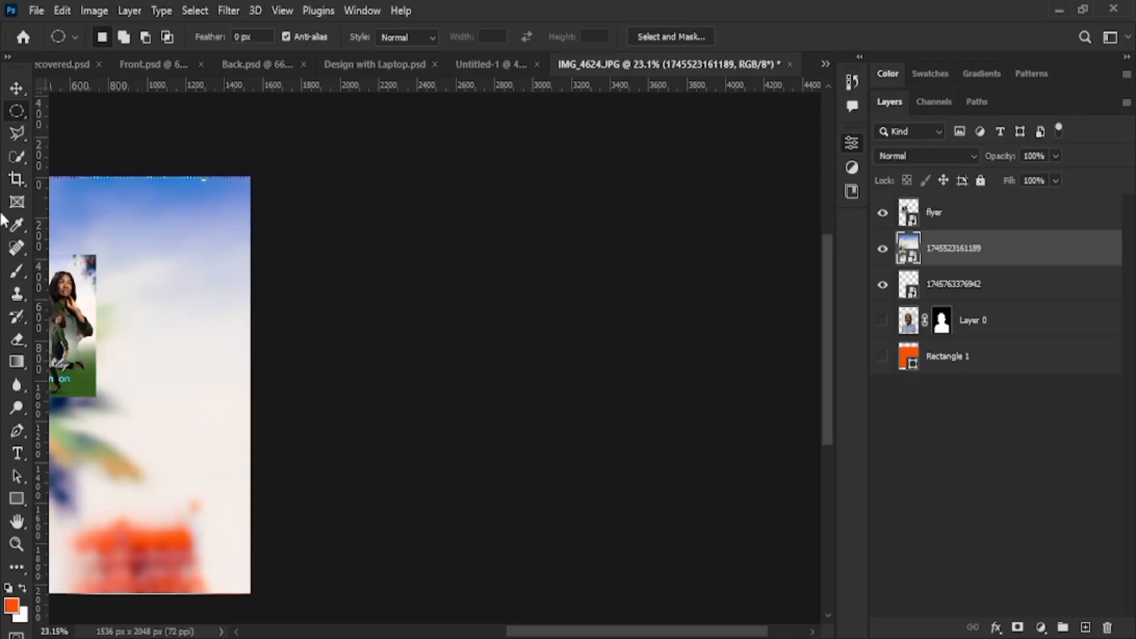
click(16, 133)
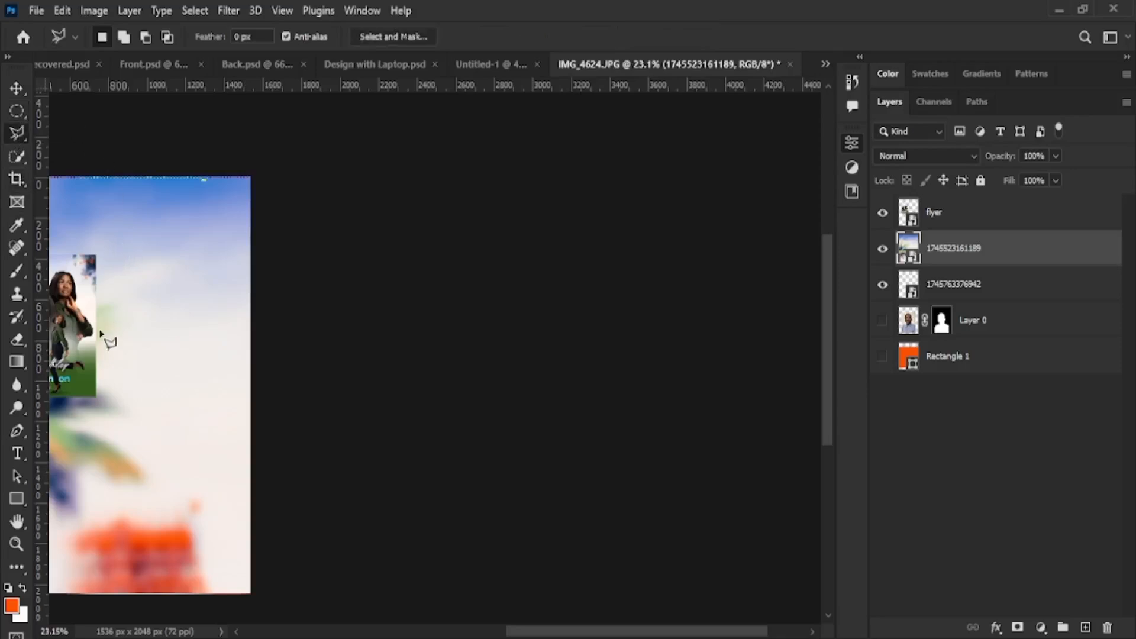
scroll(89, 355, down, 2)
scroll(86, 353, down, 5)
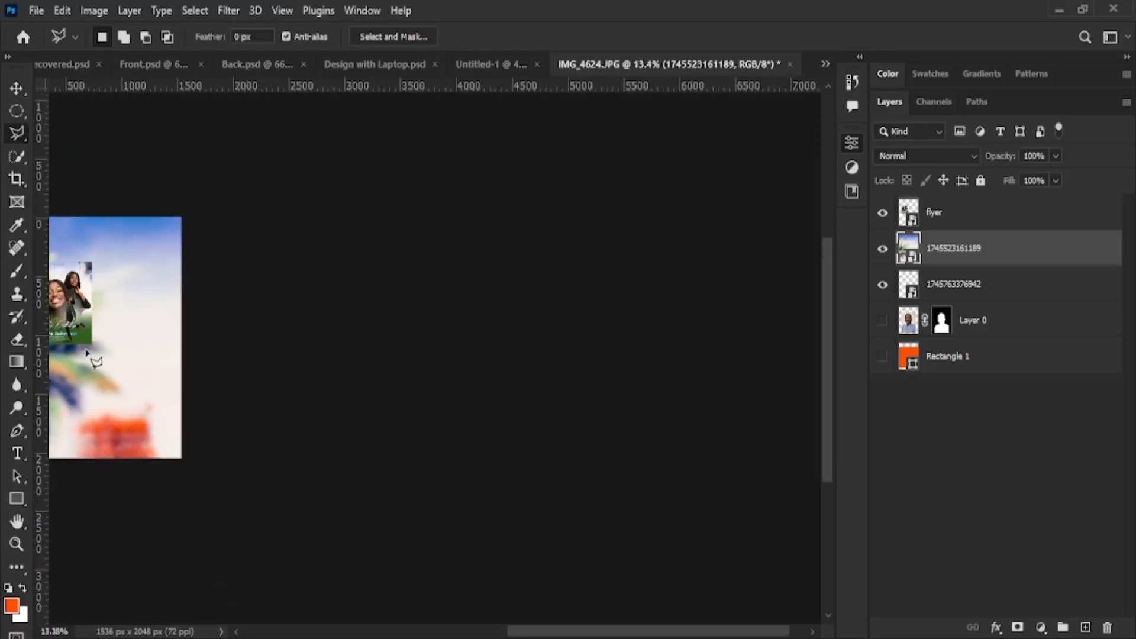
scroll(70, 361, up, 8)
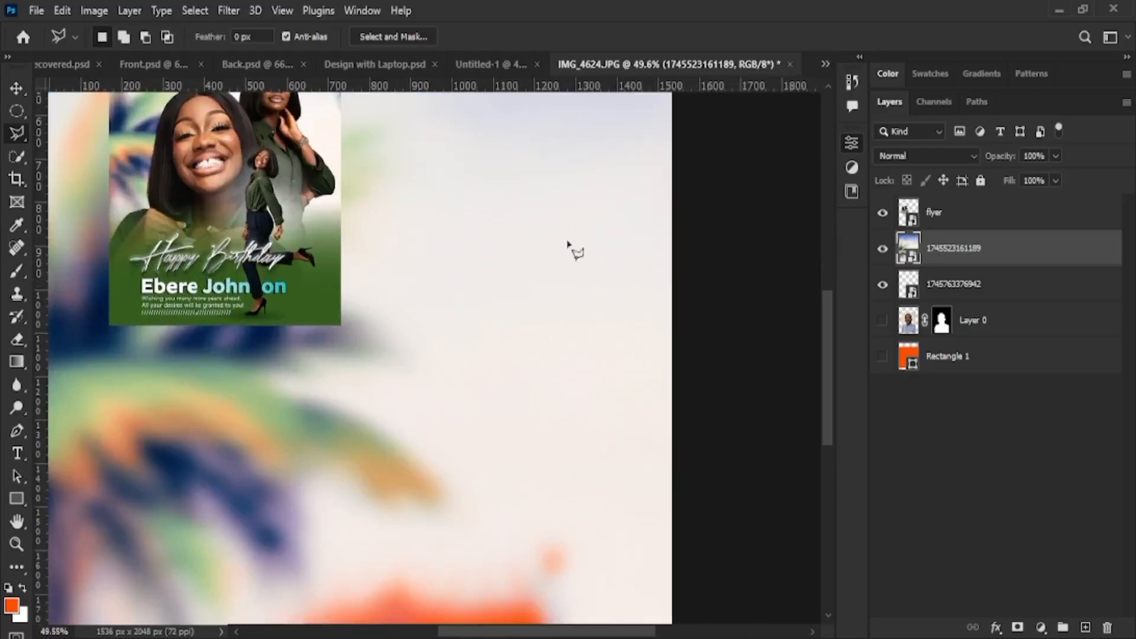
click(979, 220)
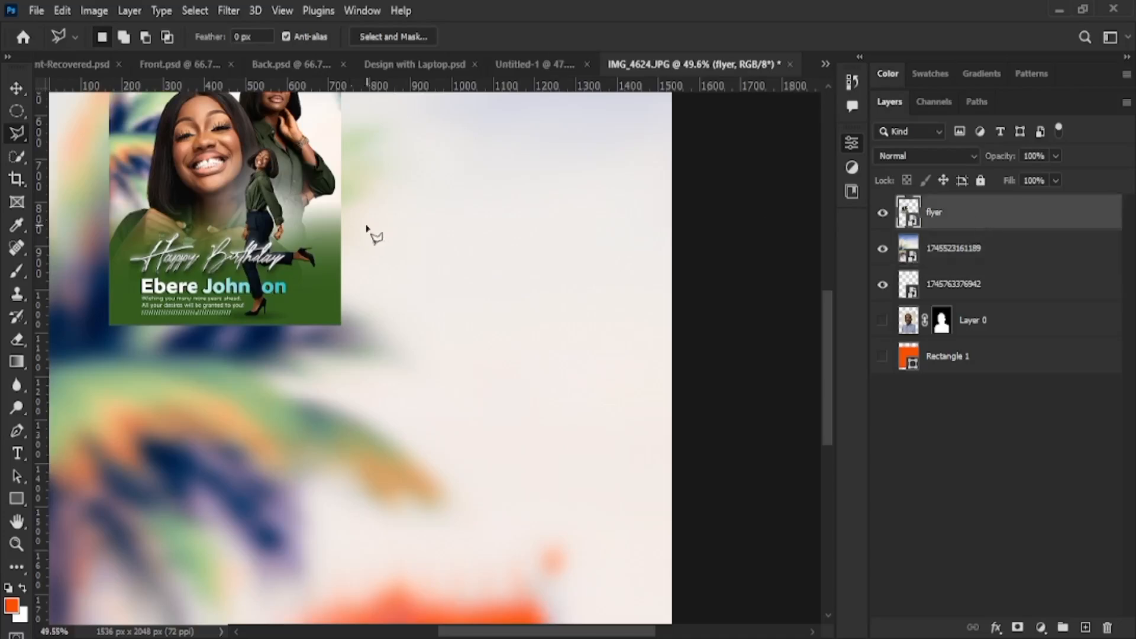
Draw a trial triangular selection at the flyer's left edge, then deselect it and zoom in
click(103, 267)
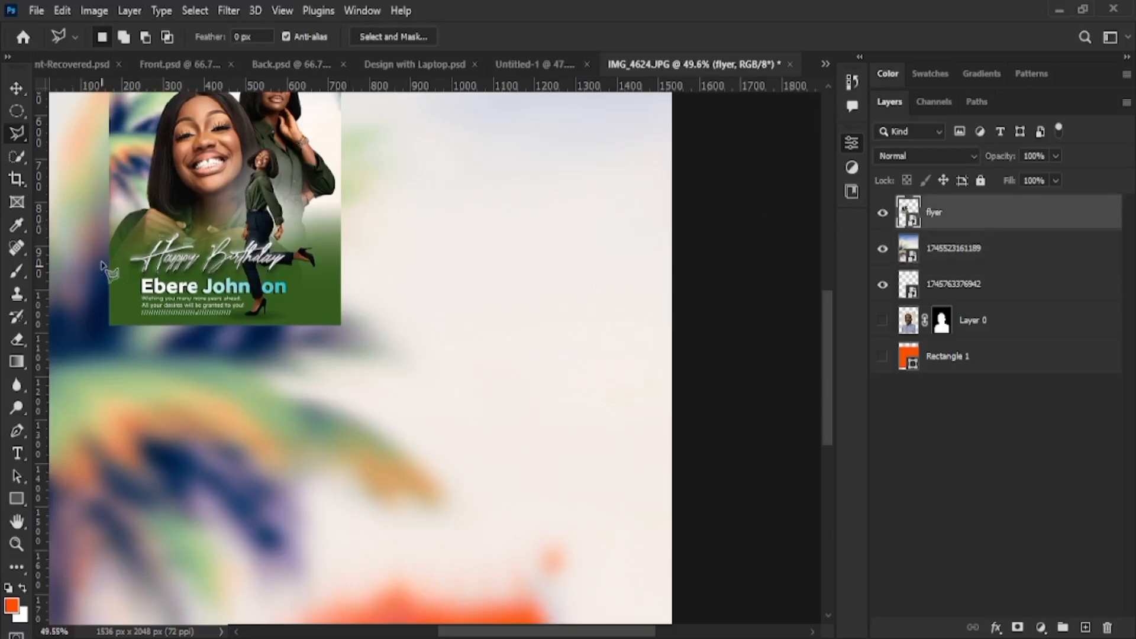
click(114, 233)
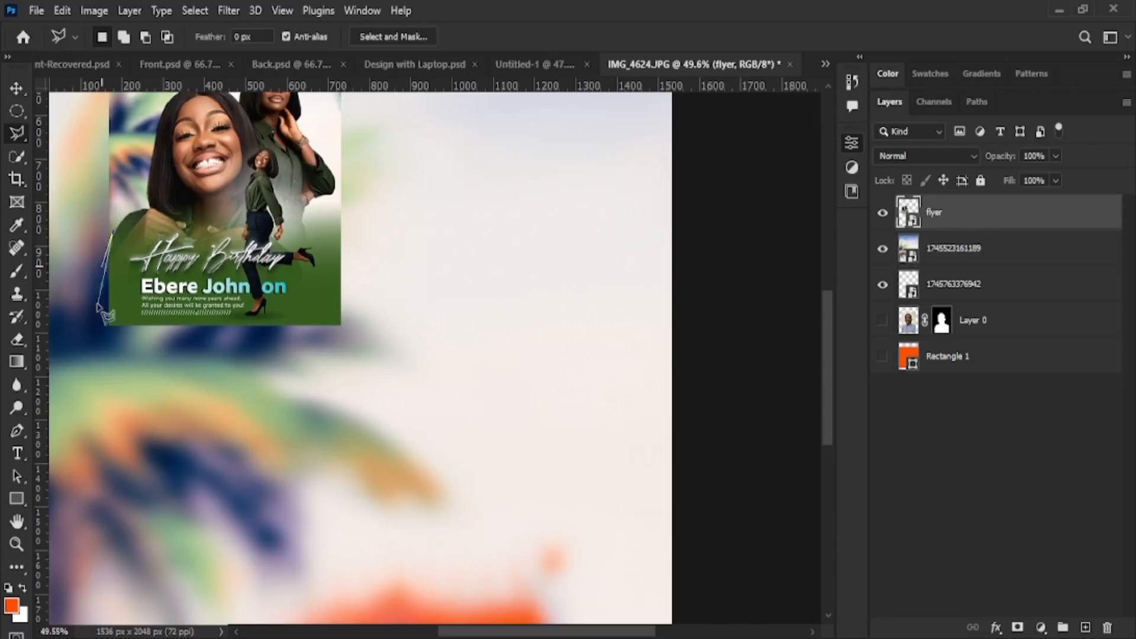
double_click(118, 274)
key(ctrl+d)
scroll(231, 255, up, 1)
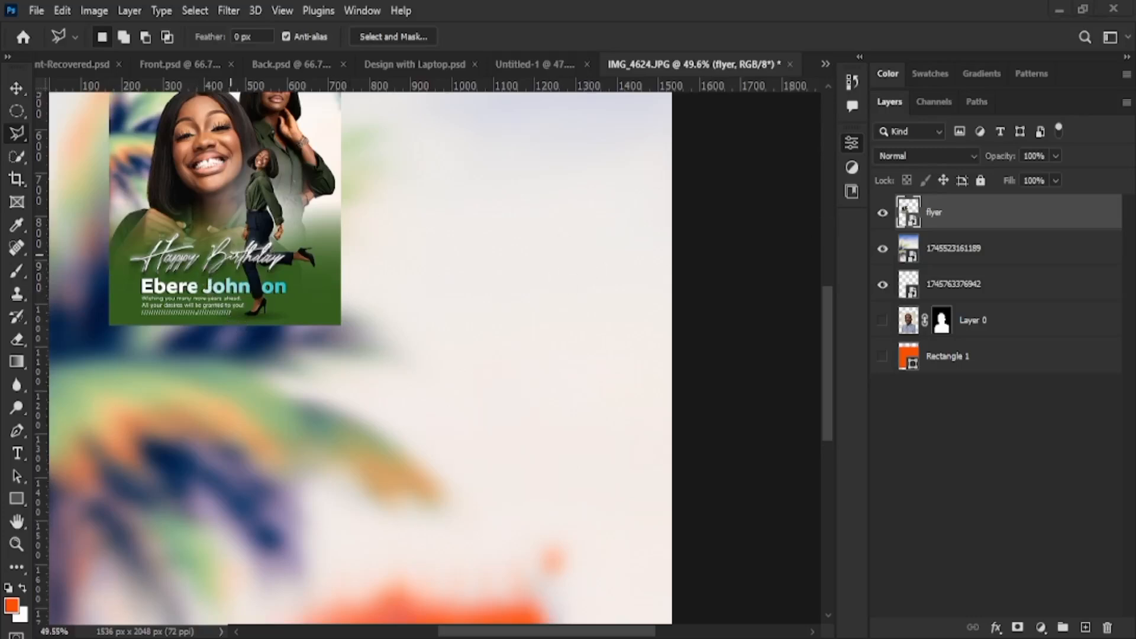
scroll(231, 255, up, 2)
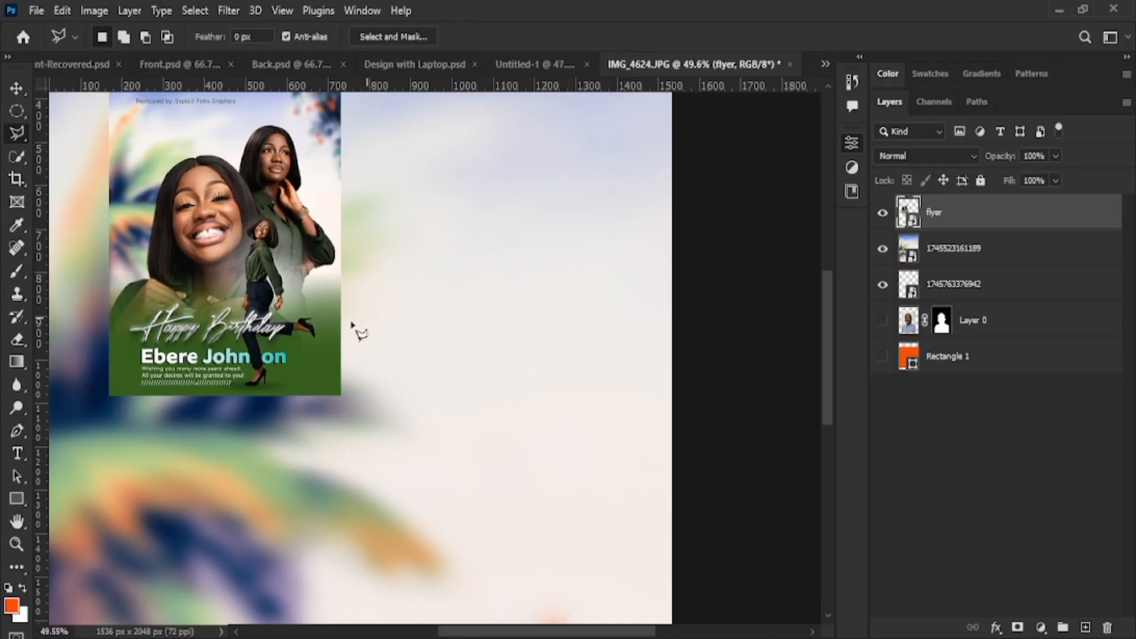
scroll(355, 324, up, 5)
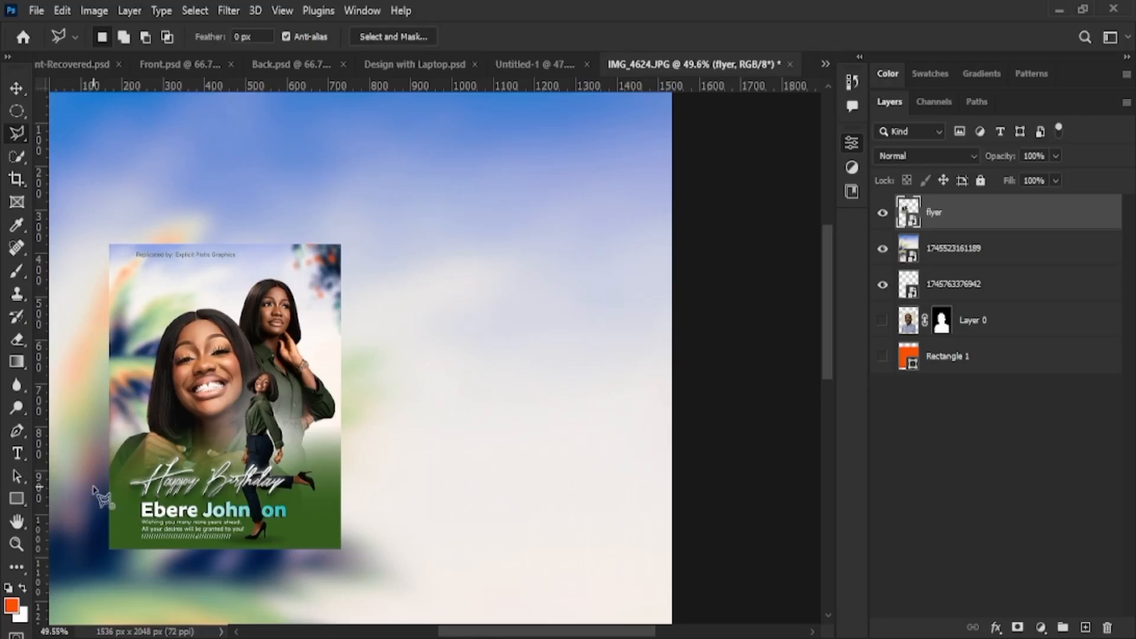
Outline the strip from the Happy Birthday text up around the woman's hair to the left edge
click(93, 487)
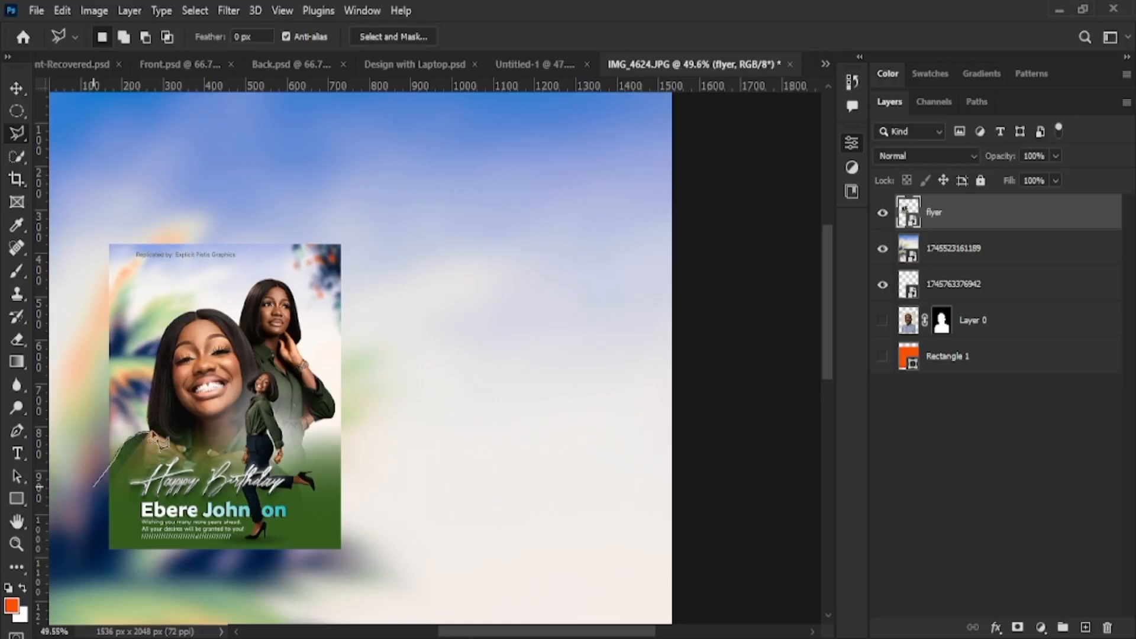
click(149, 410)
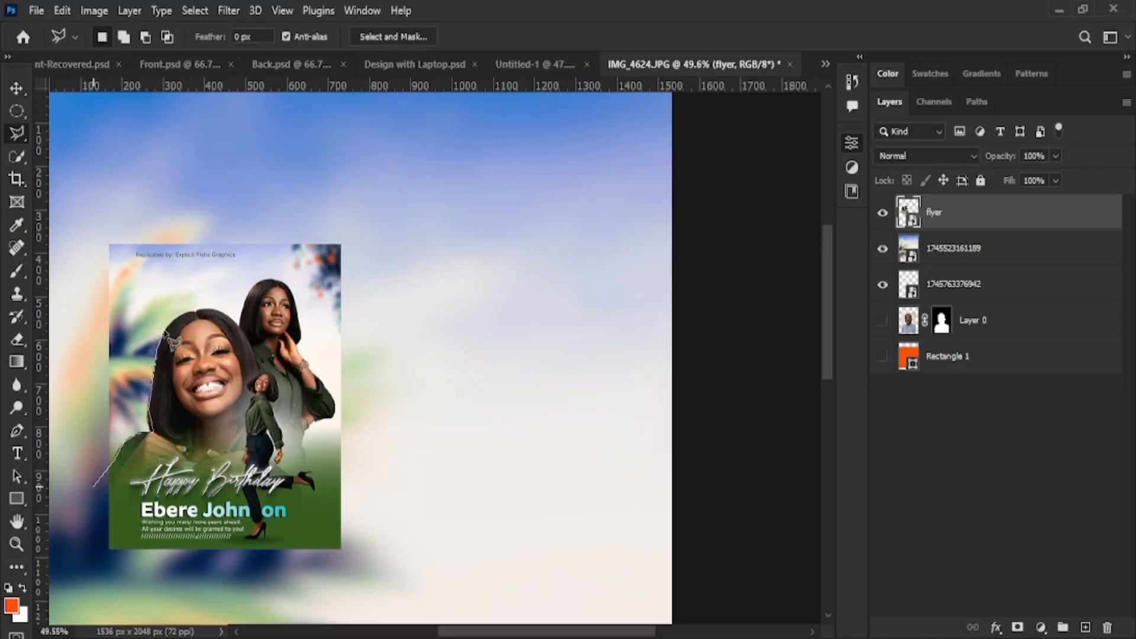
click(162, 330)
click(140, 309)
click(101, 310)
click(88, 408)
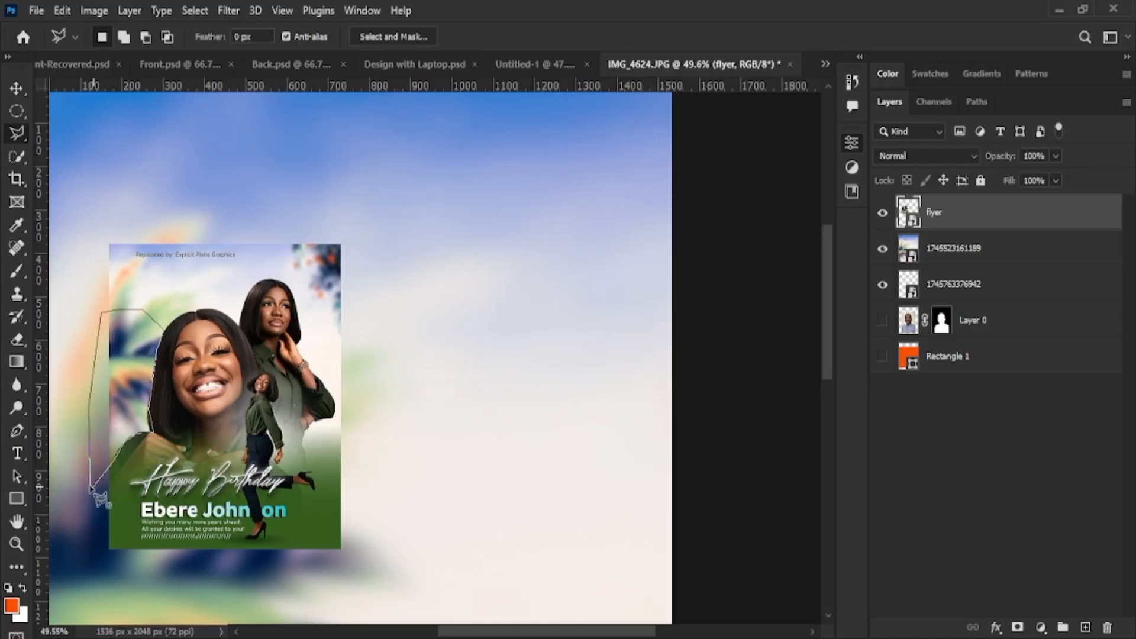
click(93, 489)
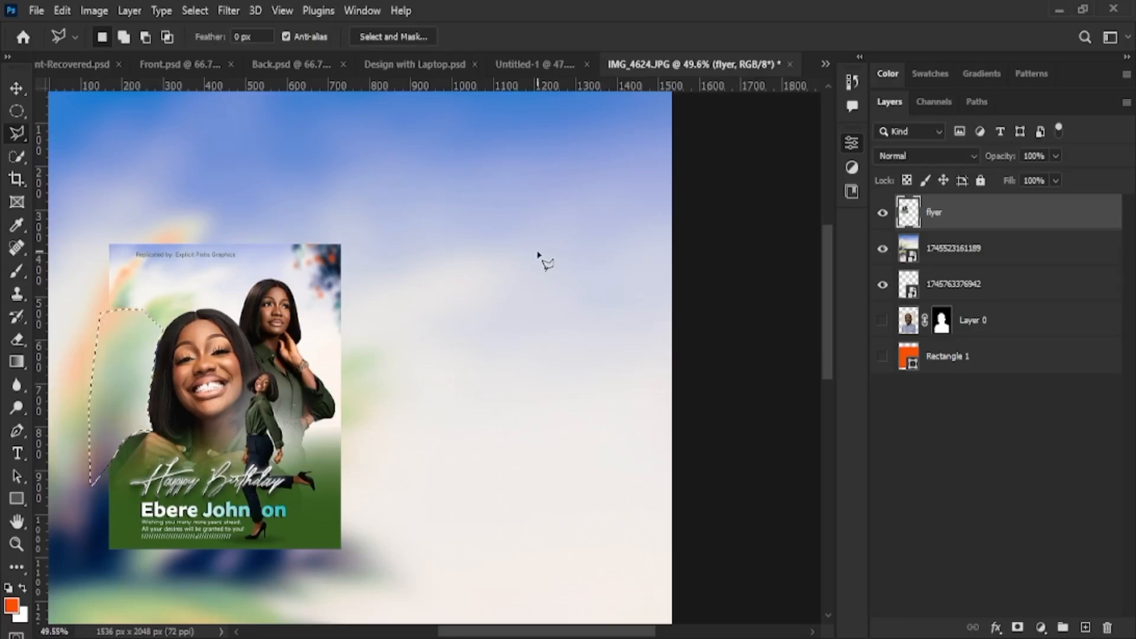
click(14, 89)
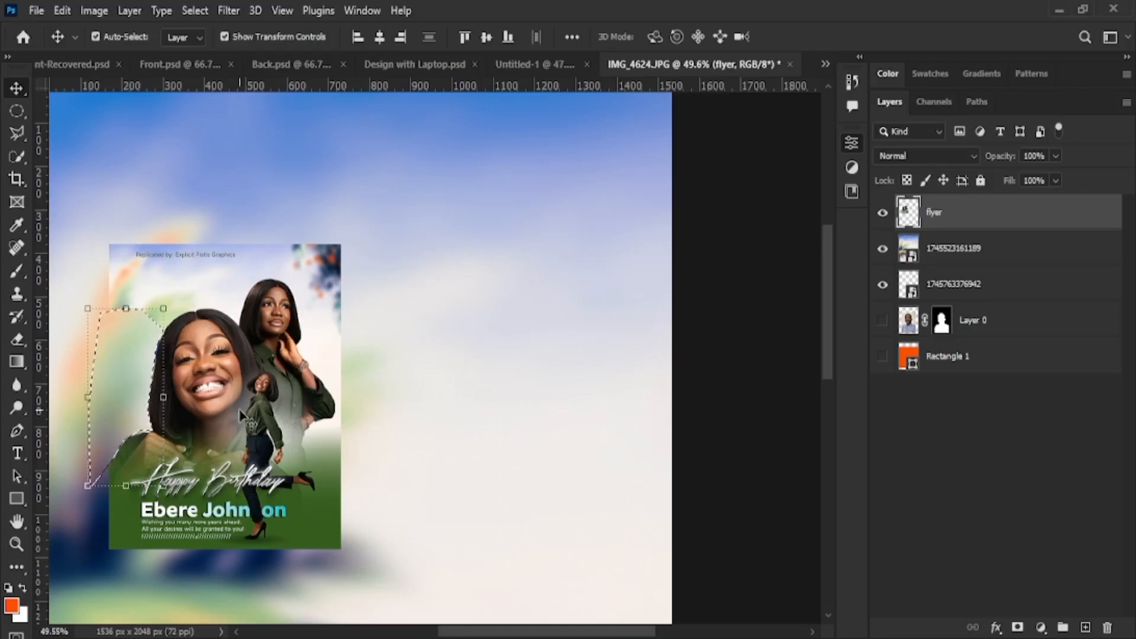
Shift the flyer up and to the right, then go back to the Polygonal Lasso
drag(244, 414, 336, 431)
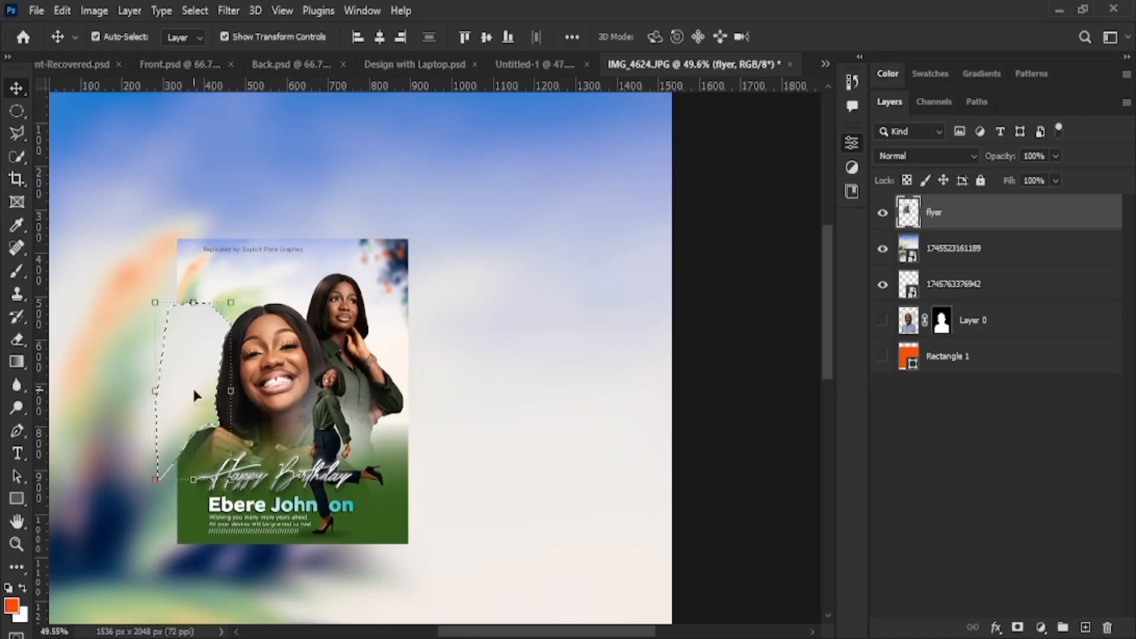
key(l)
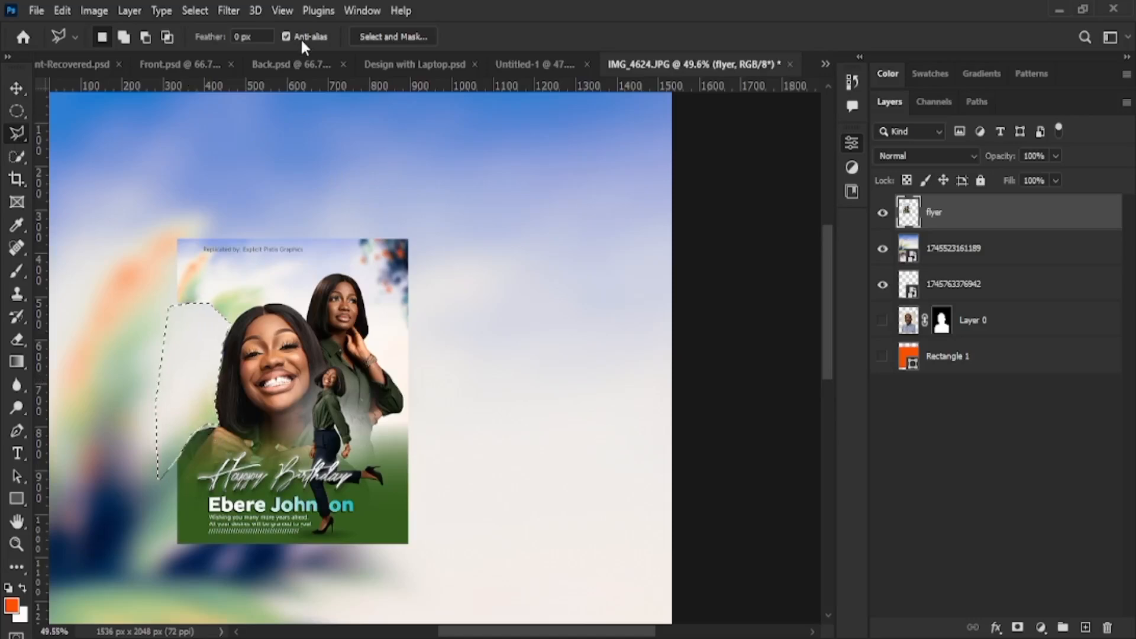
Delete the outlined strip beside the face from the flyer layer and deselect
key(Delete)
key(ctrl+d)
key(ctrl+z)
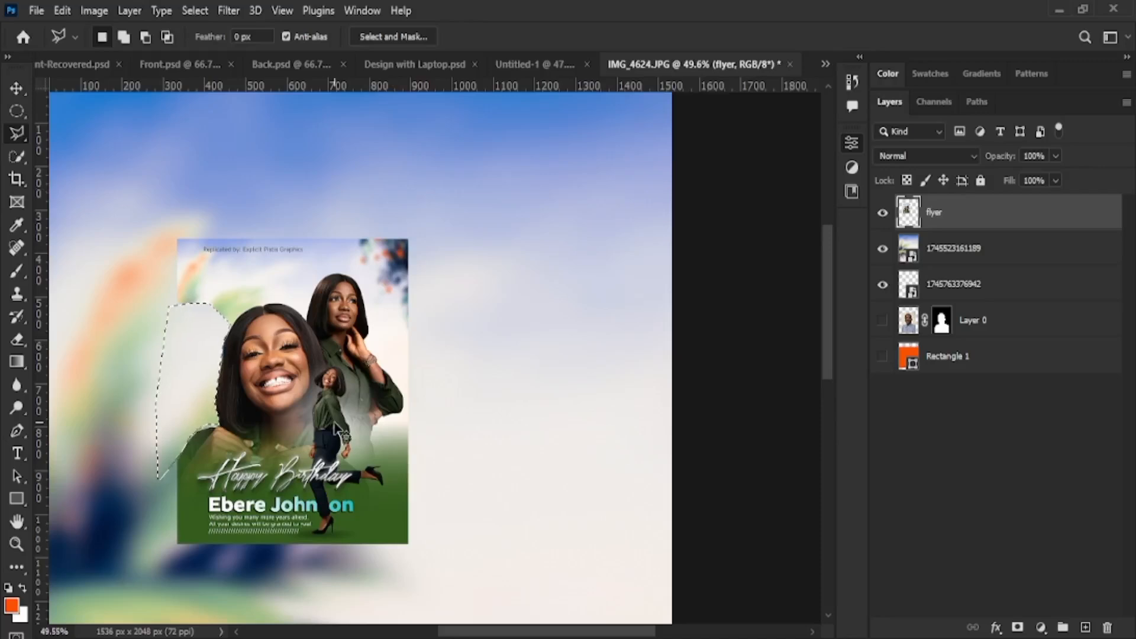
key(ctrl+d)
Zoom around to check the cleared area, then pick the Quick Selection tool
scroll(410, 545, down, 3)
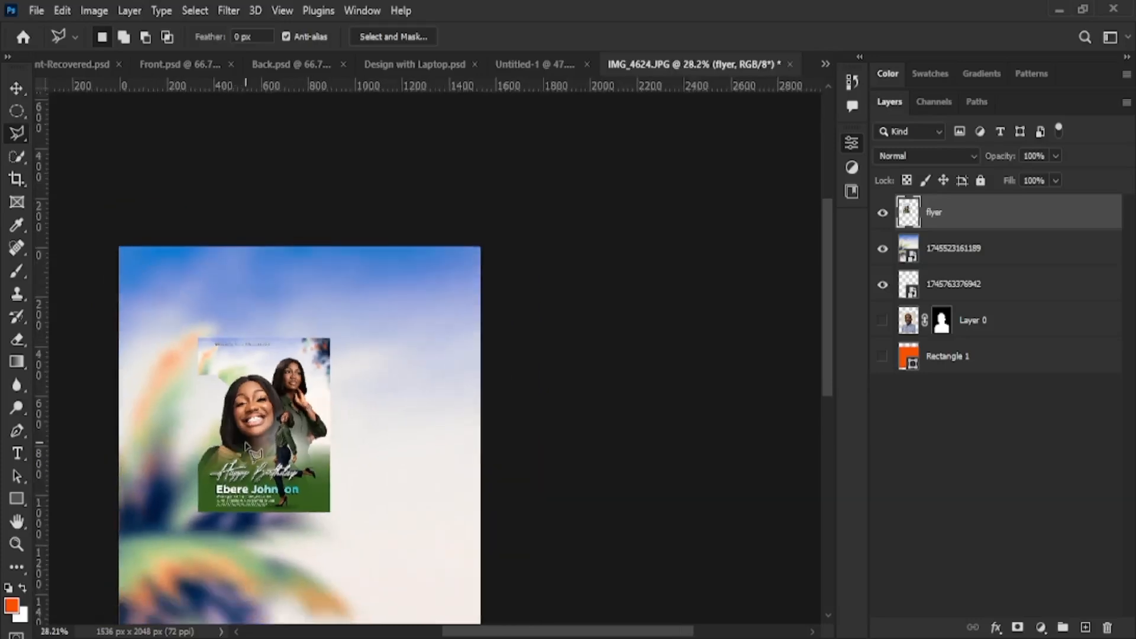
scroll(255, 454, up, 2)
scroll(249, 449, up, 2)
scroll(260, 460, down, 1)
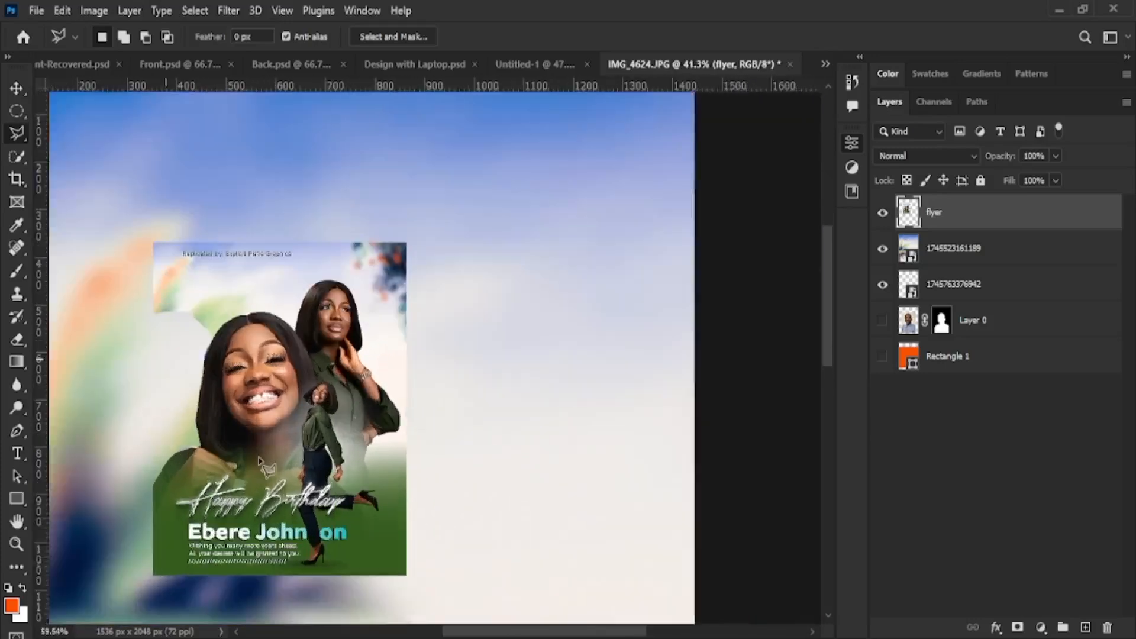
scroll(261, 457, down, 1)
scroll(260, 458, up, 6)
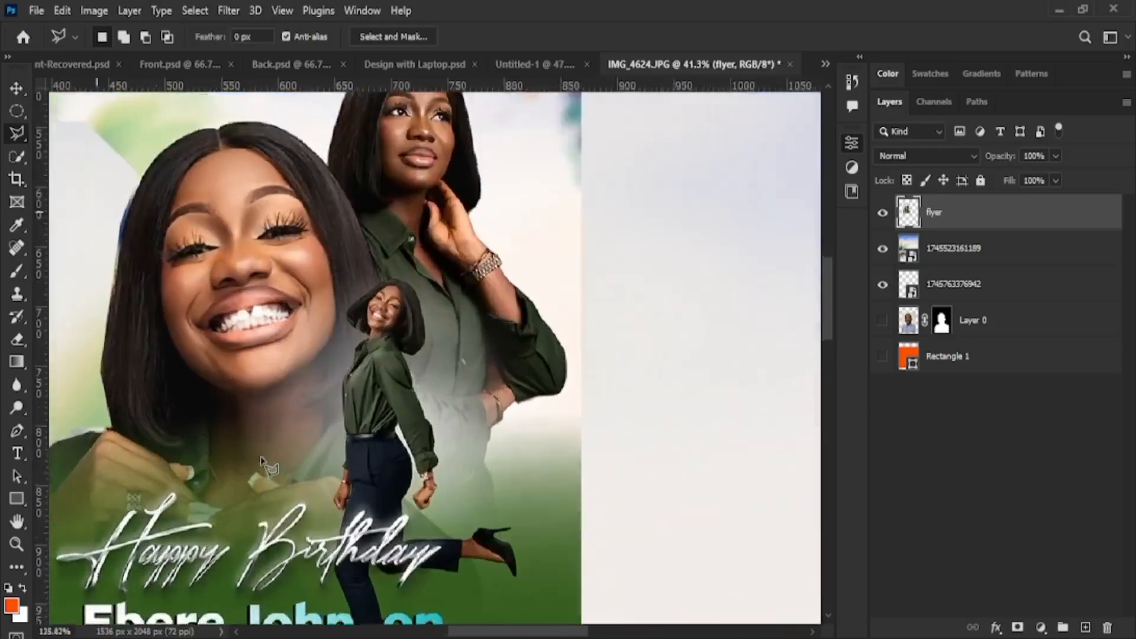
scroll(261, 457, down, 6)
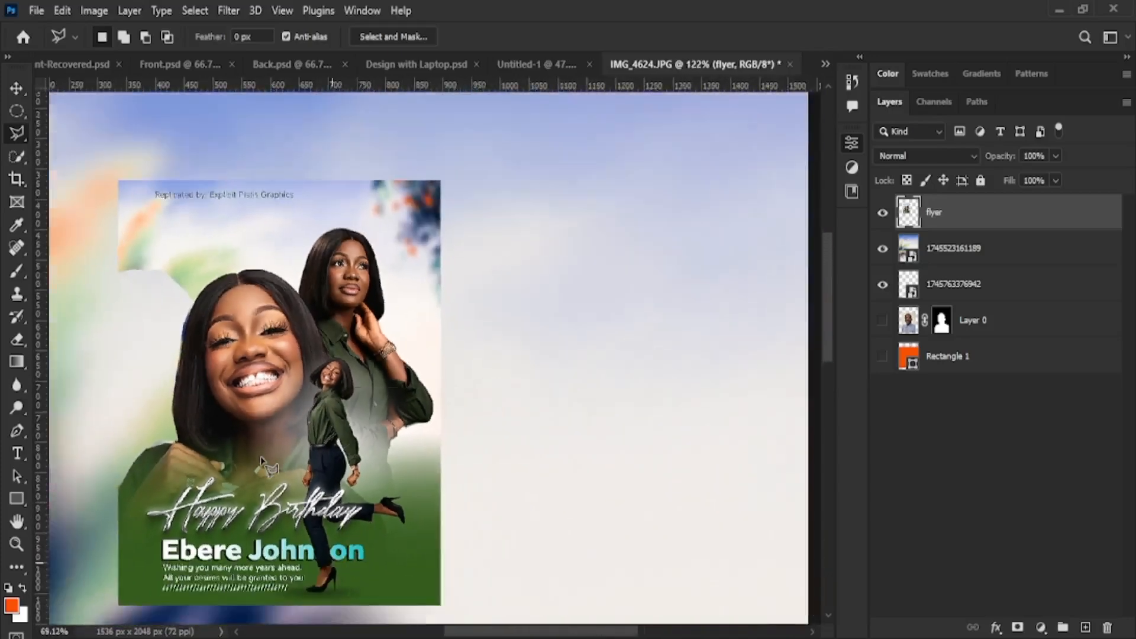
scroll(260, 457, down, 1)
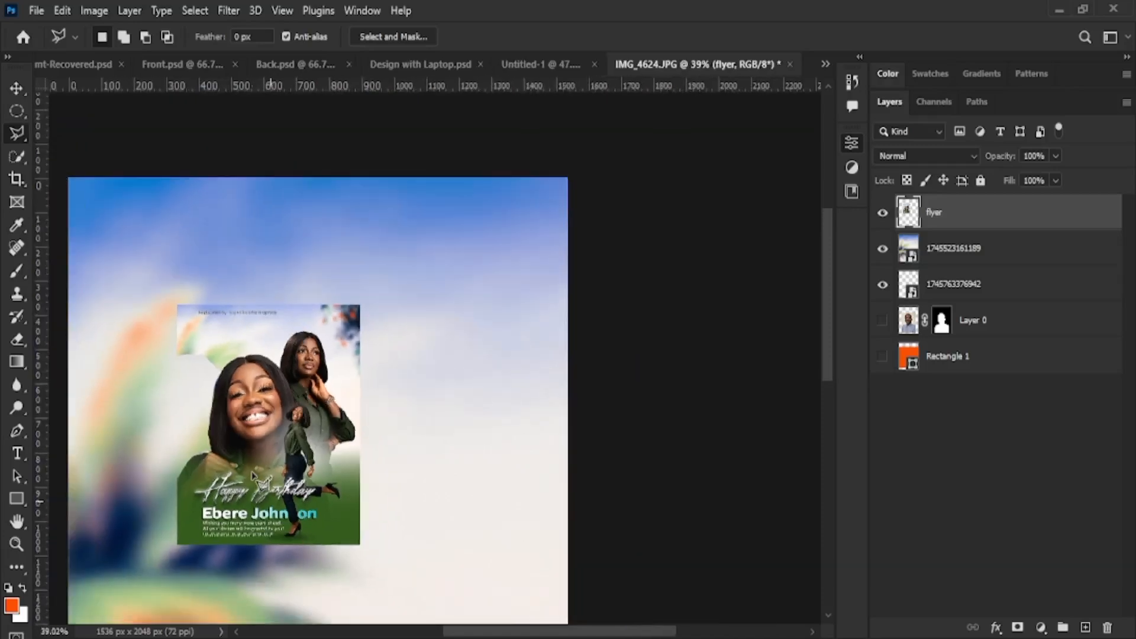
scroll(260, 462, up, 2)
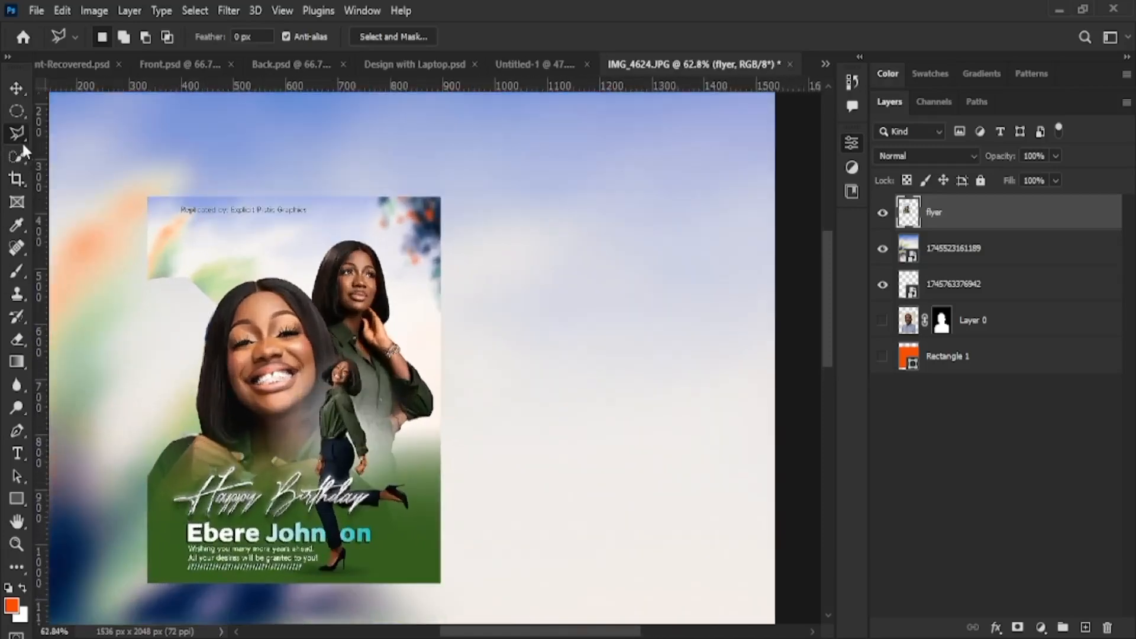
click(17, 155)
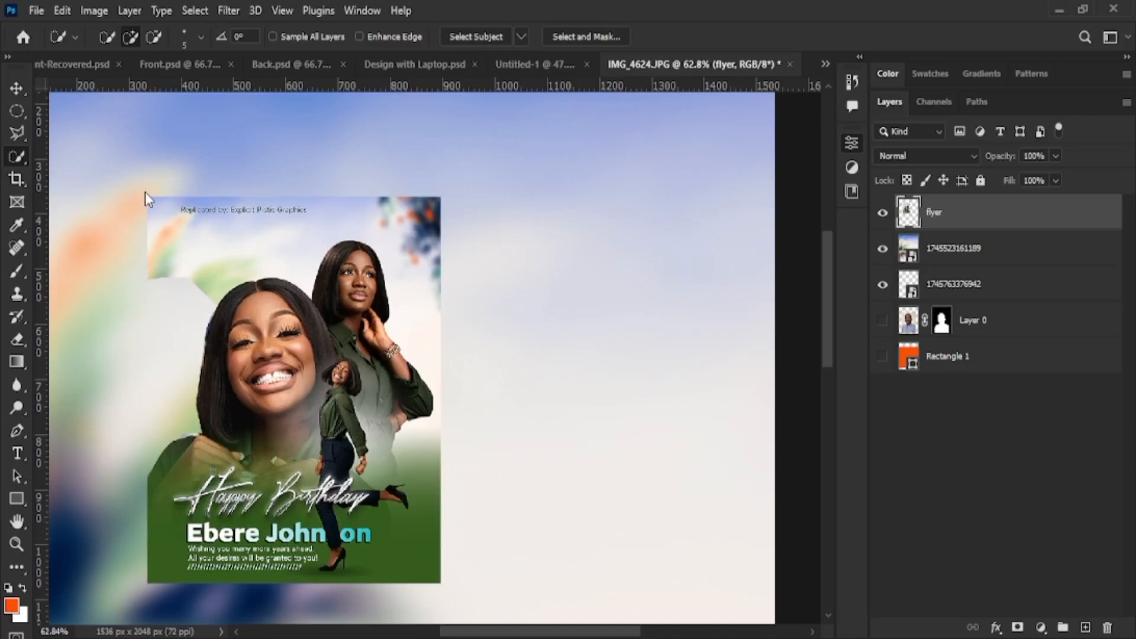
Magic Wand-select the big face's forehead, add the second woman's forehead, then zoom in on her arm
key(shift+w)
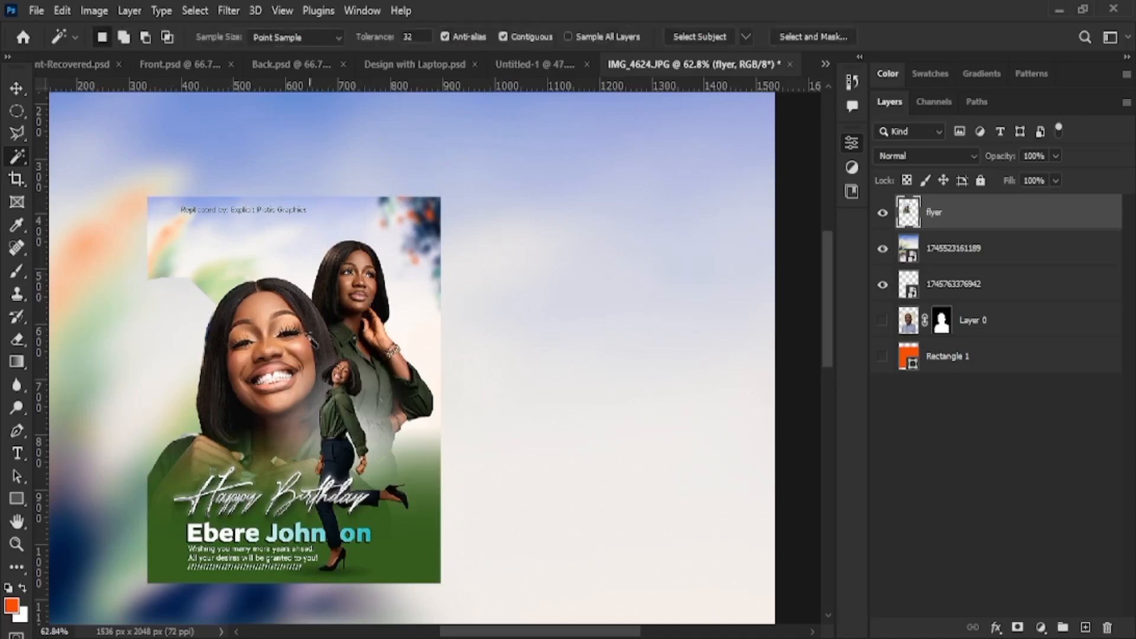
click(259, 308)
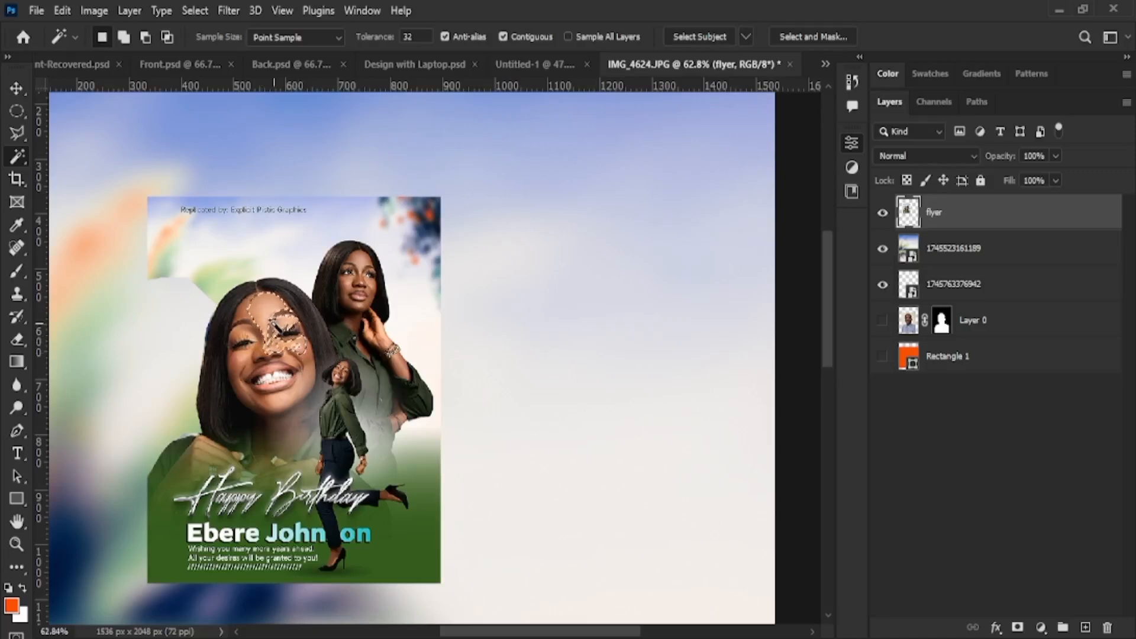
shift+click(369, 258)
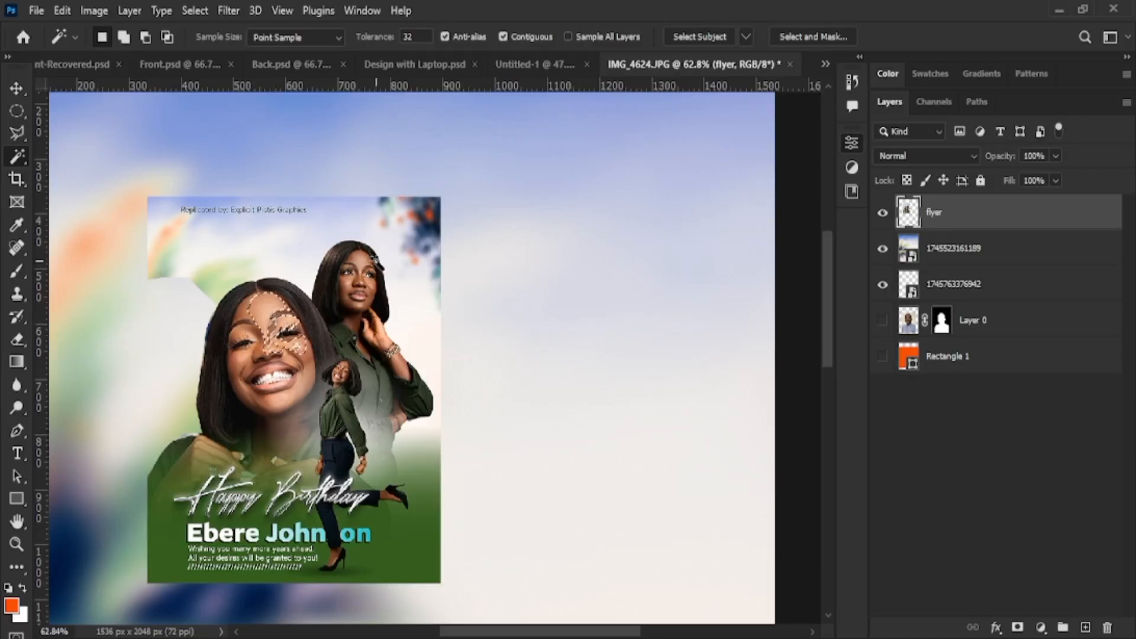
scroll(343, 290, up, 5)
scroll(419, 467, up, 2)
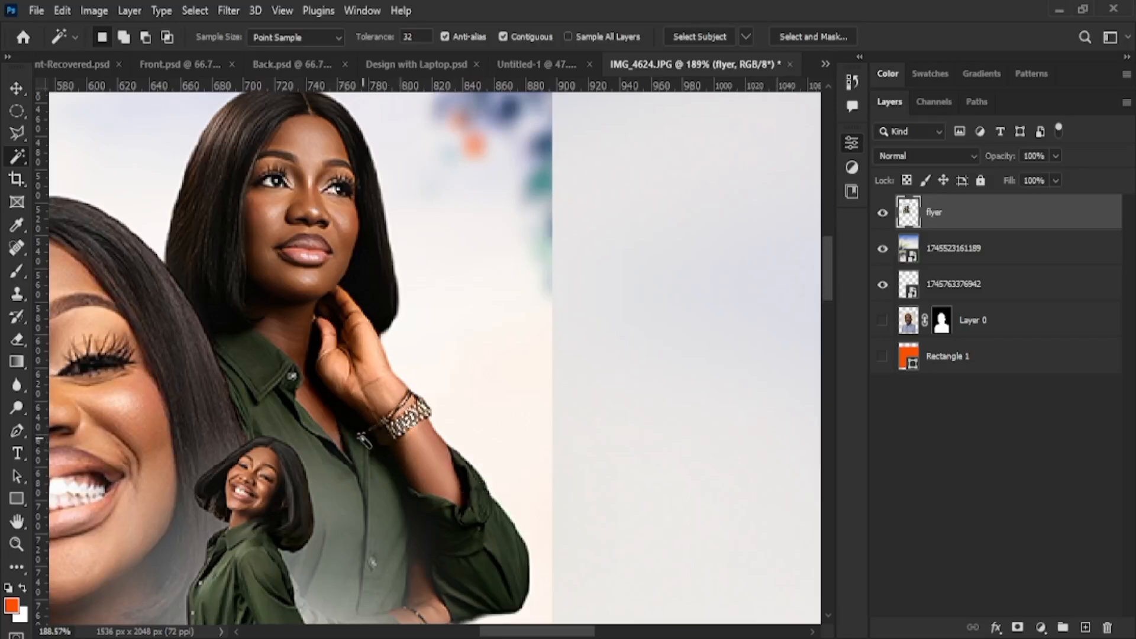
Test Magic Wand selections on the green shirts, then select only the raised forearm
click(387, 439)
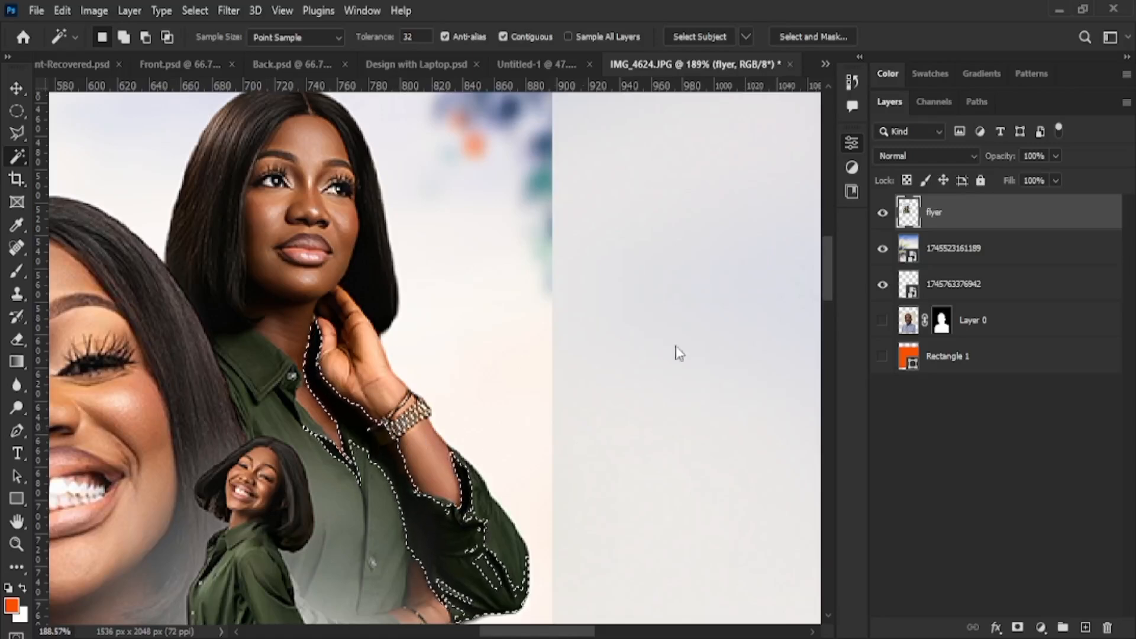
key(ctrl+d)
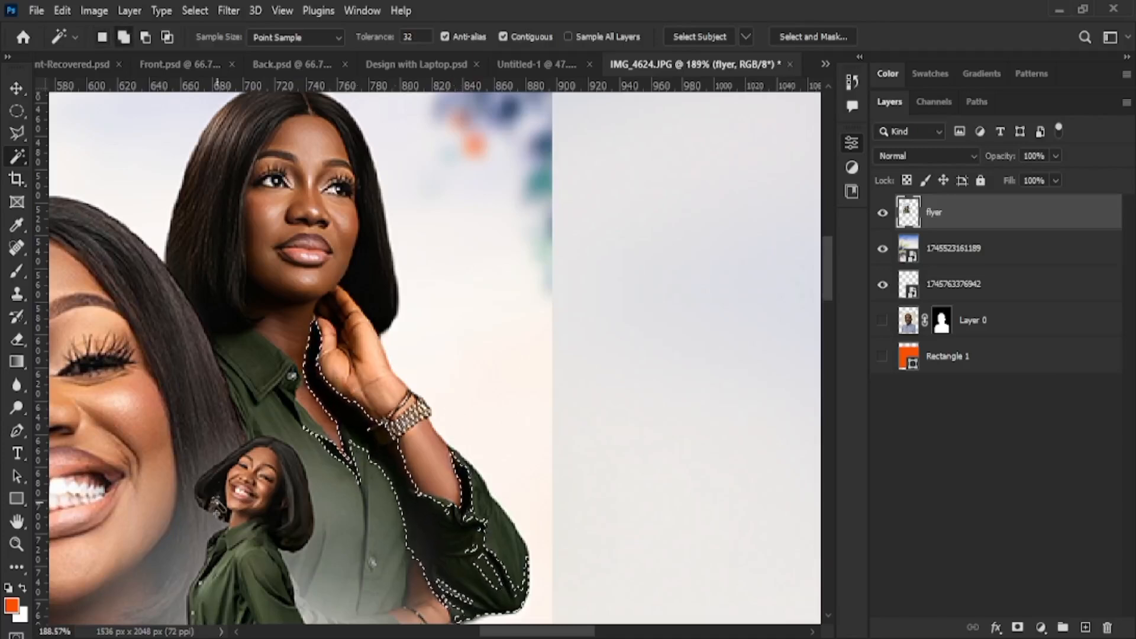
shift+click(261, 565)
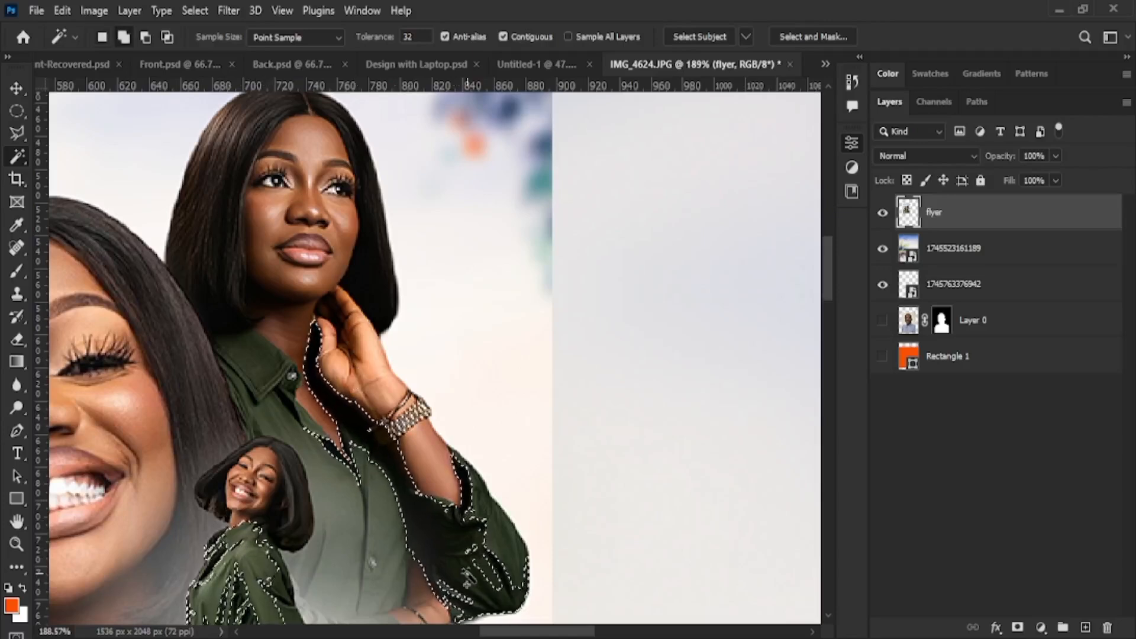
scroll(275, 536, down, 3)
scroll(275, 536, down, 2)
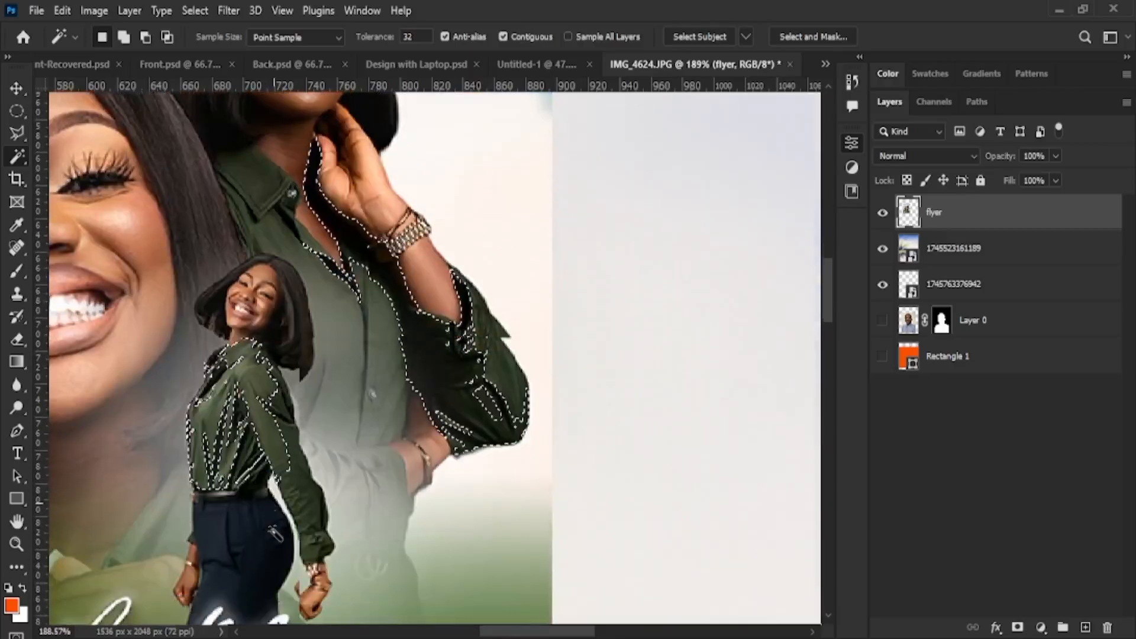
shift+click(364, 465)
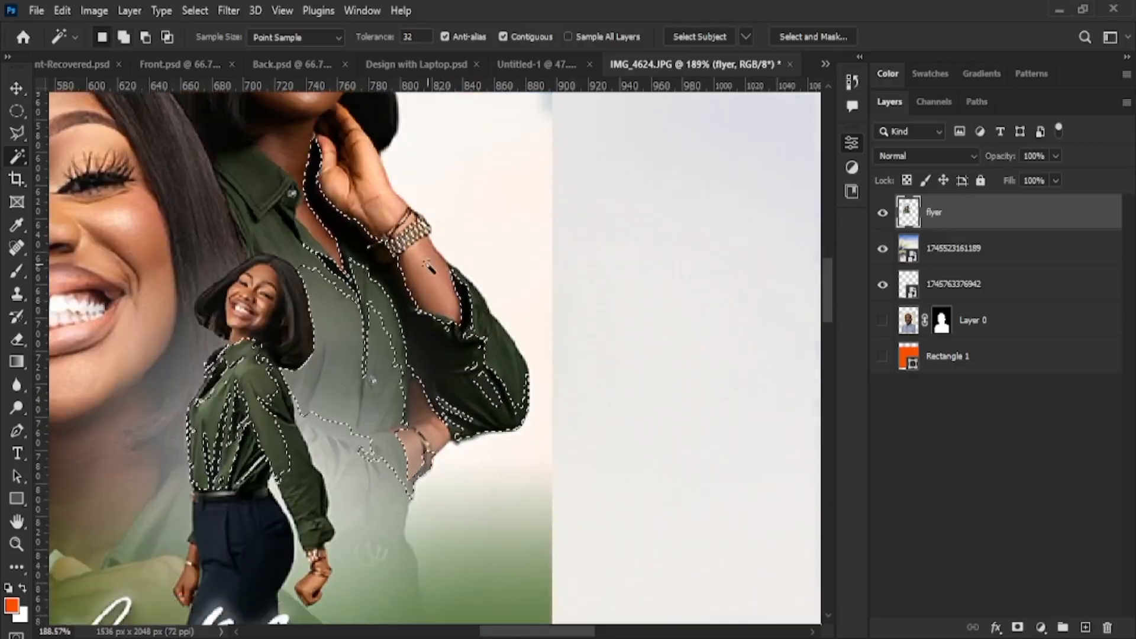
click(435, 305)
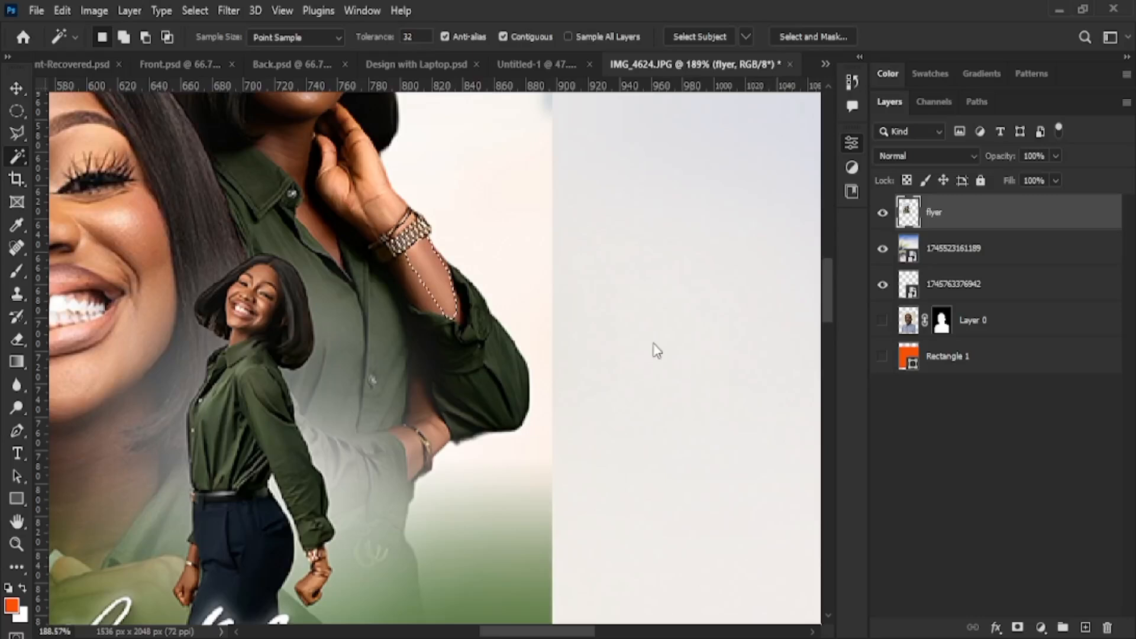
View the flyer at 100% and Magic Wand-select the big face's forehead, cheek and nose skin
scroll(443, 259, up, 5)
key(ctrl+minus)
key(ctrl+minus)
key(ctrl+minus)
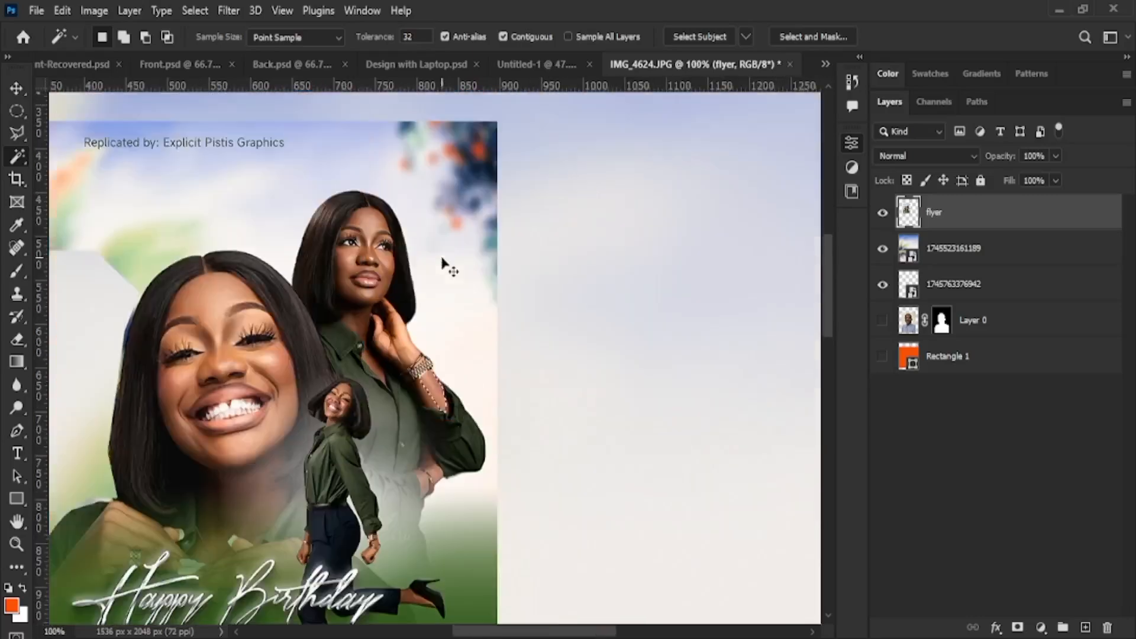
key(ctrl+plus)
key(ctrl+plus)
scroll(436, 261, down, 5)
scroll(146, 425, up, 1)
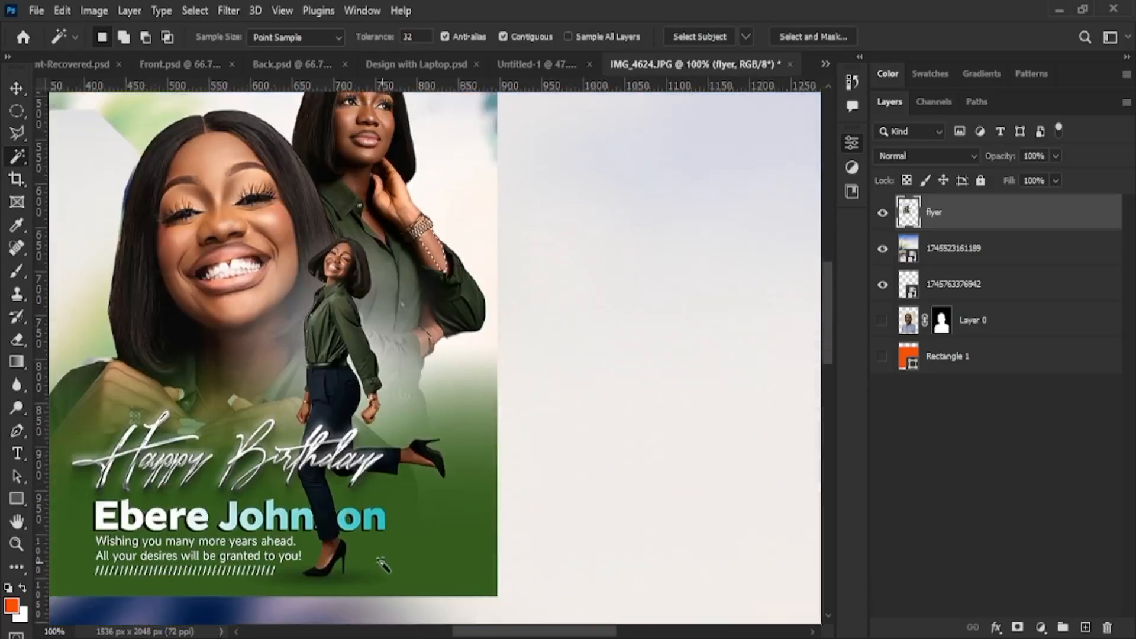
drag(527, 632, 497, 632)
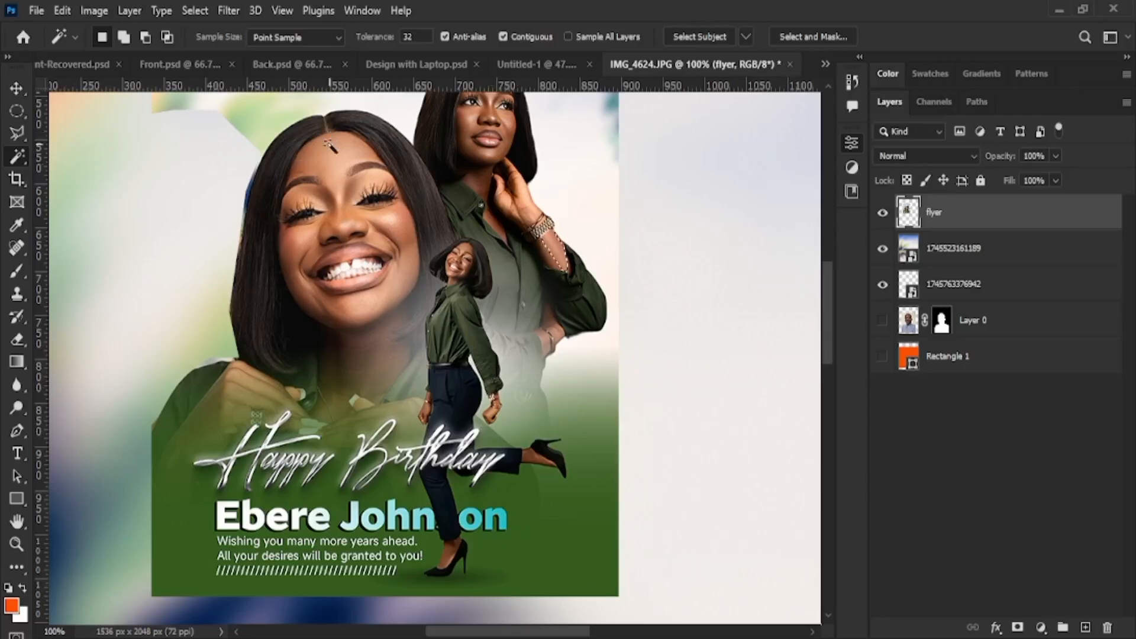
click(357, 214)
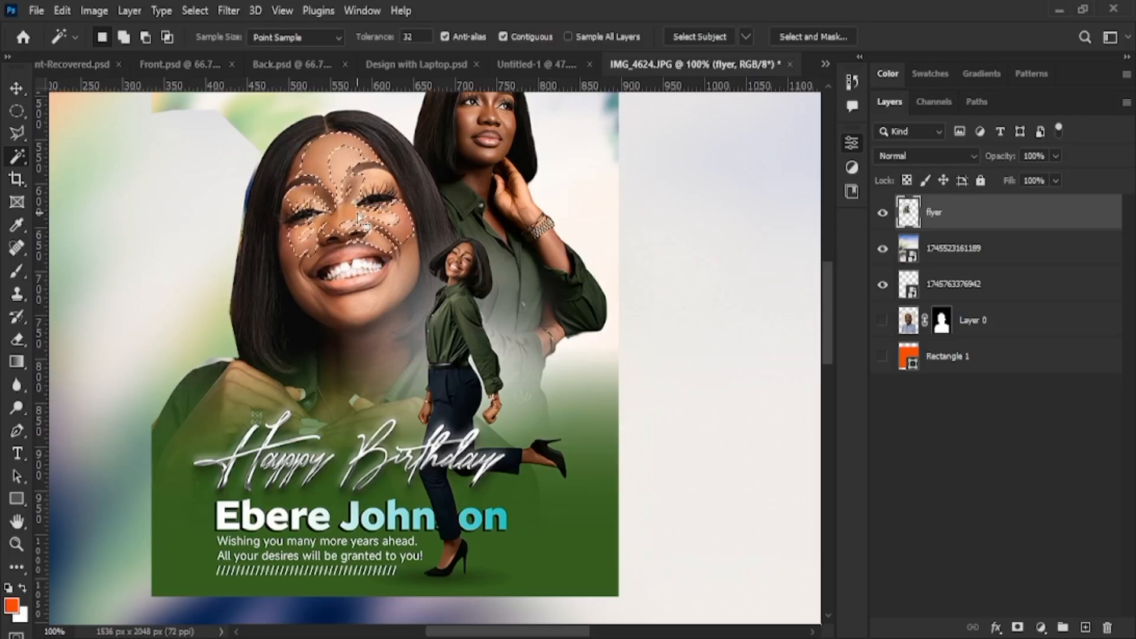
key(i)
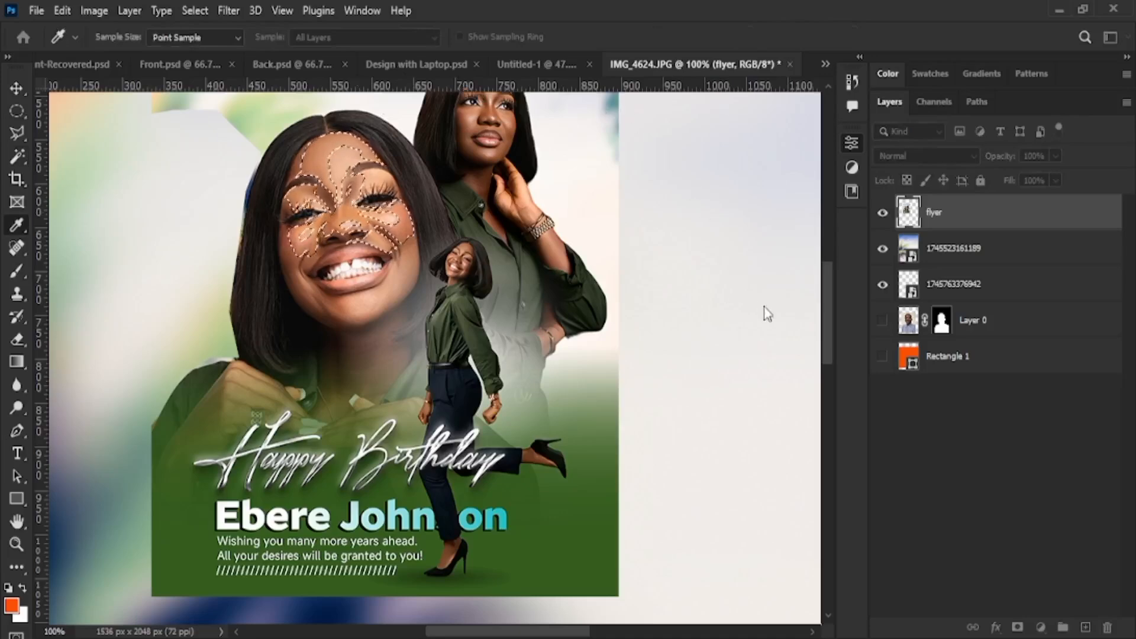
drag(787, 314, 700, 319)
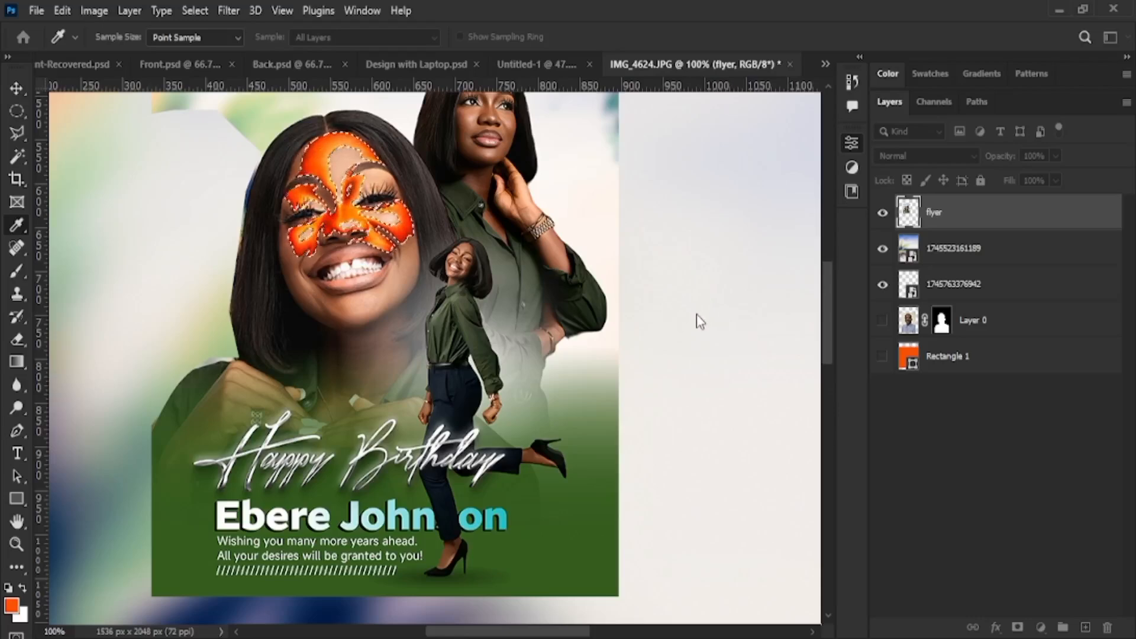
click(693, 319)
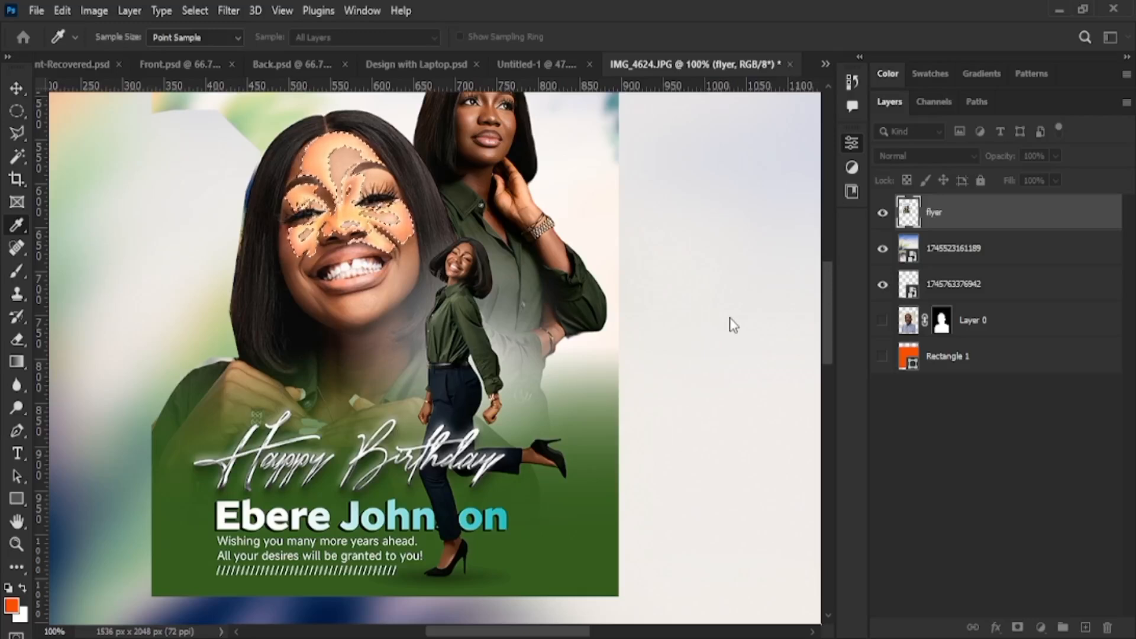
mouse_move(729, 317)
mouse_down()
mouse_move(796, 308)
mouse_move(723, 320)
mouse_up()
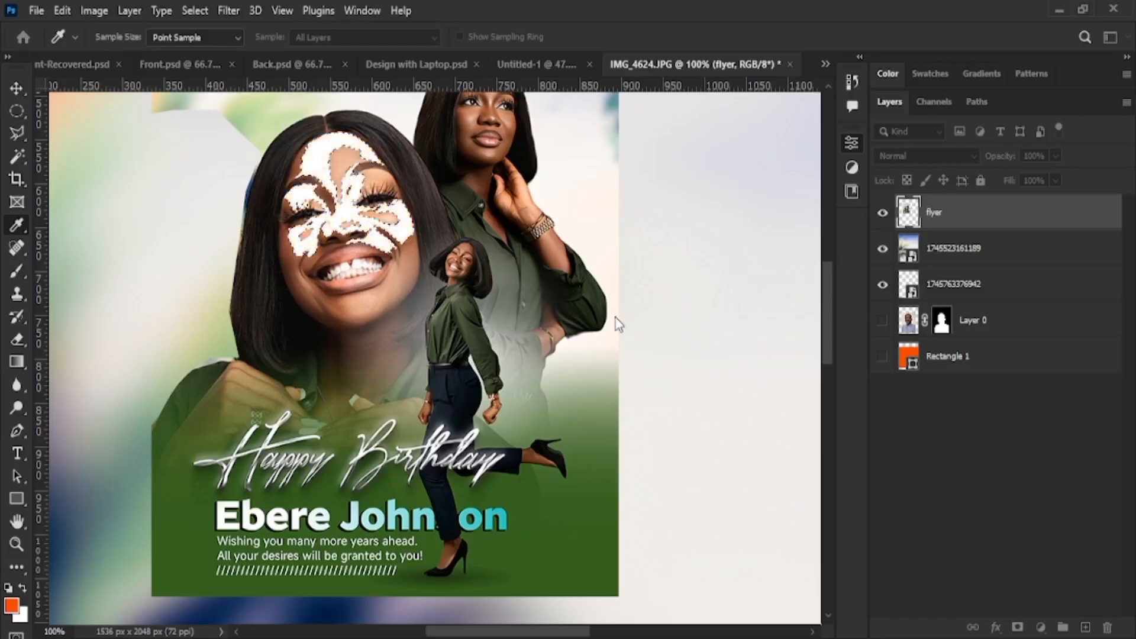
drag(616, 318, 752, 309)
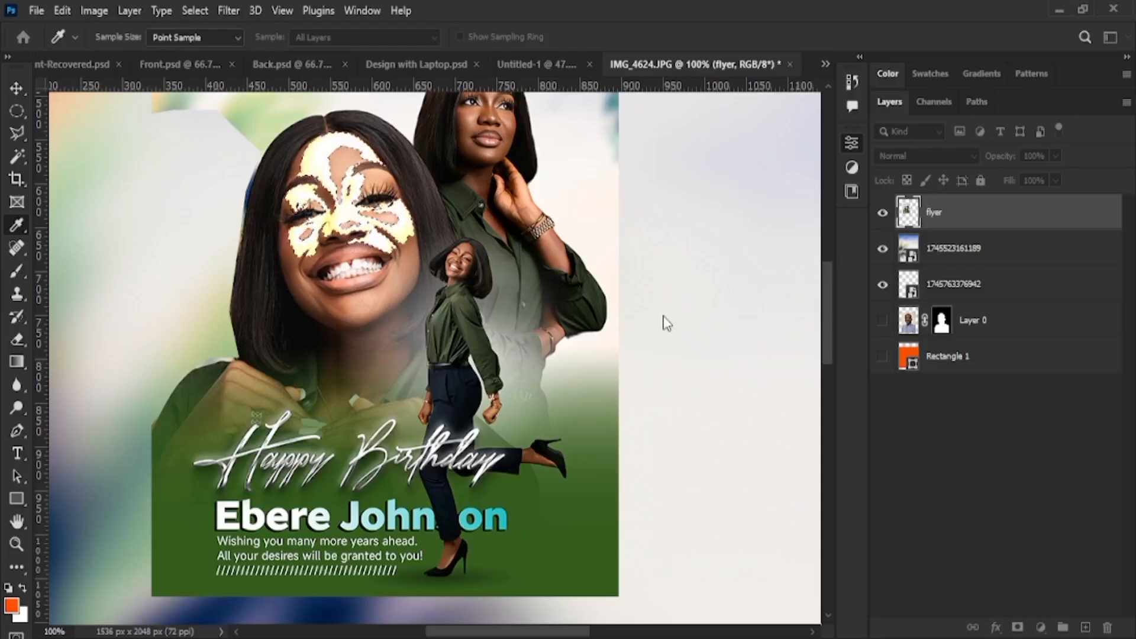
click(868, 177)
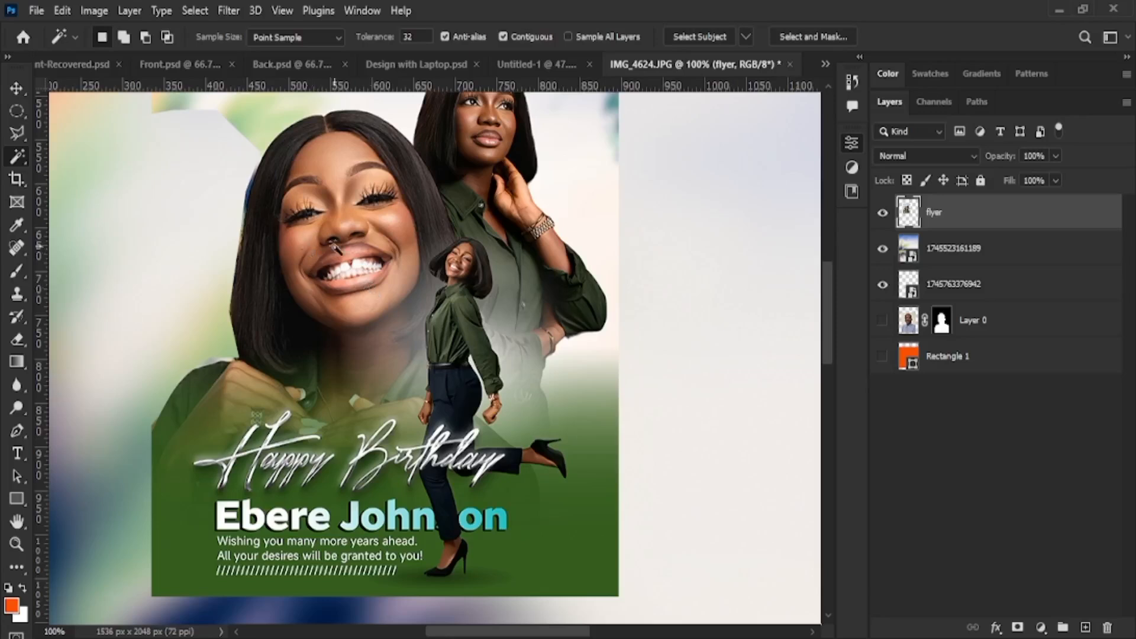
Switch from the Crop tool to the Frame tool for placeholder frames
click(16, 179)
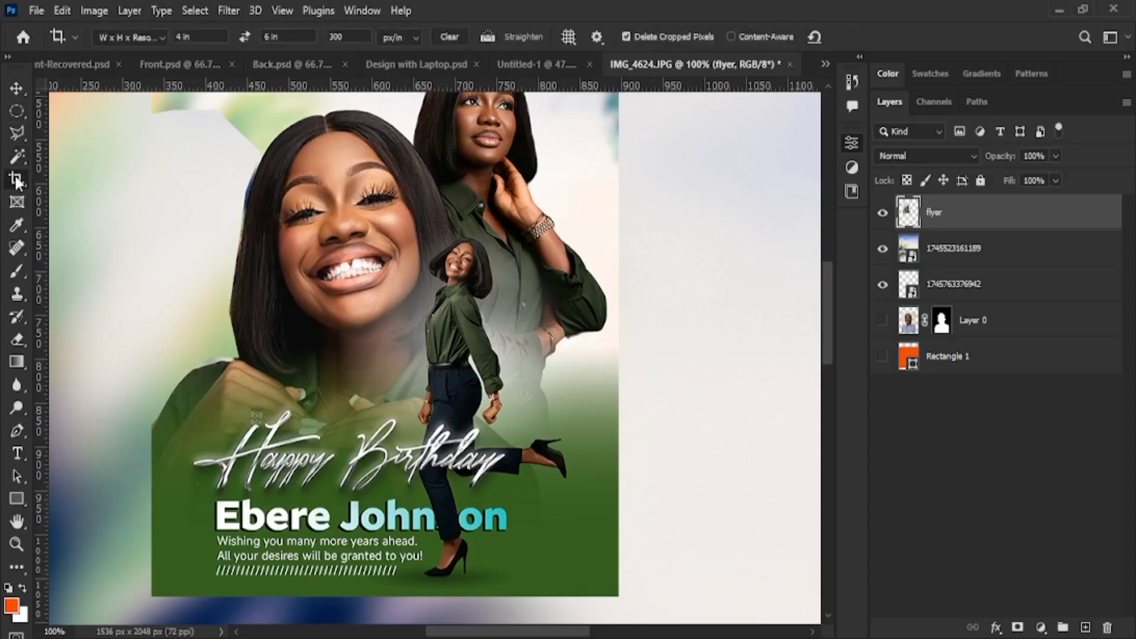
click(22, 207)
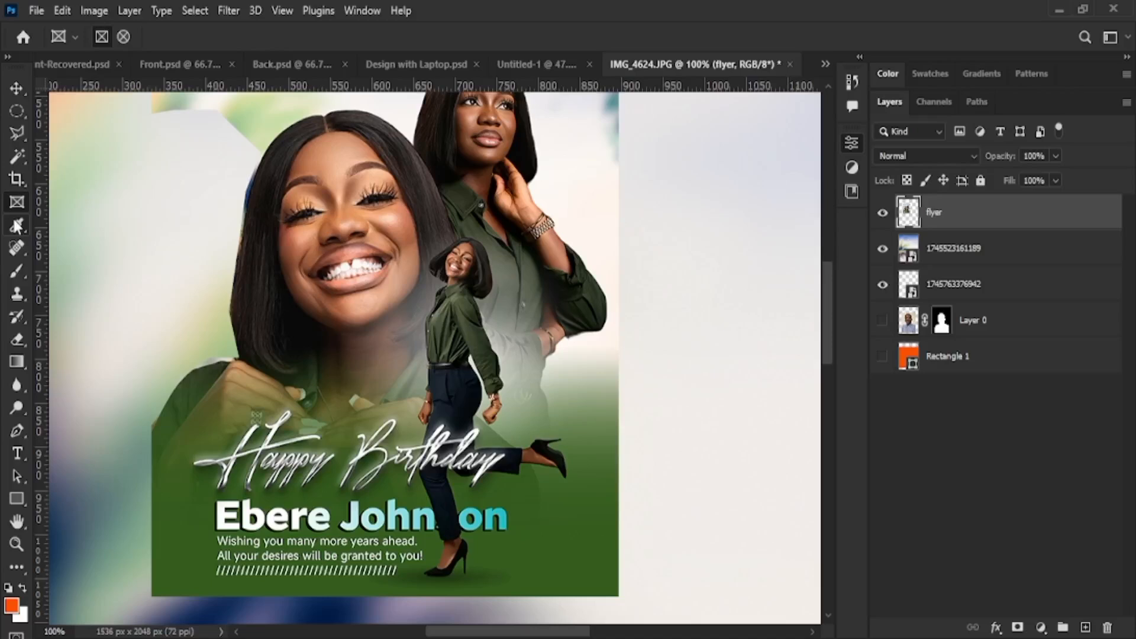
Pick the Spot Healing Brush tool for retouching the portrait's skin blemishes
click(17, 249)
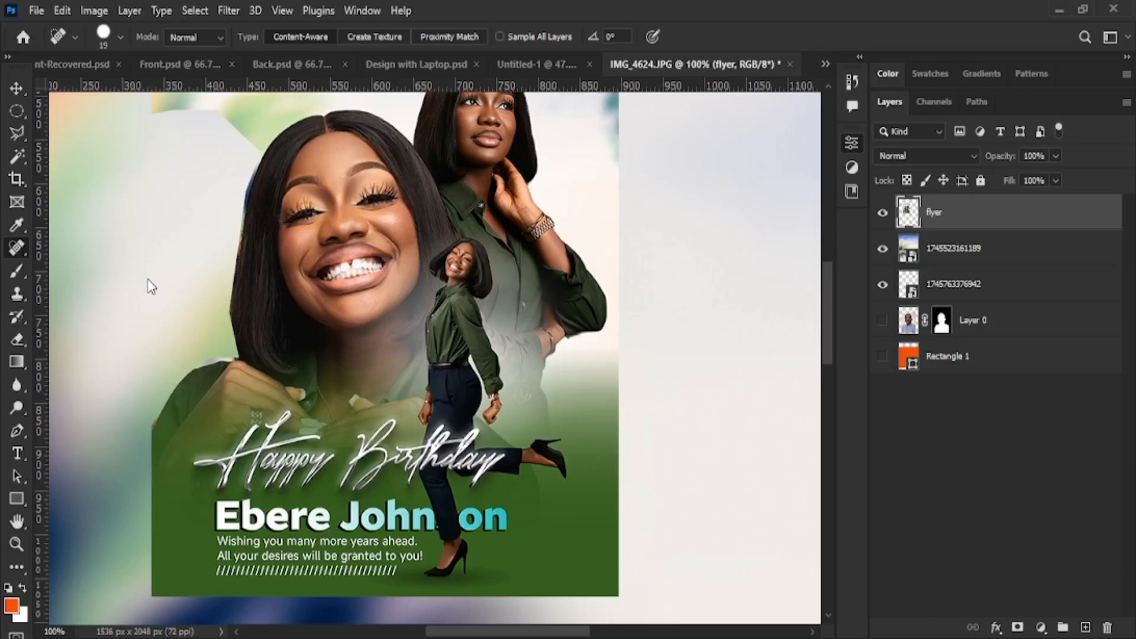
With the Patch tool at 255% zoom, outline a patch of forehead skin above the eyebrow
key(shift+j)
key(shift+j)
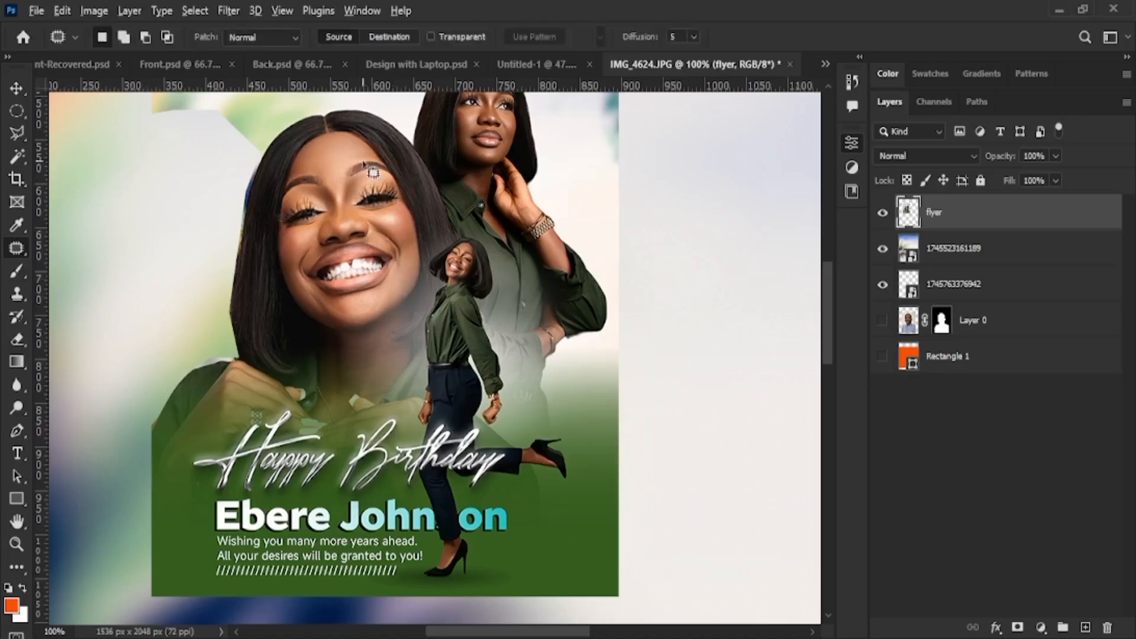
scroll(383, 193, up, 5)
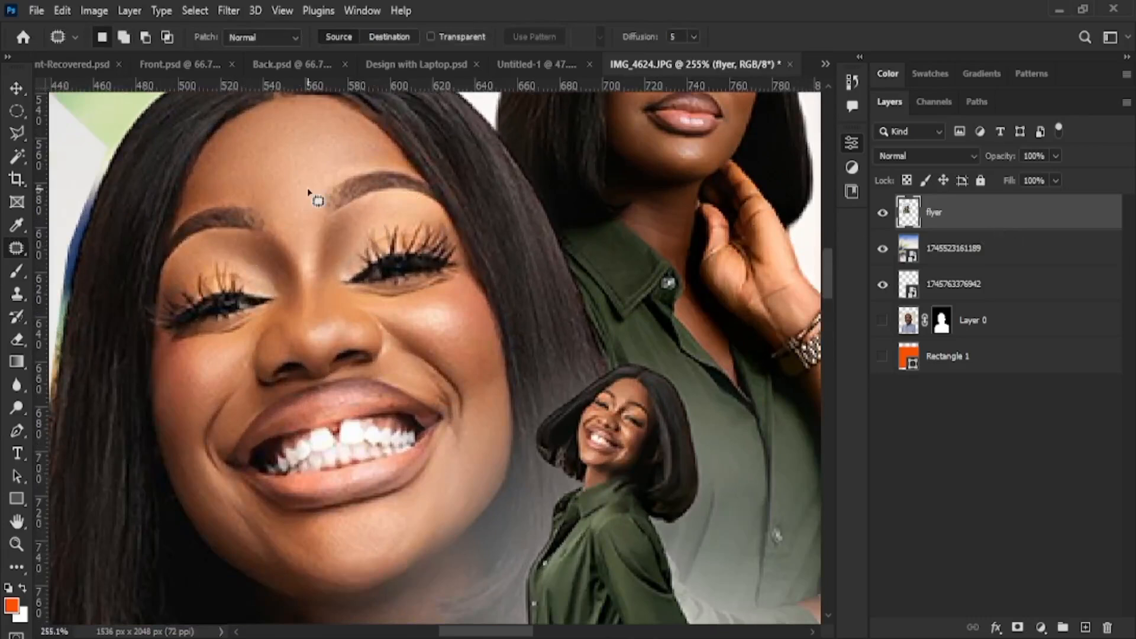
mouse_move(320, 181)
mouse_down()
mouse_move(340, 161)
mouse_move(346, 173)
mouse_up()
mouse_move(347, 173)
mouse_down()
mouse_move(373, 203)
mouse_move(319, 219)
mouse_move(317, 190)
mouse_move(335, 175)
mouse_move(300, 165)
mouse_move(274, 127)
mouse_move(280, 135)
mouse_up()
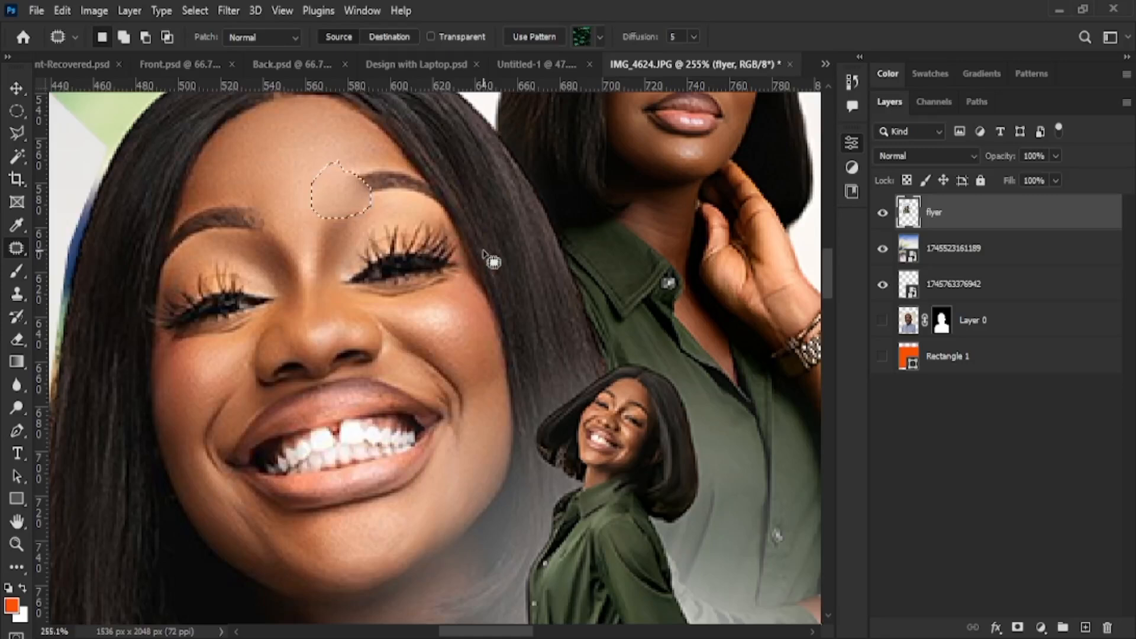
key(ctrl+d)
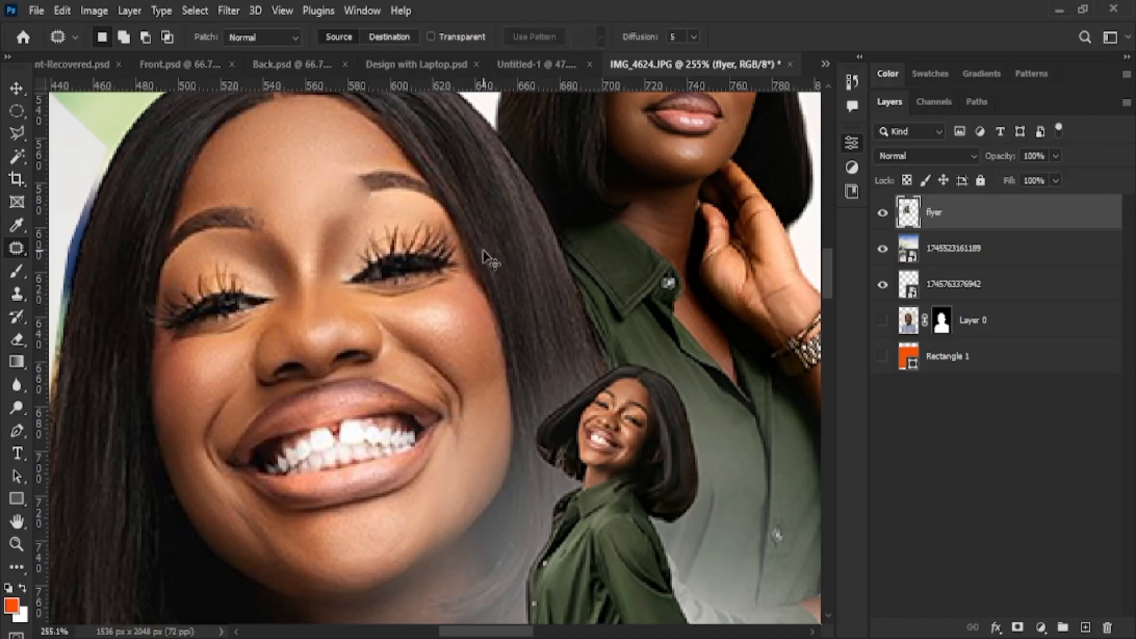
drag(335, 161, 329, 180)
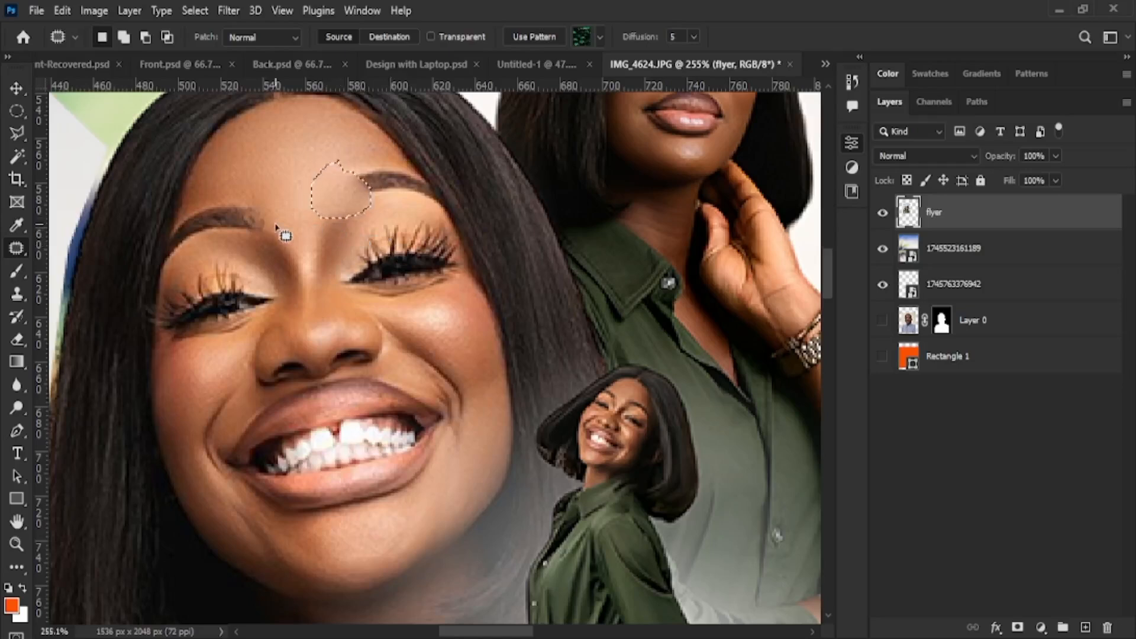
Patch the upper forehead by dragging outlined blemished areas down onto clean skin below
click(322, 131)
mouse_move(322, 131)
mouse_down()
mouse_move(340, 155)
mouse_move(311, 139)
mouse_move(322, 125)
mouse_move(320, 223)
mouse_move(310, 233)
mouse_move(301, 217)
mouse_up()
mouse_move(256, 156)
mouse_down()
mouse_move(258, 120)
mouse_move(295, 148)
mouse_move(255, 149)
mouse_up()
drag(270, 144, 296, 229)
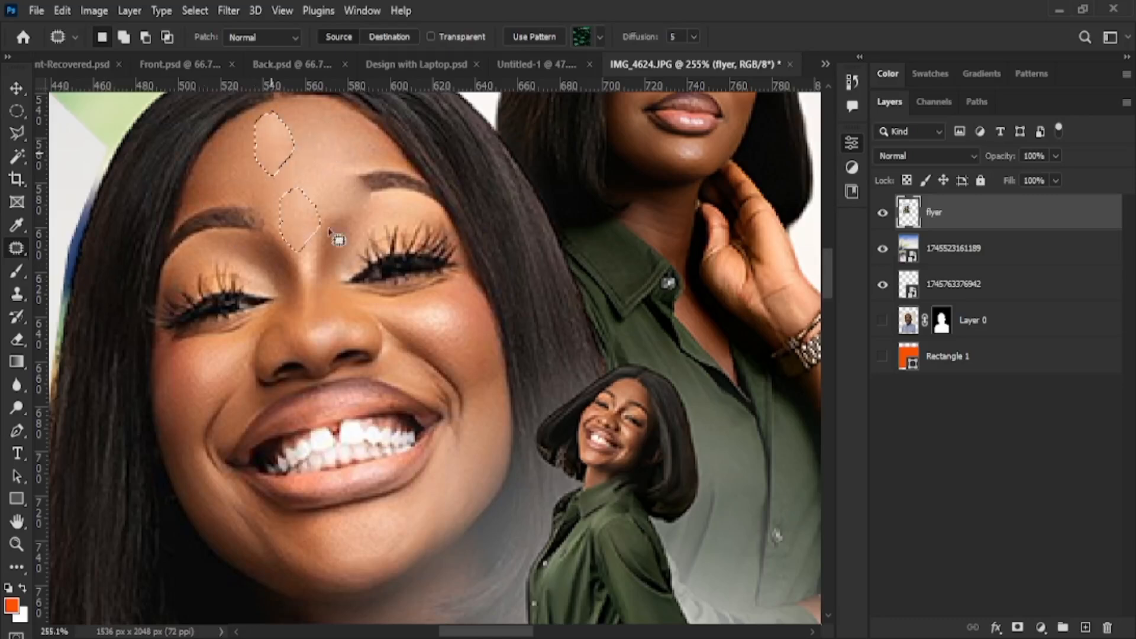
mouse_move(312, 141)
mouse_down()
mouse_move(287, 180)
mouse_move(313, 139)
mouse_move(259, 174)
mouse_up()
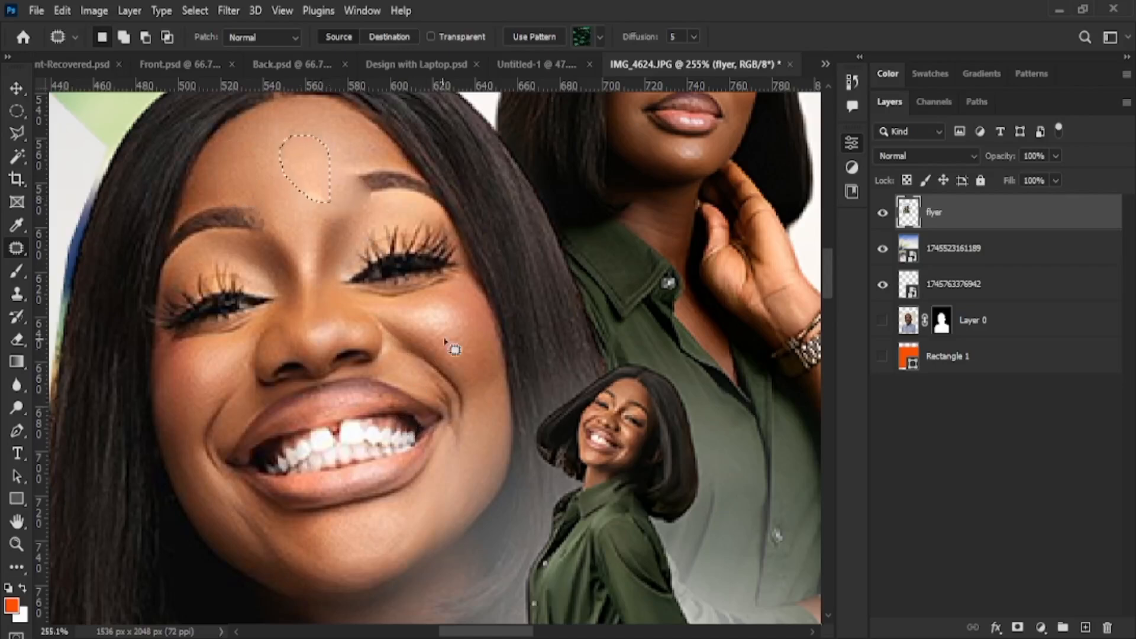
click(16, 270)
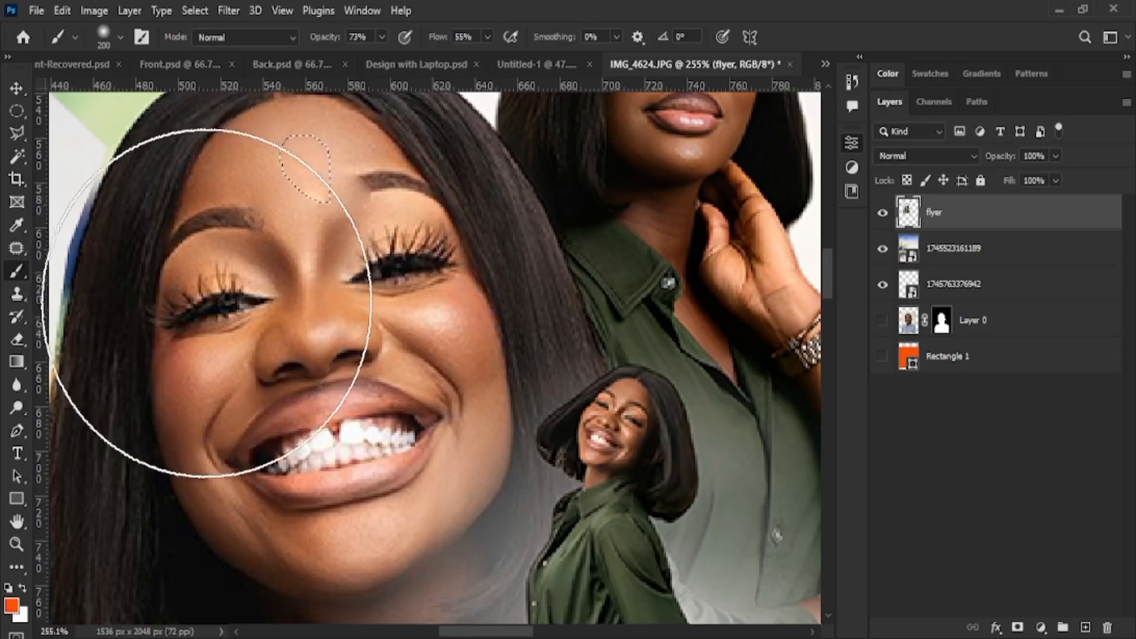
Deselect and Clone Stamp clean skin from a sampled spot over the forehead's bright spots
click(18, 292)
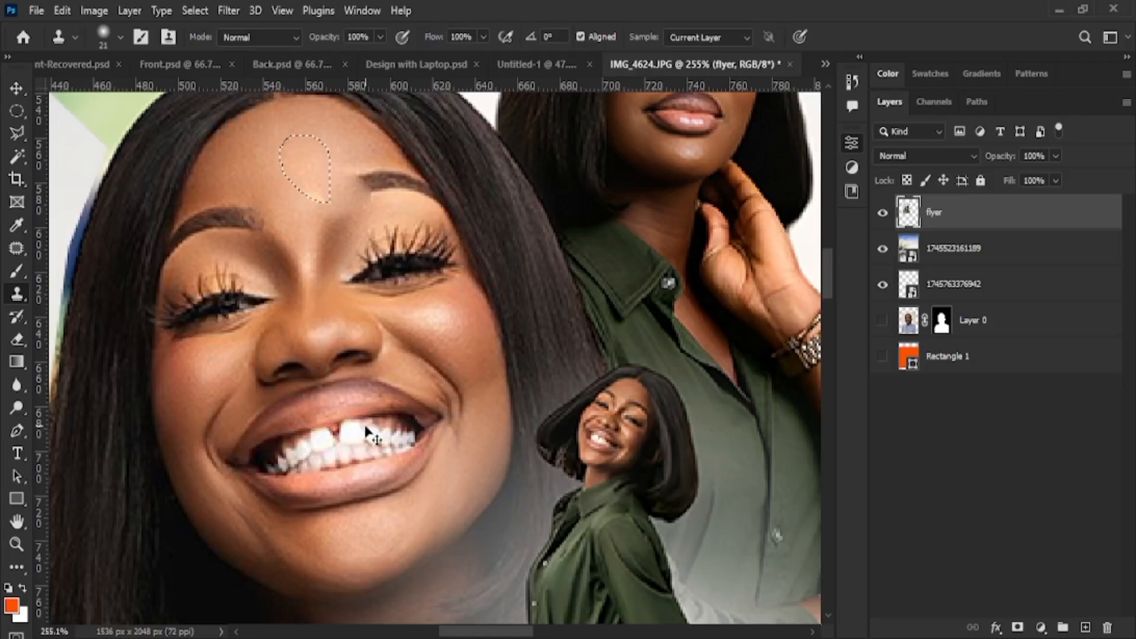
key(ctrl+d)
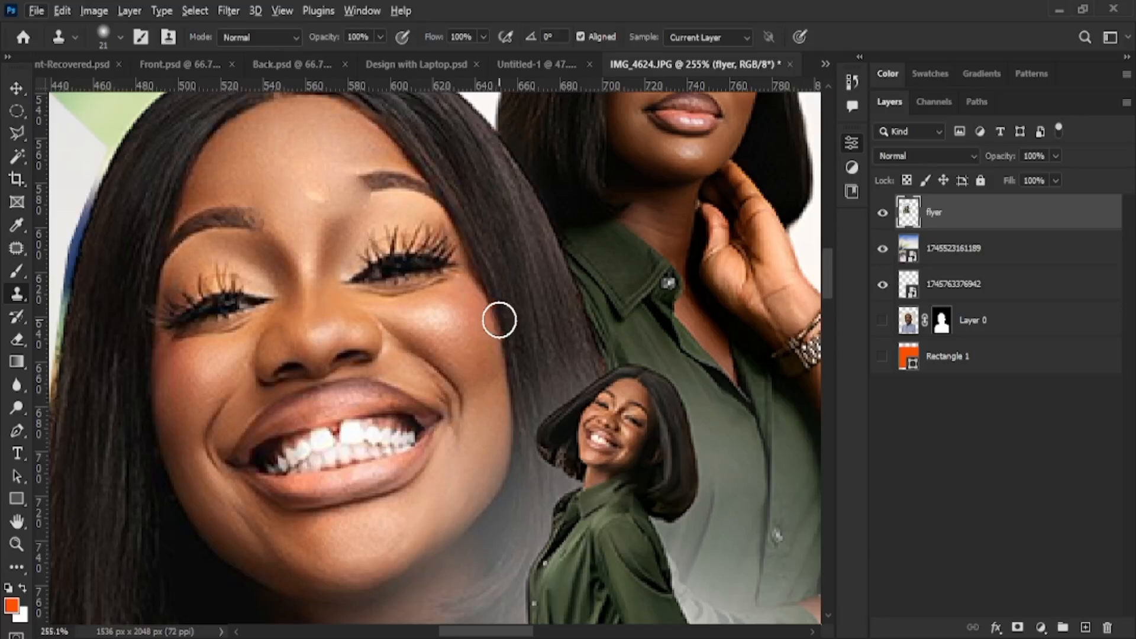
alt+click(432, 323)
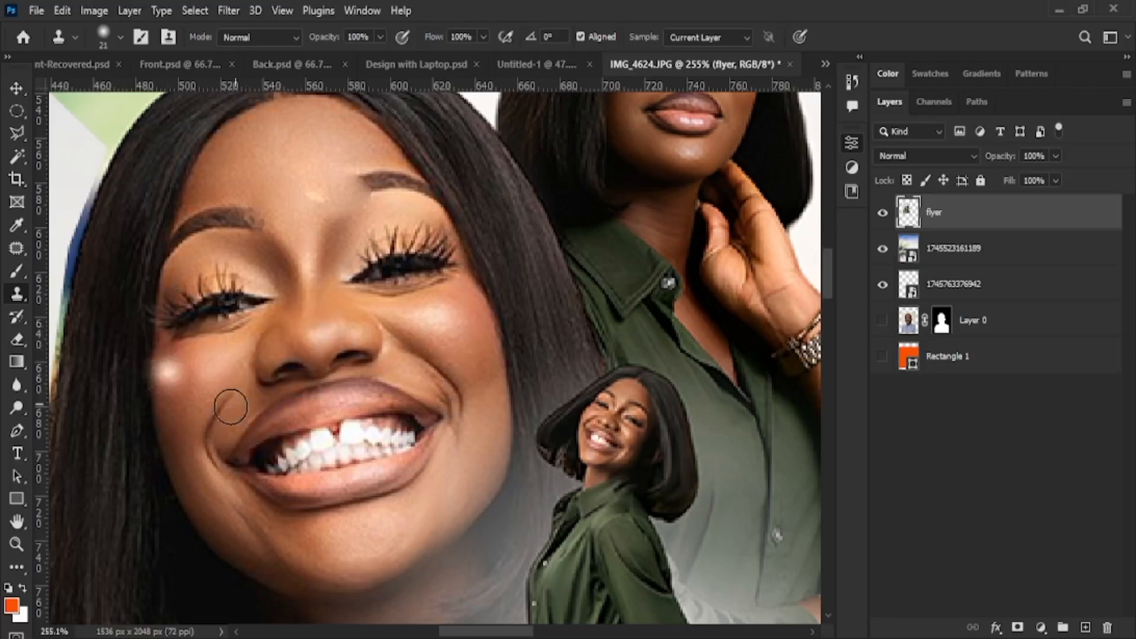
mouse_move(317, 204)
mouse_down()
mouse_move(324, 185)
mouse_move(335, 198)
mouse_up()
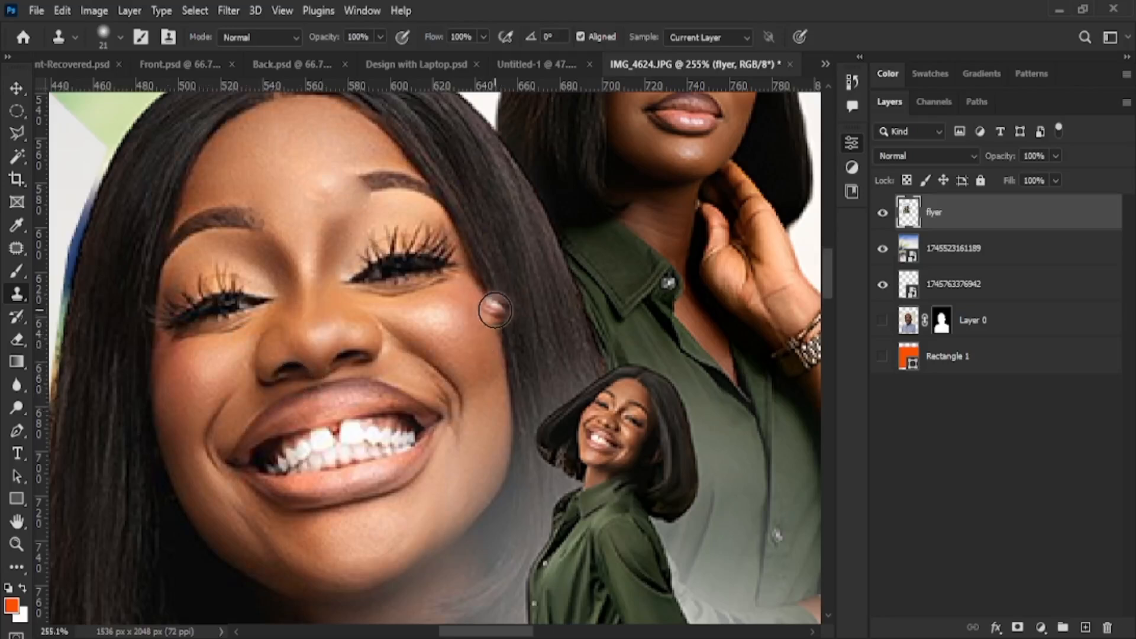
Stamp from a new source near the hairline, undo the dark mark, and enlarge the brush to 35
alt+click(573, 278)
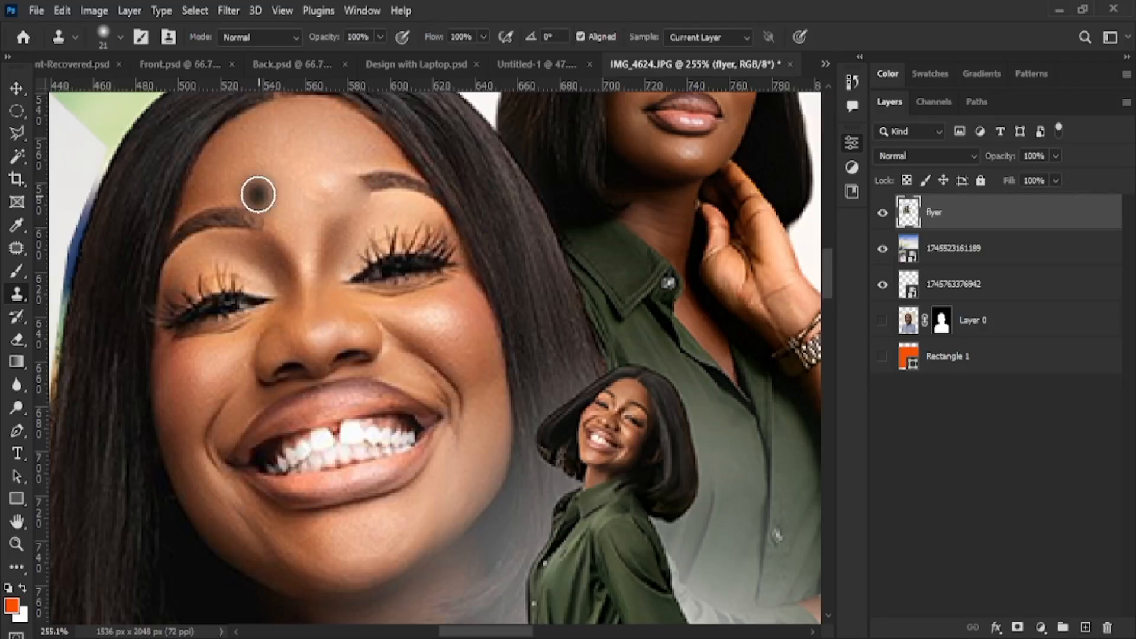
click(278, 181)
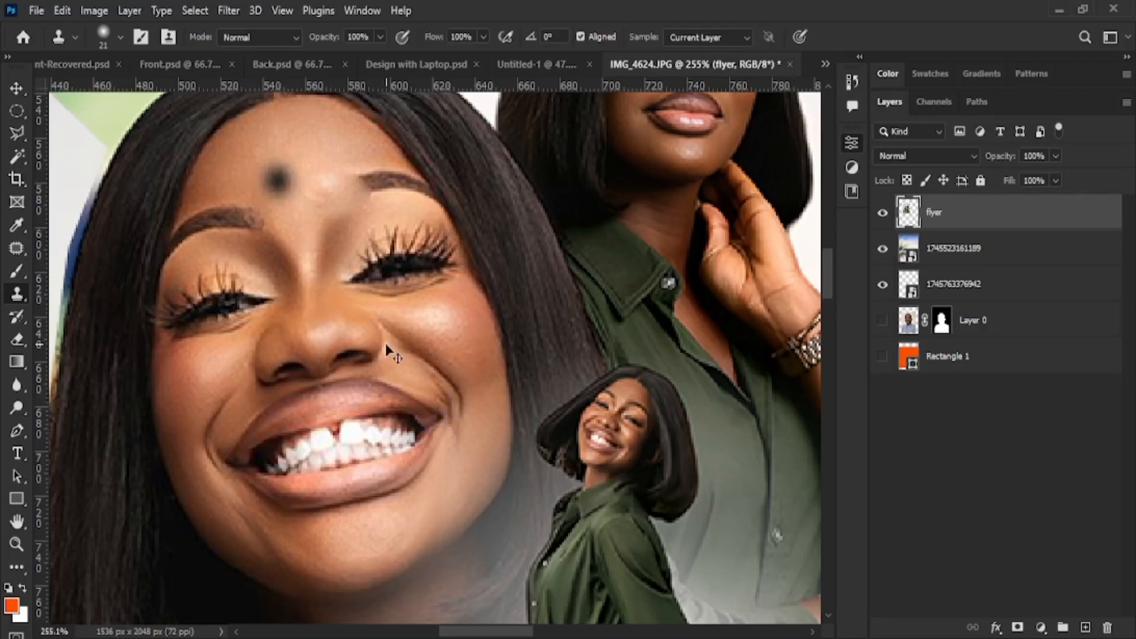
key(ctrl+z)
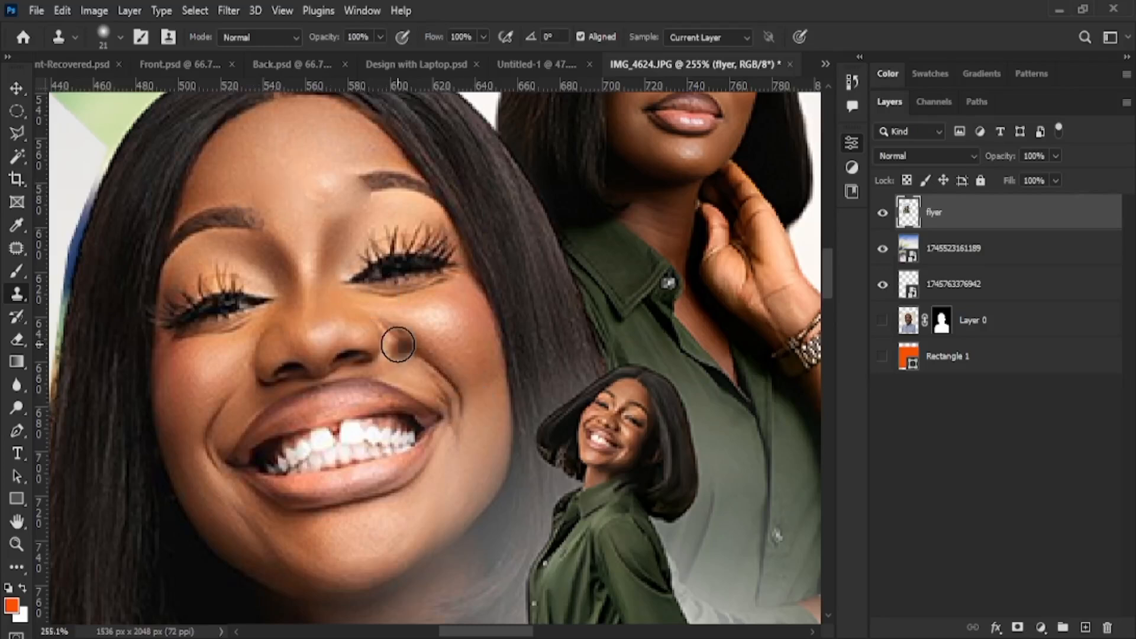
key(])
key(])
key(])
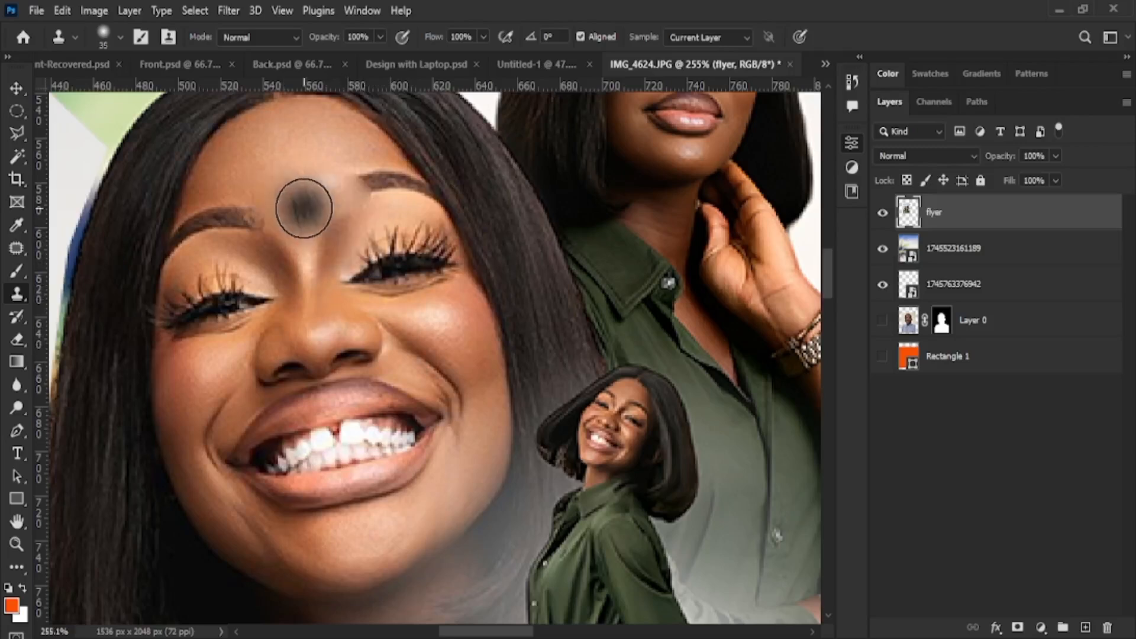
click(18, 316)
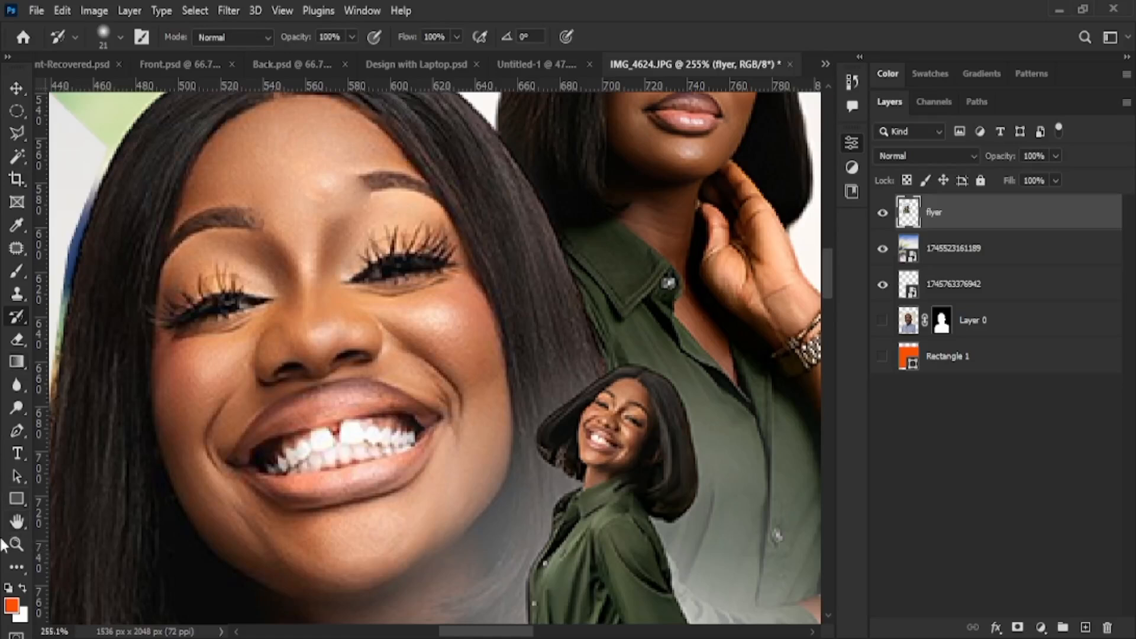
Try a blue gradient fill across the flyer layer, then undo it
click(18, 385)
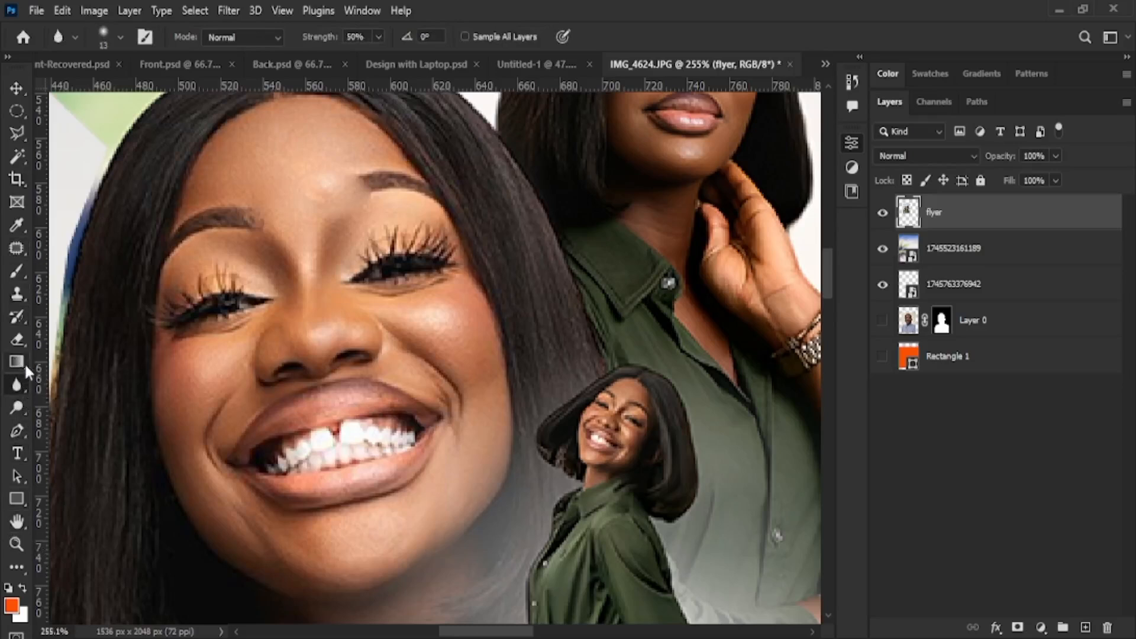
click(24, 362)
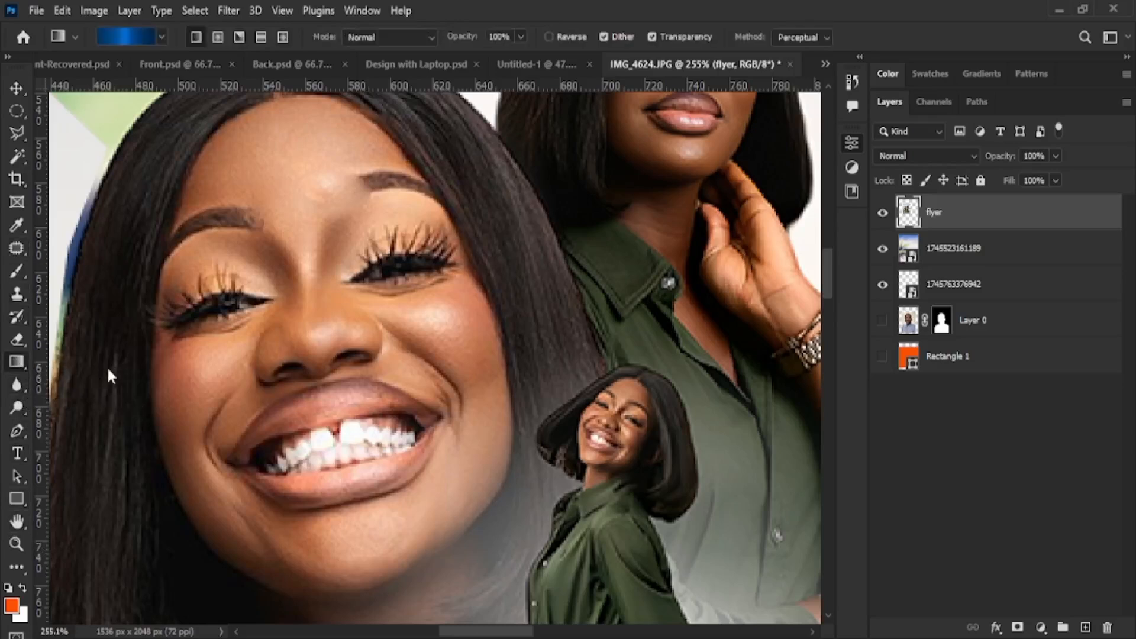
drag(167, 449, 638, 417)
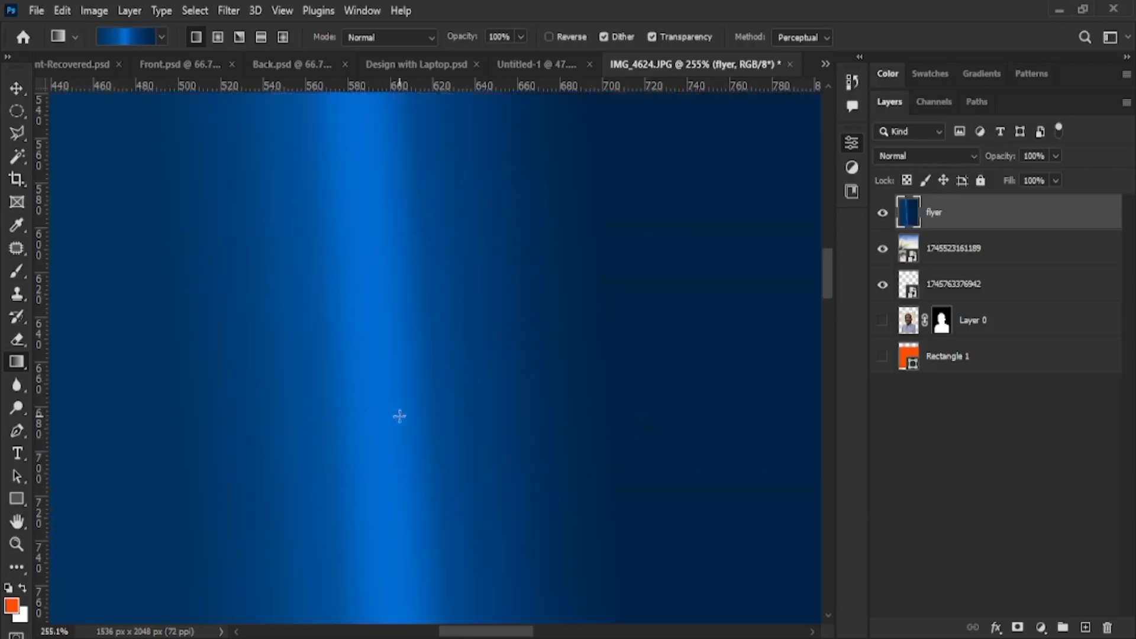
key(ctrl+z)
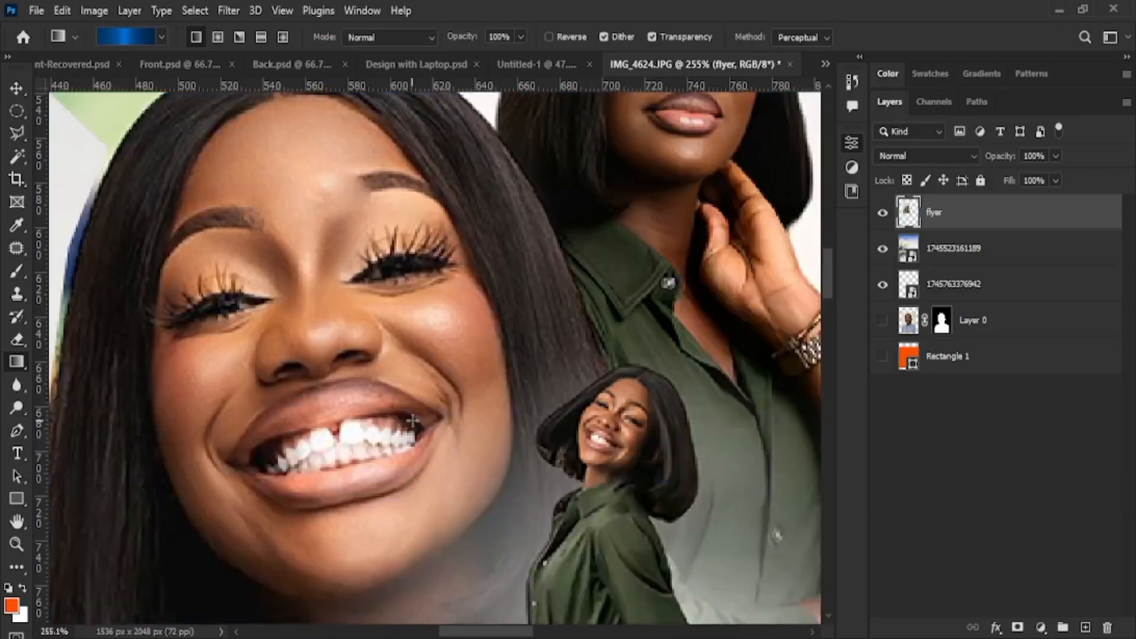
Dodge the woman's lower teeth with a size 20 brush, undoing the eye-corner brightening
click(18, 409)
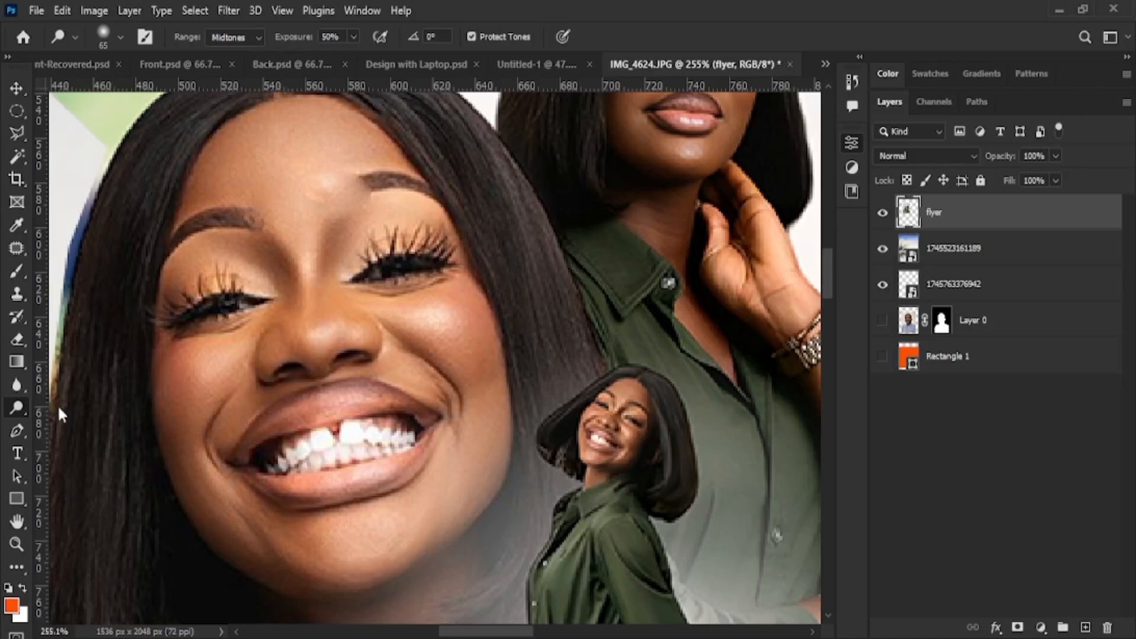
key(bracketleft)
key(bracketleft)
key(bracketleft)
key(bracketleft)
key(bracketleft)
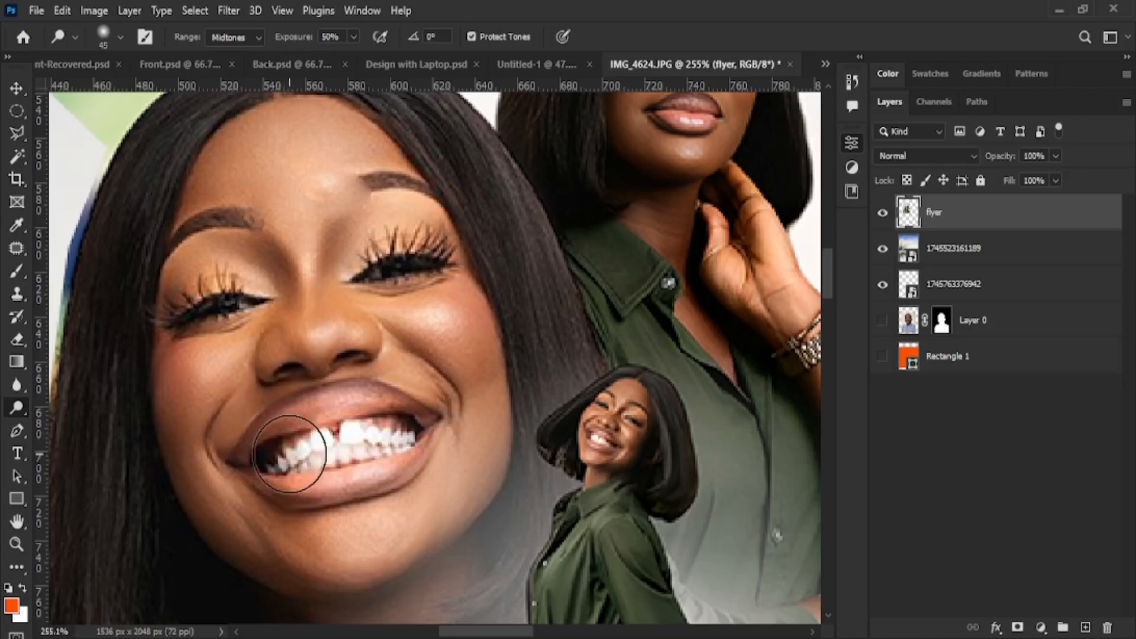
mouse_move(412, 442)
mouse_down()
mouse_move(372, 425)
mouse_move(343, 442)
mouse_move(390, 429)
mouse_move(295, 446)
mouse_move(393, 440)
mouse_move(268, 458)
mouse_move(407, 440)
mouse_move(365, 457)
mouse_move(262, 461)
mouse_move(412, 446)
mouse_move(238, 469)
mouse_move(326, 447)
mouse_up()
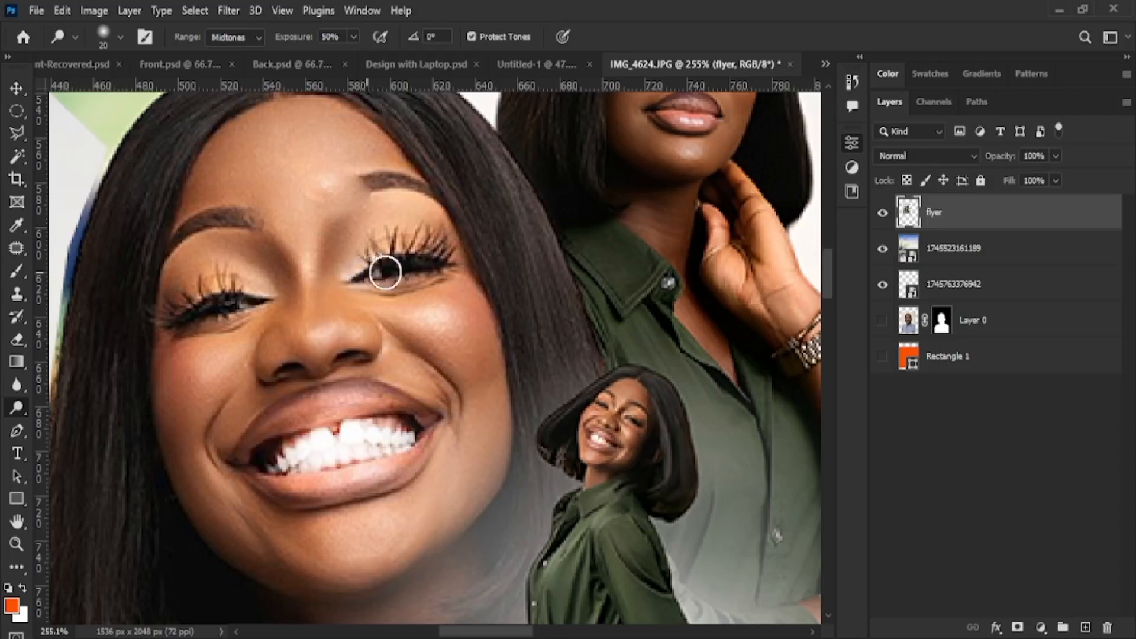
mouse_move(261, 296)
mouse_down()
mouse_move(218, 301)
mouse_move(268, 301)
mouse_up()
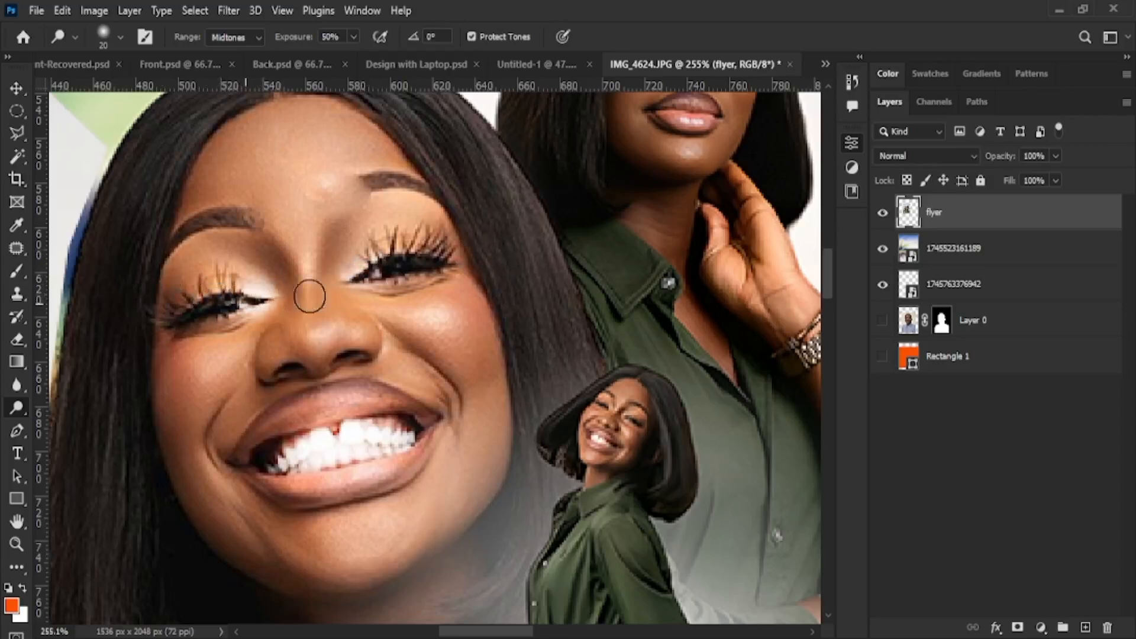
key(ctrl+z)
key(ctrl+z)
key(ctrl+z)
key(ctrl+z)
key(ctrl+z)
key(ctrl+z)
key(ctrl+z)
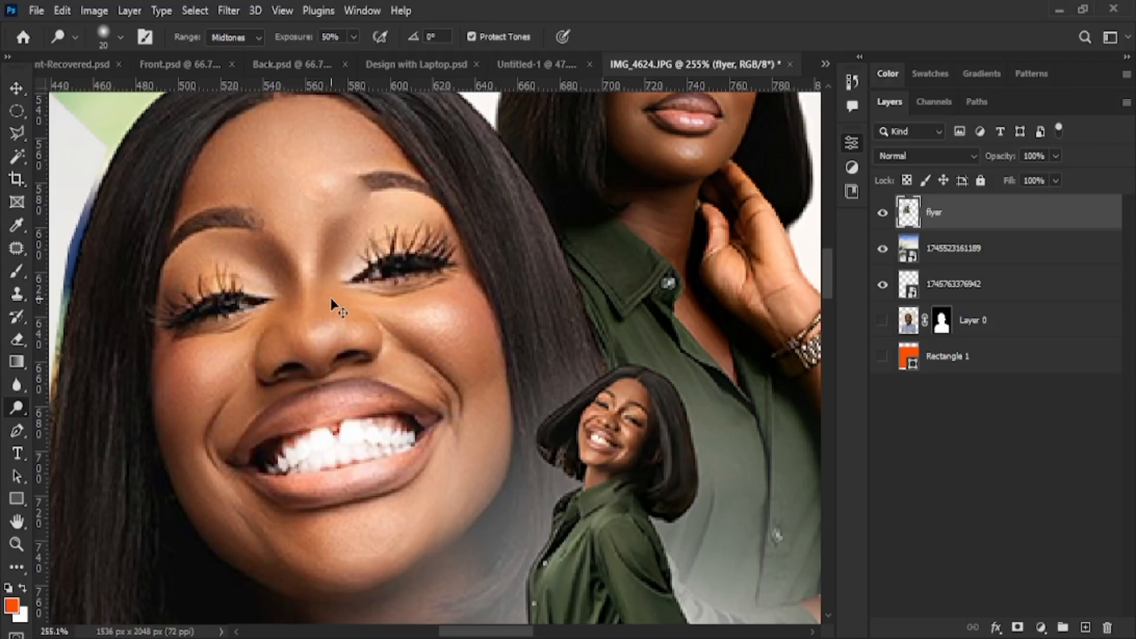
click(13, 436)
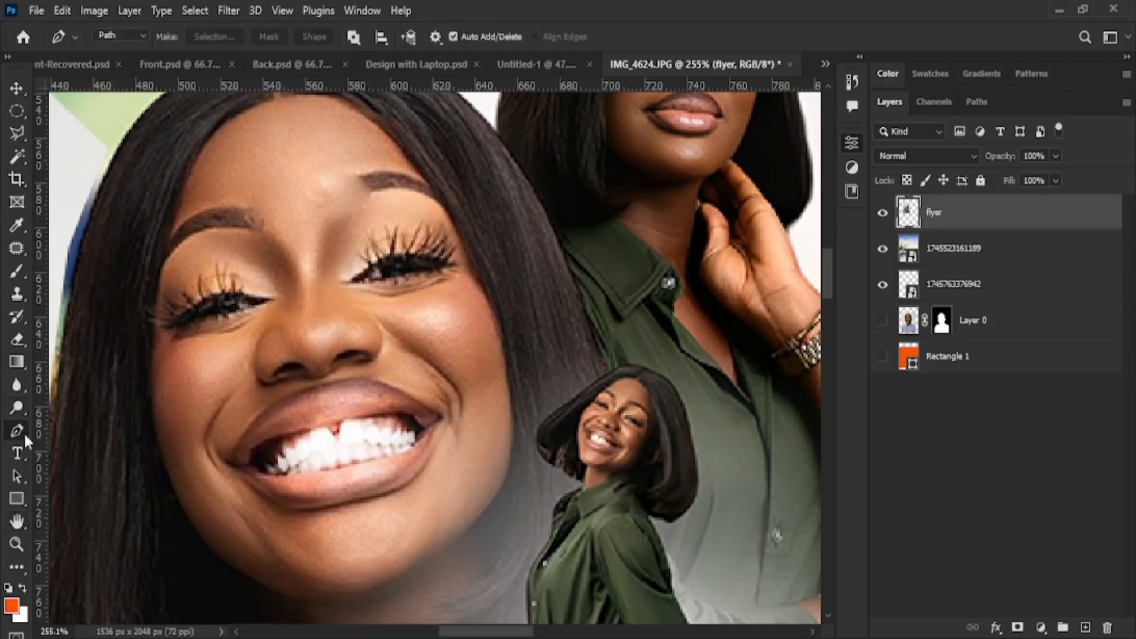
After briefly trying the Pen, Type and Shape tools, zoom in to 3200% on the lips
drag(171, 380, 479, 532)
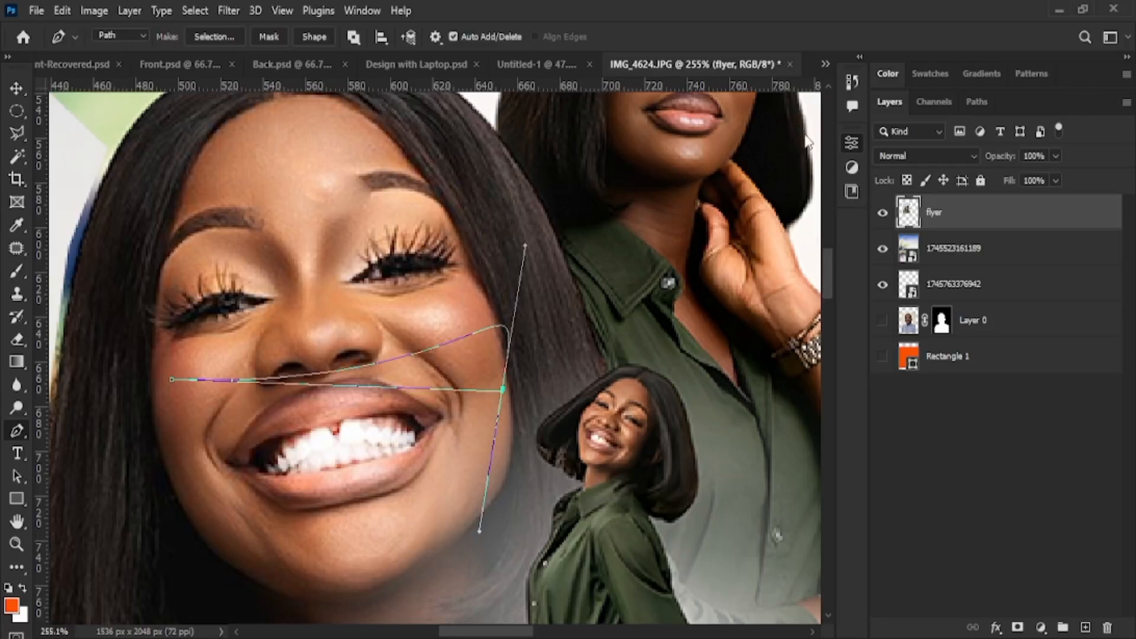
click(17, 457)
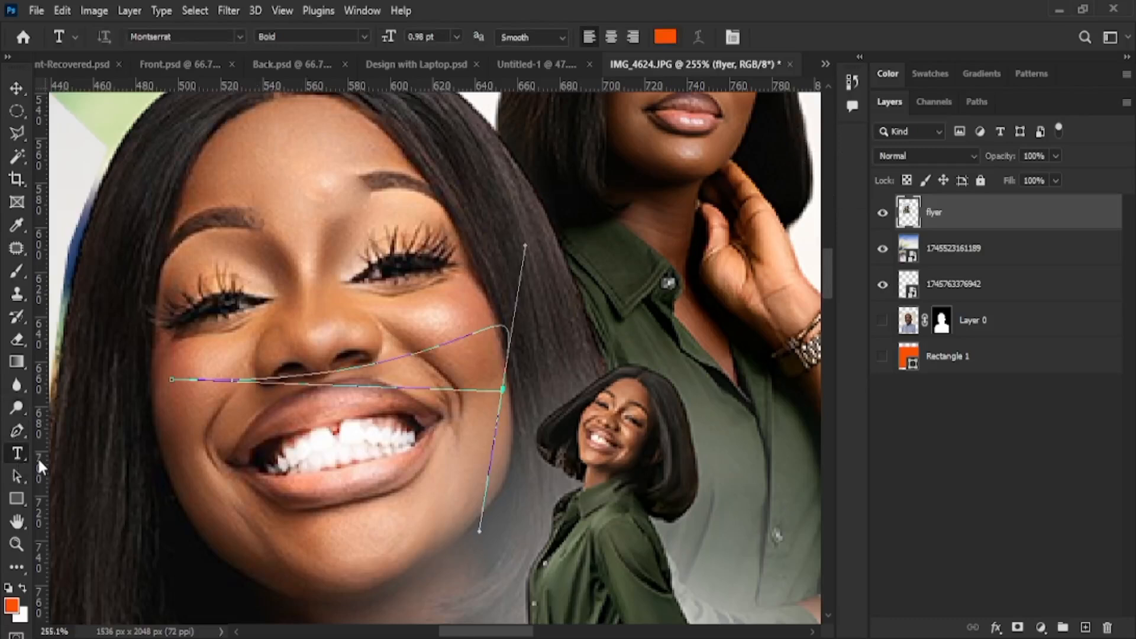
click(15, 477)
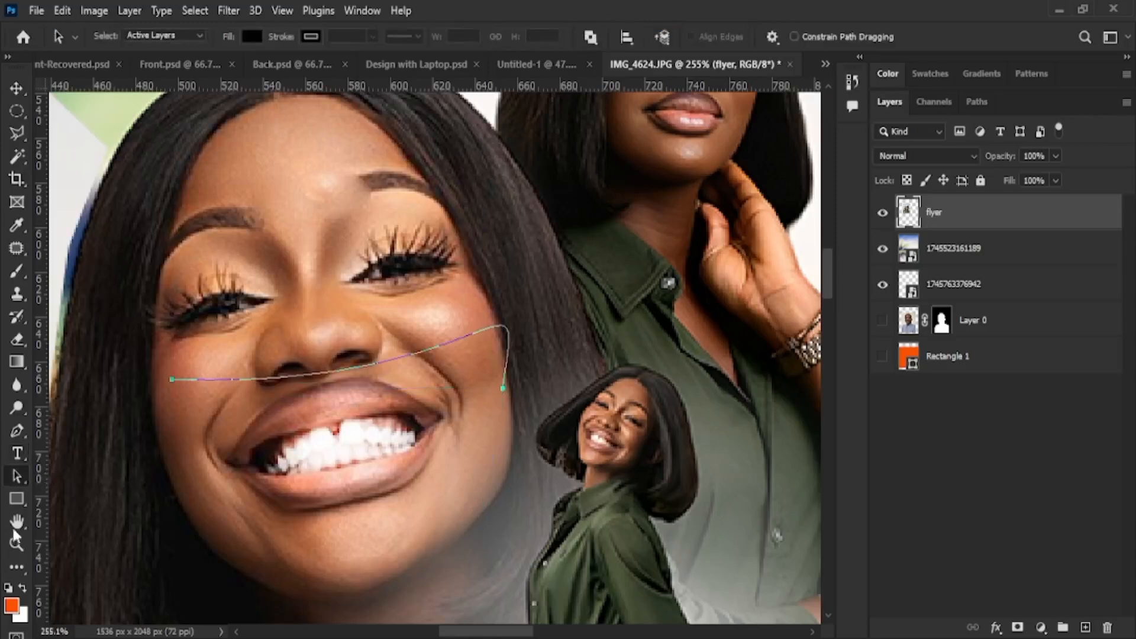
click(16, 498)
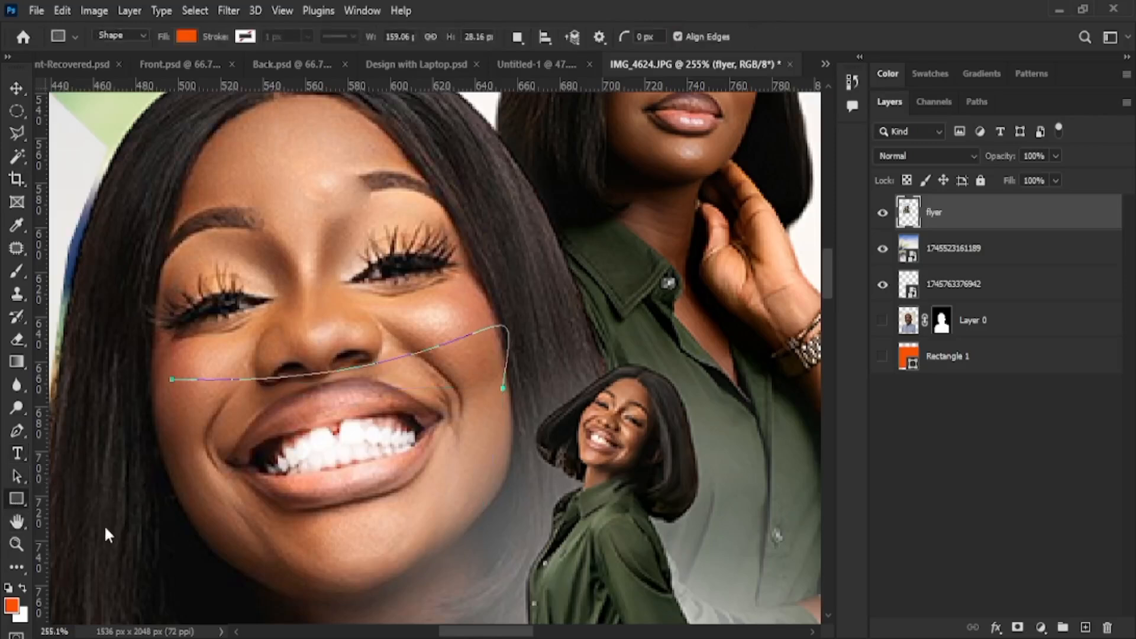
click(15, 524)
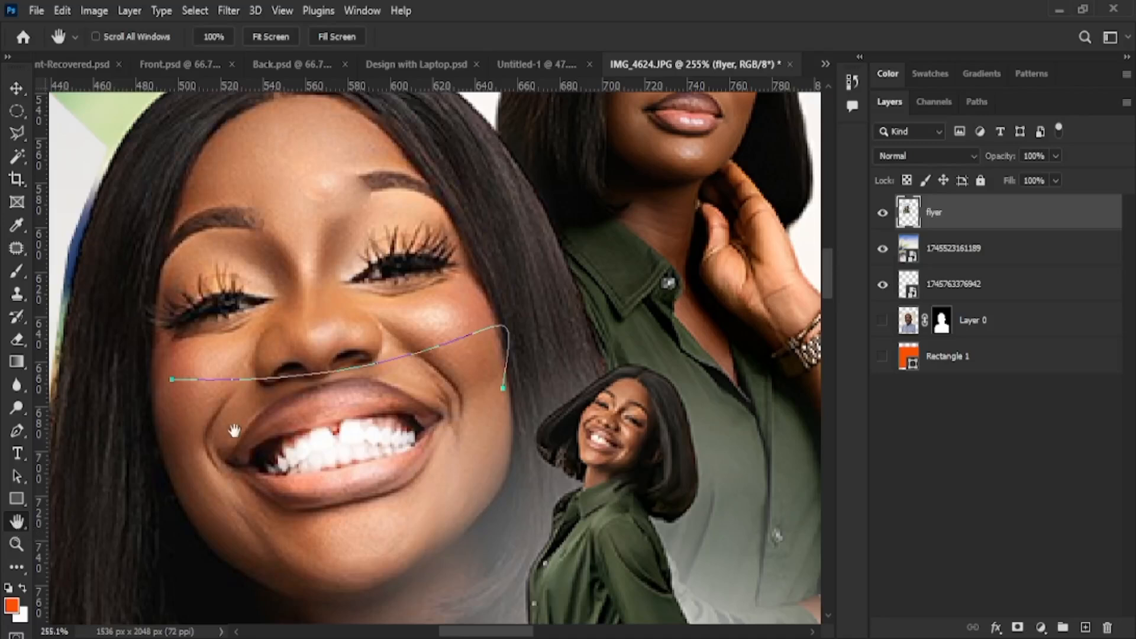
key(z)
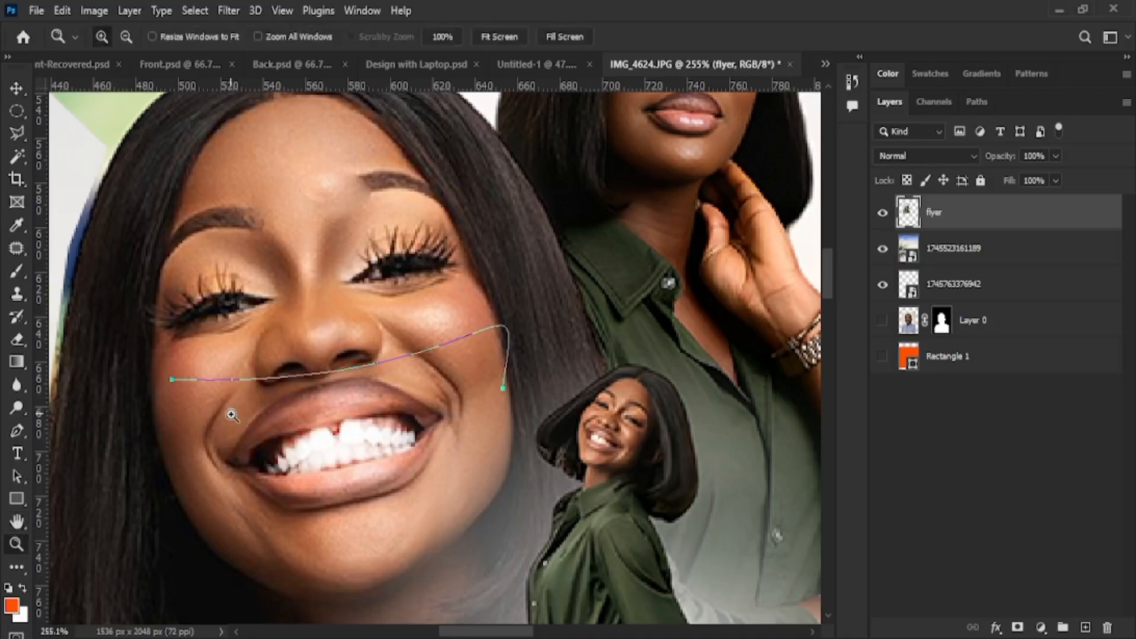
click(387, 440)
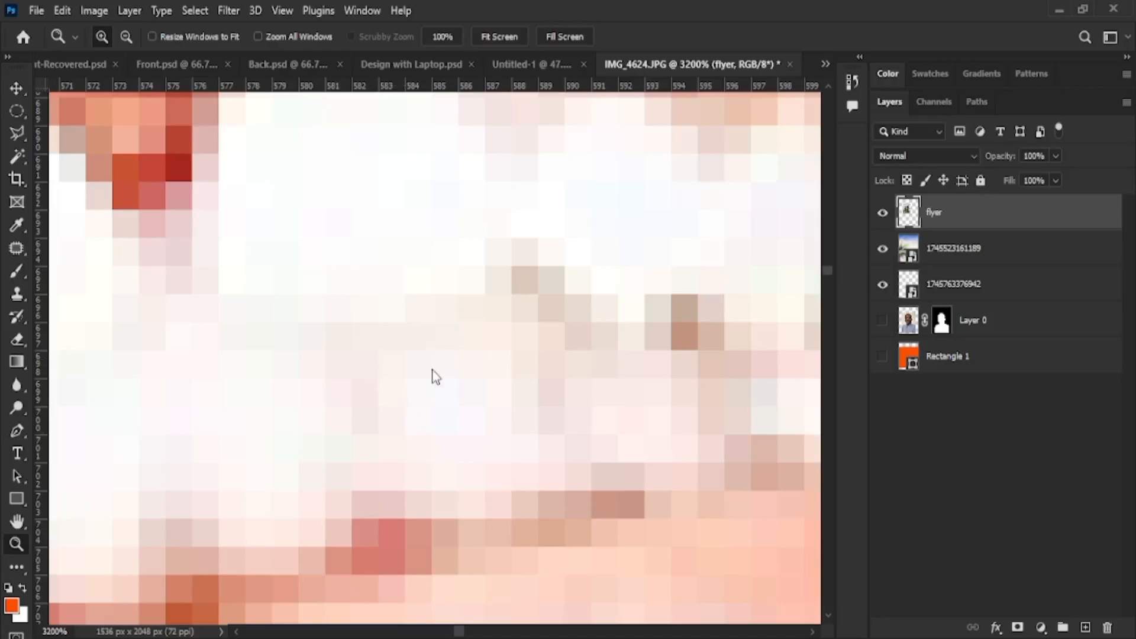
Zoom and pan around the flyer to inspect the name text, face and blurred left edge
key(ctrl+0)
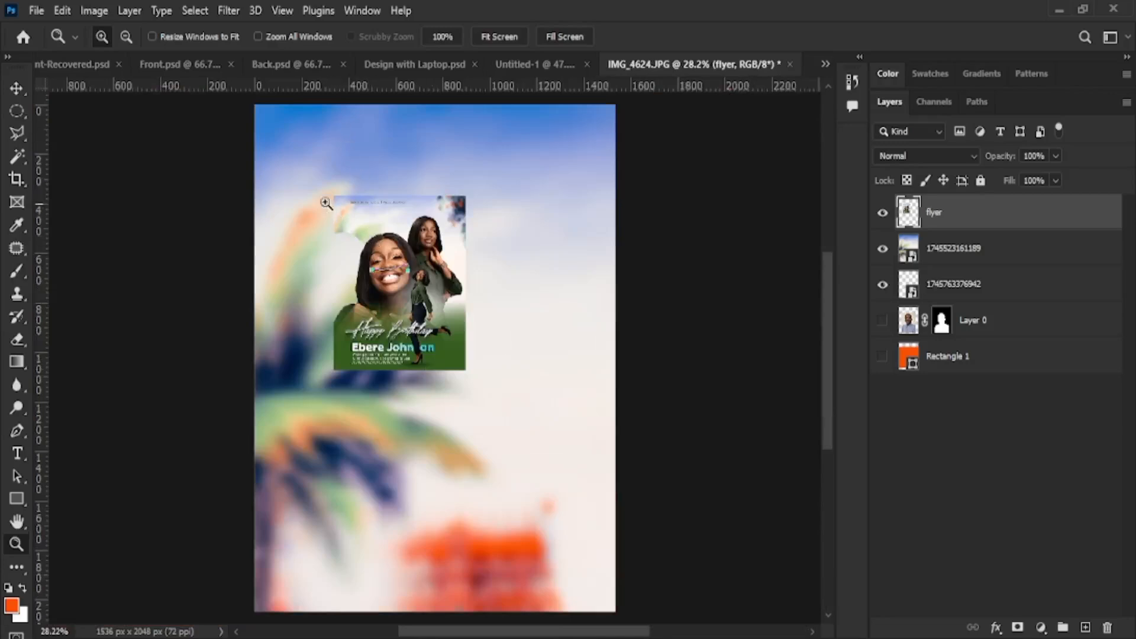
drag(306, 193, 462, 375)
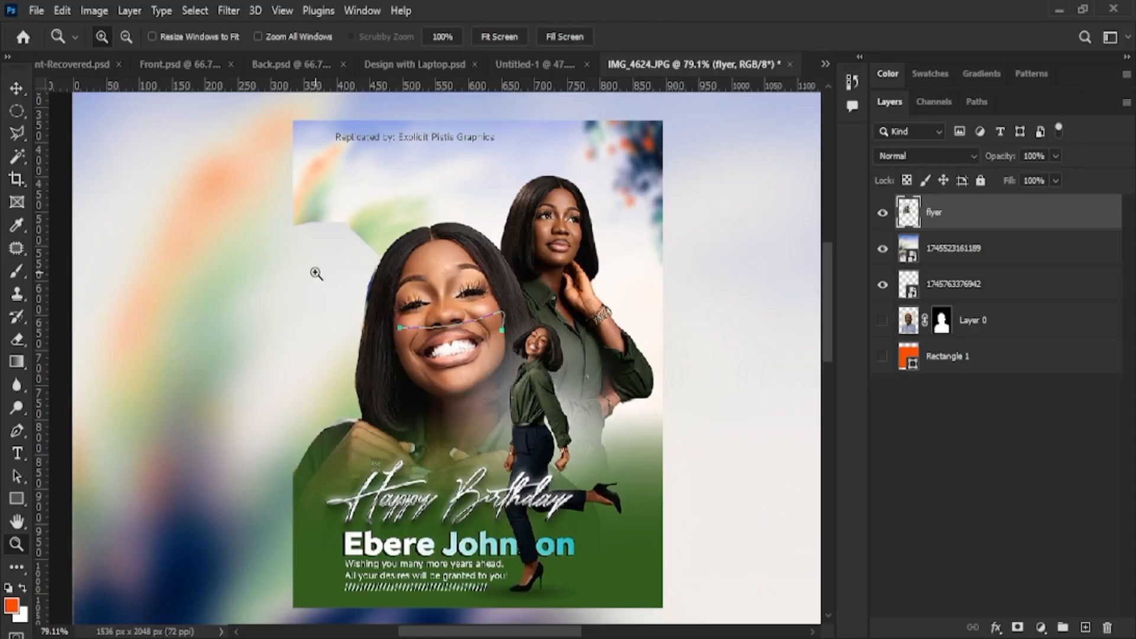
drag(314, 273, 571, 564)
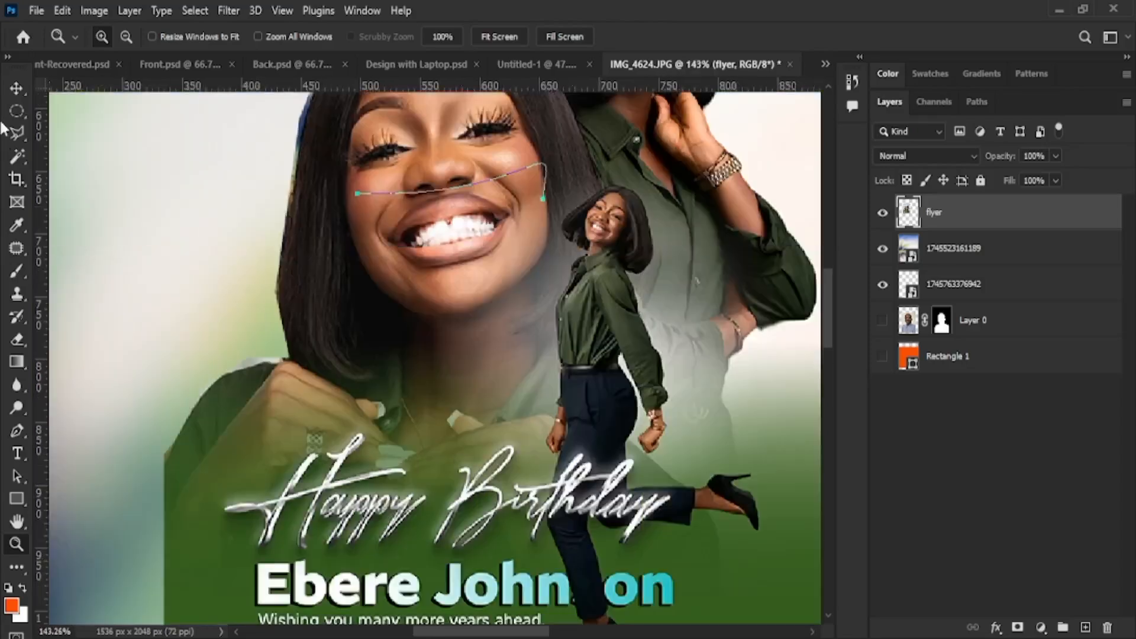
click(13, 91)
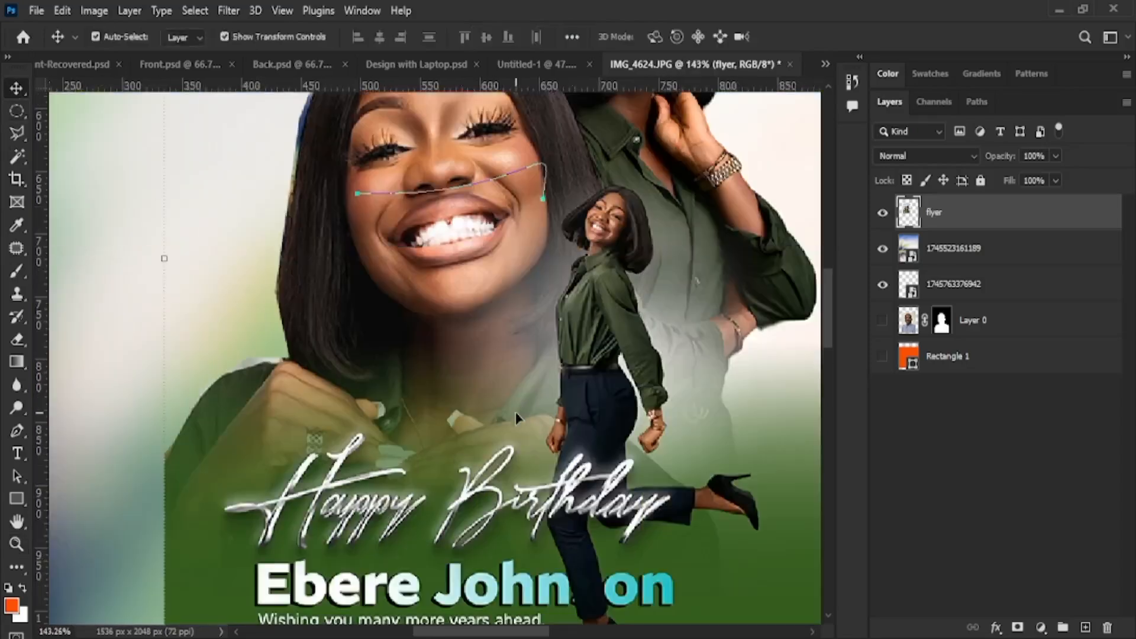
drag(560, 420, 365, 504)
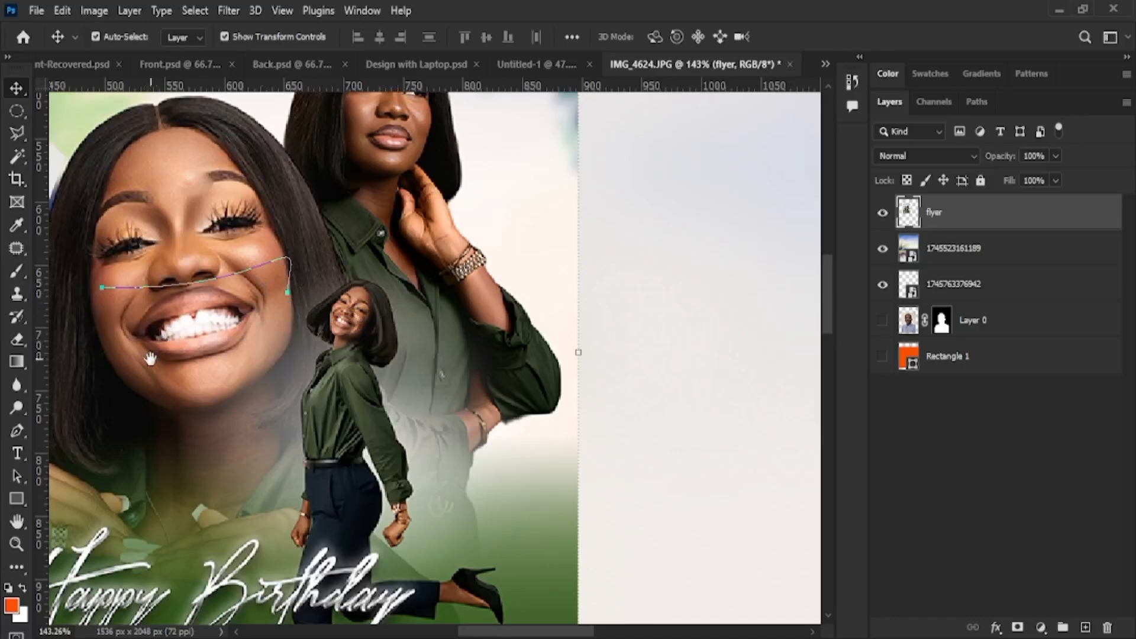
drag(183, 404, 350, 275)
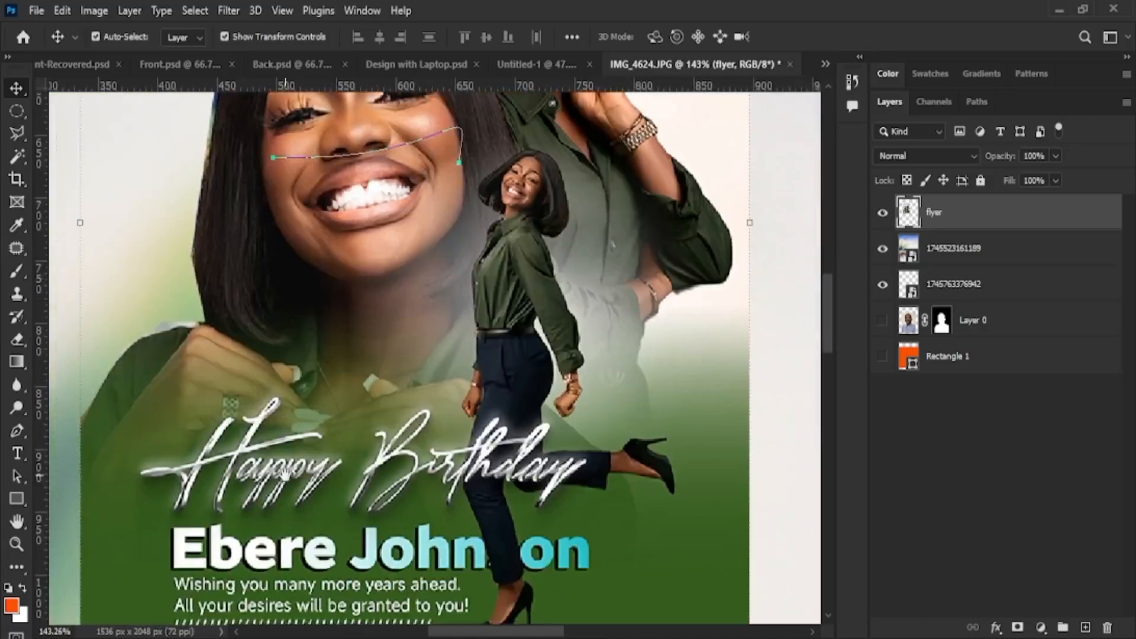
drag(337, 491, 438, 527)
drag(192, 422, 284, 470)
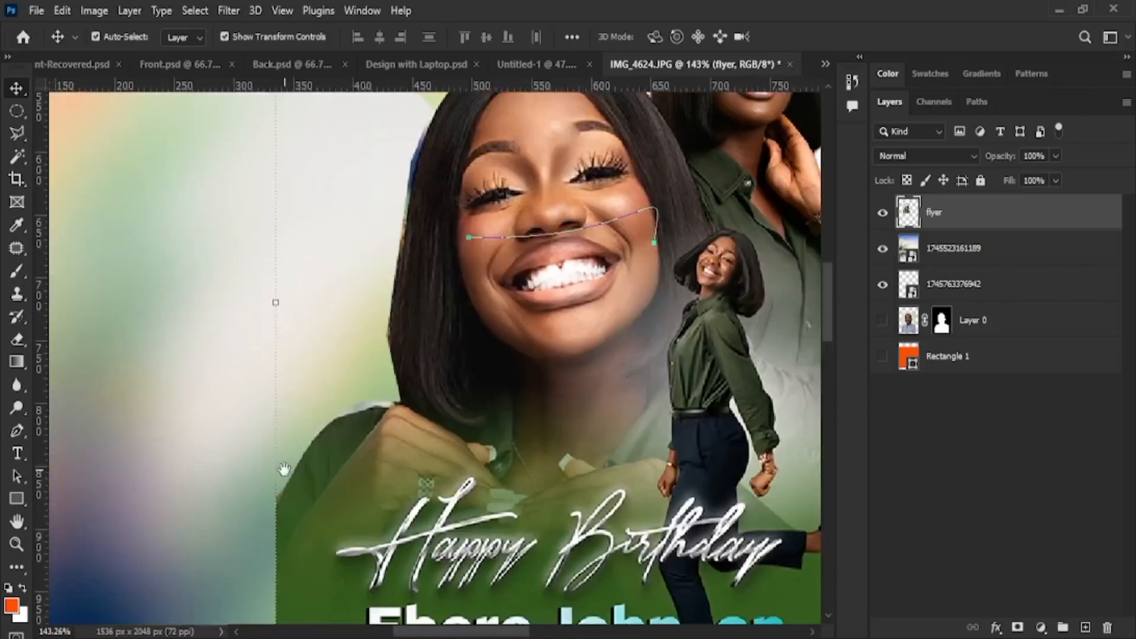
scroll(13, 421, down, 4)
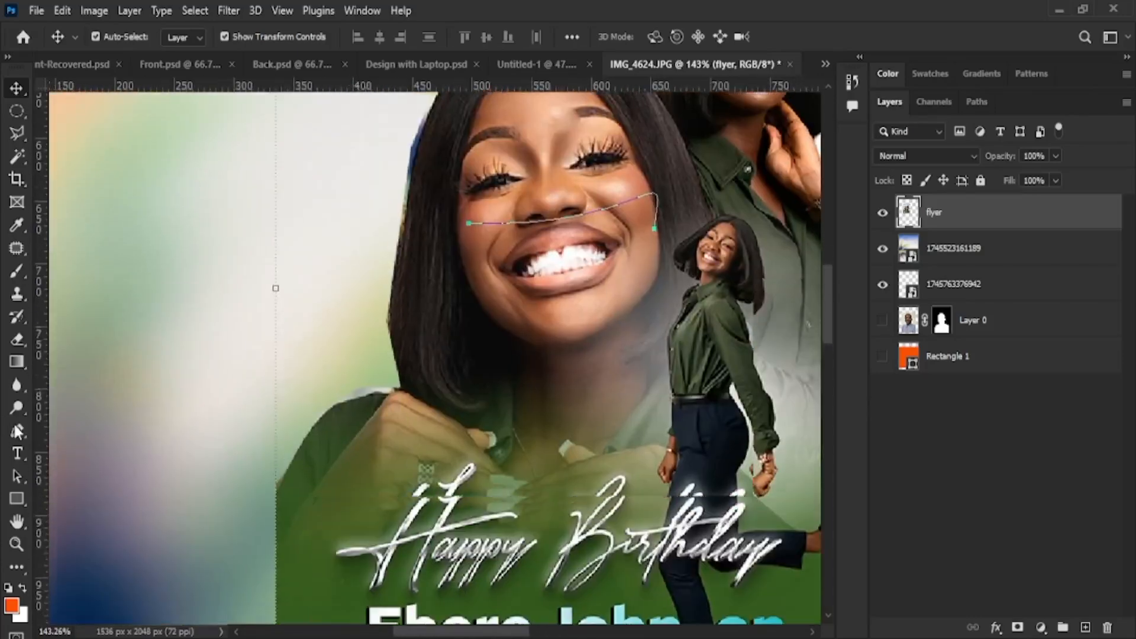
scroll(17, 522, down, 1)
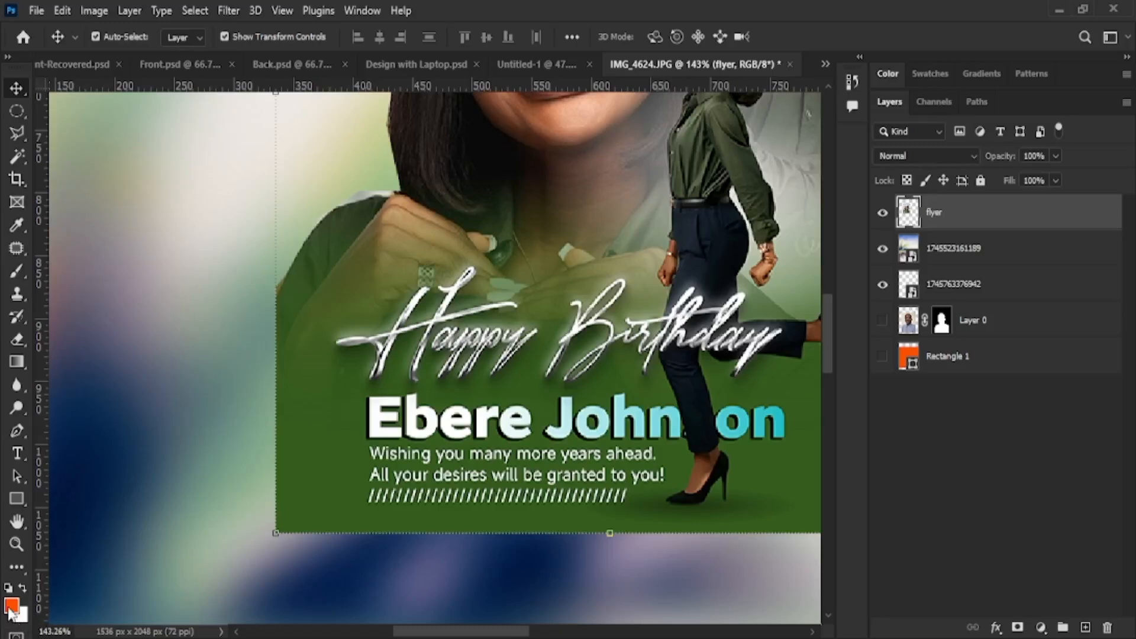
Fit the canvas, make Layer 0 visible and drag it to the top of the layer stack
key(i)
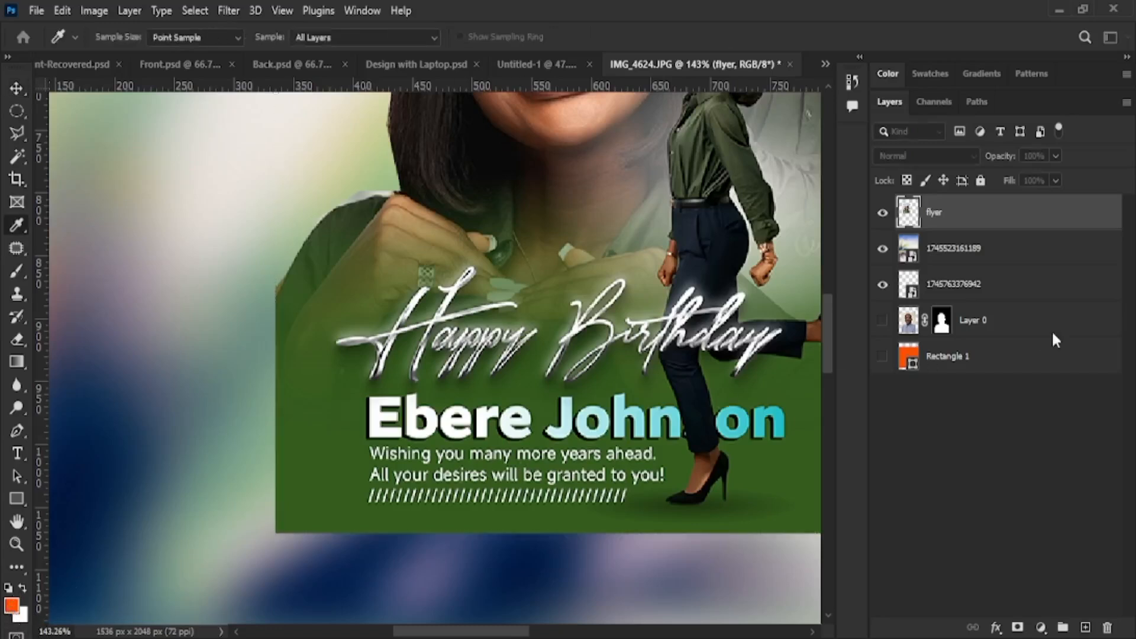
key(v)
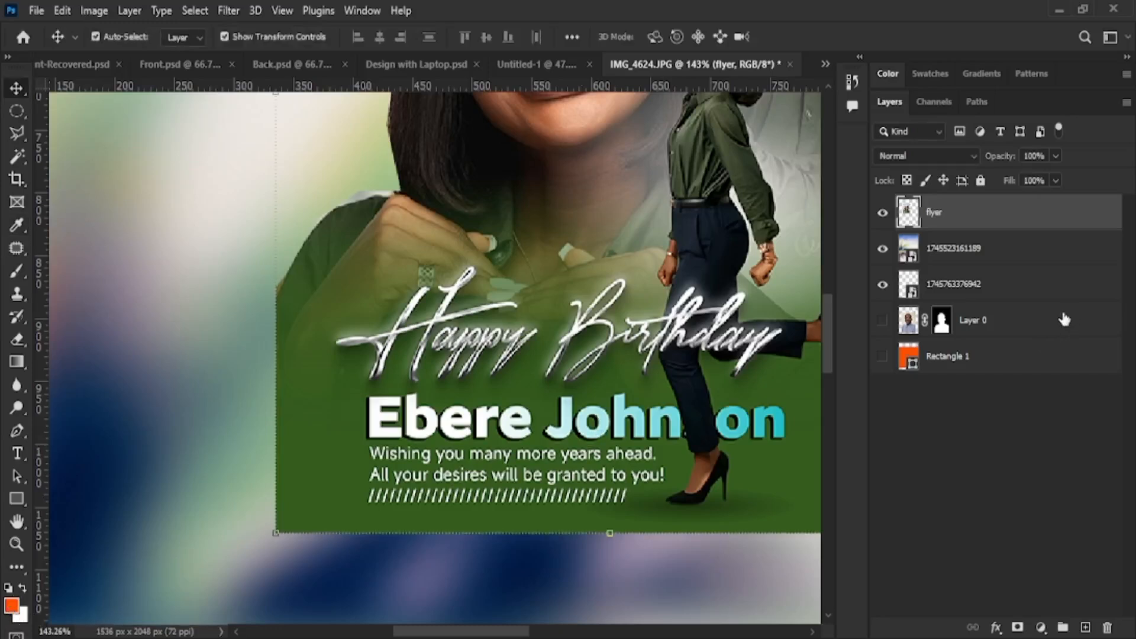
click(22, 586)
click(21, 586)
key(ctrl+0)
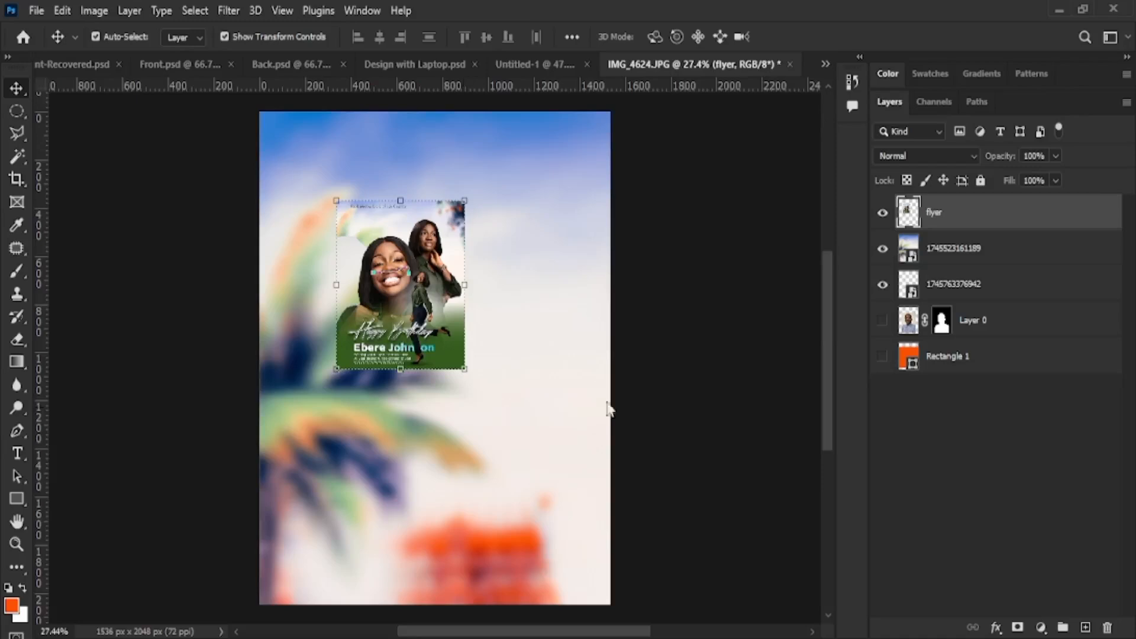
click(882, 322)
drag(1029, 324, 1023, 201)
Position the man's portrait higher on the canvas and hide the flyer layer
drag(436, 407, 438, 339)
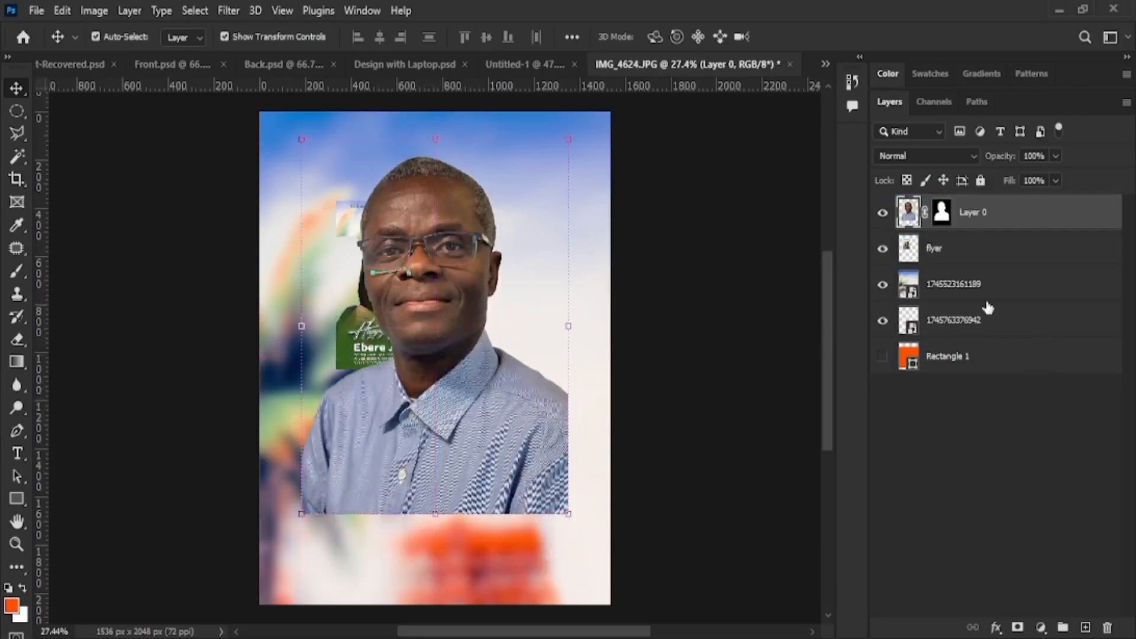
click(882, 249)
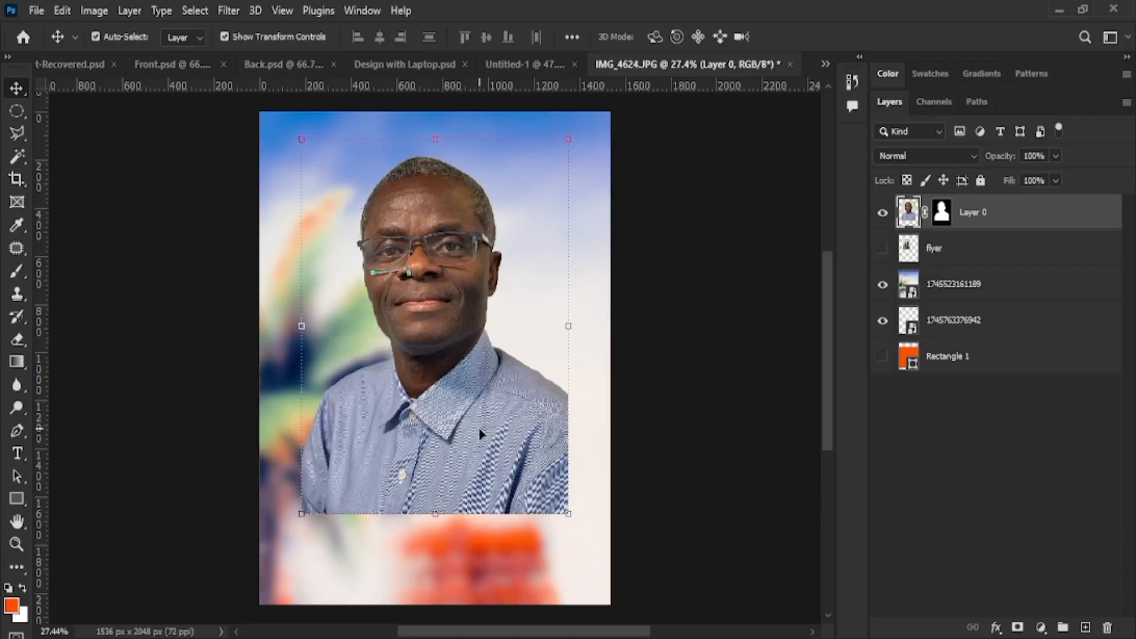
drag(478, 427, 481, 459)
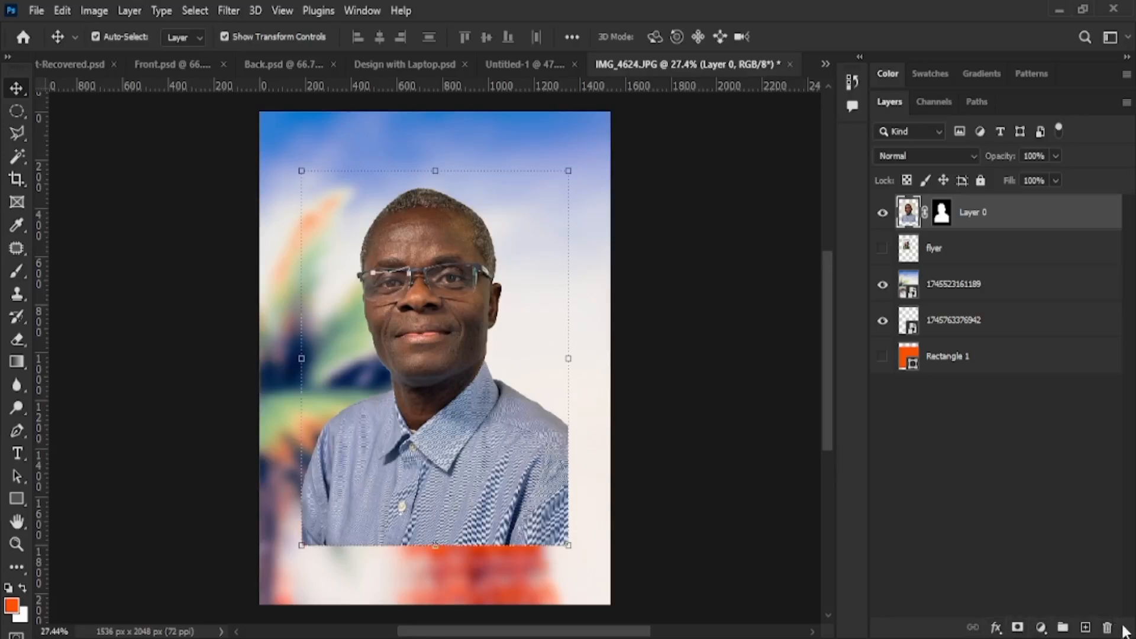
Remove Layer 0's old layer mask, undoing the extra masks added by mistake
click(1016, 629)
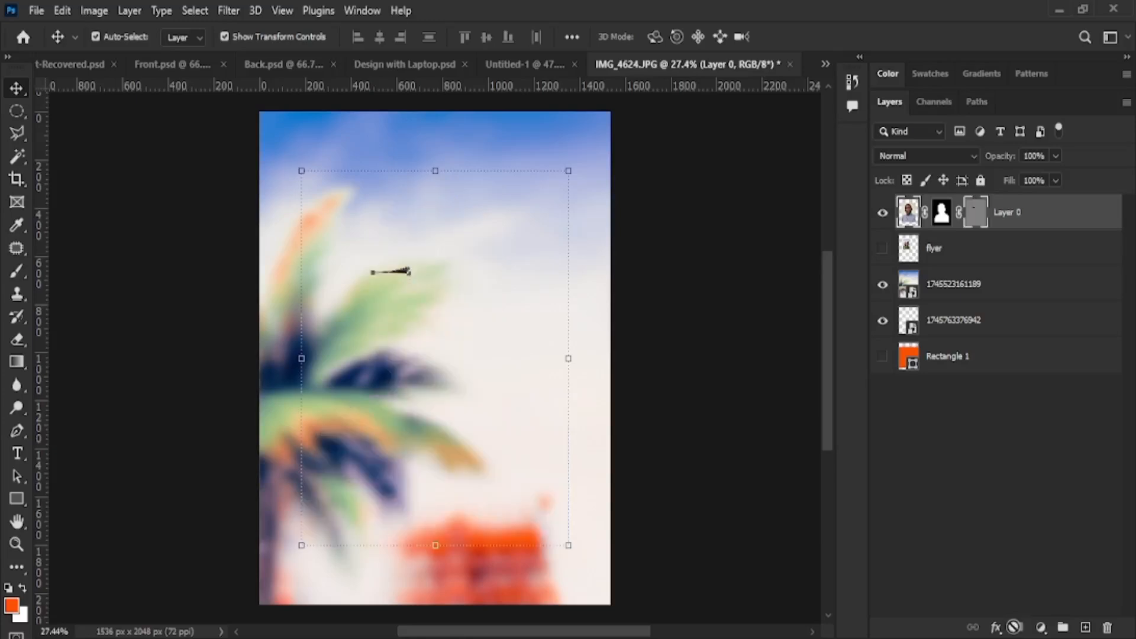
key(ctrl+z)
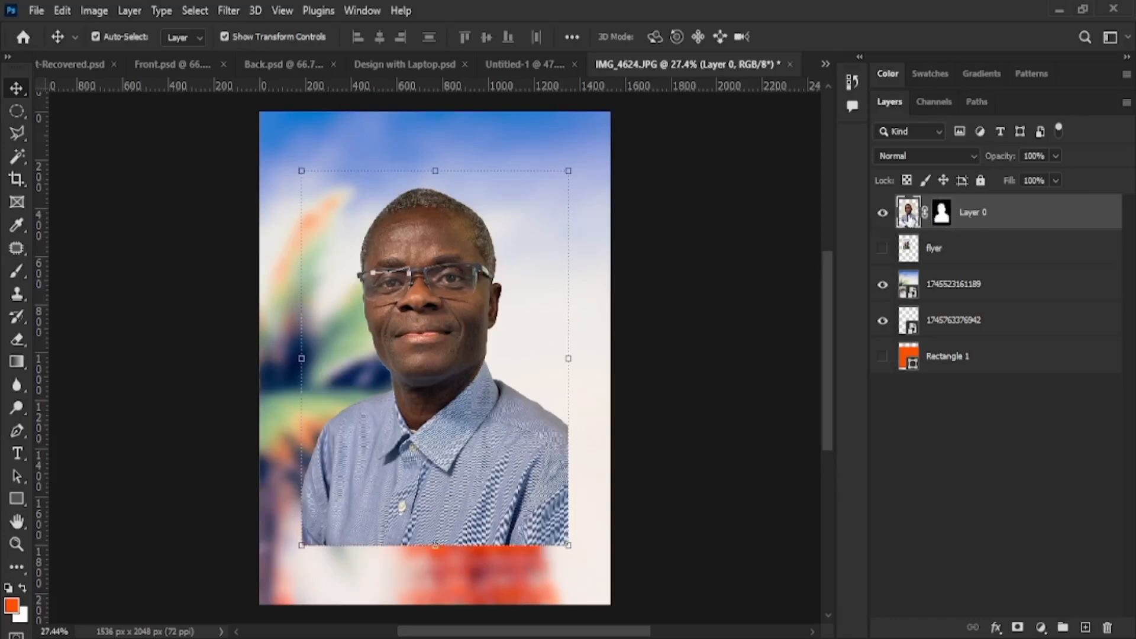
click(942, 213)
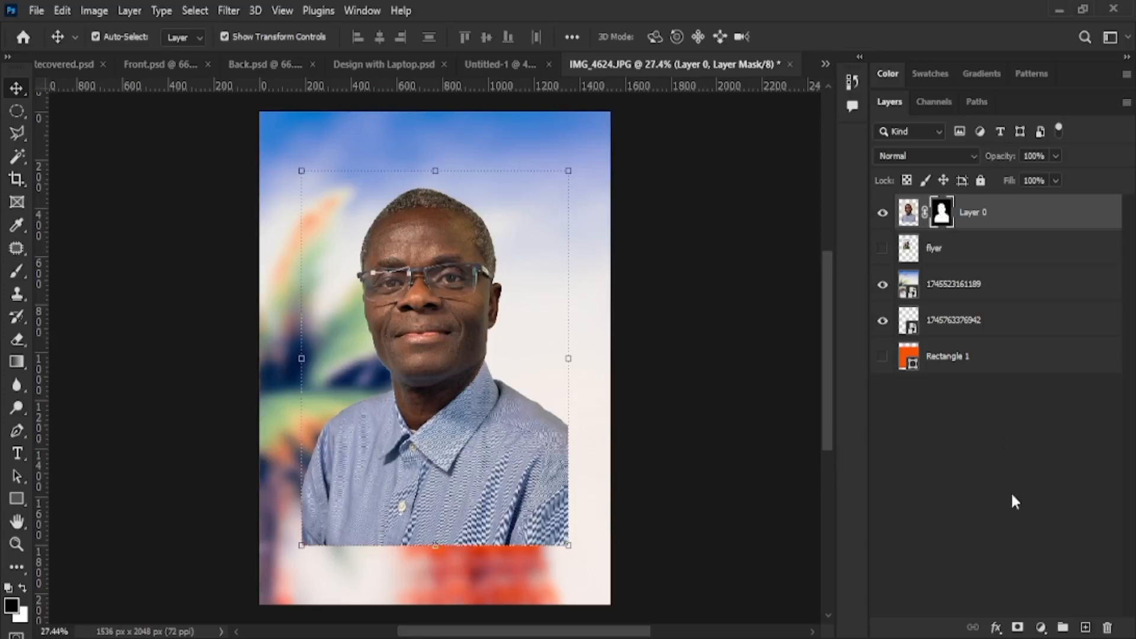
click(1018, 628)
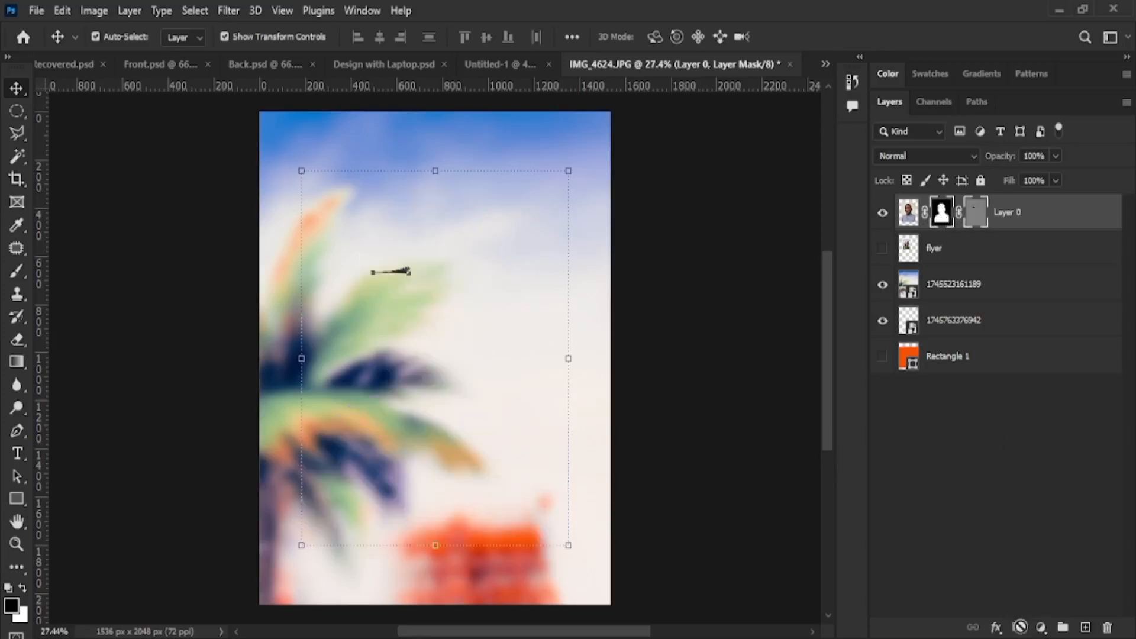
key(ctrl+z)
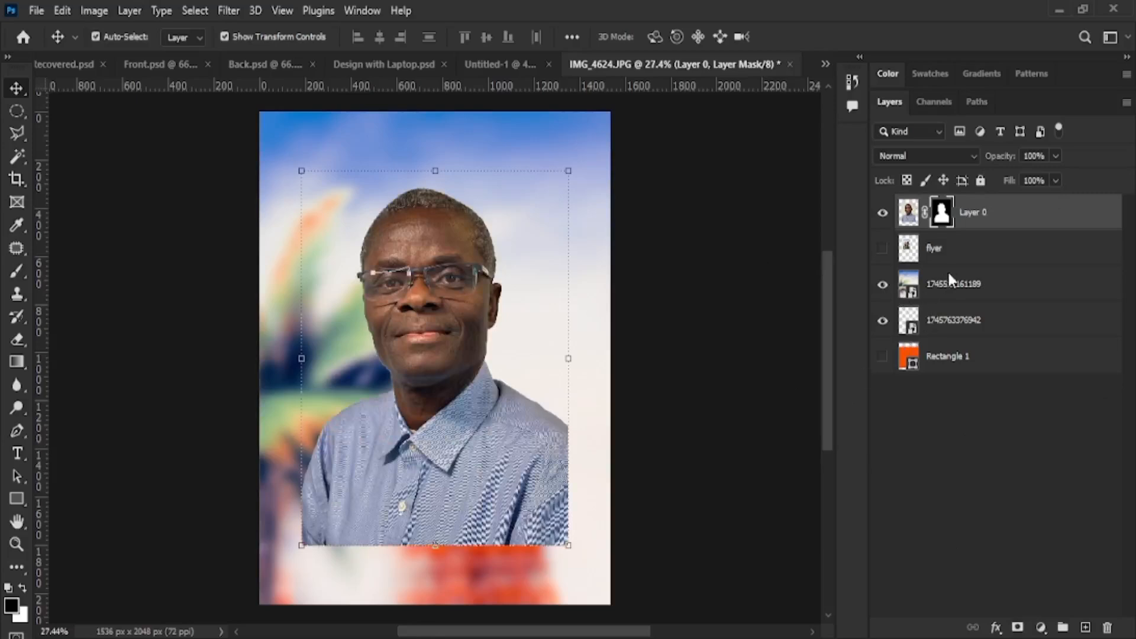
key(ctrl+z)
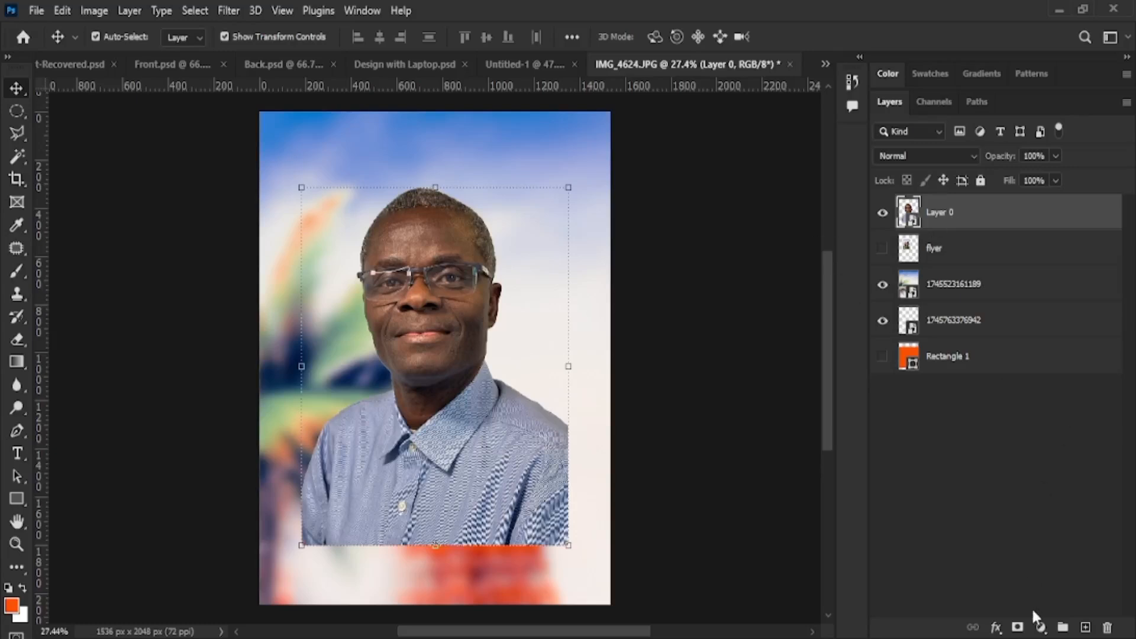
Add a fresh white layer mask to Layer 0 and make the mask the active target
click(1017, 627)
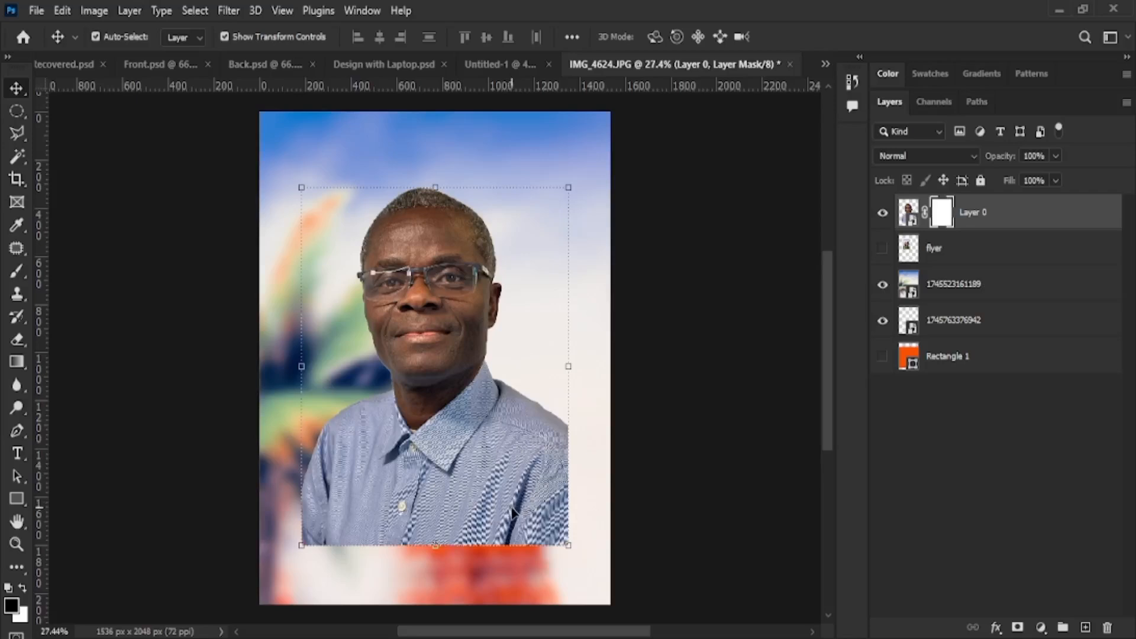
key(b)
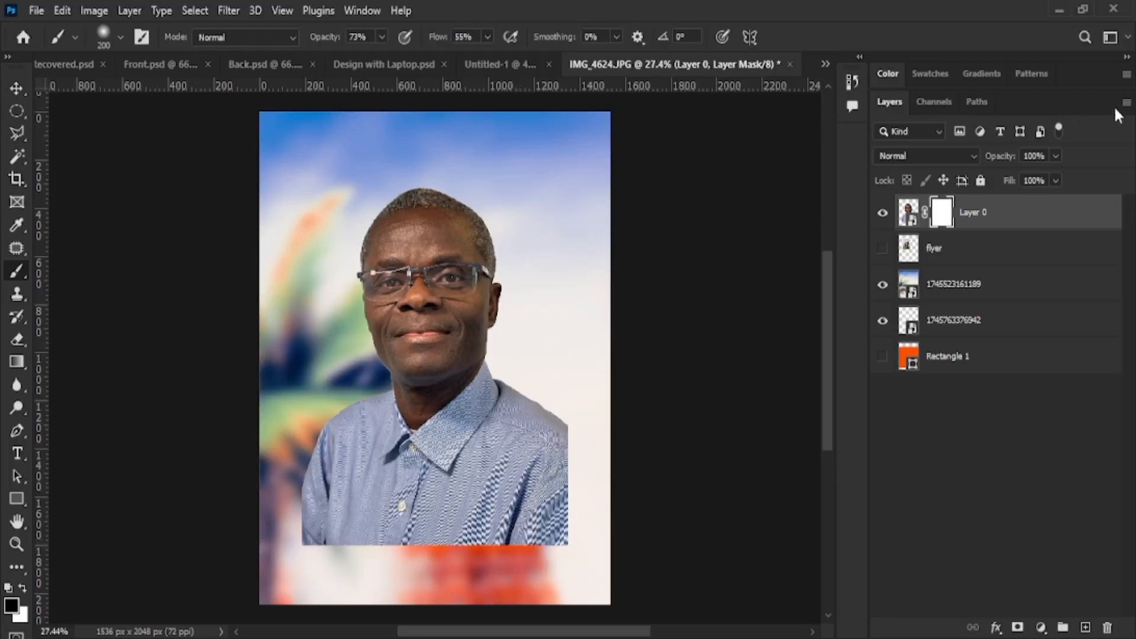
key(z)
click(909, 212)
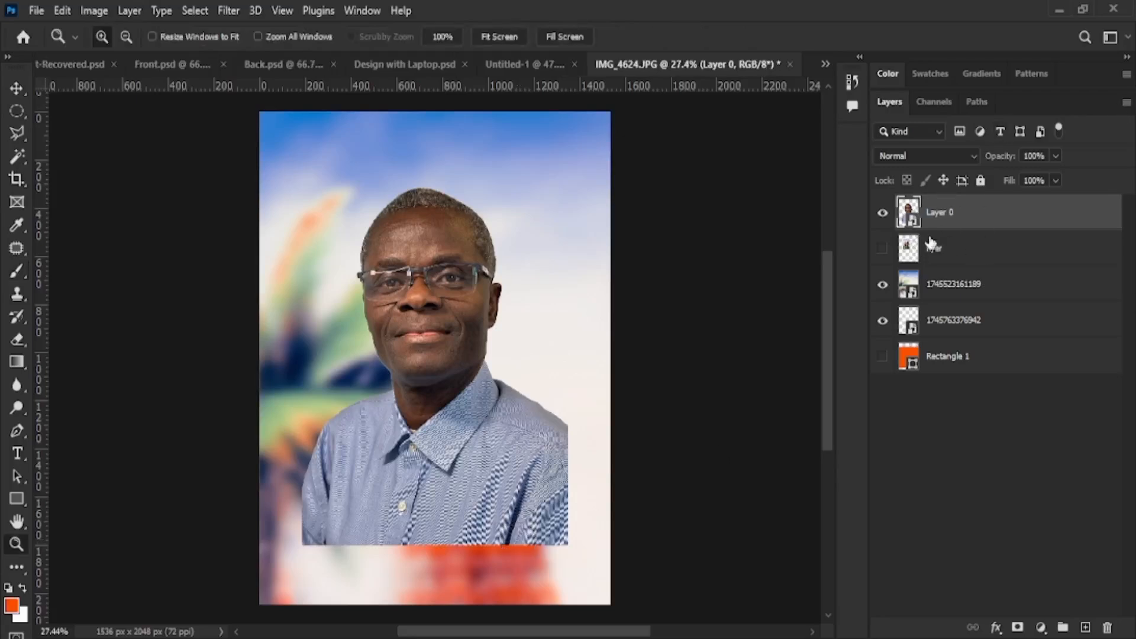
click(941, 219)
click(1018, 627)
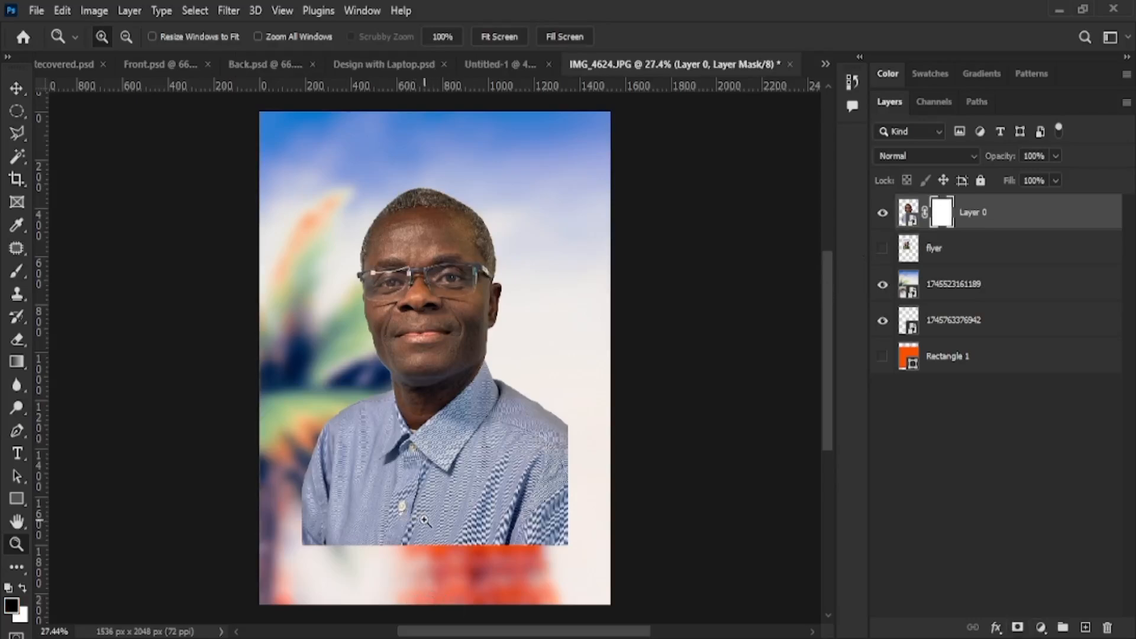
Select the Brush and adjust its size with the bracket keys for painting the shirt's edge
key(b)
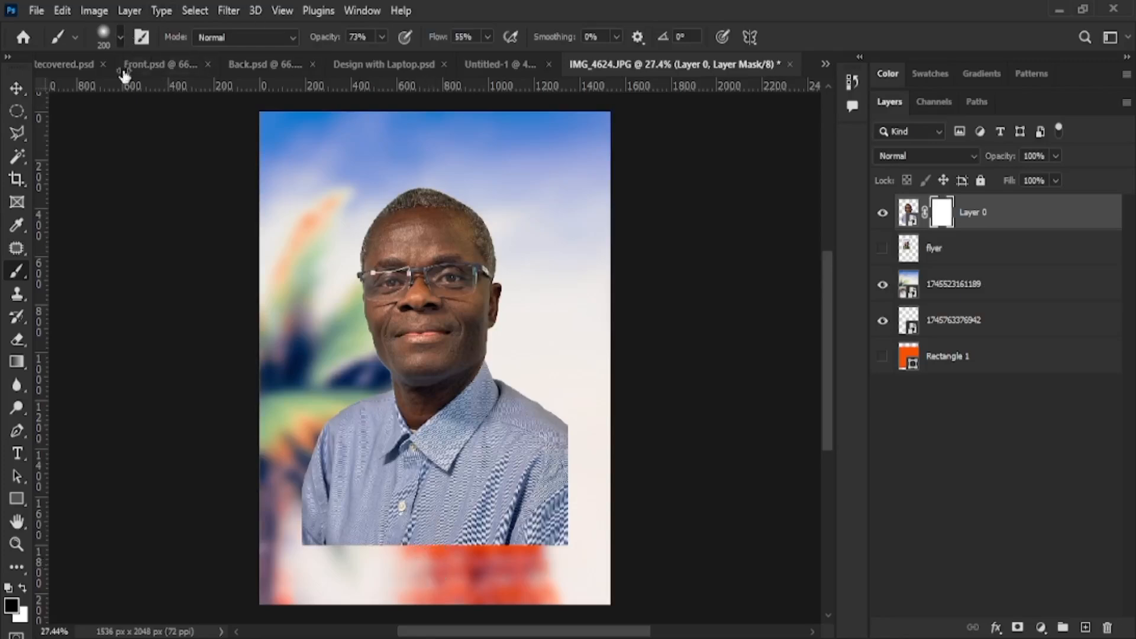
key(bracketright)
key(bracketleft)
key(bracketright)
key(bracketright)
key(bracketright)
key(bracketright)
key(bracketright)
key(bracketright)
key(bracketright)
key(bracketright)
key(bracketright)
key(bracketleft)
Paint black along the shirt's bottom, then paint white to reveal more shirt at the shoulder and hem
drag(348, 532, 616, 532)
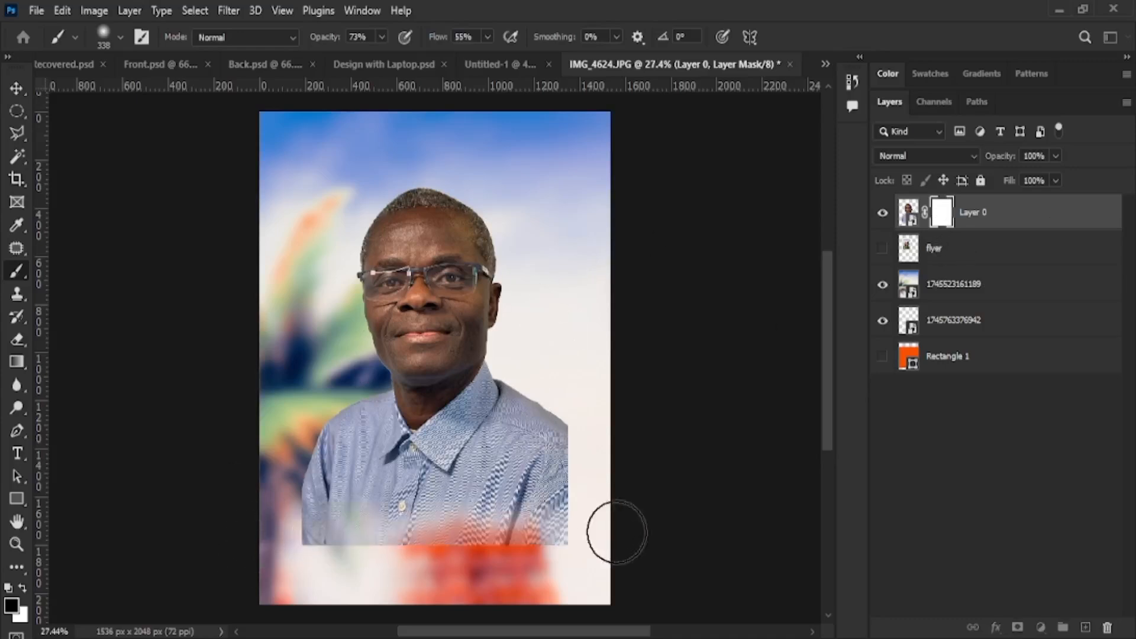
mouse_move(524, 535)
mouse_down()
mouse_move(264, 532)
mouse_move(579, 536)
mouse_move(278, 538)
mouse_move(353, 556)
mouse_move(527, 527)
mouse_move(583, 436)
mouse_move(577, 495)
mouse_move(514, 573)
mouse_move(572, 451)
mouse_move(527, 592)
mouse_move(579, 473)
mouse_move(581, 433)
mouse_move(572, 519)
mouse_move(527, 550)
mouse_move(552, 434)
mouse_move(573, 416)
mouse_move(562, 527)
mouse_move(506, 569)
mouse_move(563, 458)
mouse_move(573, 472)
mouse_move(339, 596)
mouse_up()
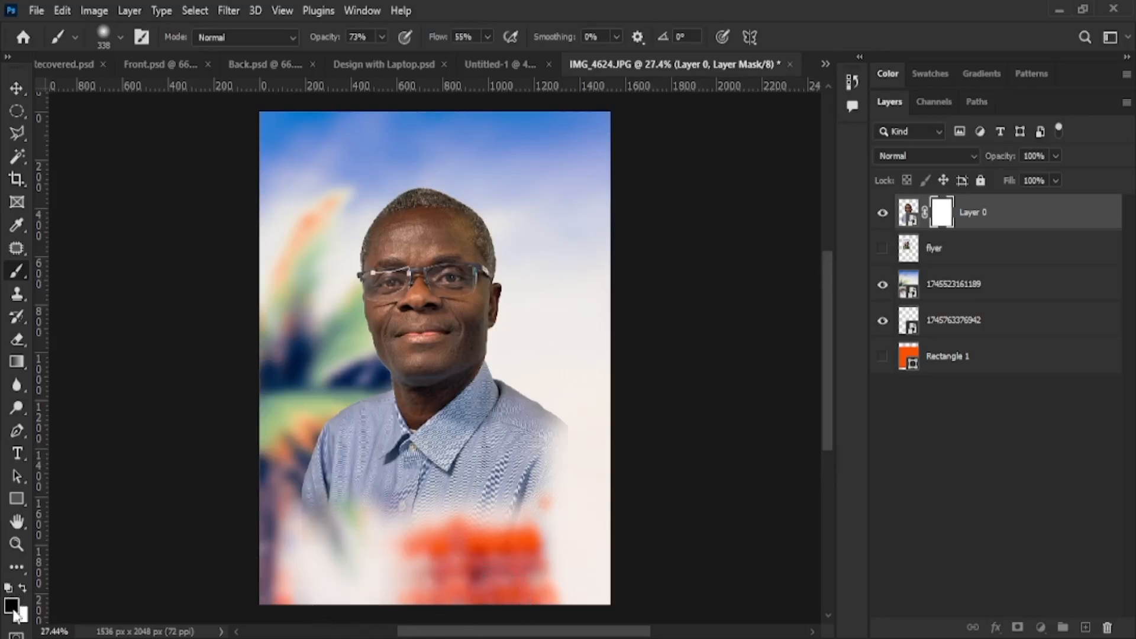
key(i)
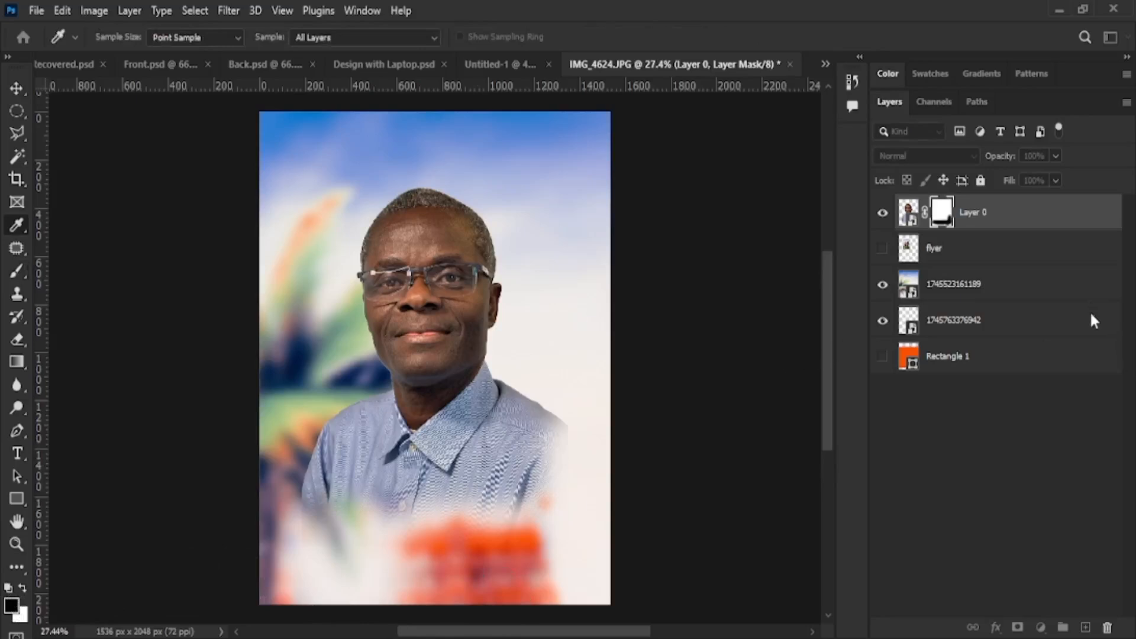
key(b)
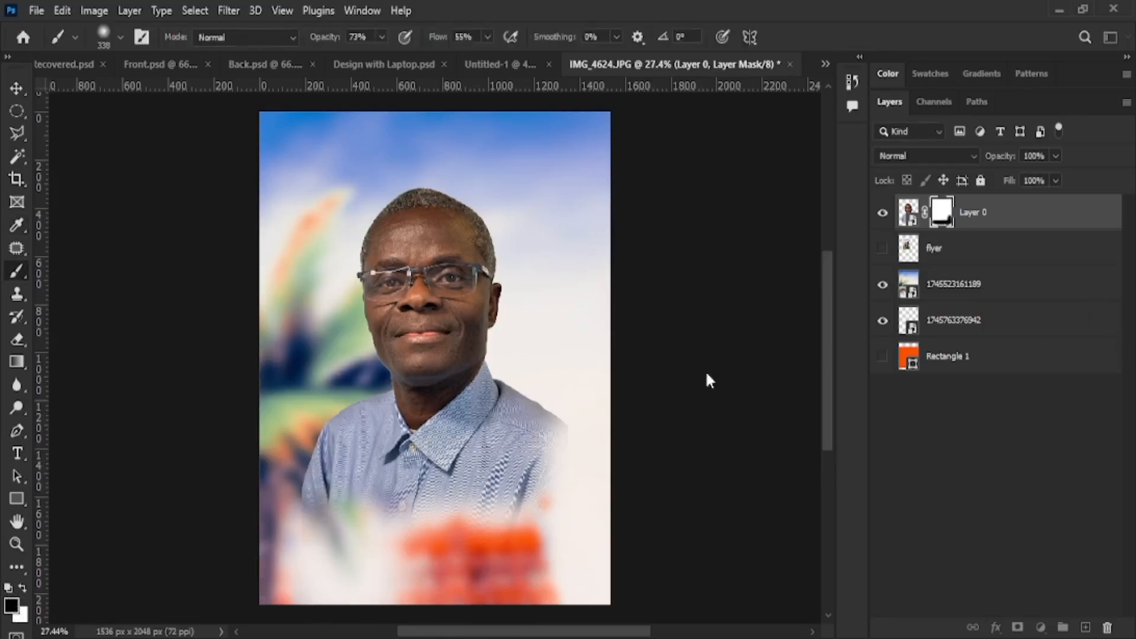
click(24, 586)
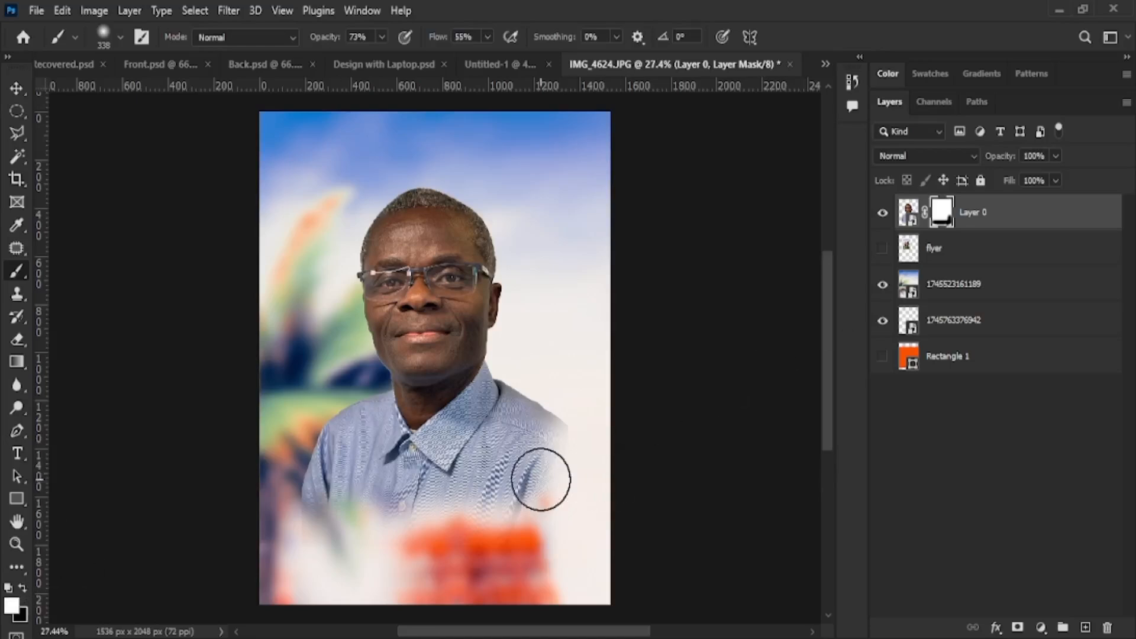
mouse_move(563, 435)
mouse_down()
mouse_move(556, 538)
mouse_move(559, 433)
mouse_move(578, 535)
mouse_move(562, 577)
mouse_up()
mouse_move(480, 534)
mouse_down()
mouse_move(330, 532)
mouse_move(469, 545)
mouse_move(518, 529)
mouse_move(239, 522)
mouse_move(443, 541)
mouse_move(493, 538)
mouse_move(233, 525)
mouse_up()
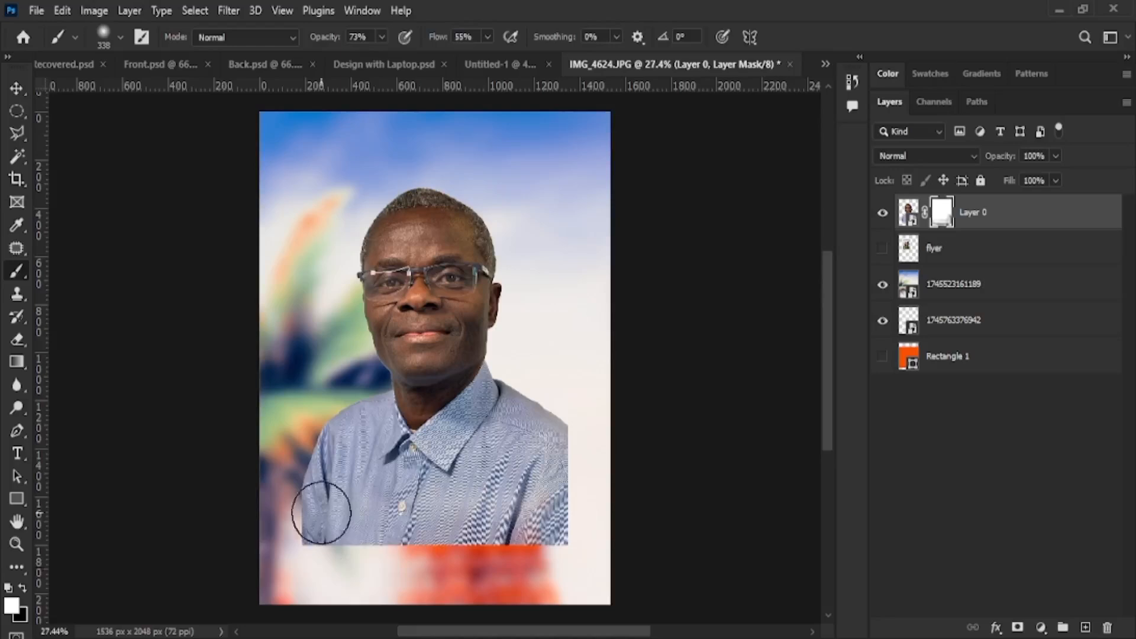
Paint black to fade the shirt's bottom and lower-right edges into the blurred background
click(23, 587)
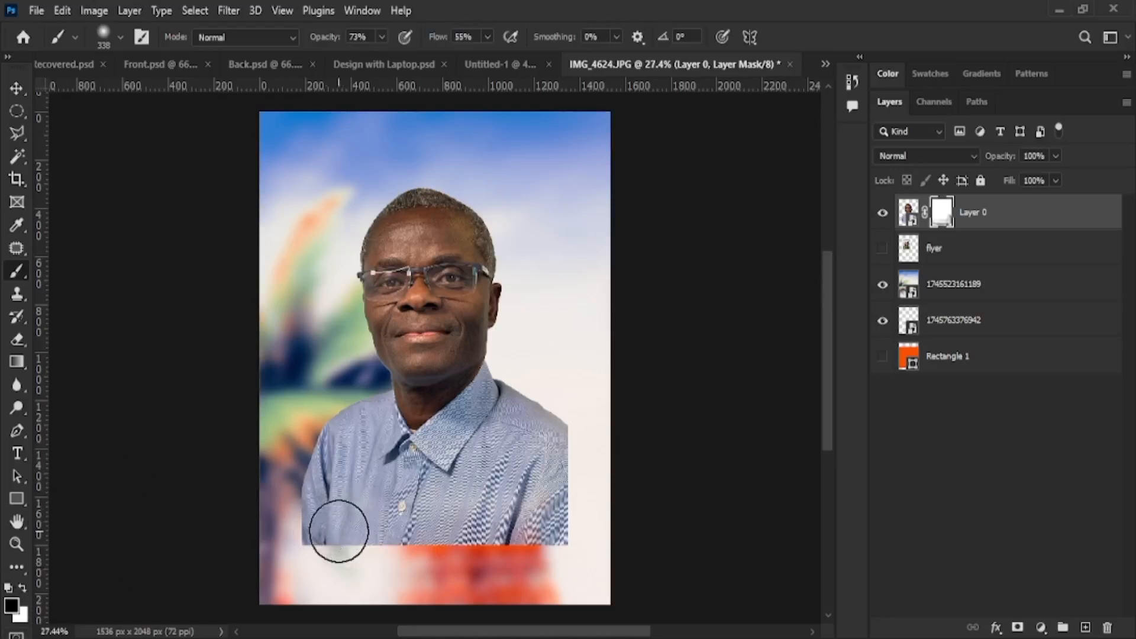
mouse_move(337, 530)
mouse_down()
mouse_move(300, 500)
mouse_move(305, 528)
mouse_move(391, 543)
mouse_move(524, 541)
mouse_move(286, 546)
mouse_move(556, 543)
mouse_up()
mouse_move(584, 437)
mouse_down()
mouse_move(580, 535)
mouse_move(561, 567)
mouse_move(519, 535)
mouse_move(555, 446)
mouse_move(569, 478)
mouse_move(543, 558)
mouse_move(561, 421)
mouse_move(574, 475)
mouse_move(555, 535)
mouse_move(559, 441)
mouse_move(573, 414)
mouse_move(544, 538)
mouse_move(448, 572)
mouse_move(260, 564)
mouse_move(262, 554)
mouse_move(643, 544)
mouse_move(649, 530)
mouse_move(459, 555)
mouse_move(293, 551)
mouse_move(235, 536)
mouse_move(530, 556)
mouse_move(635, 532)
mouse_move(556, 530)
mouse_up()
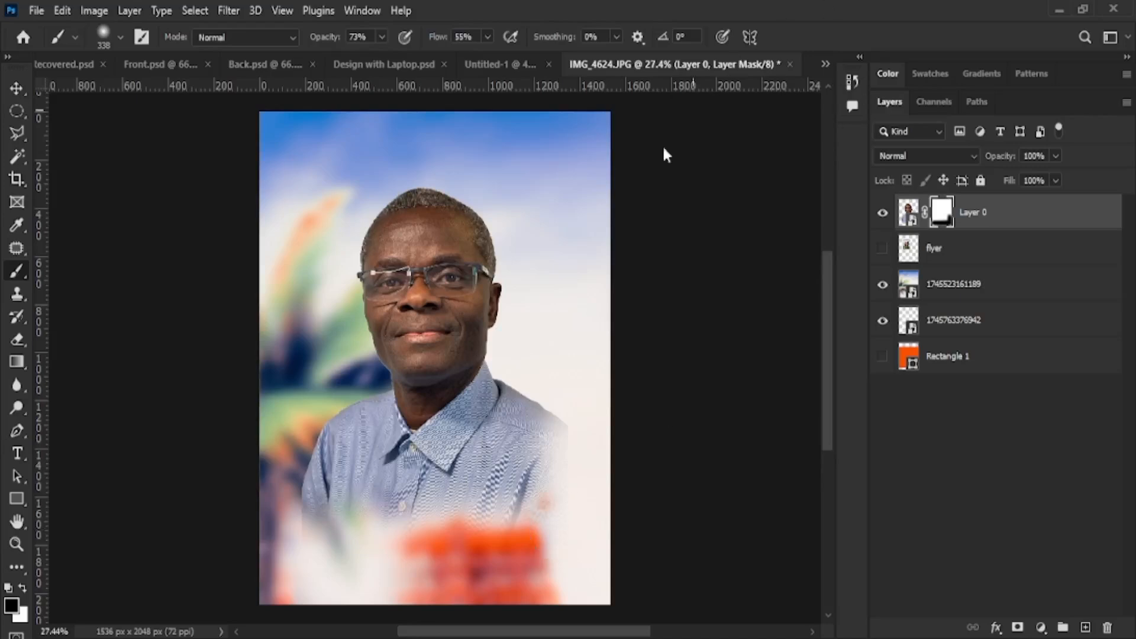
click(17, 87)
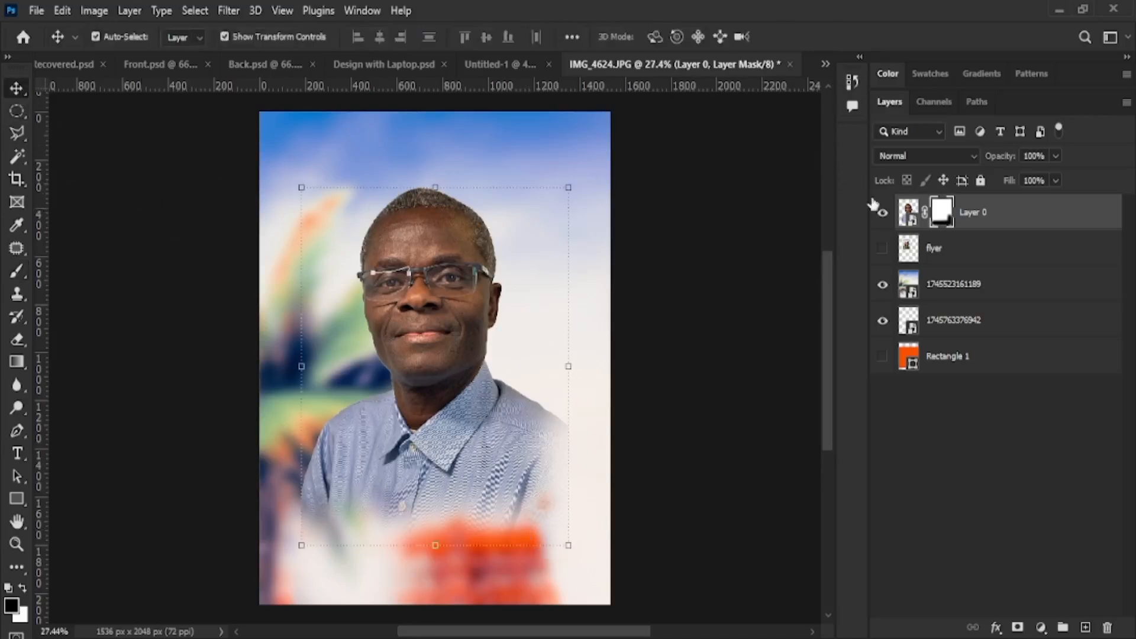
click(882, 212)
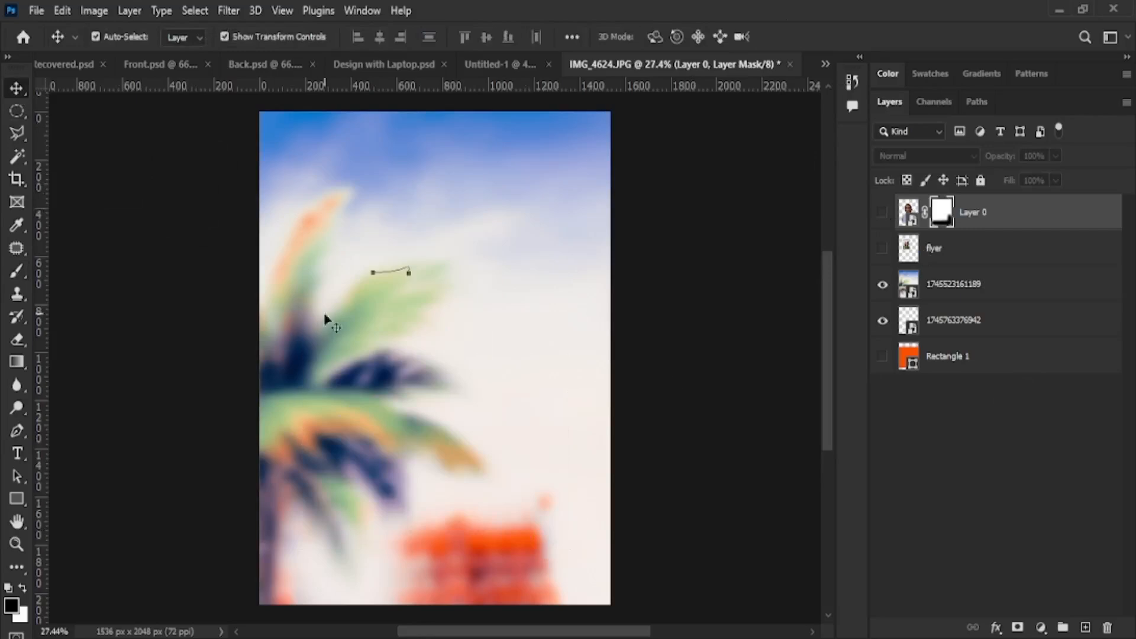
click(367, 279)
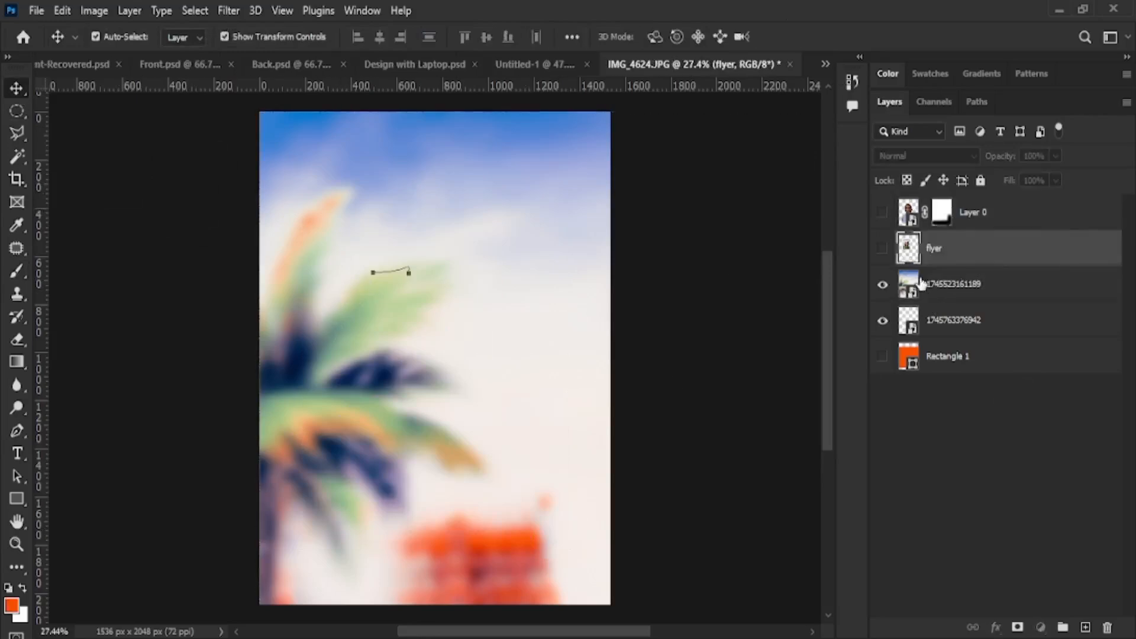
click(882, 285)
click(882, 285)
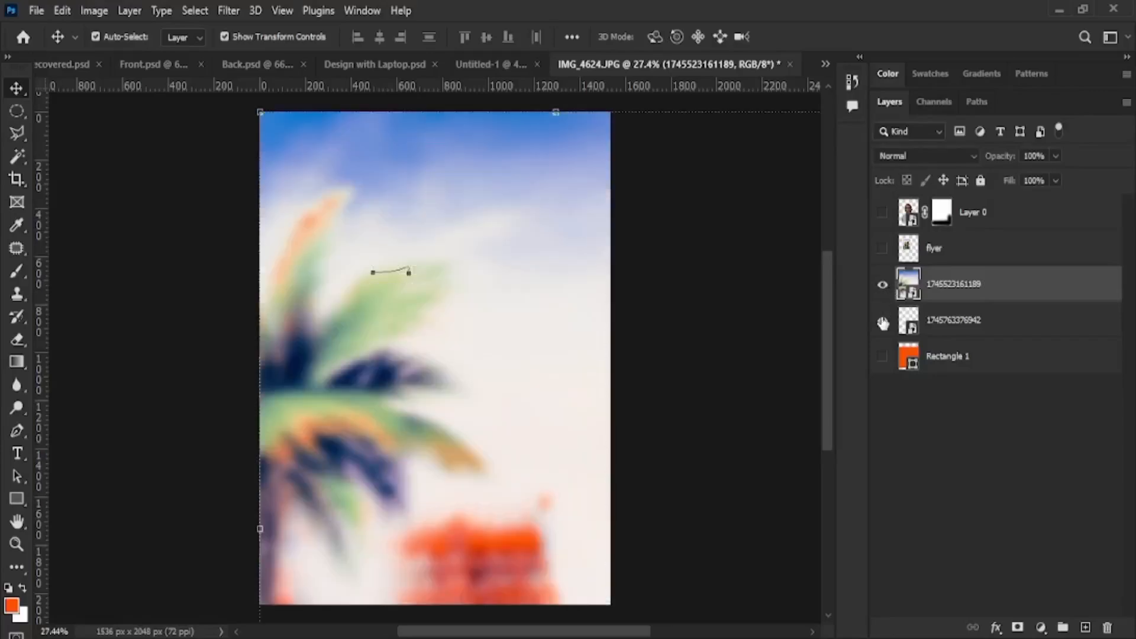
click(883, 321)
click(159, 465)
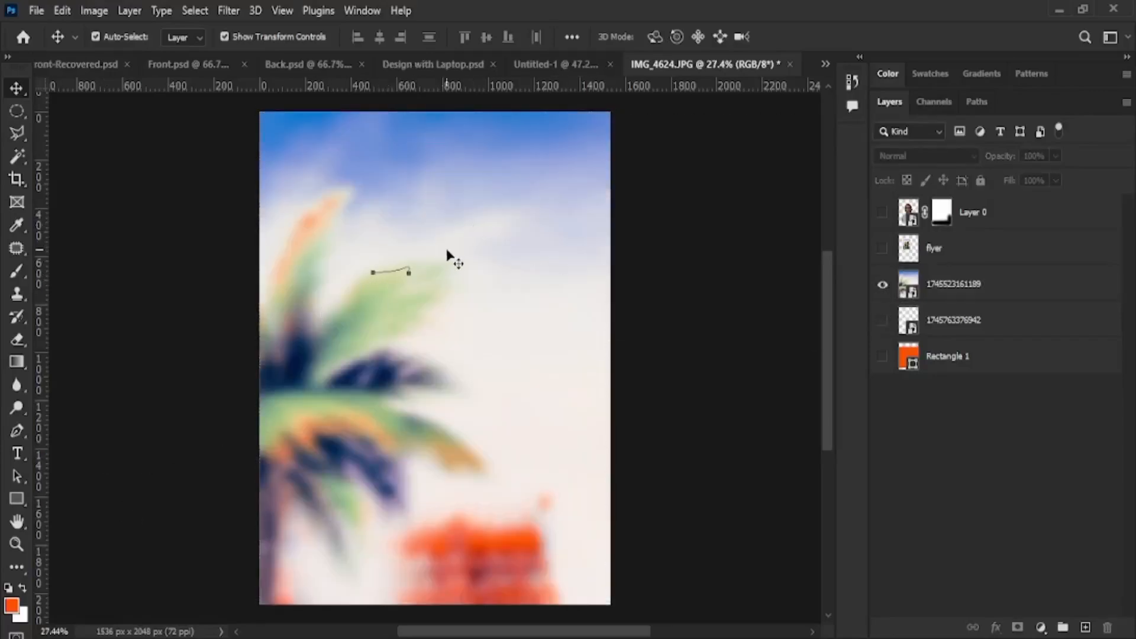
scroll(471, 272, down, 1)
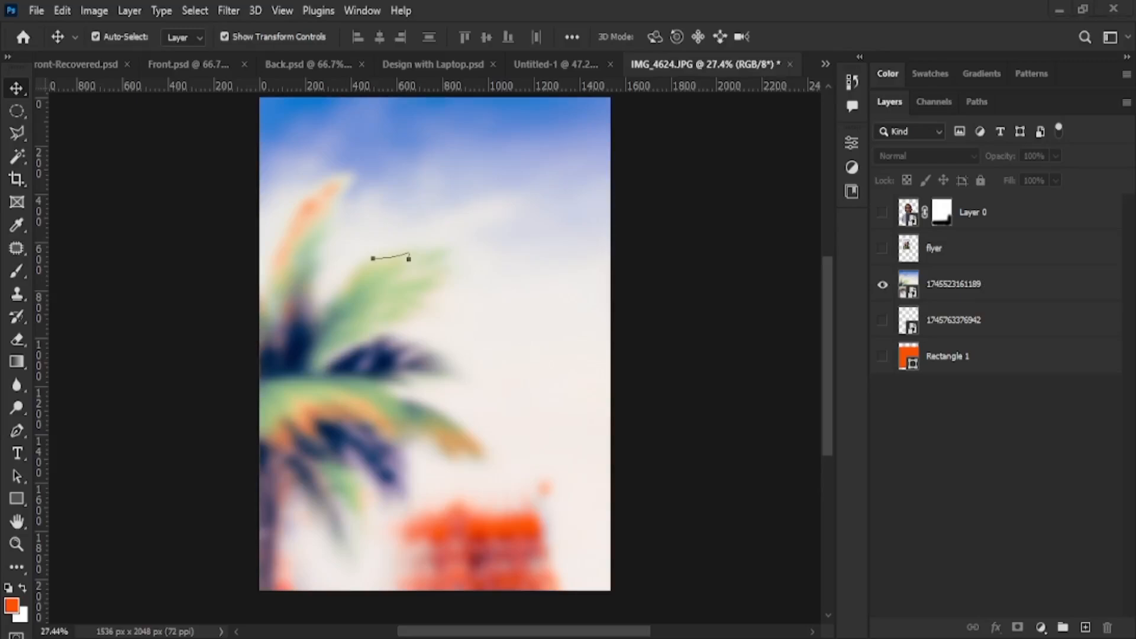
Select the palm background layer and brighten it with a Levels adjustment
click(509, 309)
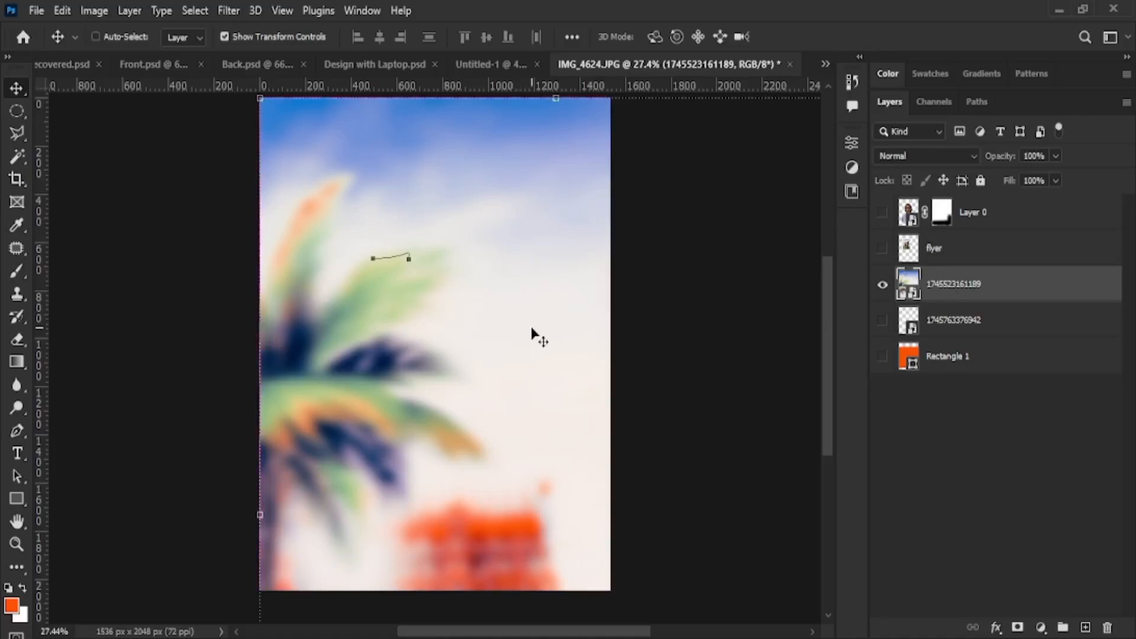
key(i)
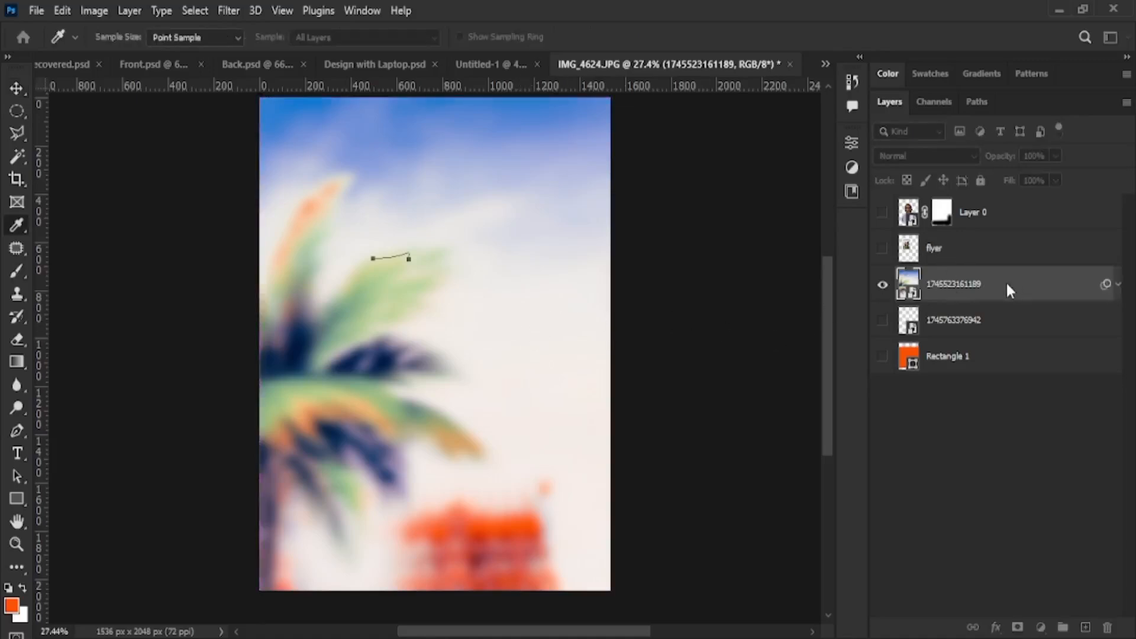
mouse_move(971, 289)
mouse_down()
mouse_move(953, 288)
mouse_move(975, 289)
mouse_up()
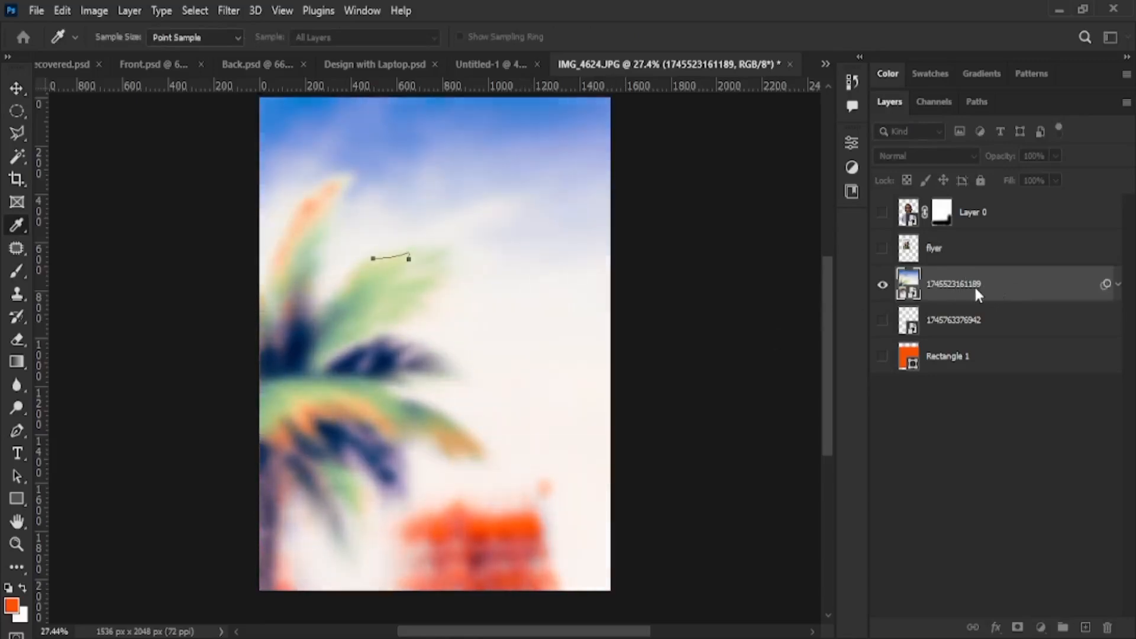
Apply the Levels brightening and commit three placed cut-out photos: first, jumping and smiling
click(1061, 122)
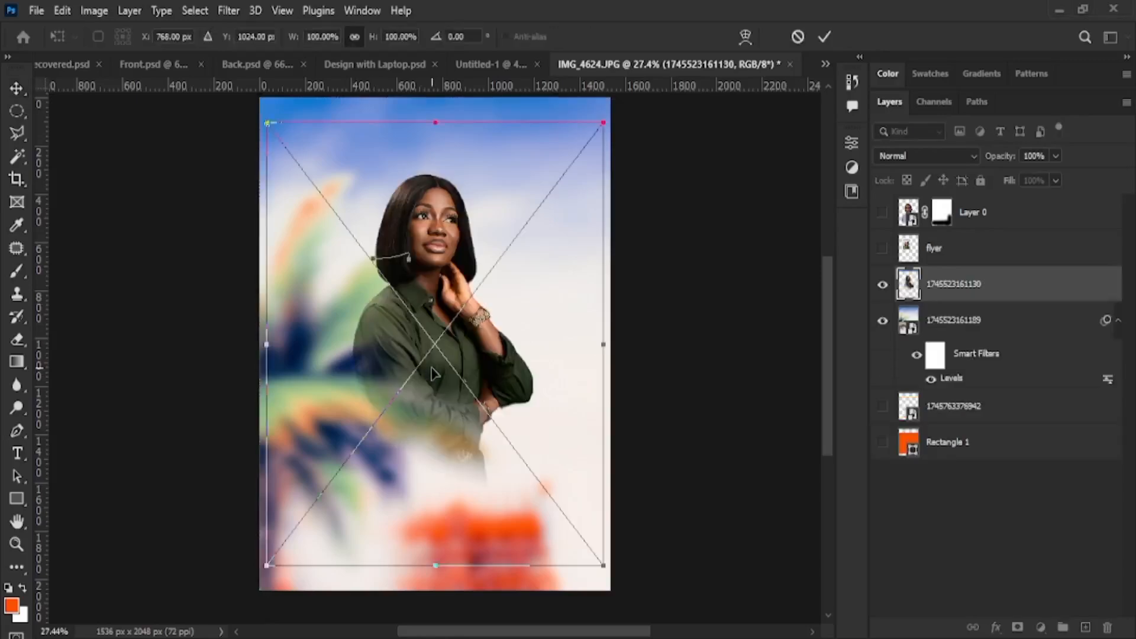
click(824, 36)
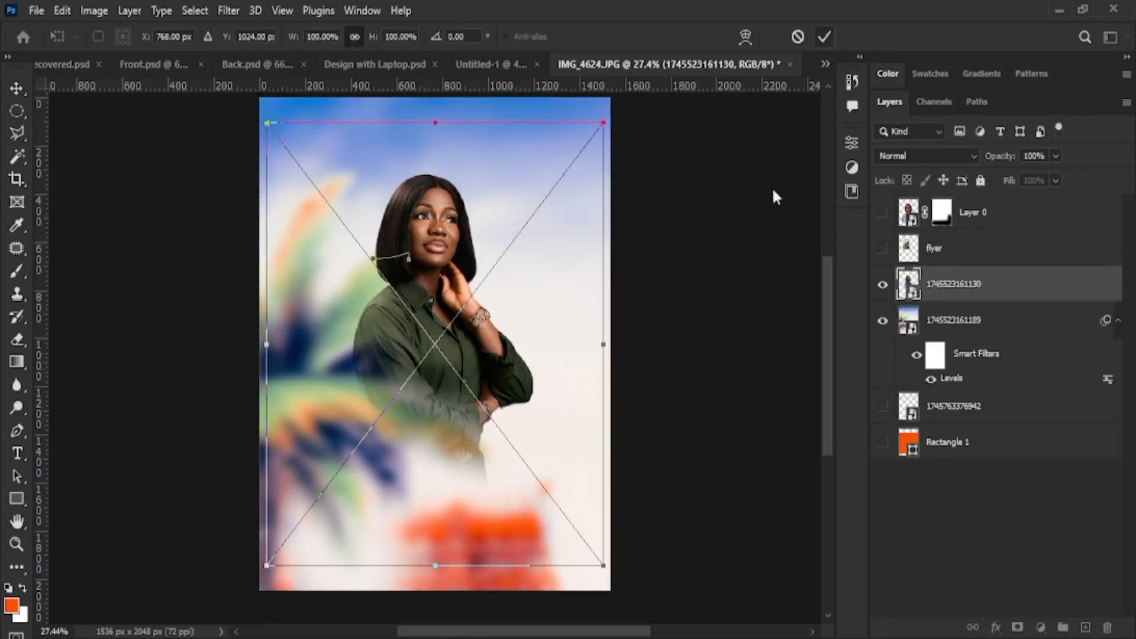
click(824, 37)
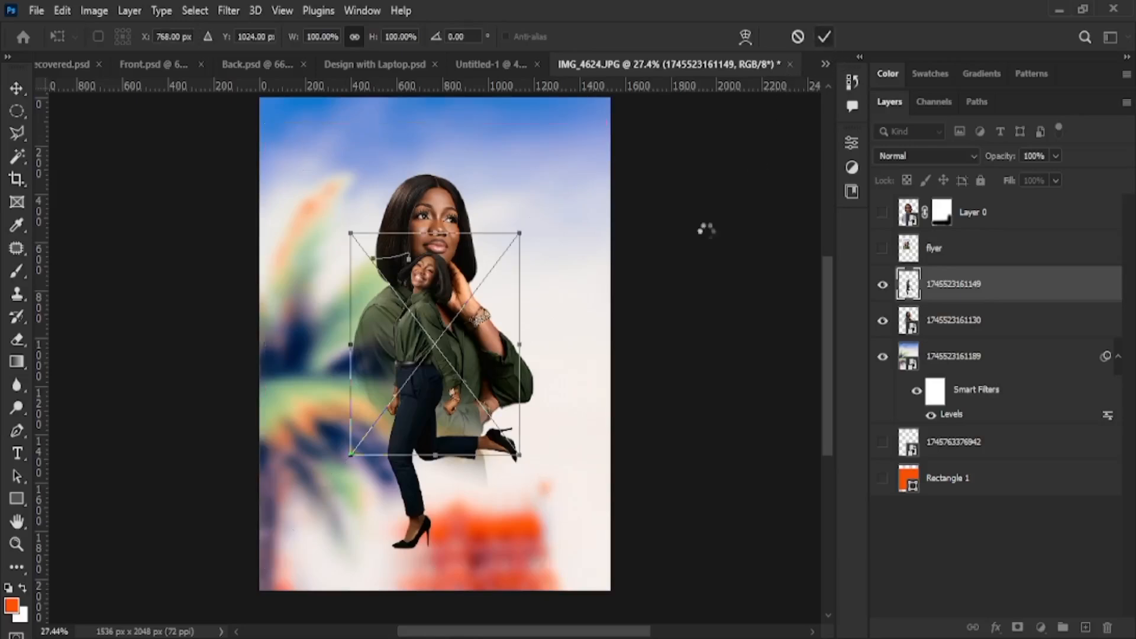
click(824, 37)
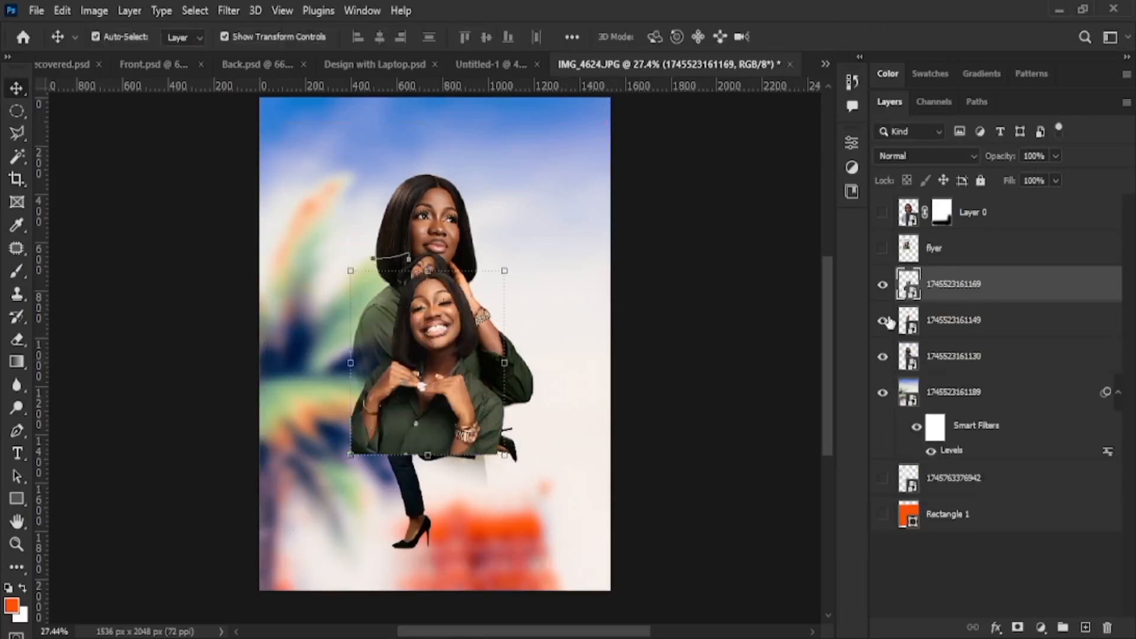
Show the reference flyer layer and move it to the canvas top-left
click(882, 248)
click(935, 248)
drag(462, 242, 355, 215)
Move the smiling heart-hands photo down-left and try a resize, then undo and cancel it
click(438, 402)
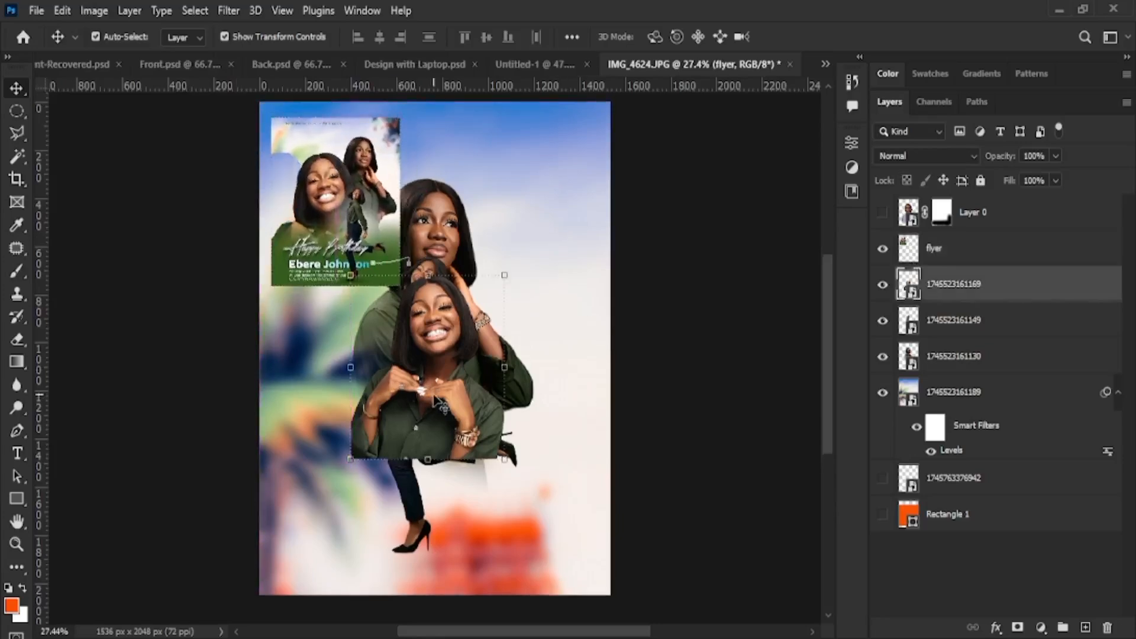
drag(438, 402, 414, 453)
key(ctrl+t)
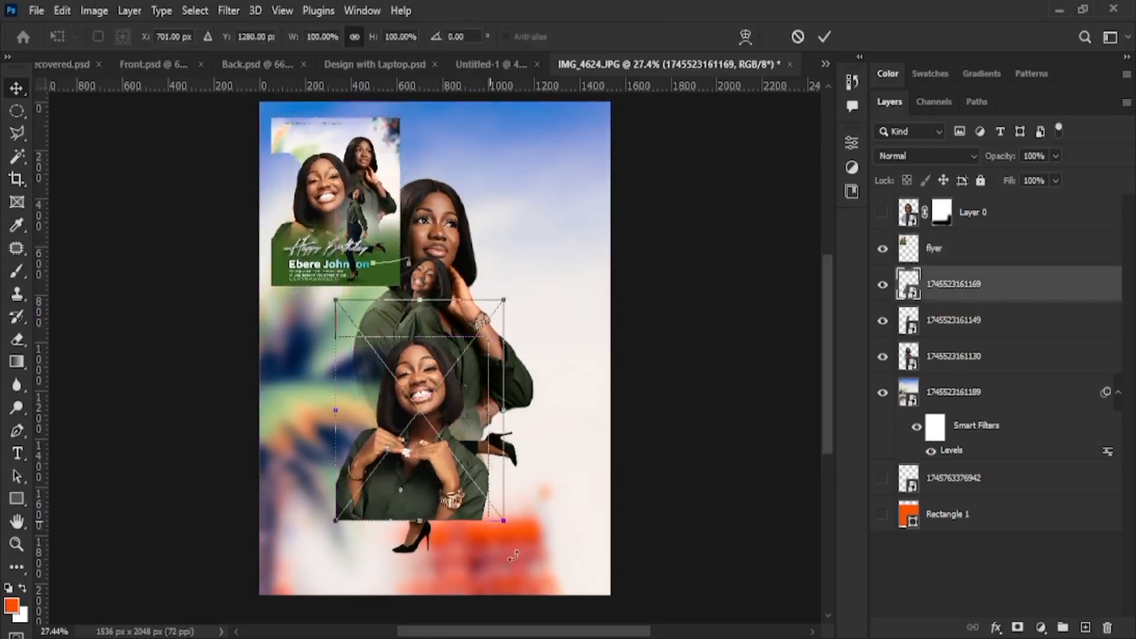
drag(503, 520, 582, 611)
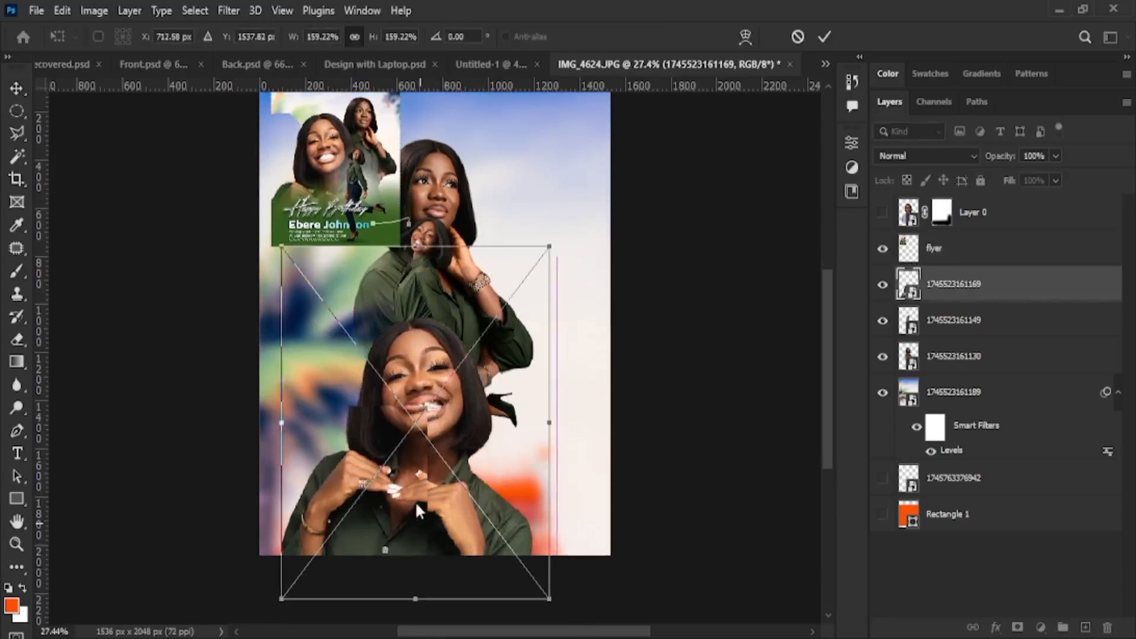
drag(416, 504, 399, 465)
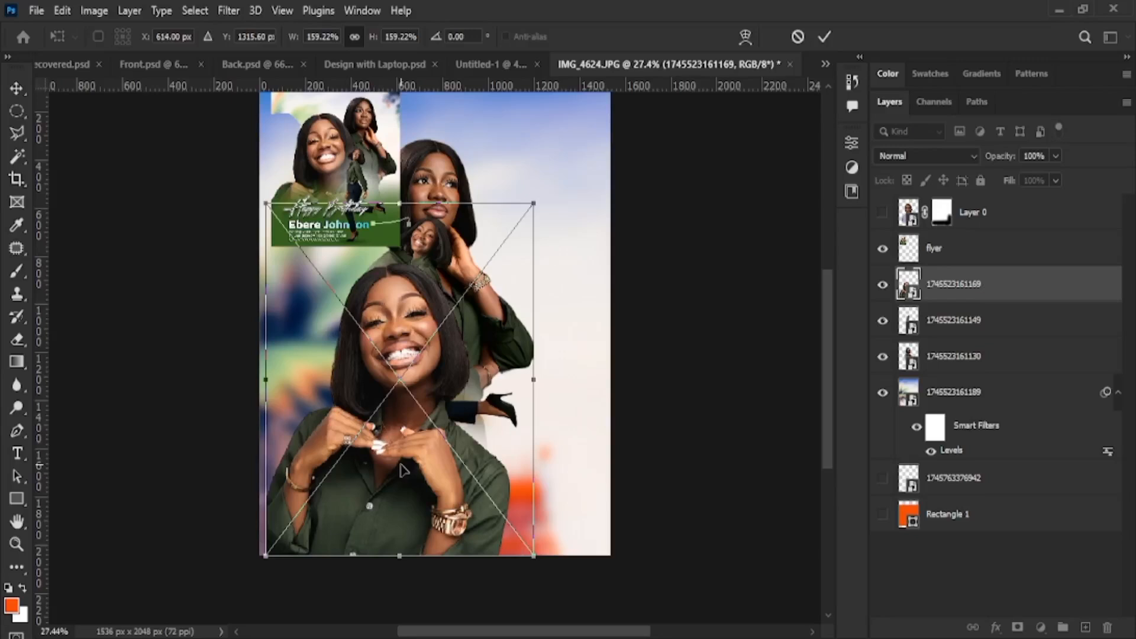
key(ctrl+z)
key(ctrl+z)
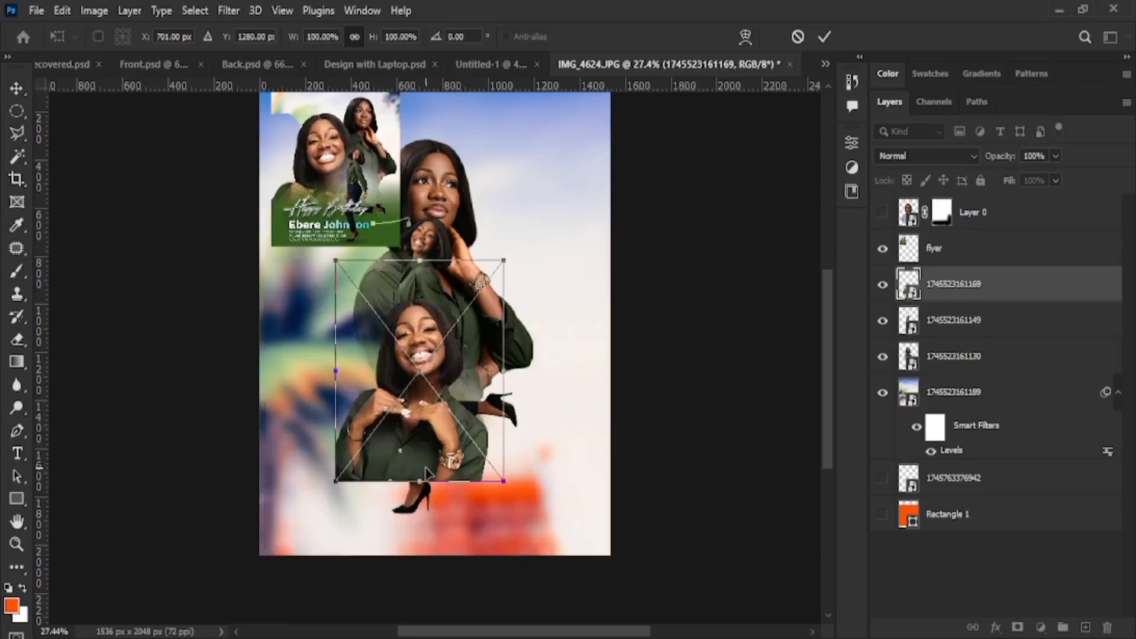
key(Escape)
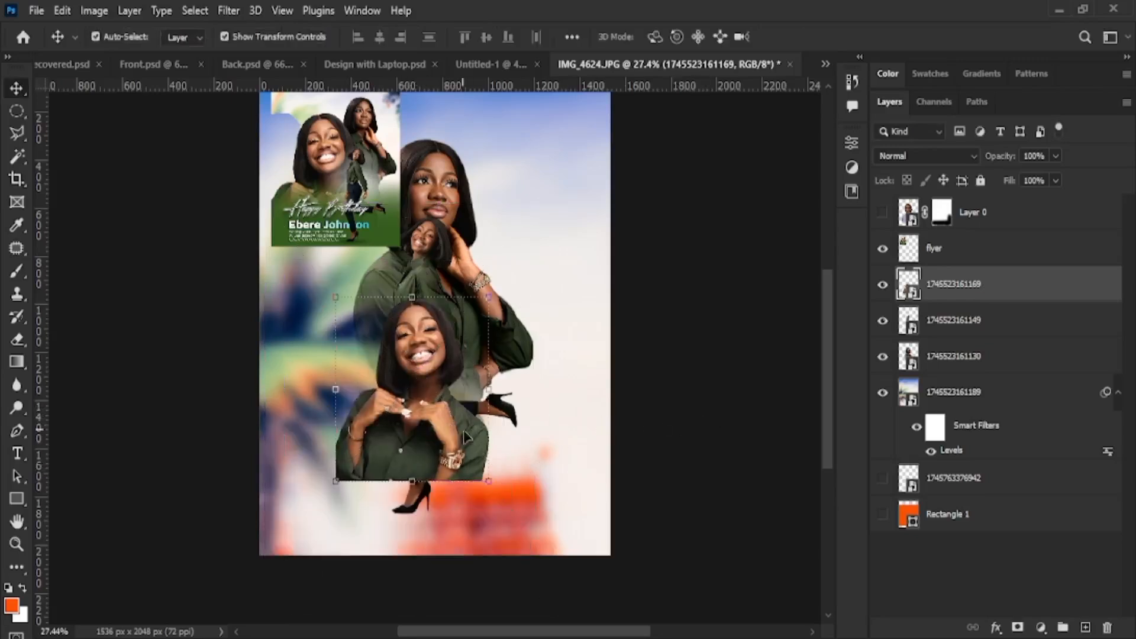
Enlarge the smiling photo to about 164% at lower left, commit, and lock its layer
drag(489, 480, 562, 578)
drag(449, 533, 409, 504)
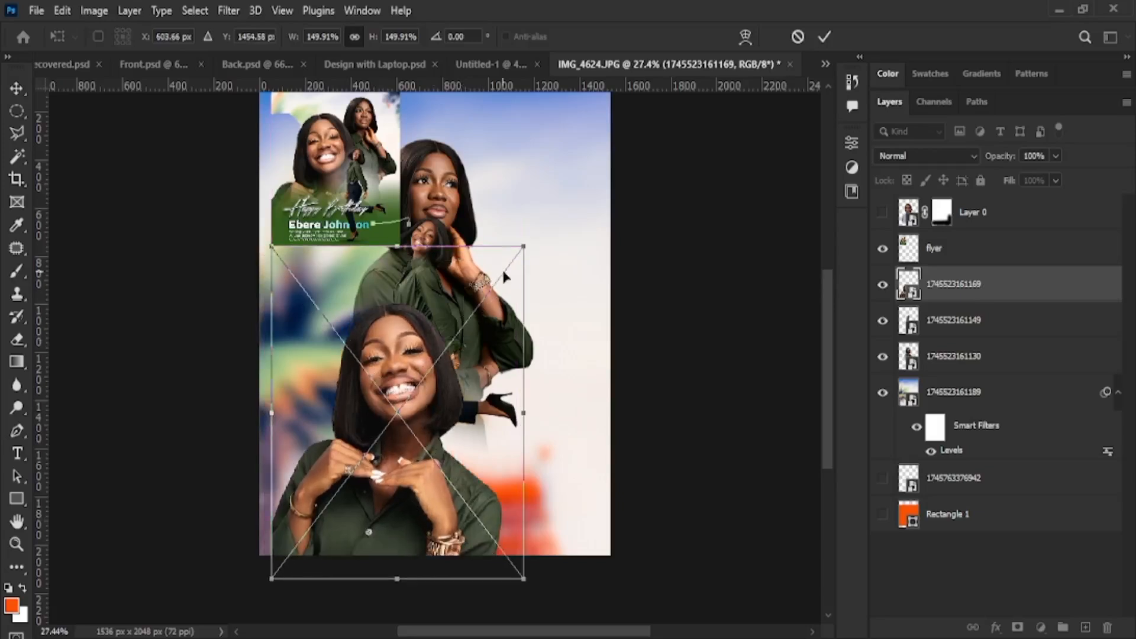
drag(524, 245, 551, 222)
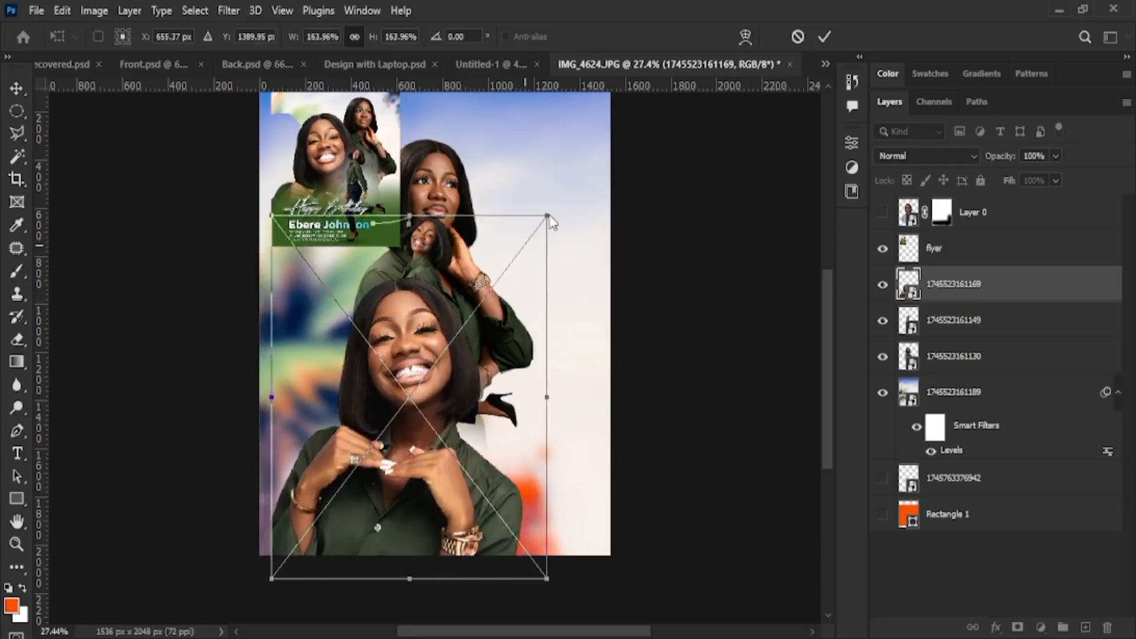
drag(444, 387, 421, 387)
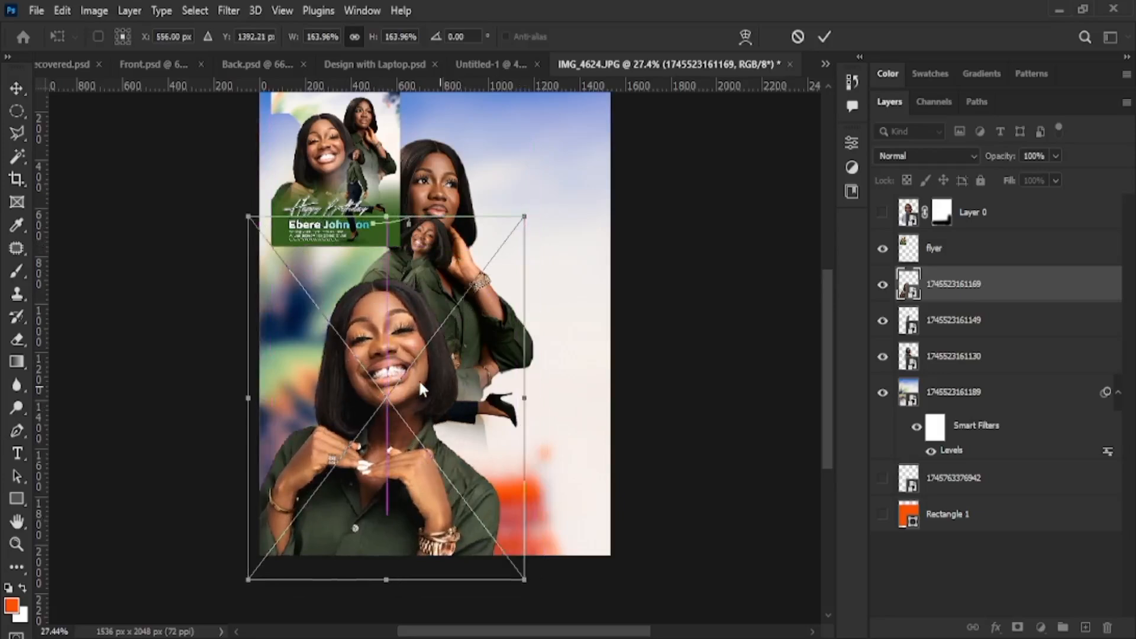
key(Return)
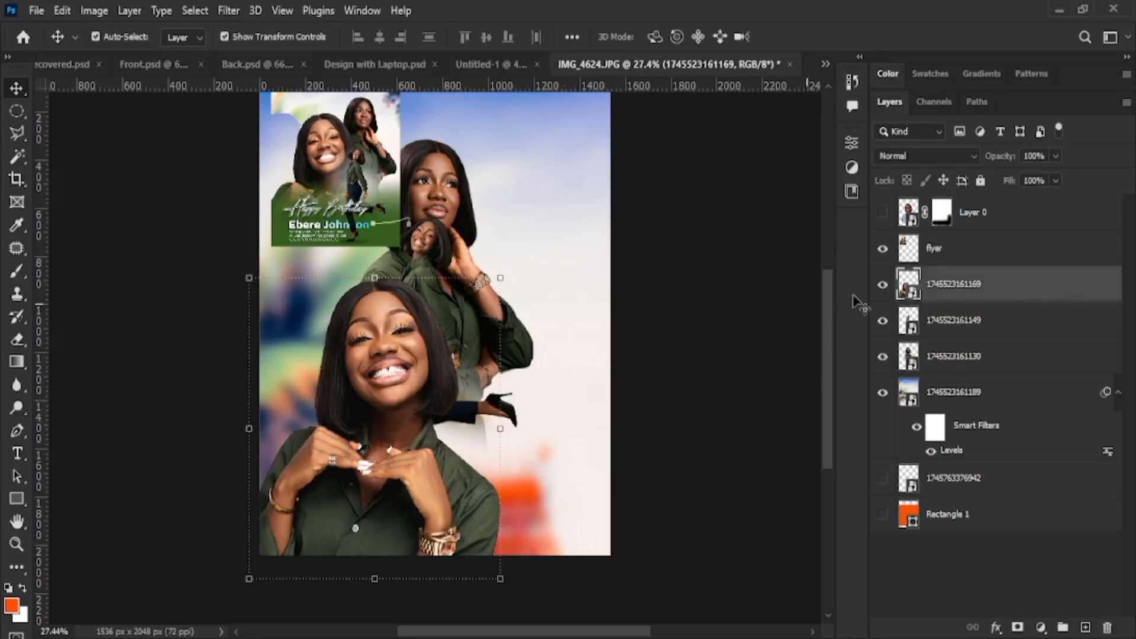
click(981, 180)
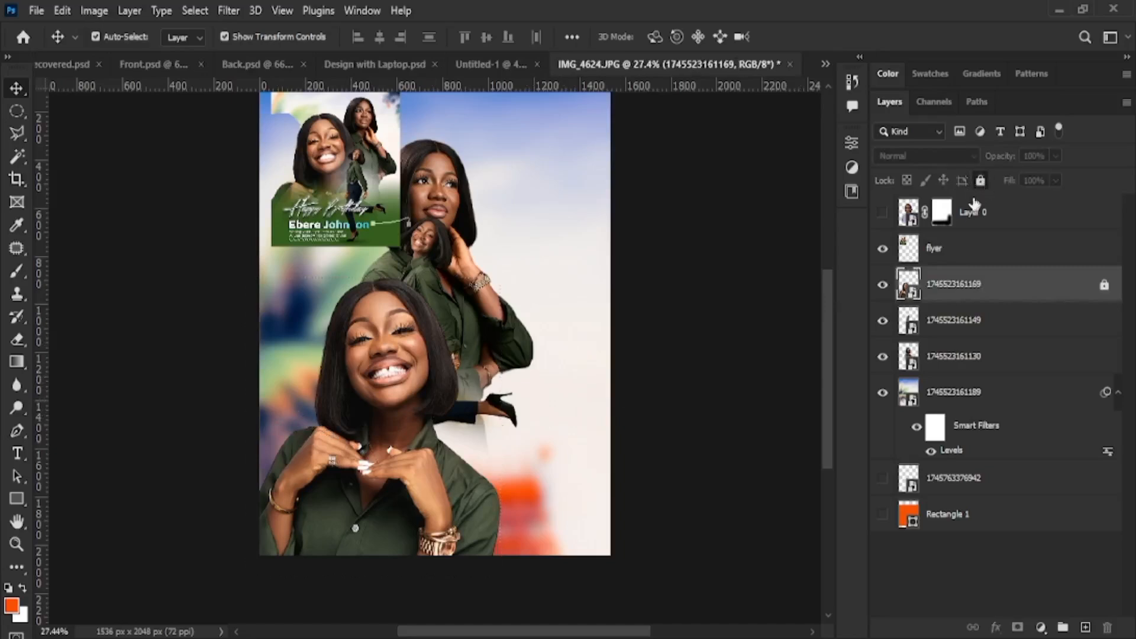
click(783, 390)
drag(287, 462, 481, 495)
key(ctrl+z)
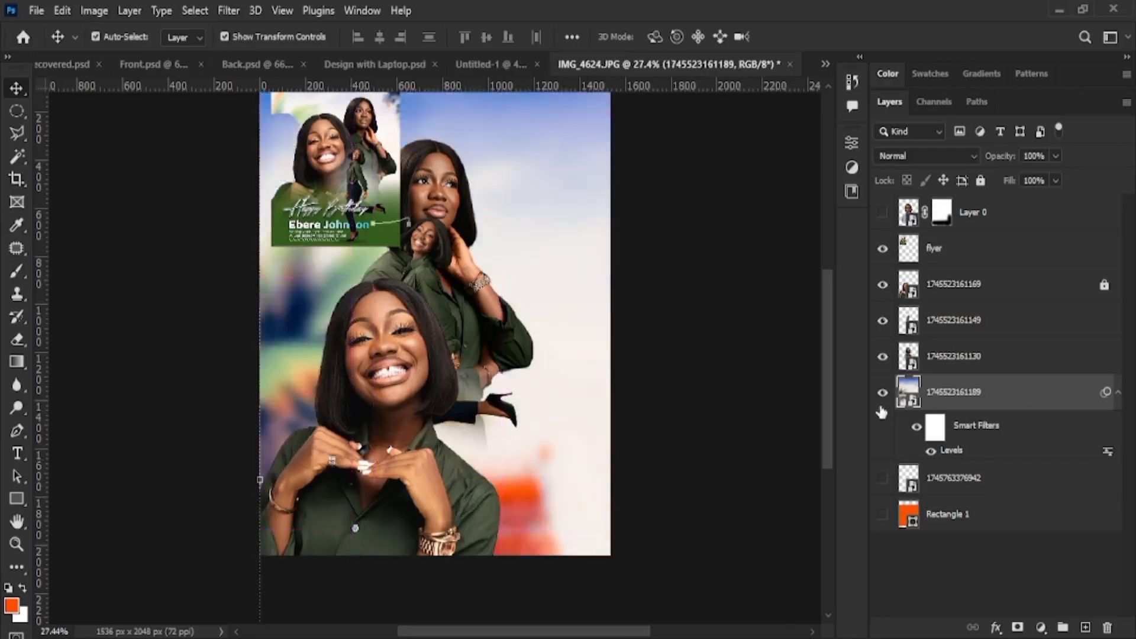
double_click(970, 393)
text(bg)
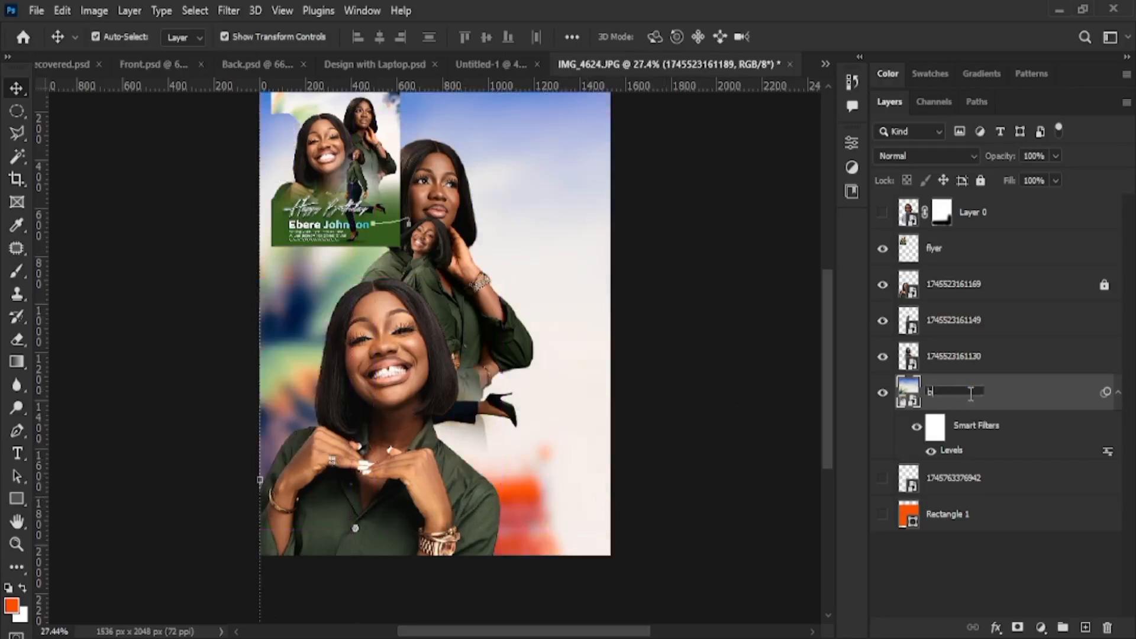
key(Return)
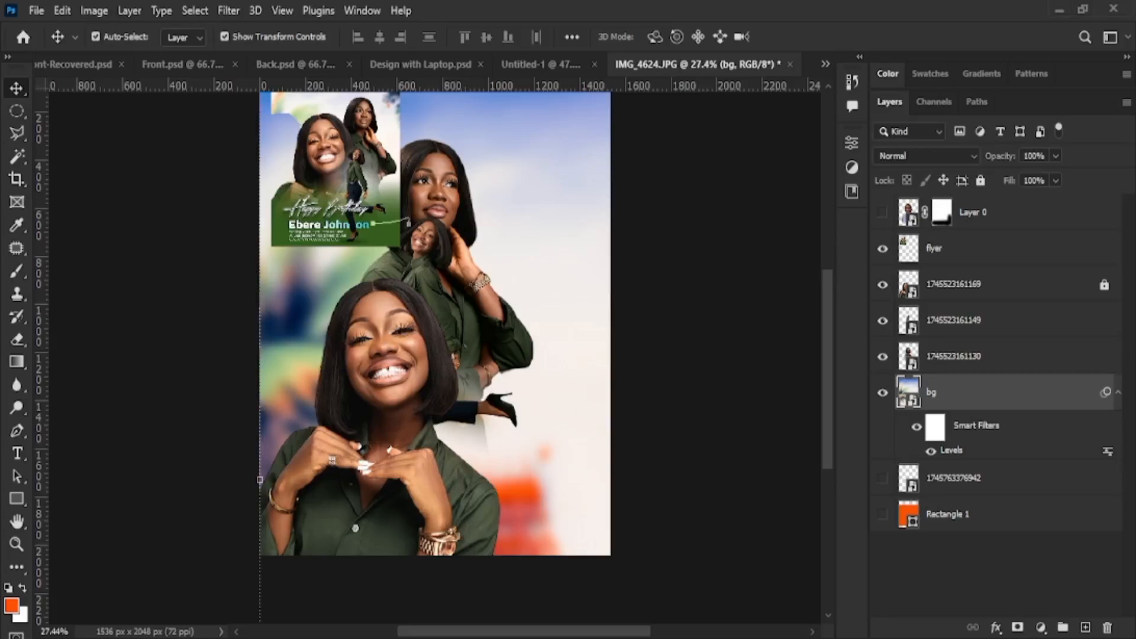
drag(544, 574, 420, 452)
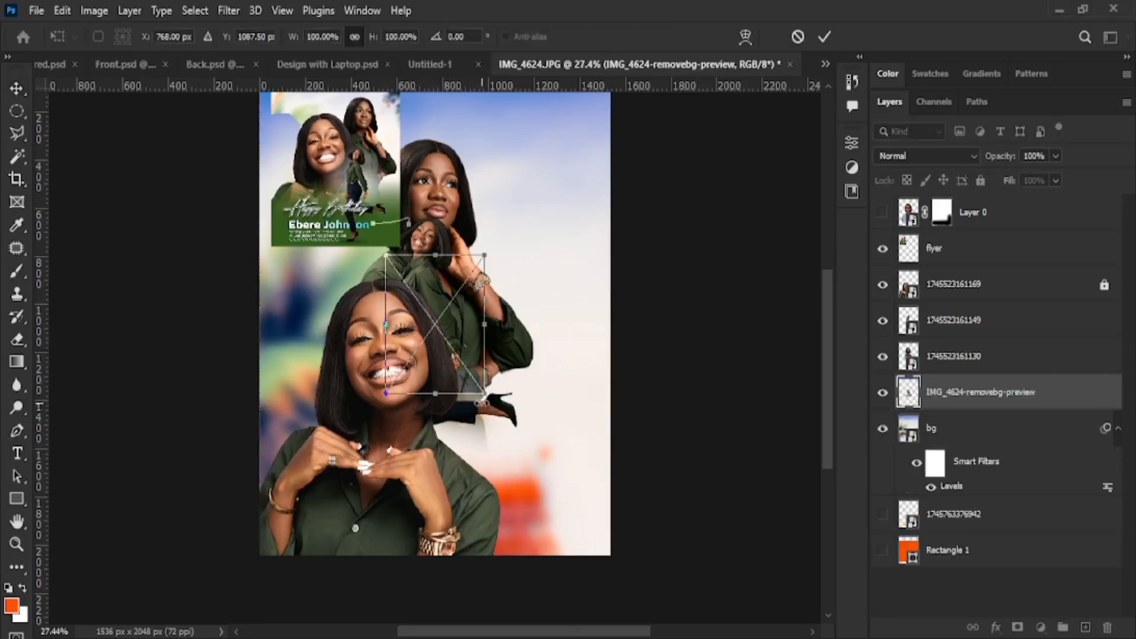
drag(484, 393, 675, 391)
drag(693, 538, 696, 539)
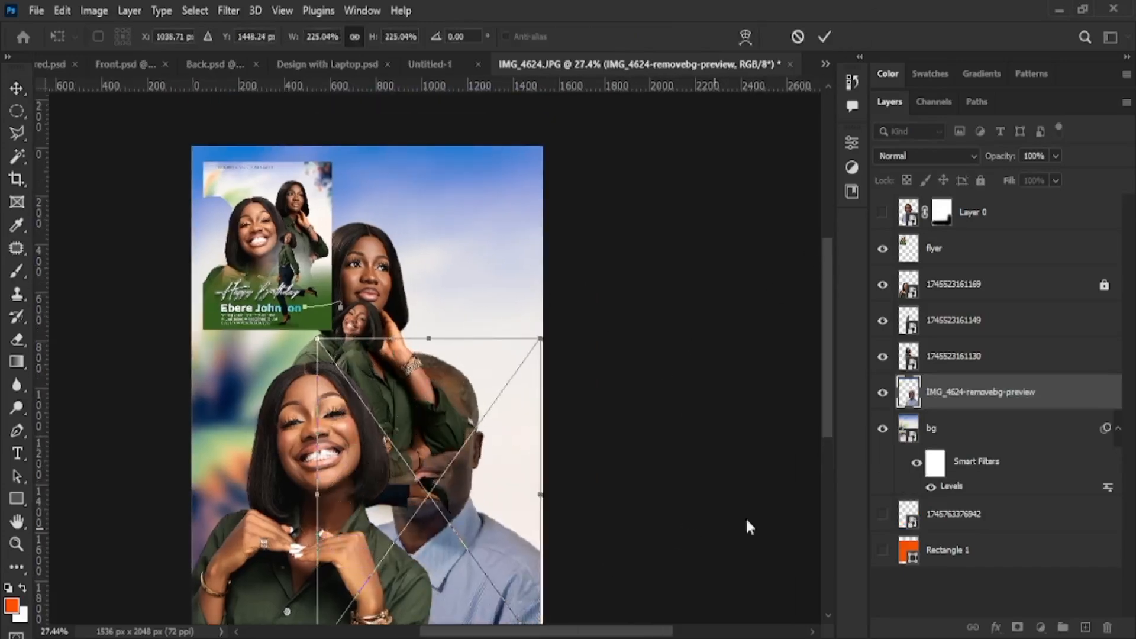
click(824, 36)
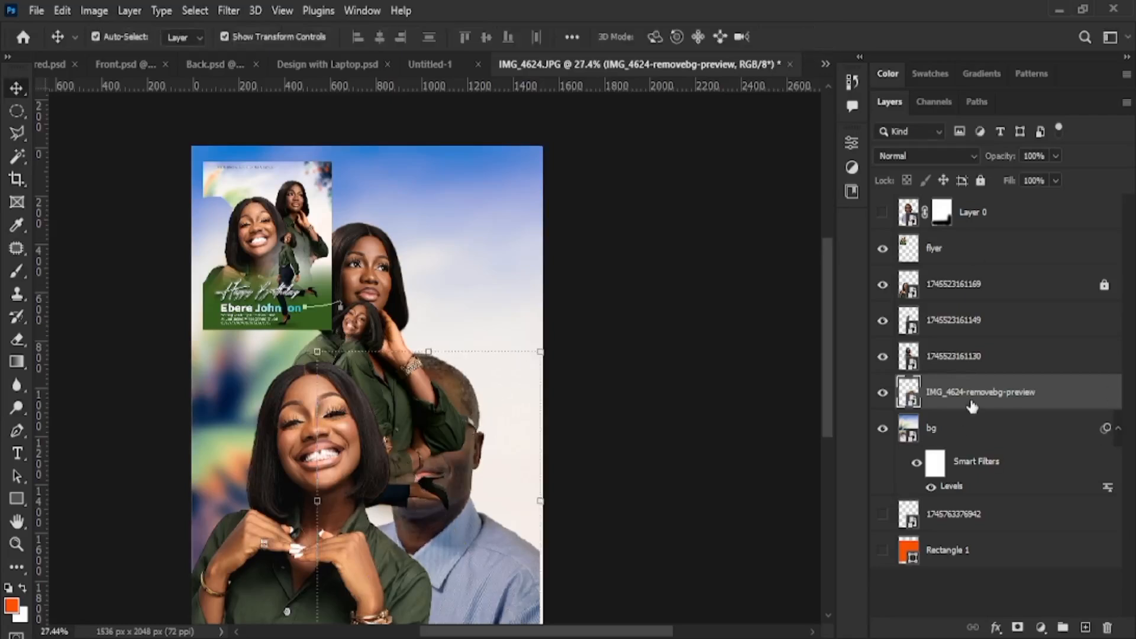
drag(972, 406, 962, 219)
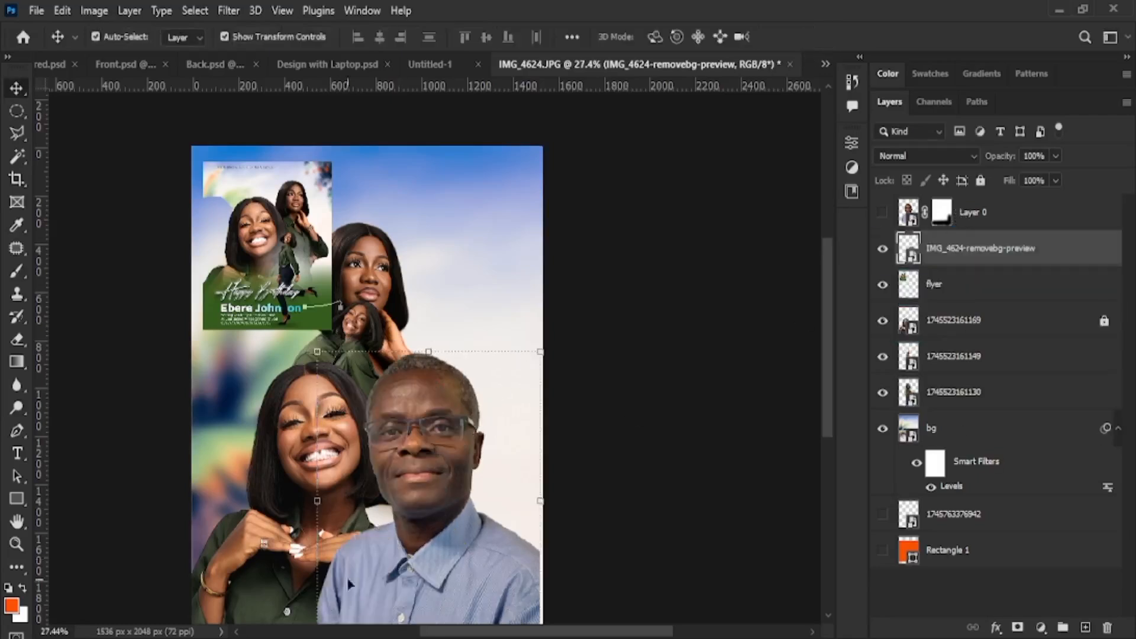
drag(404, 508, 345, 413)
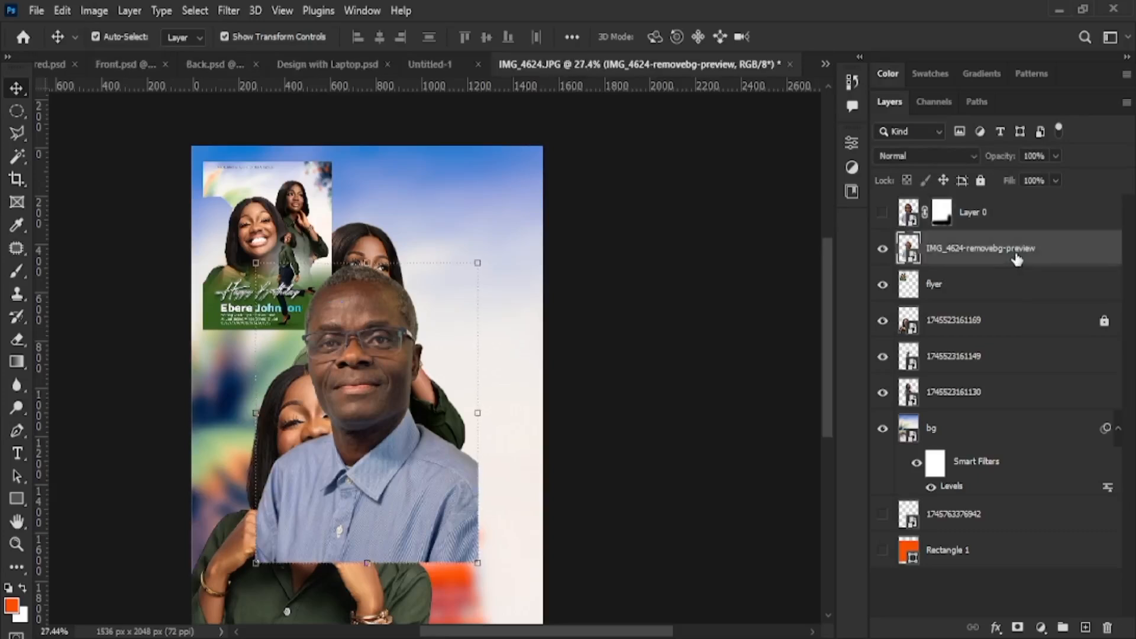
key(Delete)
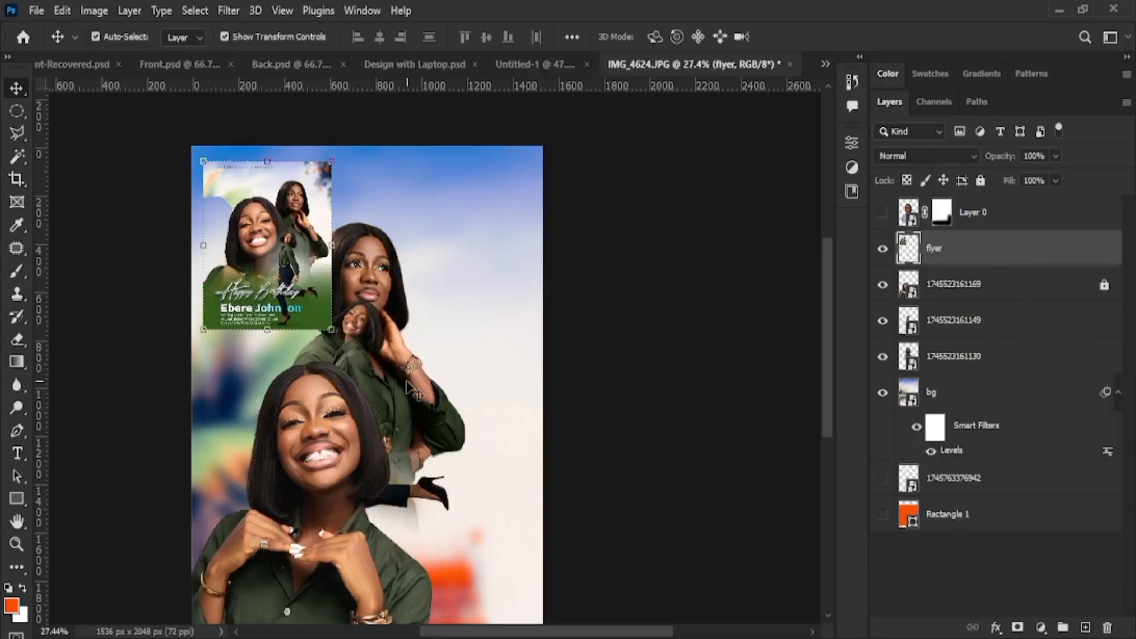
Bring the jumping figure layer to the top and shrink it to about 79%
scroll(408, 387, down, 5)
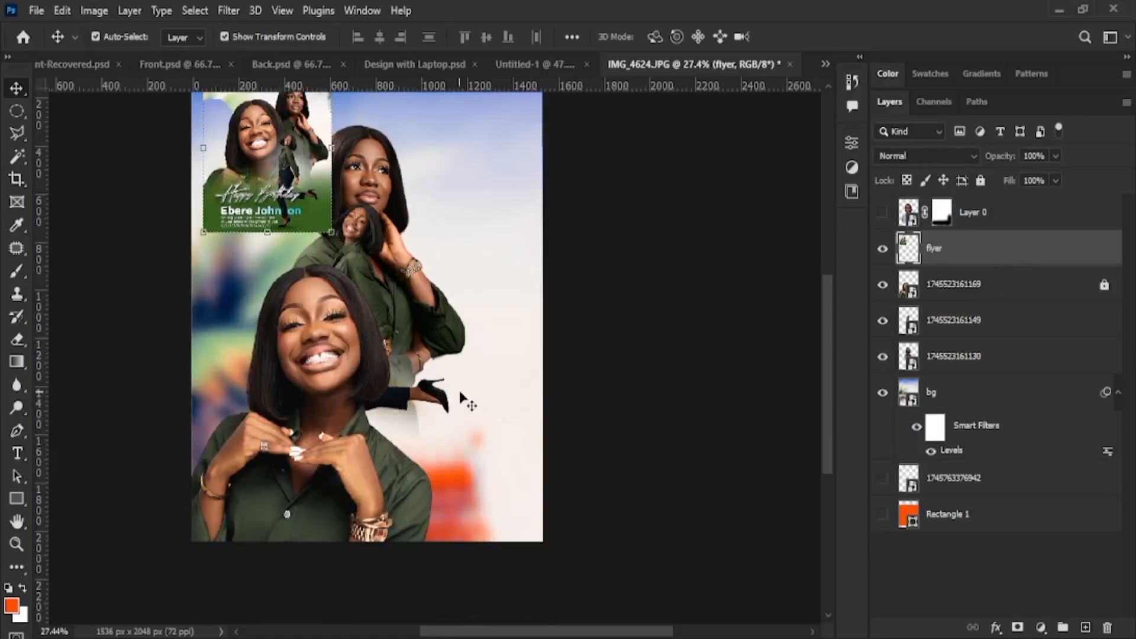
drag(373, 276, 431, 334)
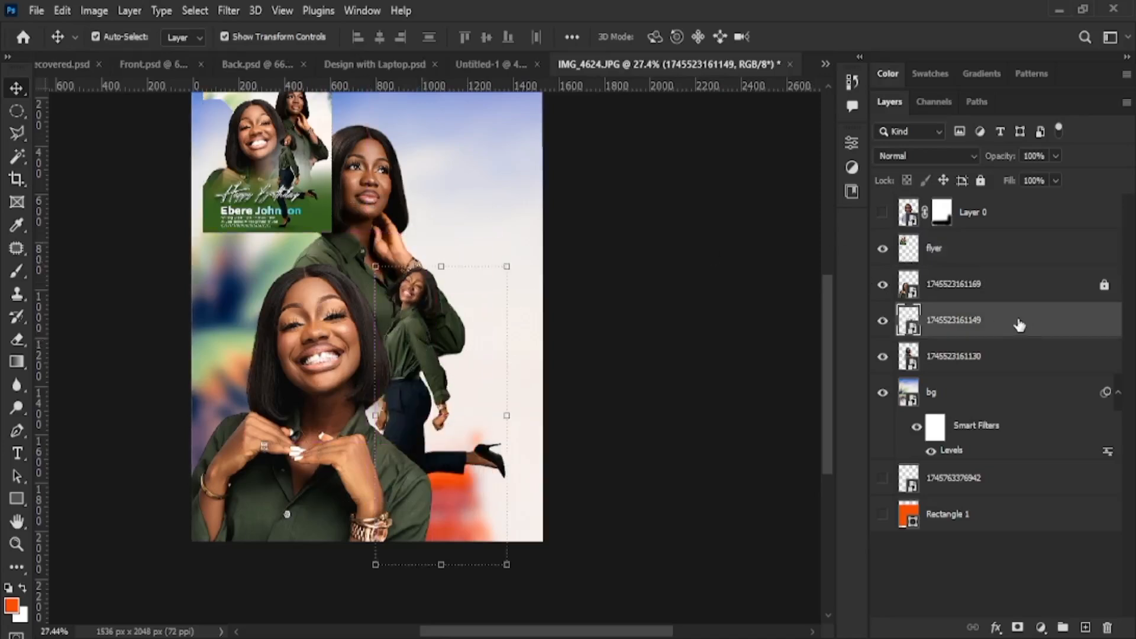
drag(1019, 325, 983, 218)
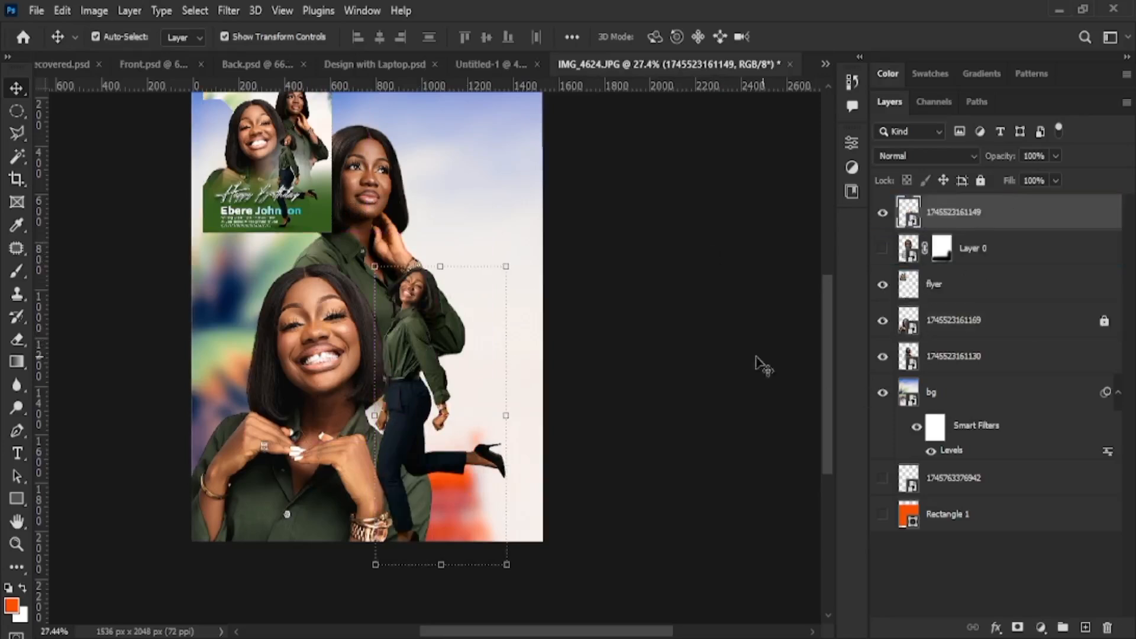
drag(416, 367, 355, 316)
key(ctrl+t)
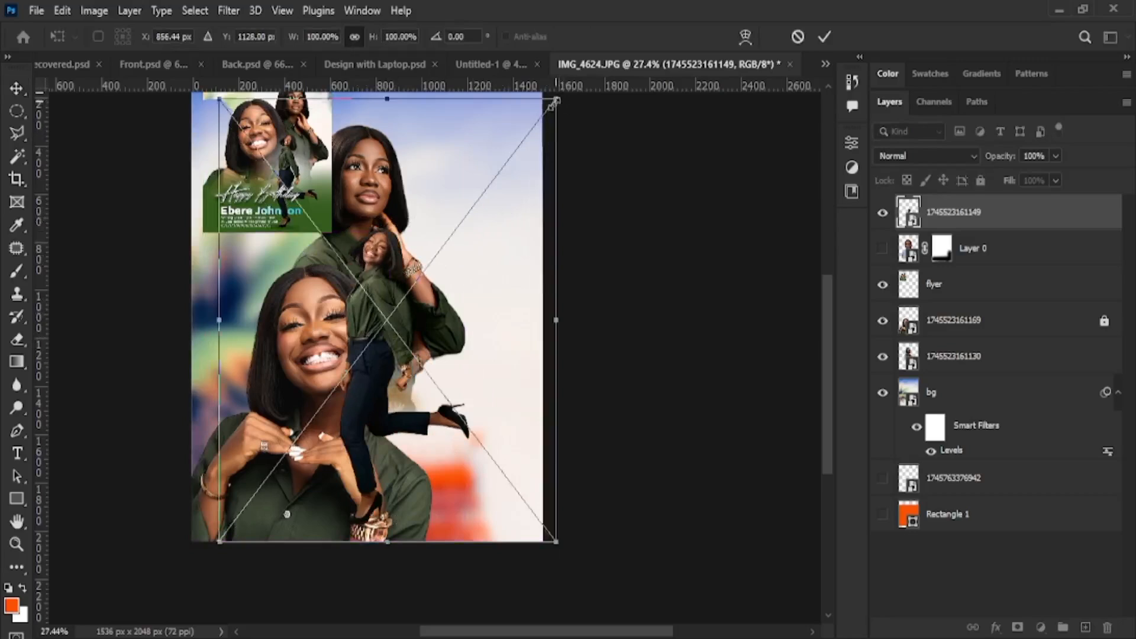
drag(555, 101, 484, 190)
drag(340, 387, 362, 395)
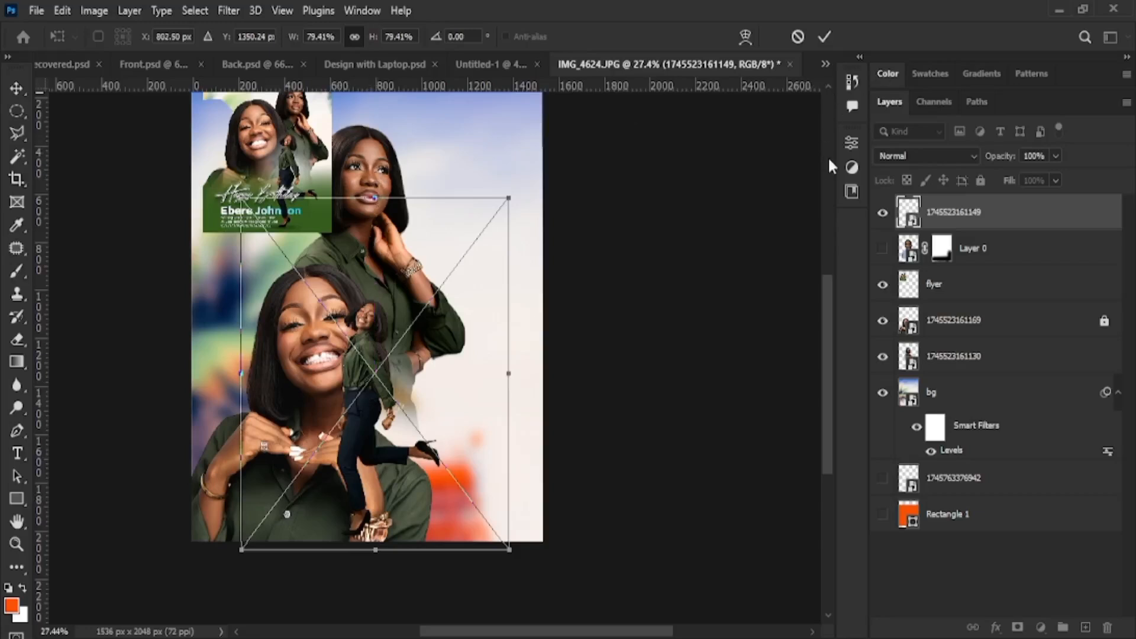
key(Return)
Move the standing woman and enlarge her to about 108%, then nudge the jumping figure right
click(353, 173)
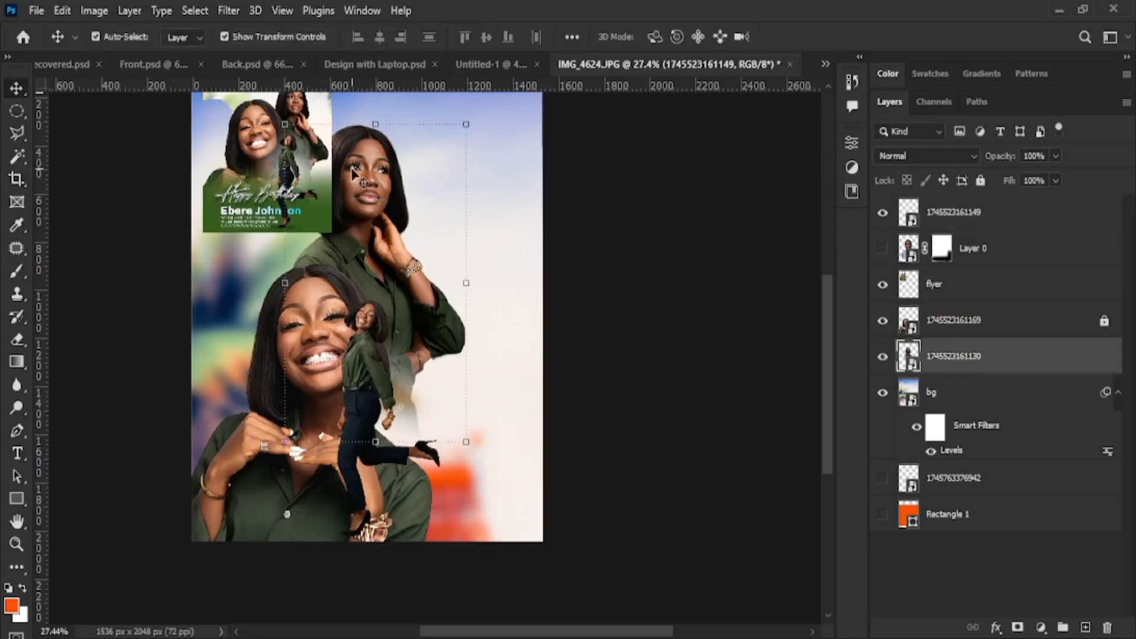
drag(353, 173, 411, 252)
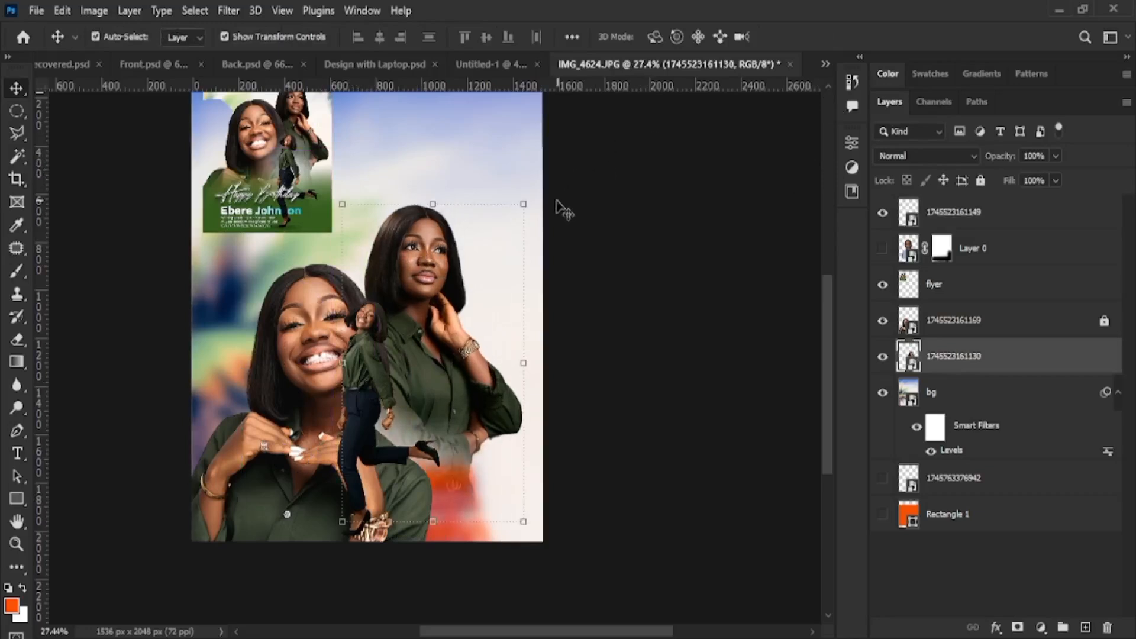
key(ctrl+t)
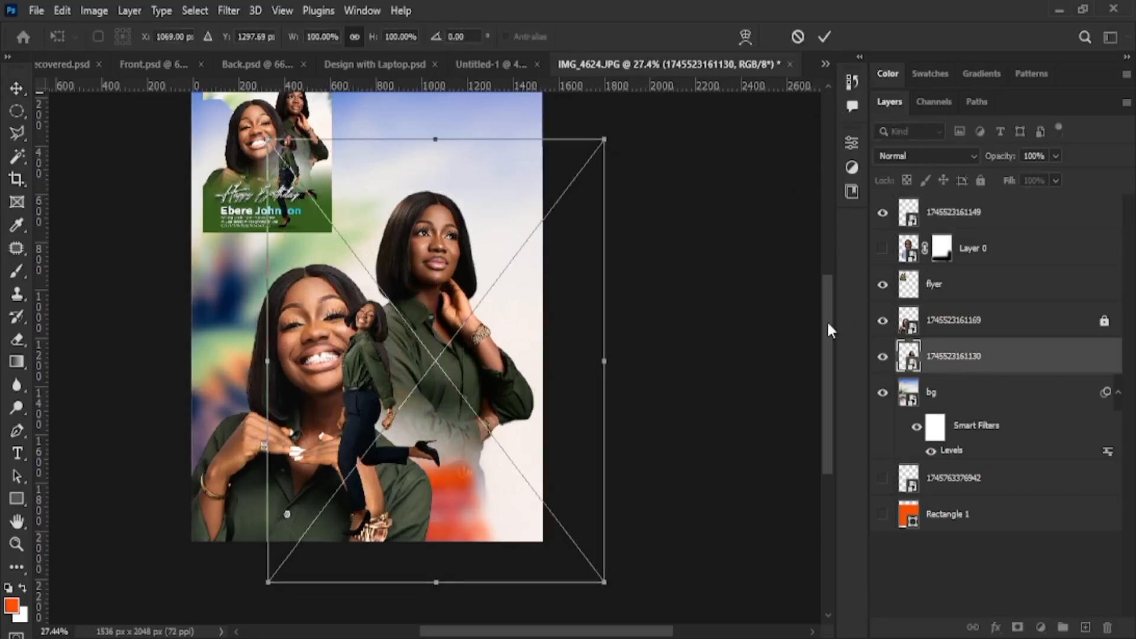
drag(826, 321, 826, 277)
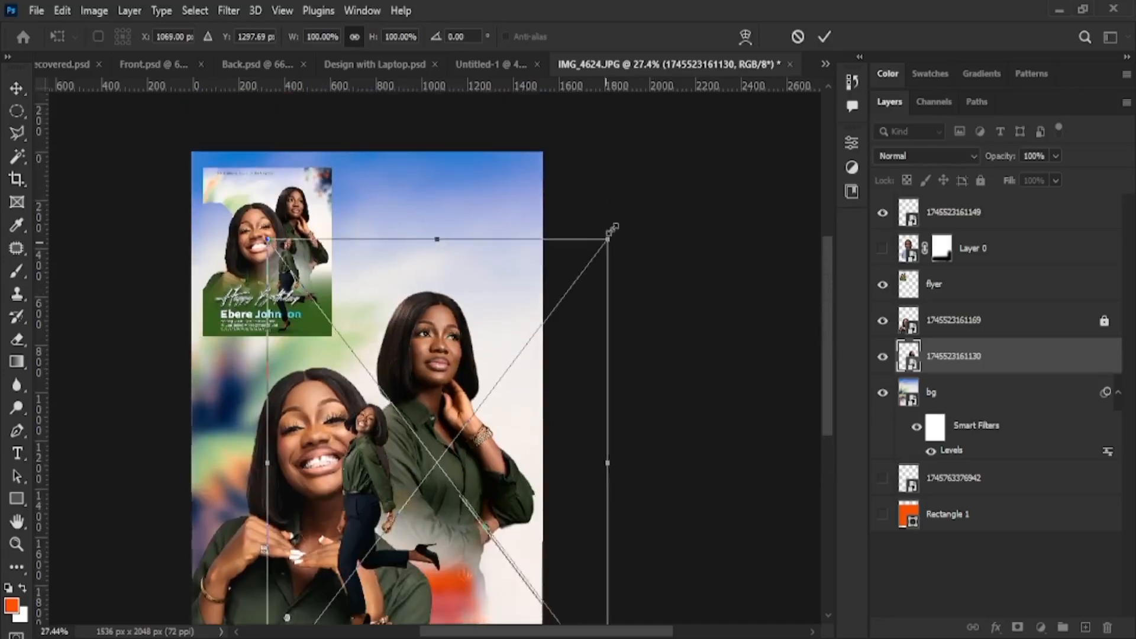
drag(613, 229, 635, 200)
drag(432, 342, 395, 344)
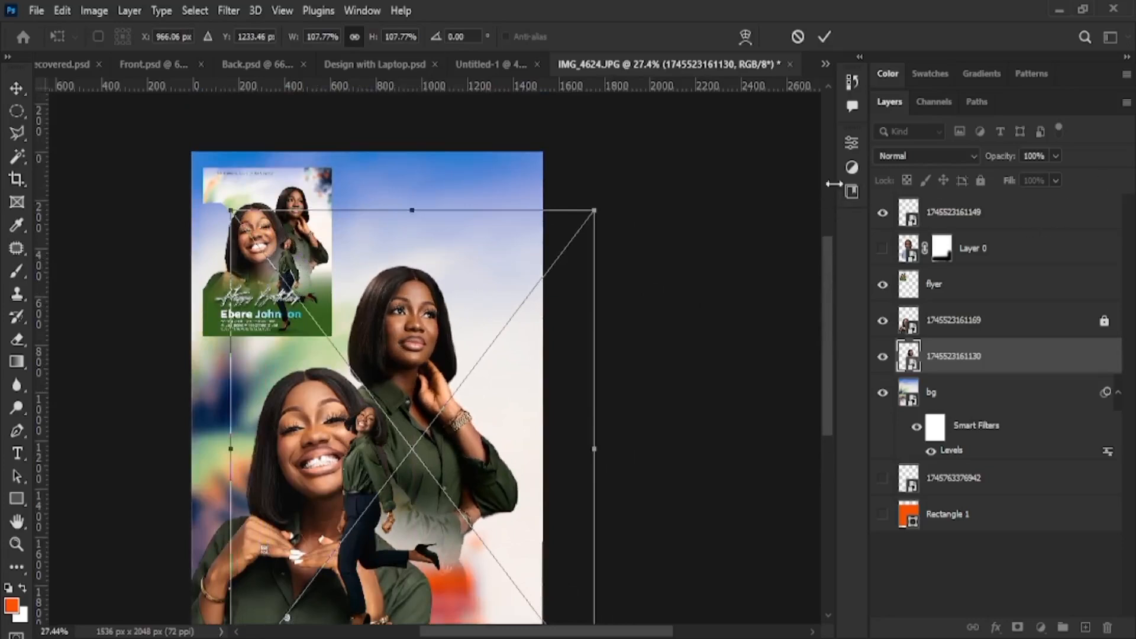
click(825, 36)
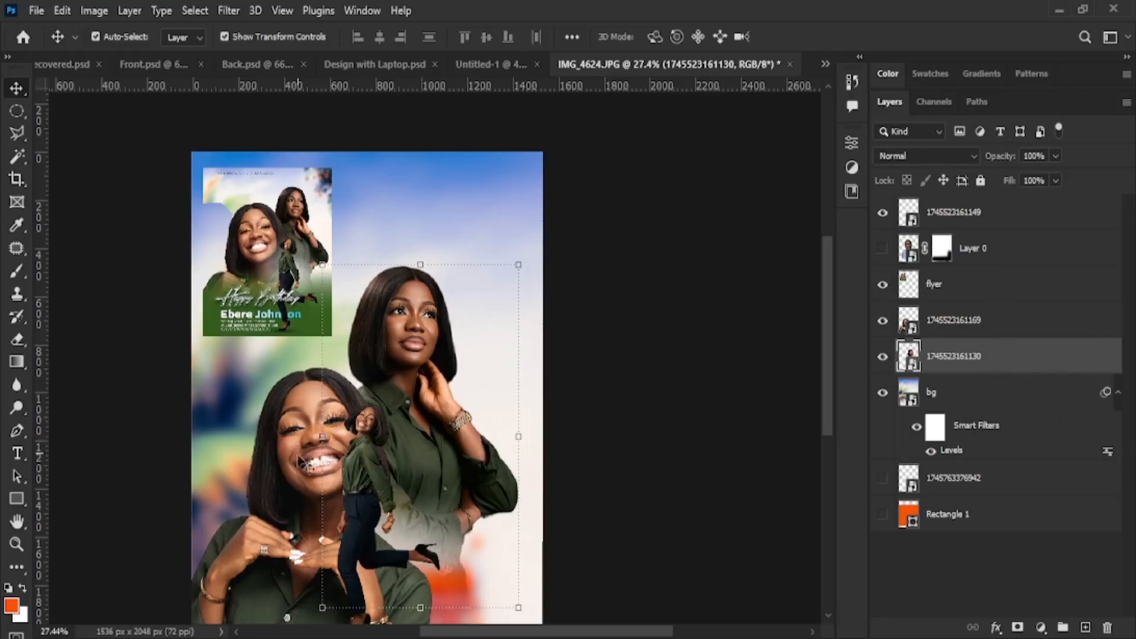
drag(378, 490, 406, 487)
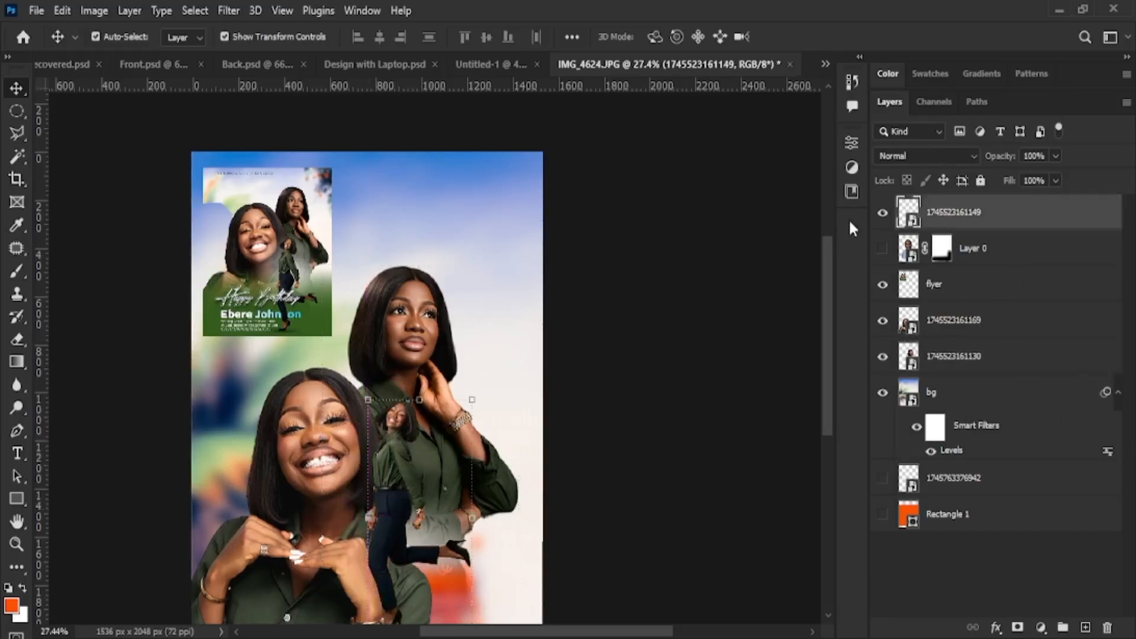
Hide the small jumping figure and enlarge the smiling portrait to about 173%
click(882, 214)
click(372, 471)
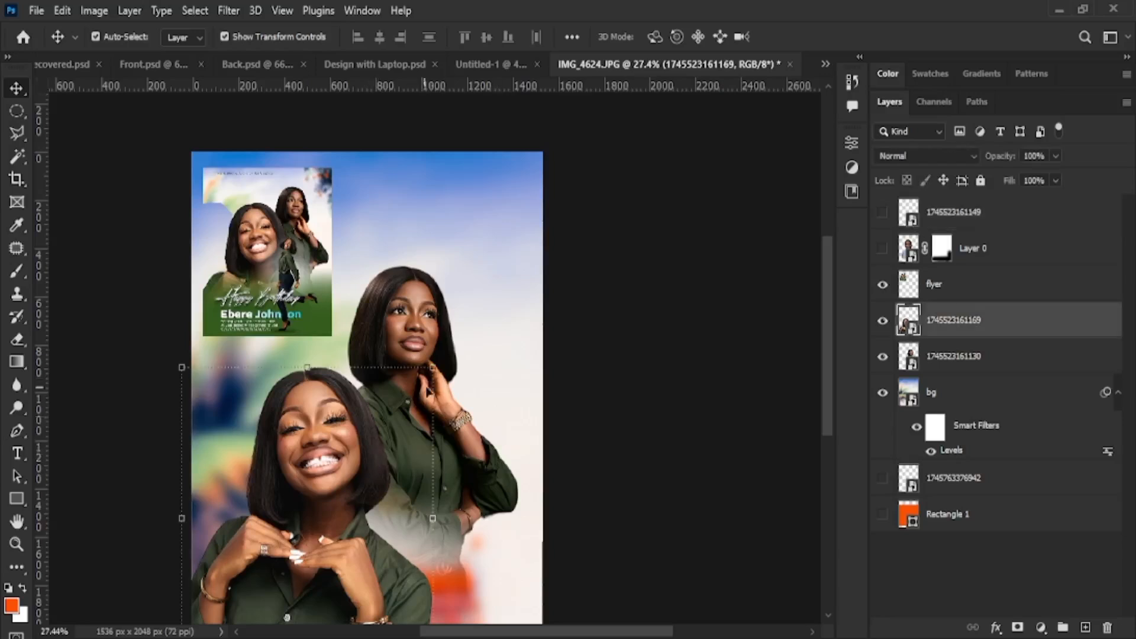
drag(432, 368, 474, 275)
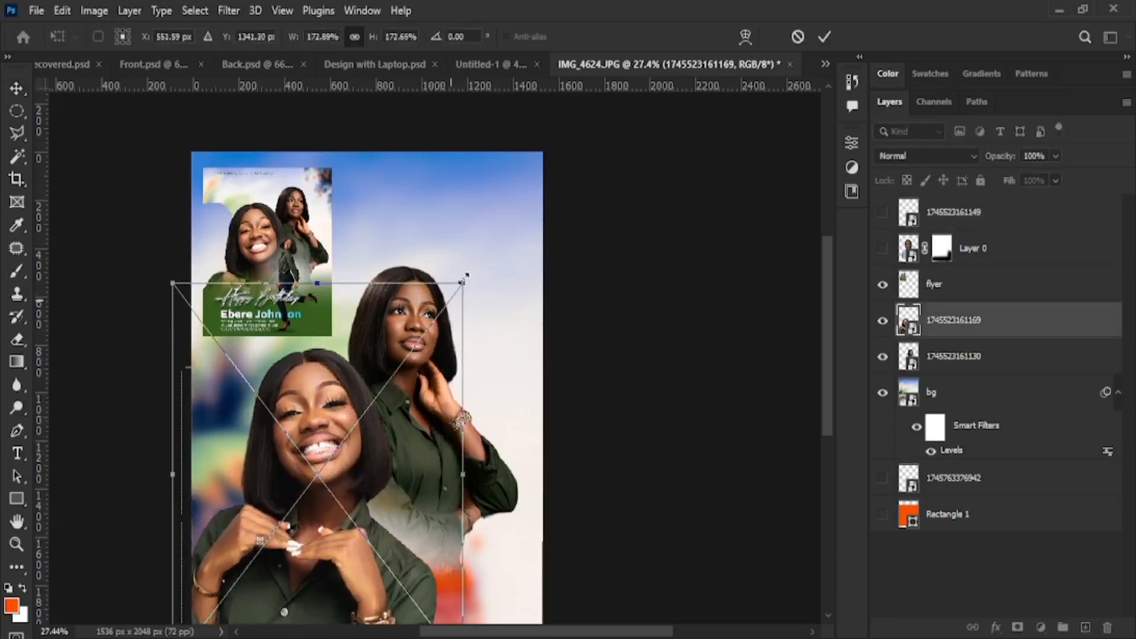
click(882, 215)
click(882, 216)
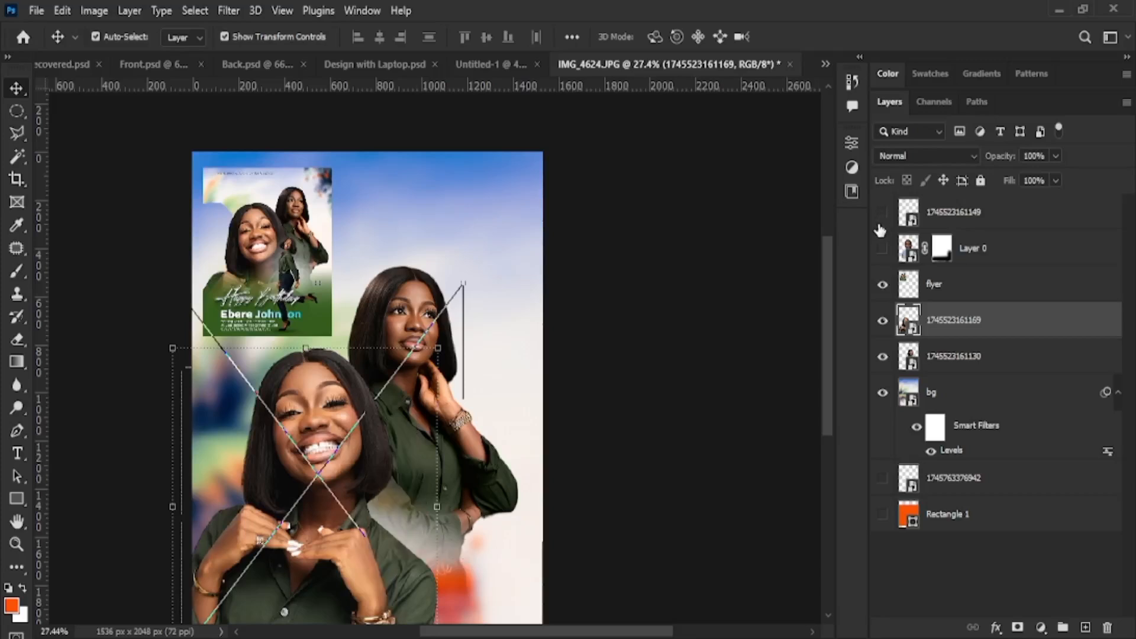
click(883, 215)
click(883, 321)
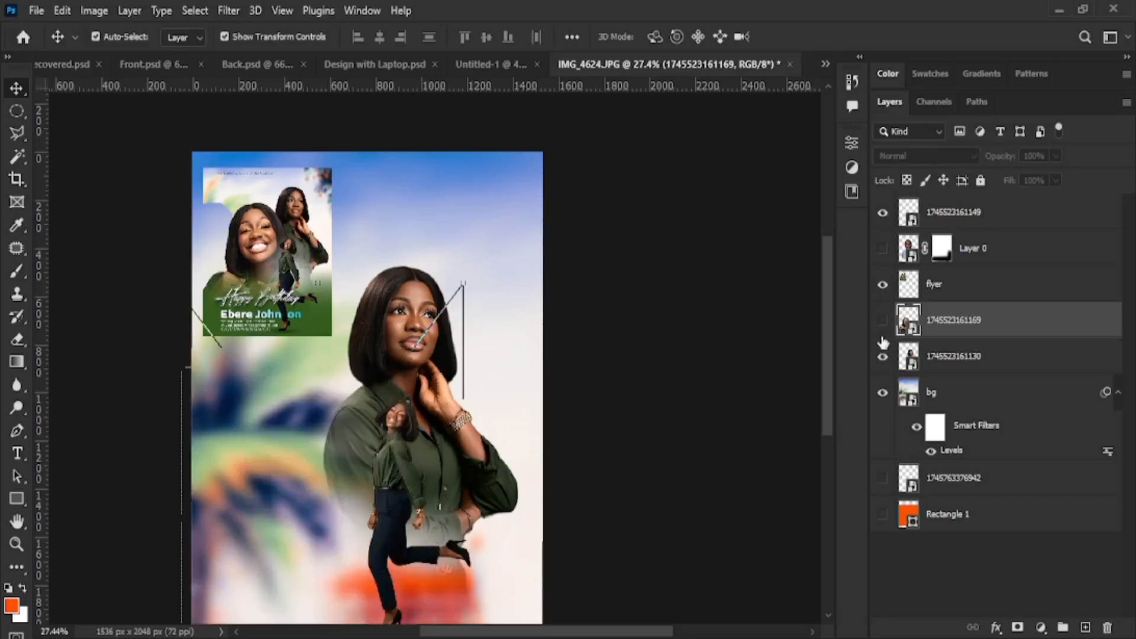
click(882, 321)
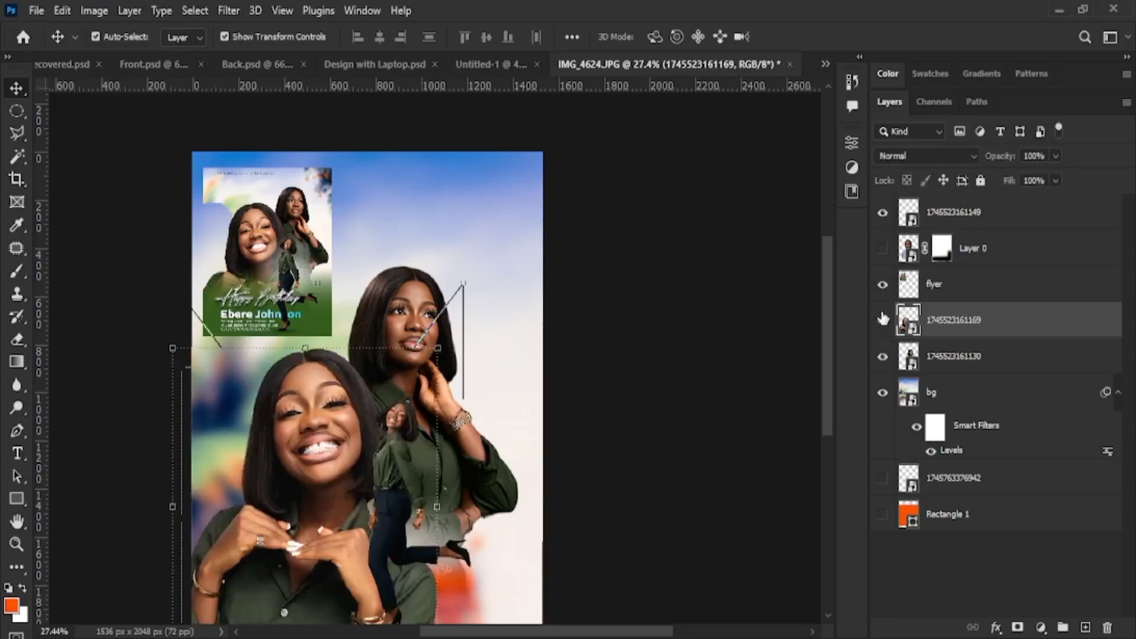
click(883, 323)
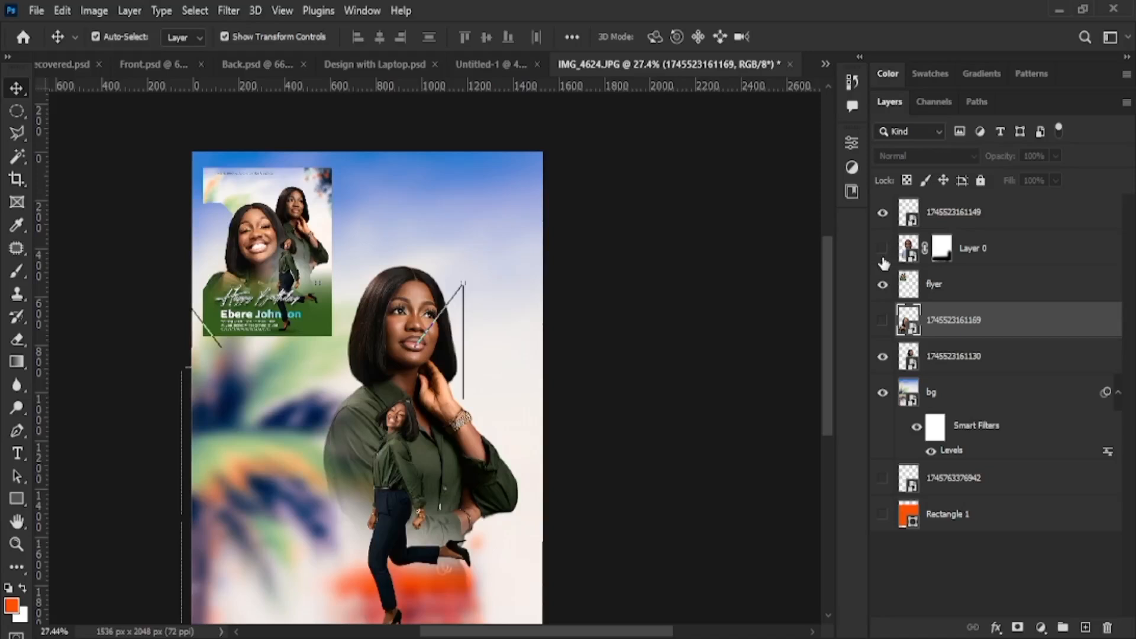
click(882, 321)
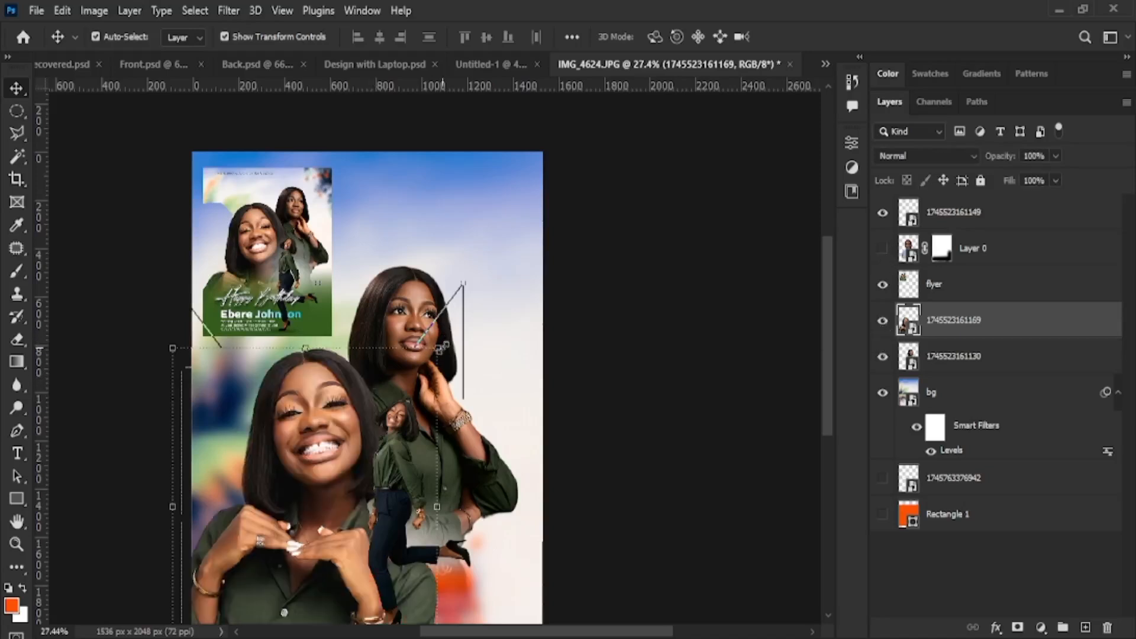
drag(439, 349, 473, 259)
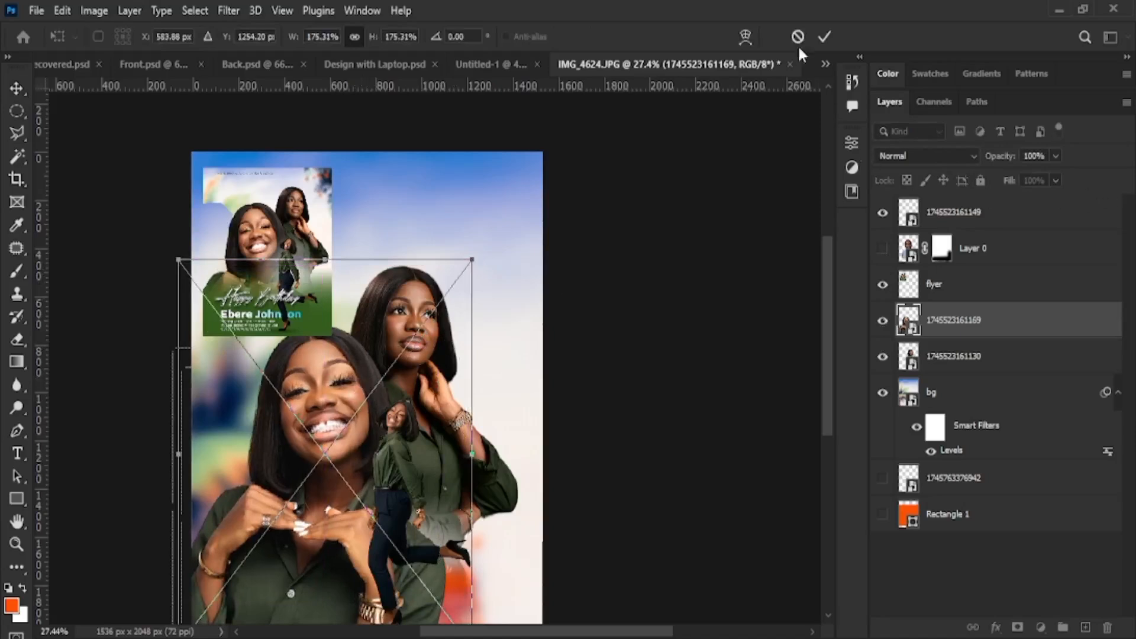
click(823, 38)
Hide the walking figure, move the standing woman up-right, and enlarge the smiling portrait to about 201%
scroll(669, 379, down, 2)
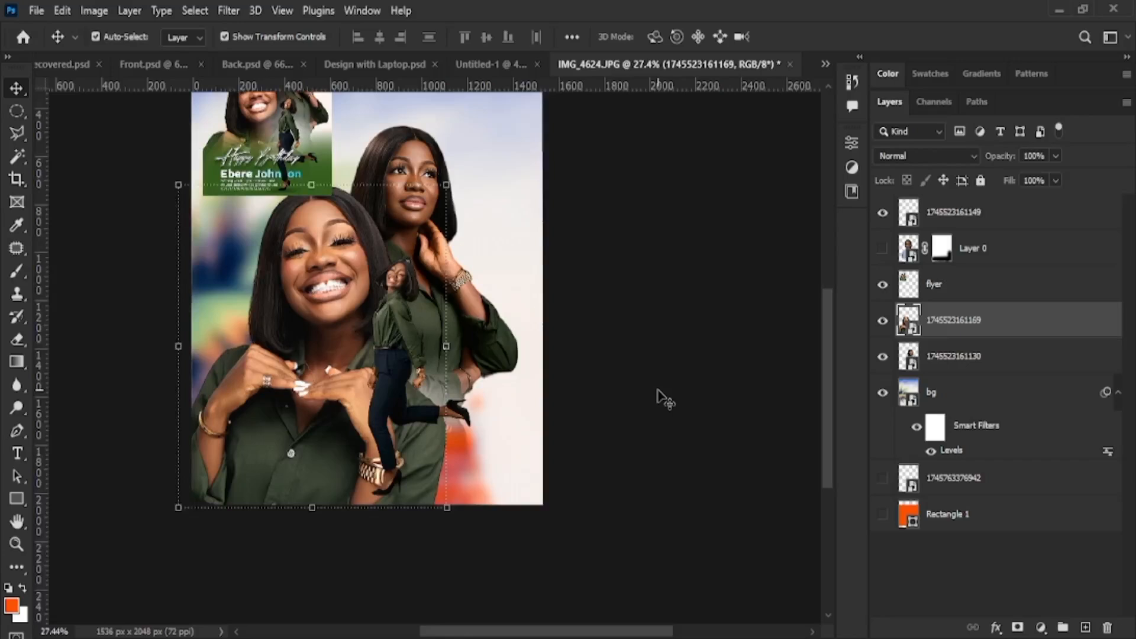
scroll(667, 394, up, 3)
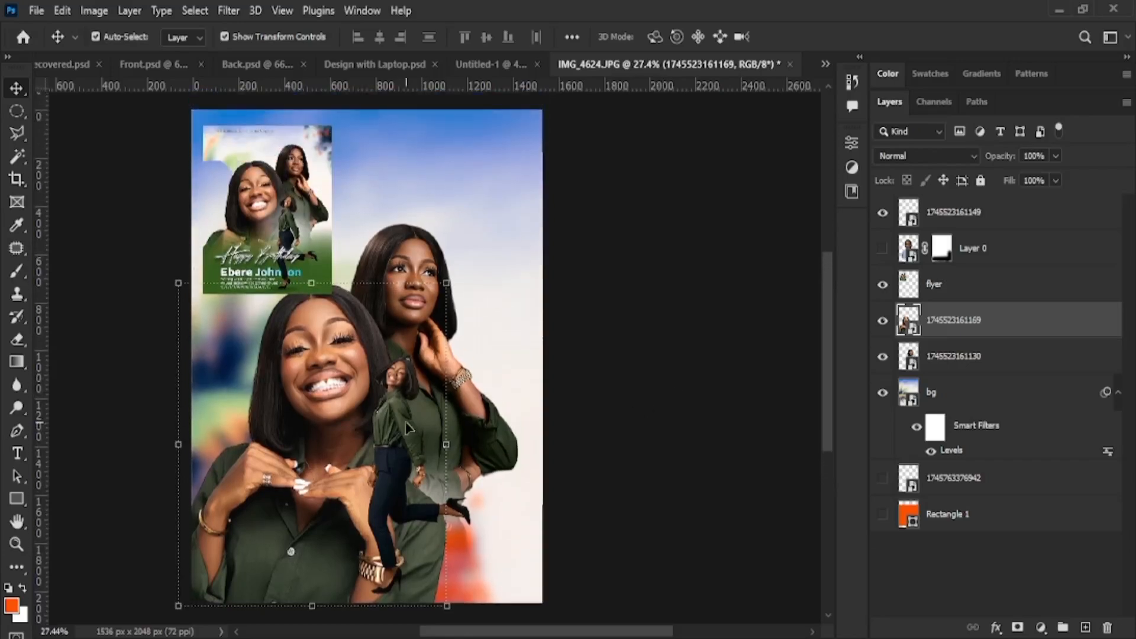
click(402, 427)
click(885, 214)
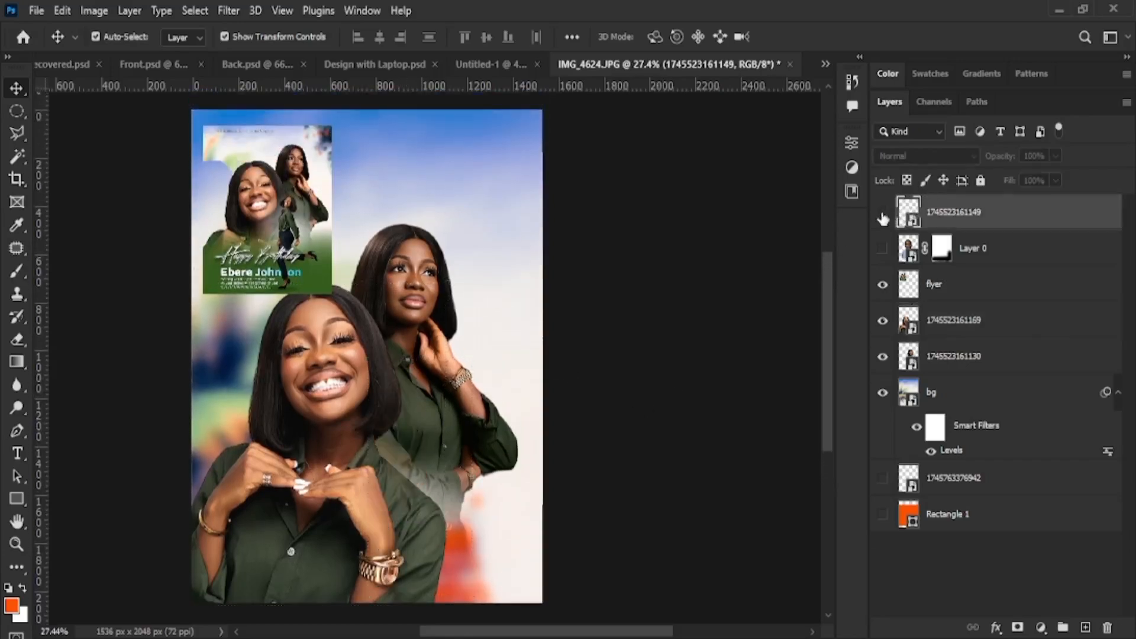
click(416, 276)
drag(416, 276, 444, 234)
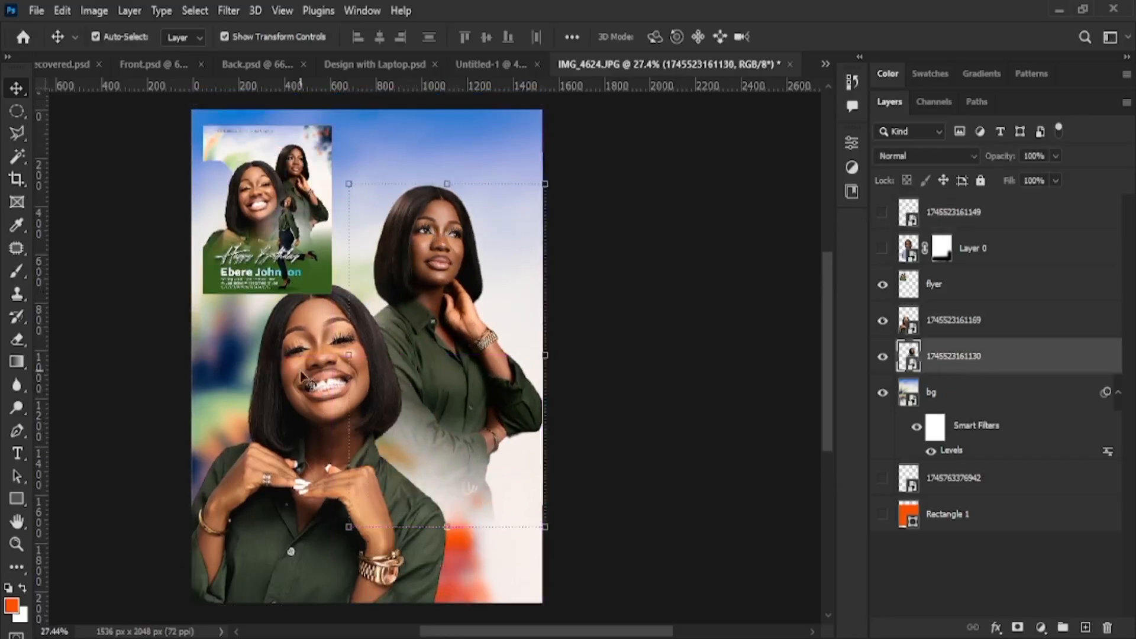
drag(284, 420, 311, 376)
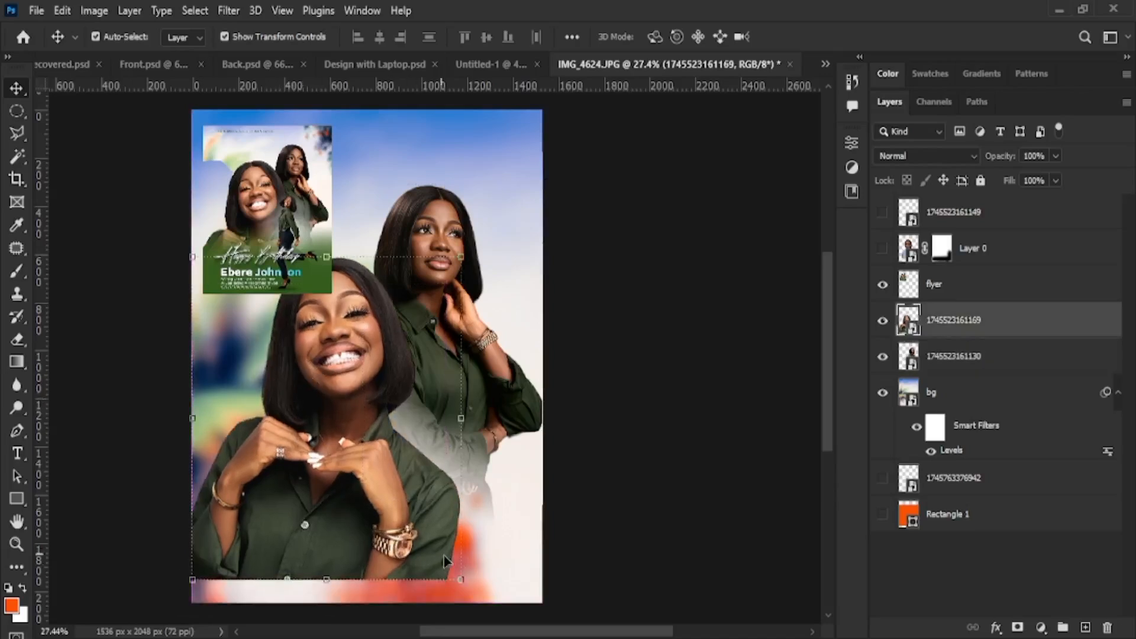
drag(459, 579, 506, 628)
drag(347, 460, 353, 463)
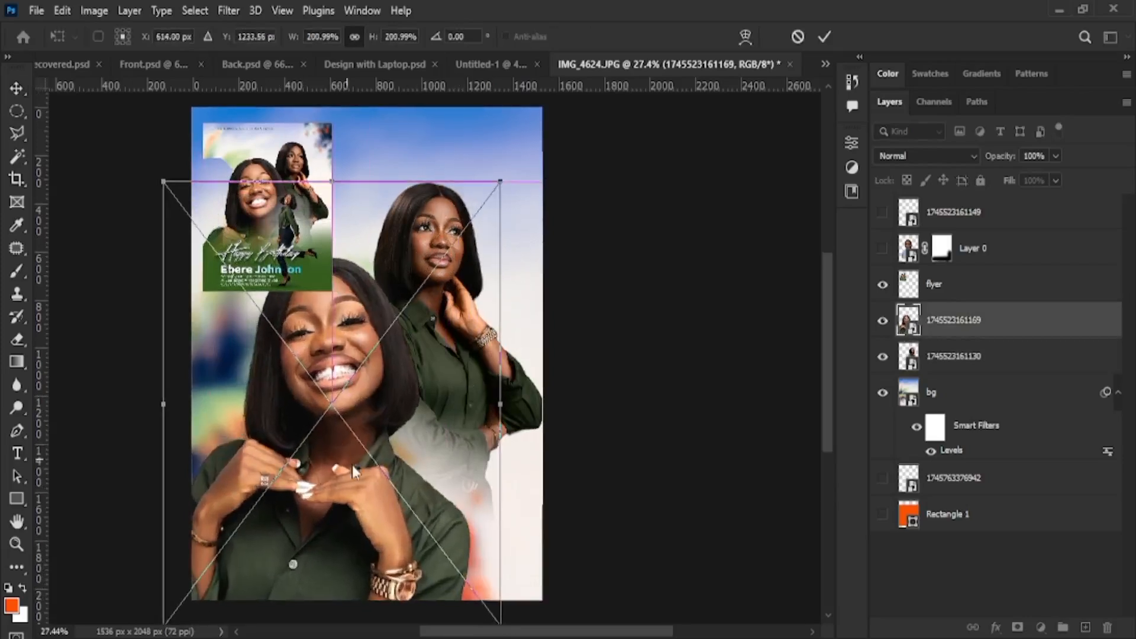
click(824, 36)
scroll(43, 391, down, 1)
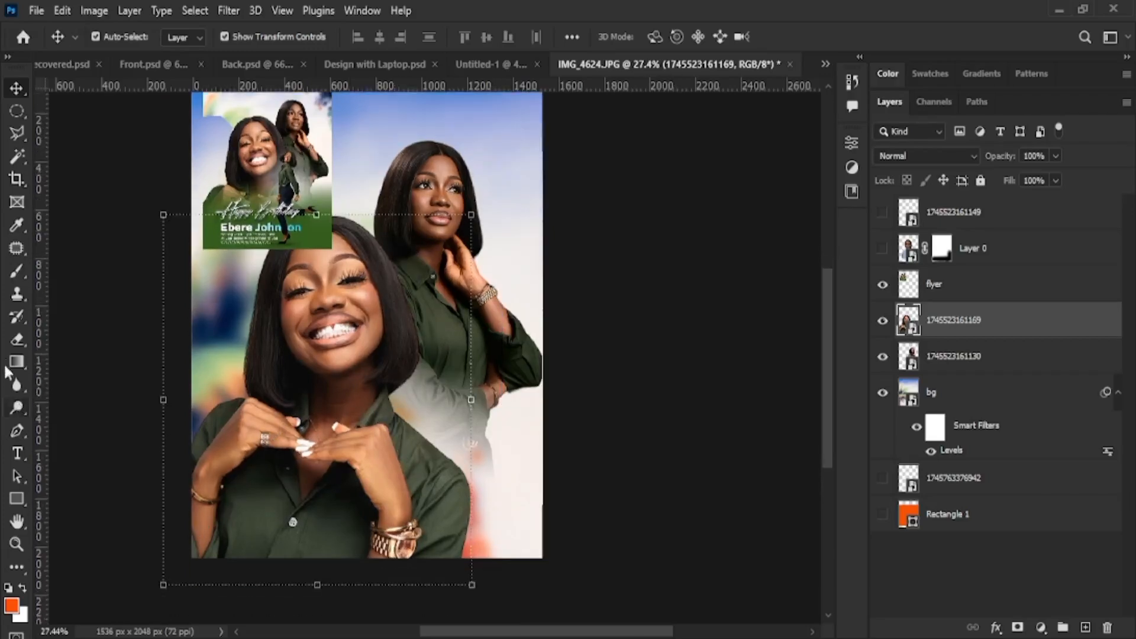
click(17, 499)
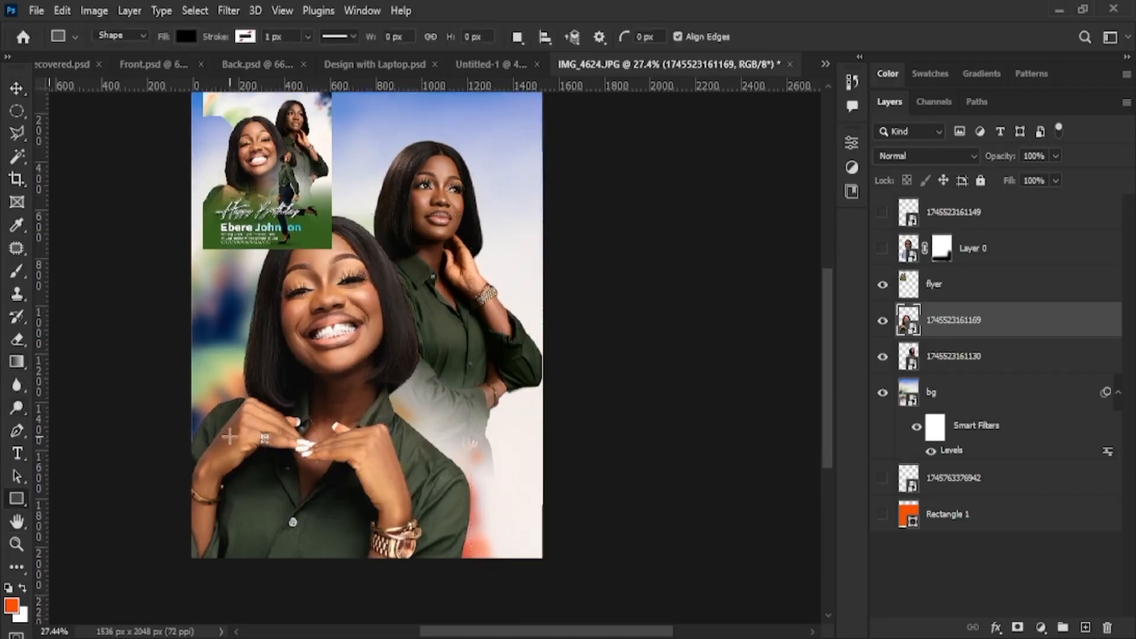
Draw a black rectangle across the flyer's bottom and hide its Rectangle 2 layer
drag(147, 432, 608, 594)
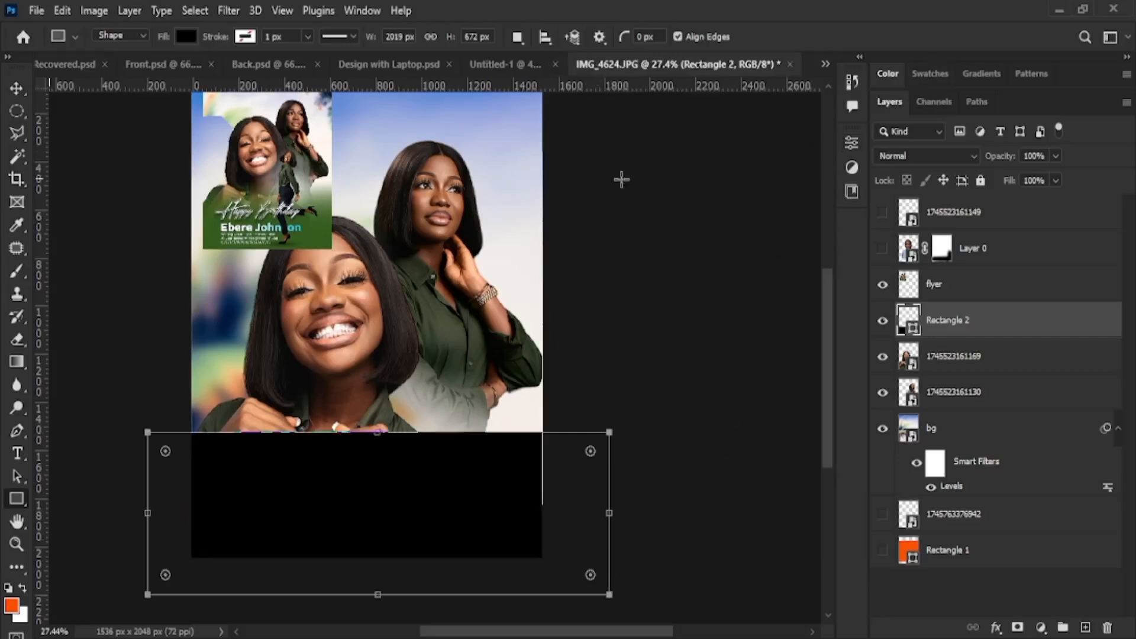
key(v)
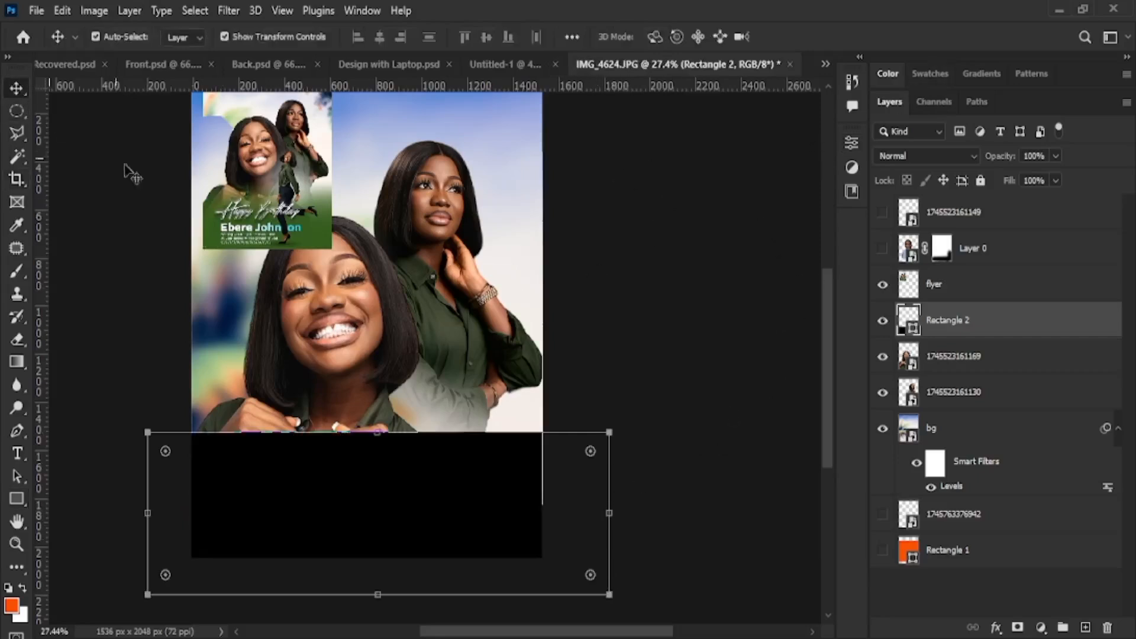
click(883, 320)
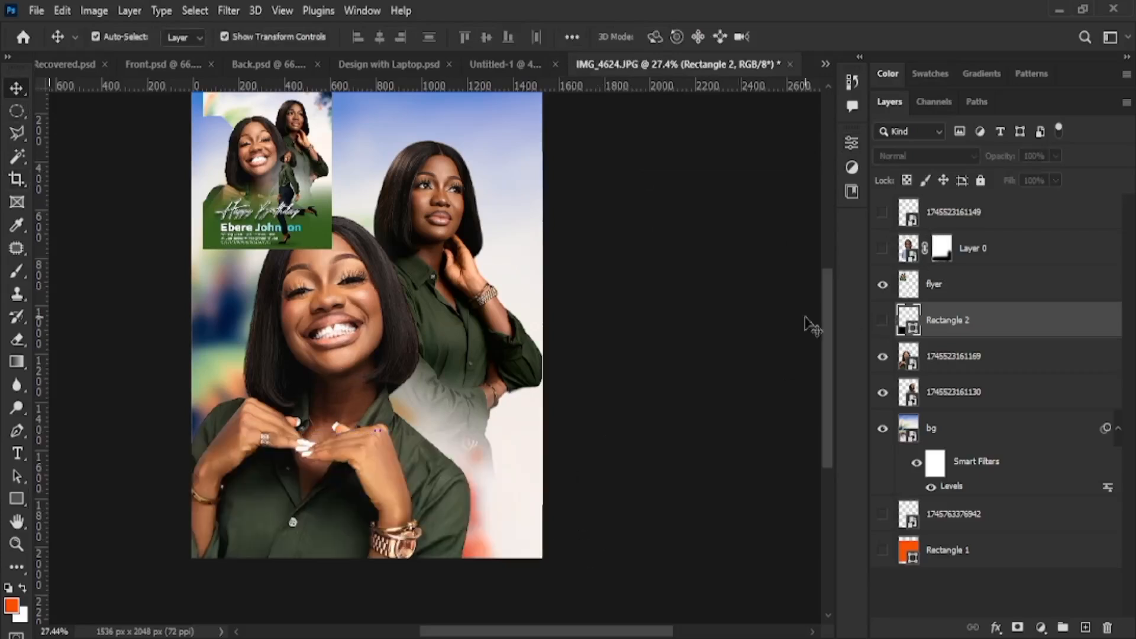
Try scaling the flyer preview layer up over the canvas, then cancel
click(291, 237)
drag(332, 249, 641, 377)
key(Escape)
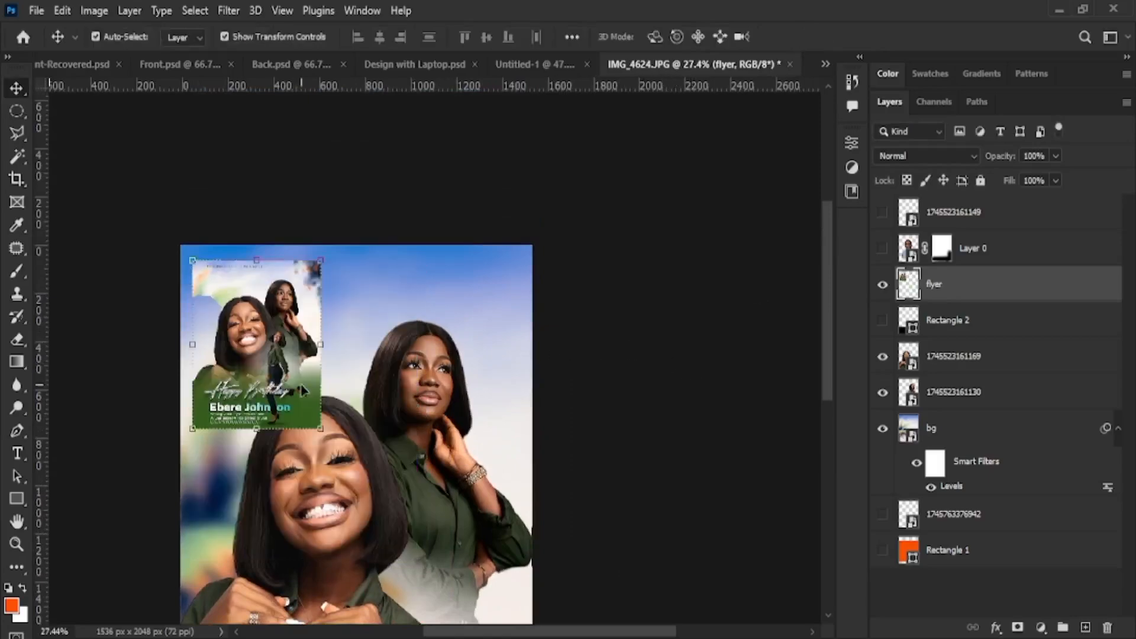
Move the standing woman up-right, then try and discard a brushed torso fade on a new mask
scroll(431, 398, down, 4)
click(467, 378)
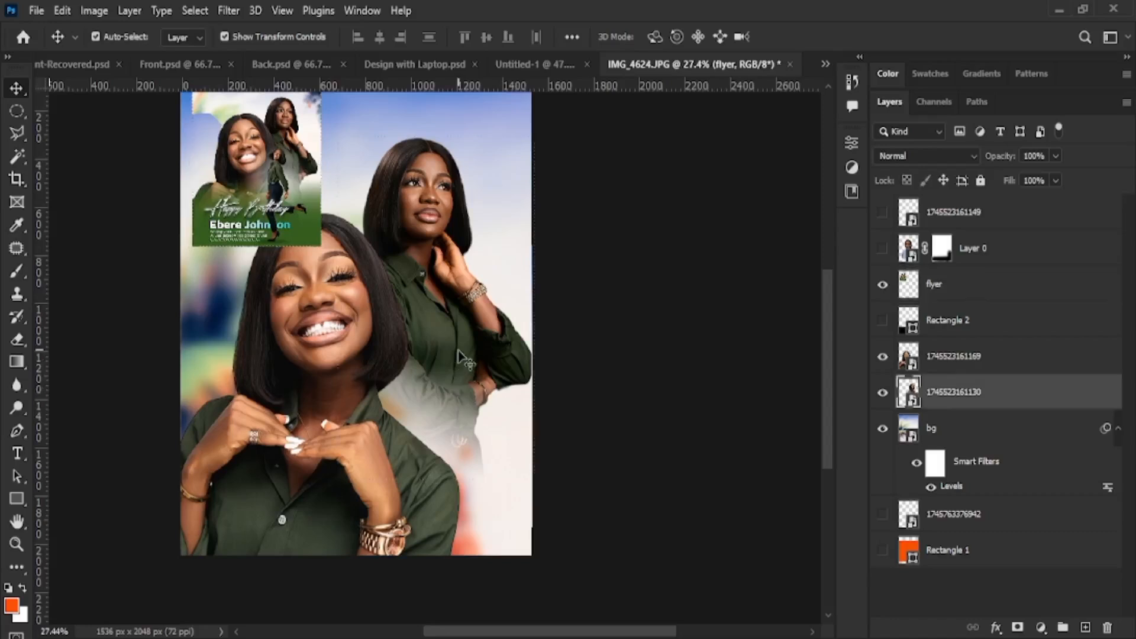
drag(470, 340, 505, 280)
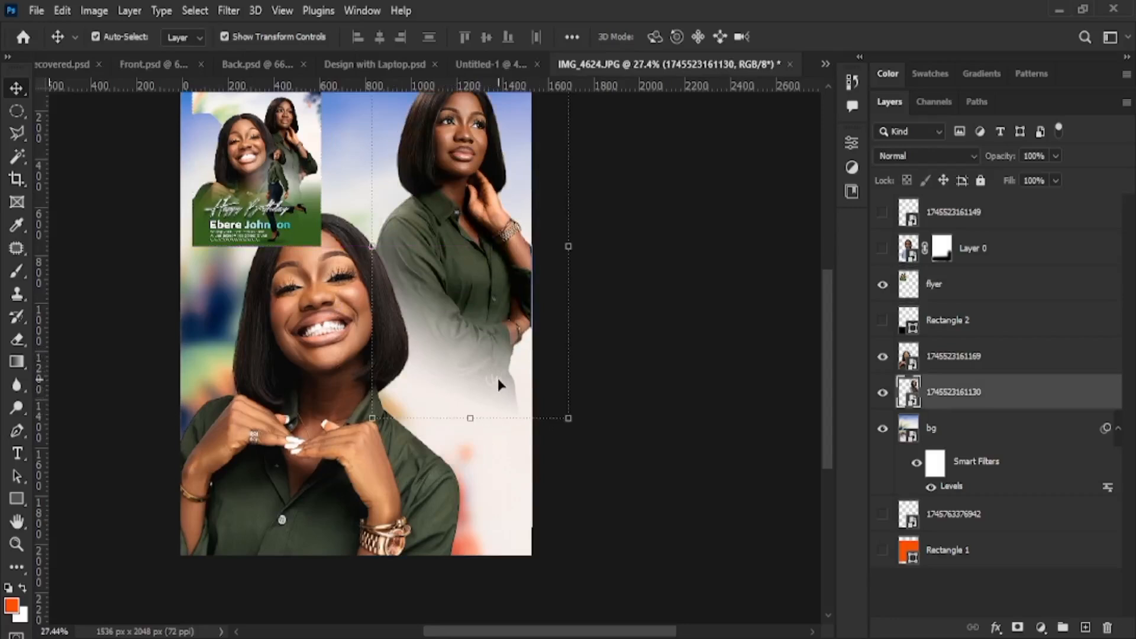
click(1017, 627)
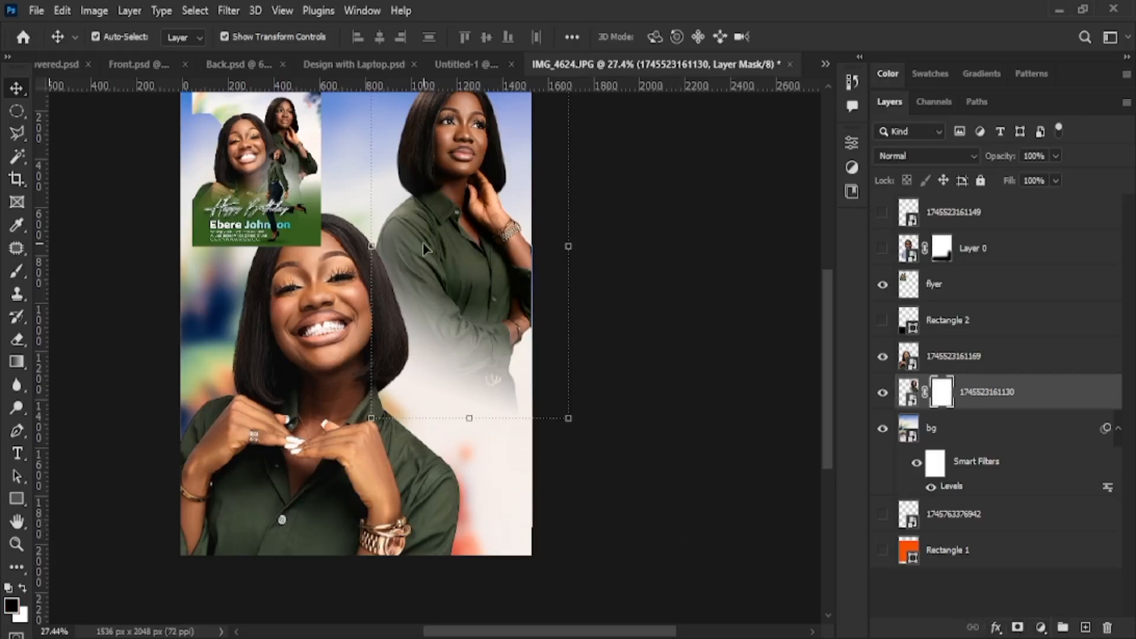
mouse_move(426, 249)
mouse_down()
mouse_move(401, 247)
mouse_move(410, 237)
mouse_up()
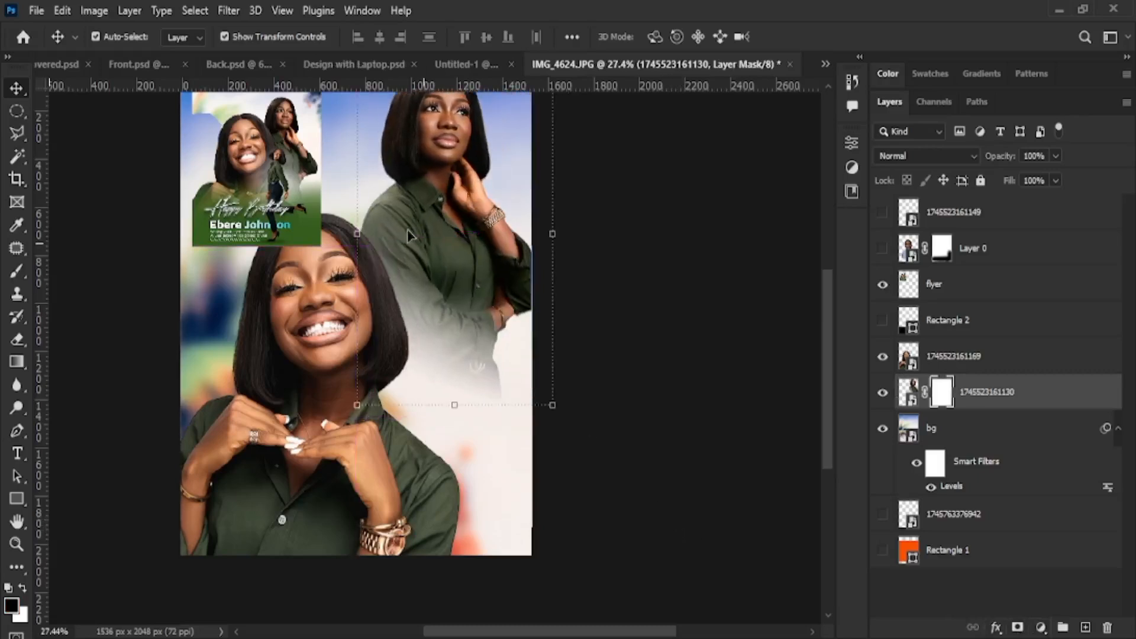
key(b)
mouse_move(431, 336)
mouse_down()
mouse_move(577, 333)
mouse_move(325, 269)
mouse_move(473, 240)
mouse_move(496, 220)
mouse_move(348, 264)
mouse_move(468, 237)
mouse_move(478, 212)
mouse_move(387, 230)
mouse_move(394, 207)
mouse_move(535, 183)
mouse_move(353, 231)
mouse_move(580, 269)
mouse_up()
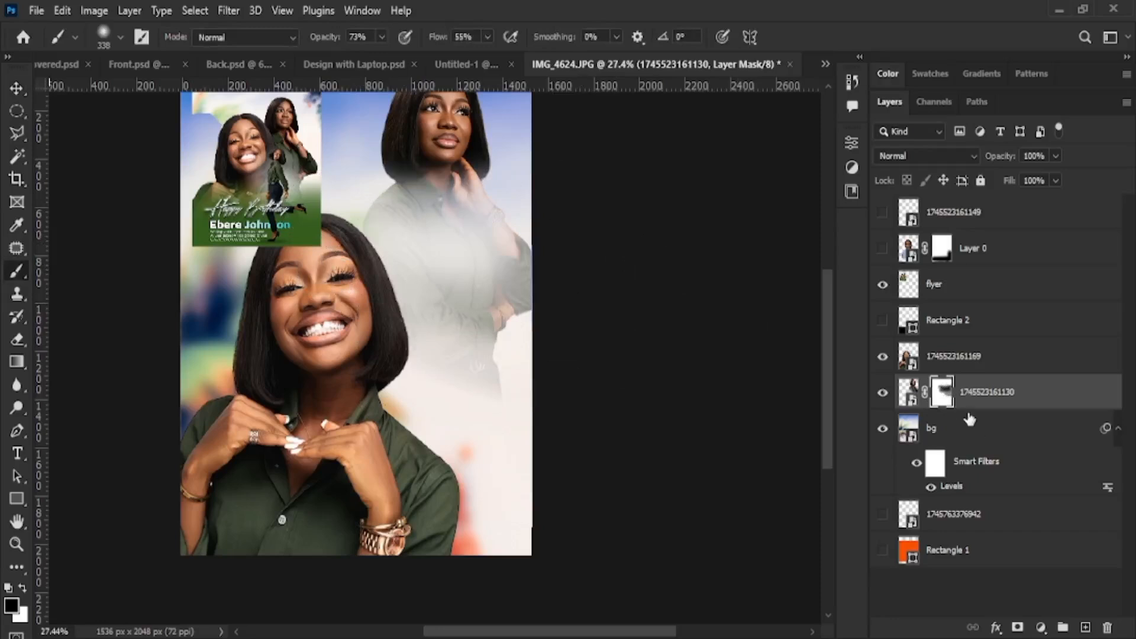
key(Delete)
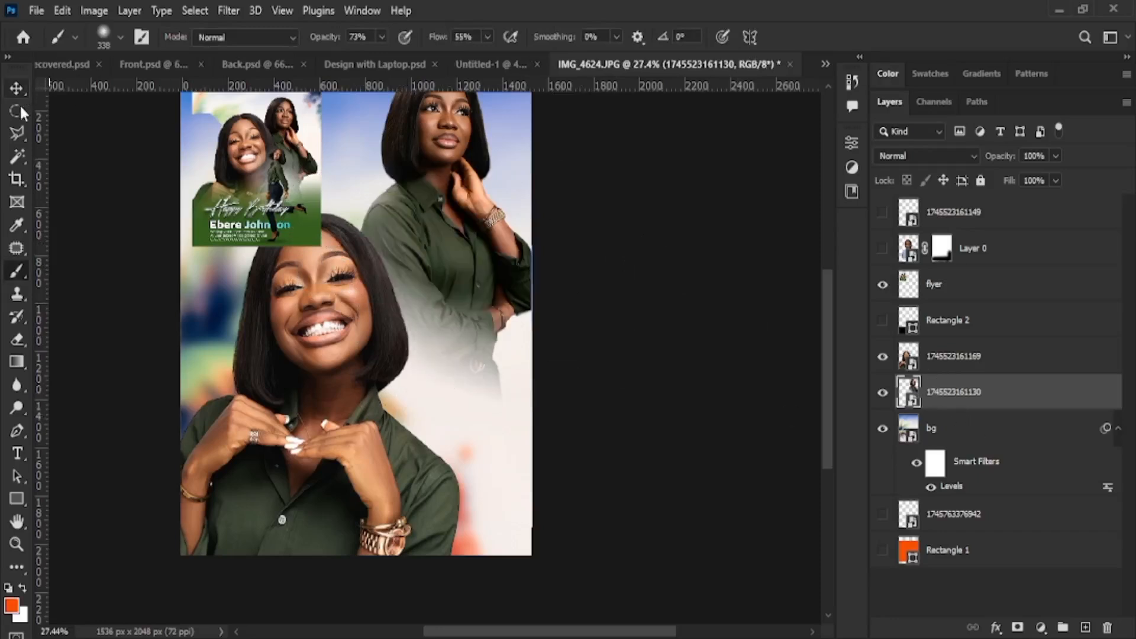
key(ctrl+z)
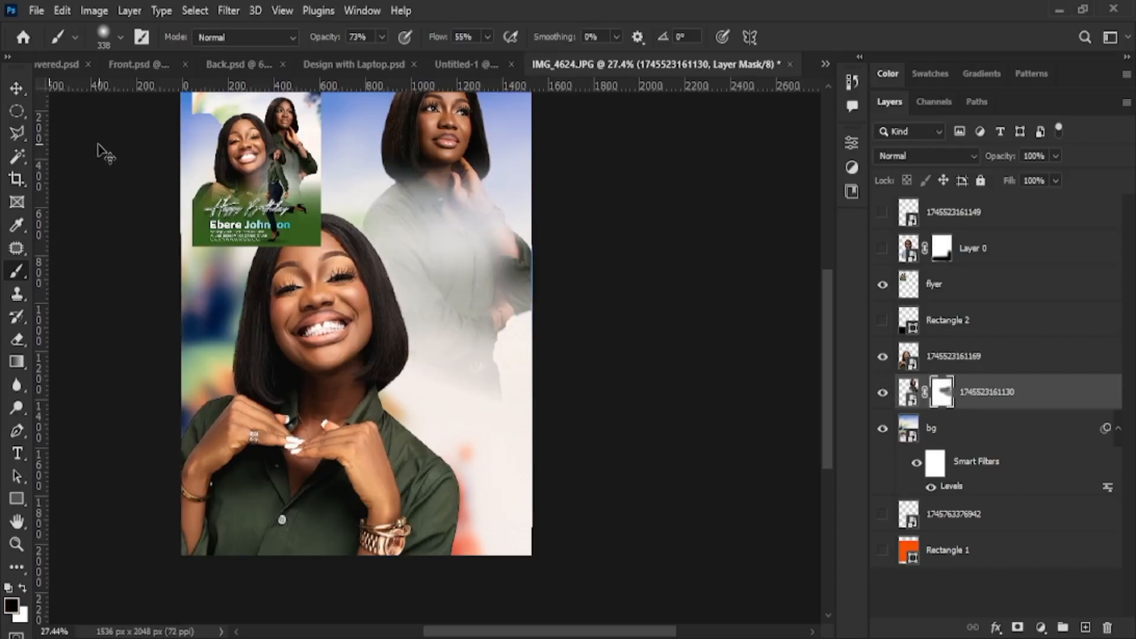
key(ctrl+shift+z)
click(16, 88)
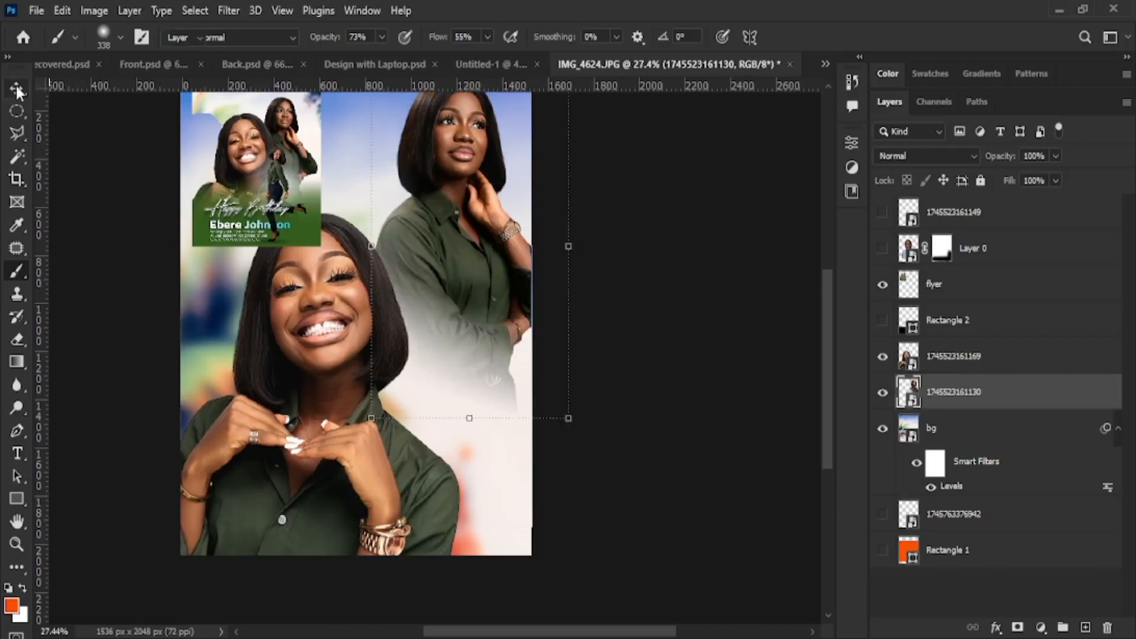
Rescale the standing woman to about 99.40%, reposition her up-right, and commit
scroll(535, 175, up, 4)
drag(451, 323, 416, 368)
mouse_move(533, 175)
mouse_down()
mouse_move(583, 124)
mouse_move(548, 172)
mouse_up()
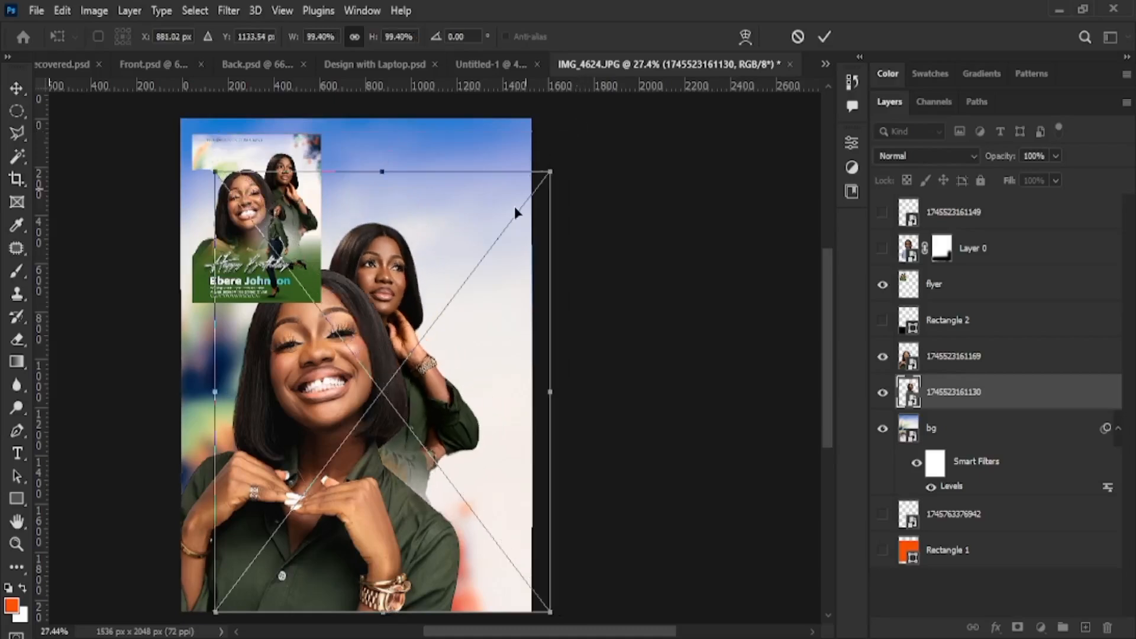
drag(387, 258, 430, 232)
scroll(278, 419, down, 3)
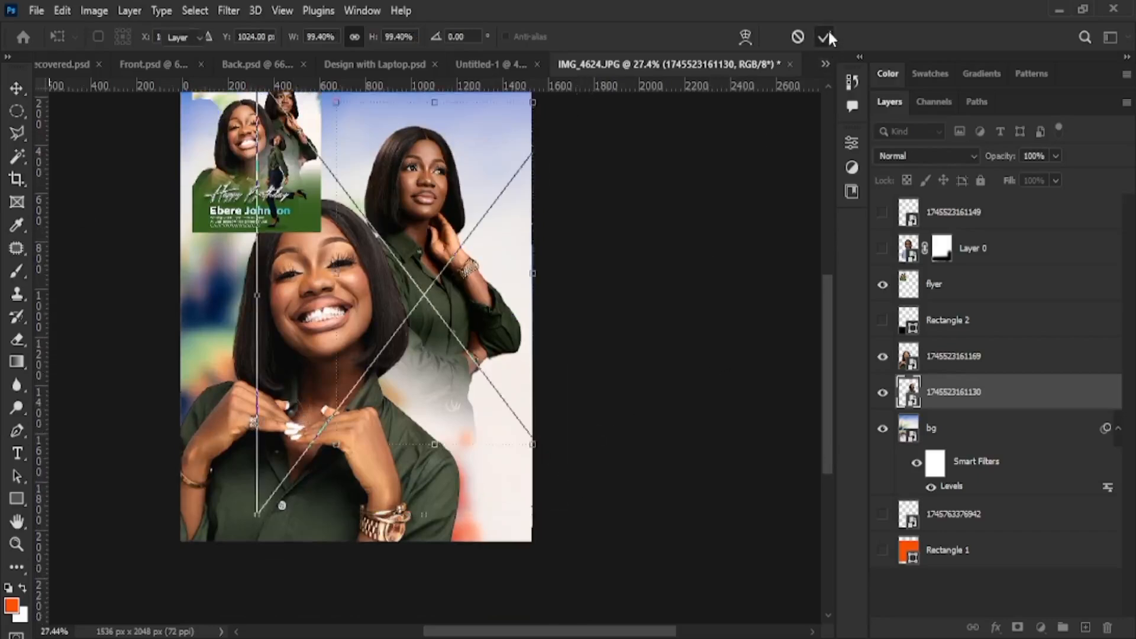
click(825, 36)
click(882, 212)
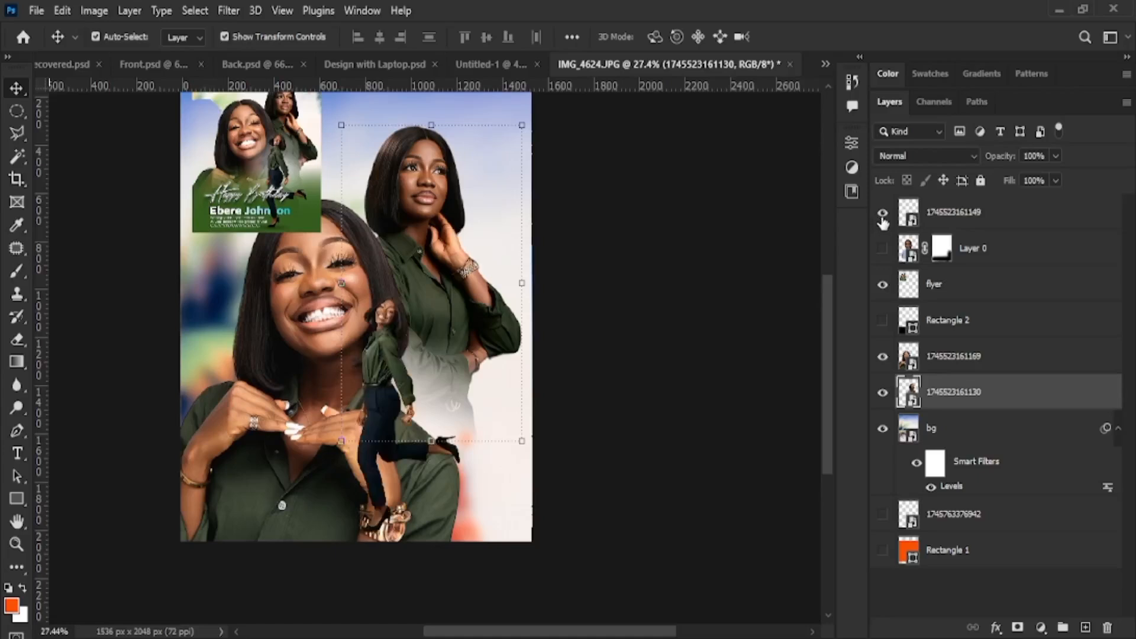
click(882, 214)
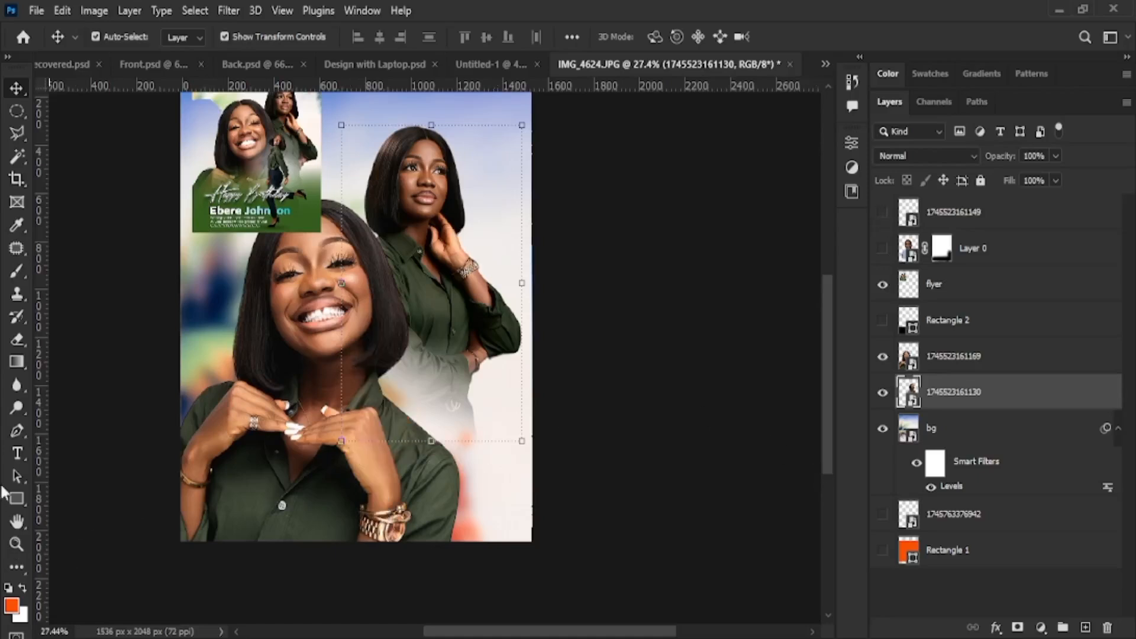
click(17, 497)
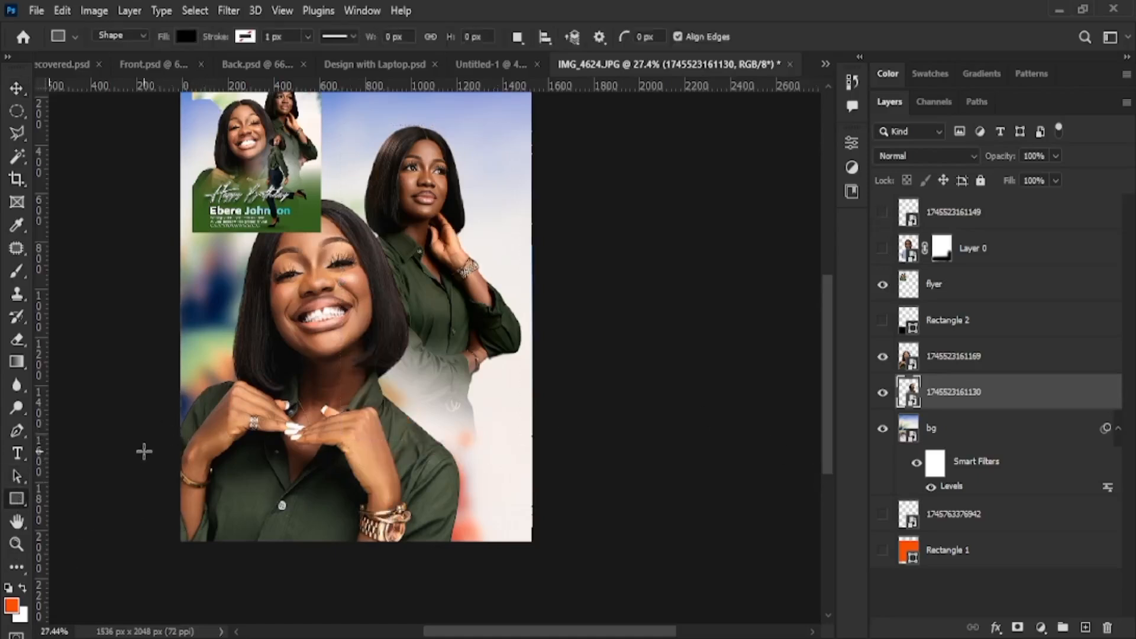
Draw a wide black Rectangle 3 across the flyer's bottom and move it to the top layer
drag(144, 445, 627, 566)
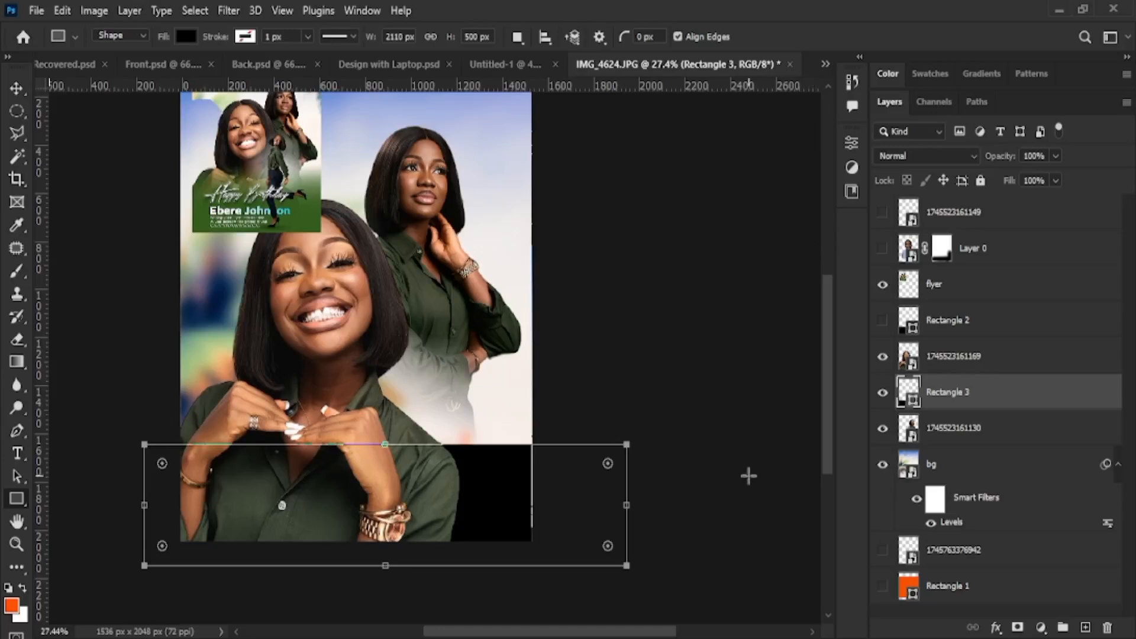
drag(1009, 401, 994, 204)
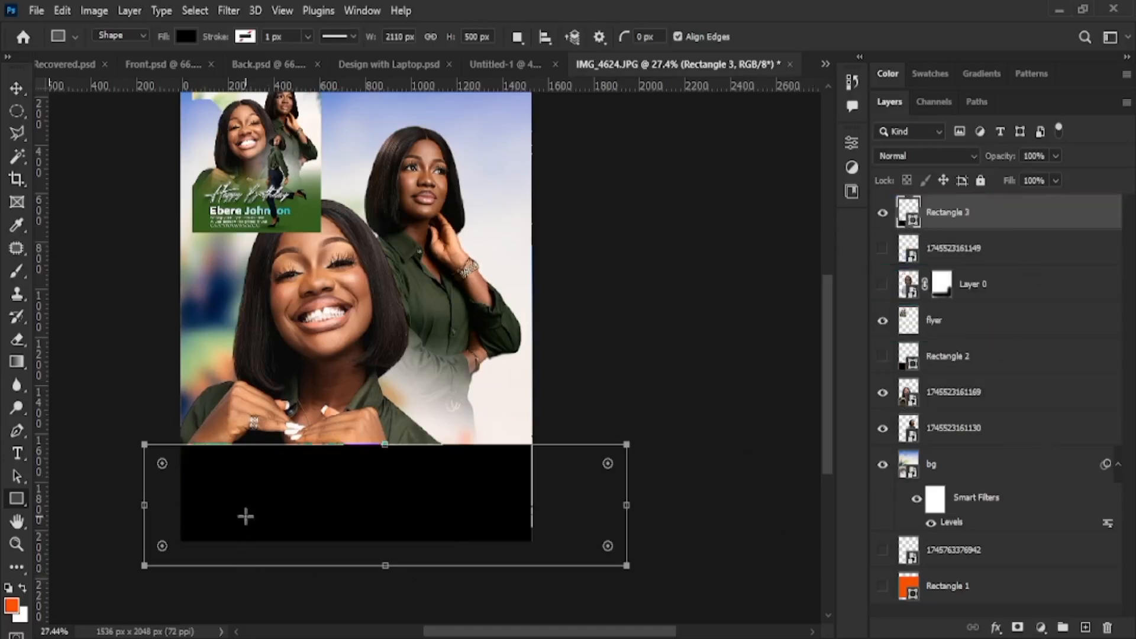
click(16, 88)
scroll(823, 375, up, 1)
Shift the smiling woman up and right and the standing woman right, then select the black band
drag(349, 321, 349, 314)
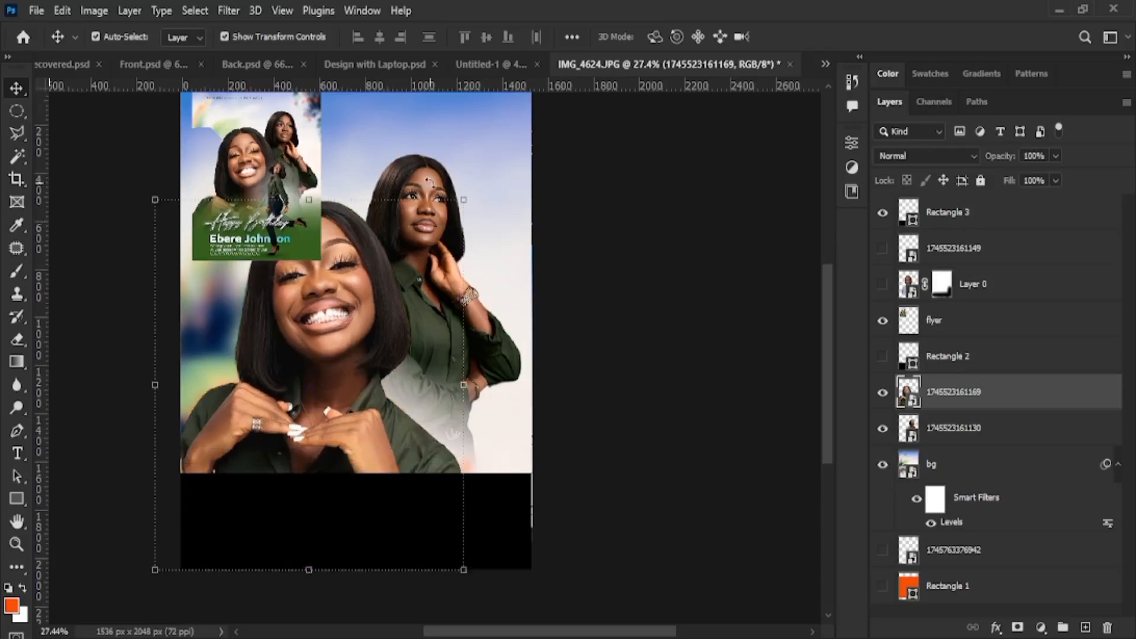
scroll(427, 173, up, 1)
scroll(427, 173, up, 1)
mouse_move(425, 240)
mouse_down()
mouse_move(435, 224)
mouse_move(434, 235)
mouse_up()
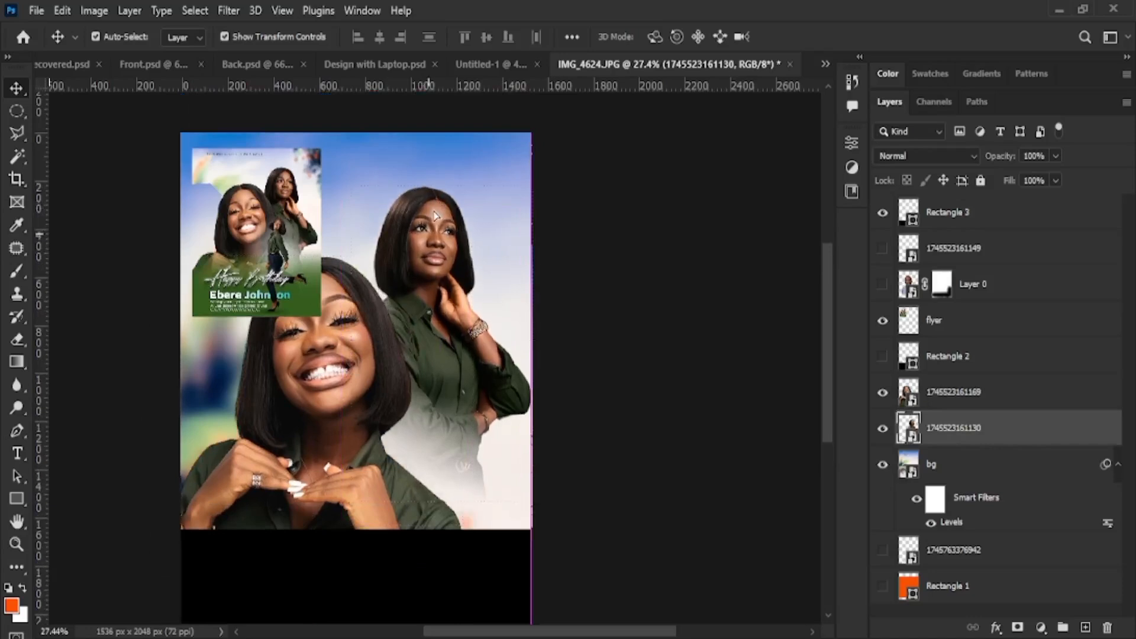
click(308, 371)
drag(307, 372, 317, 362)
scroll(290, 296, down, 2)
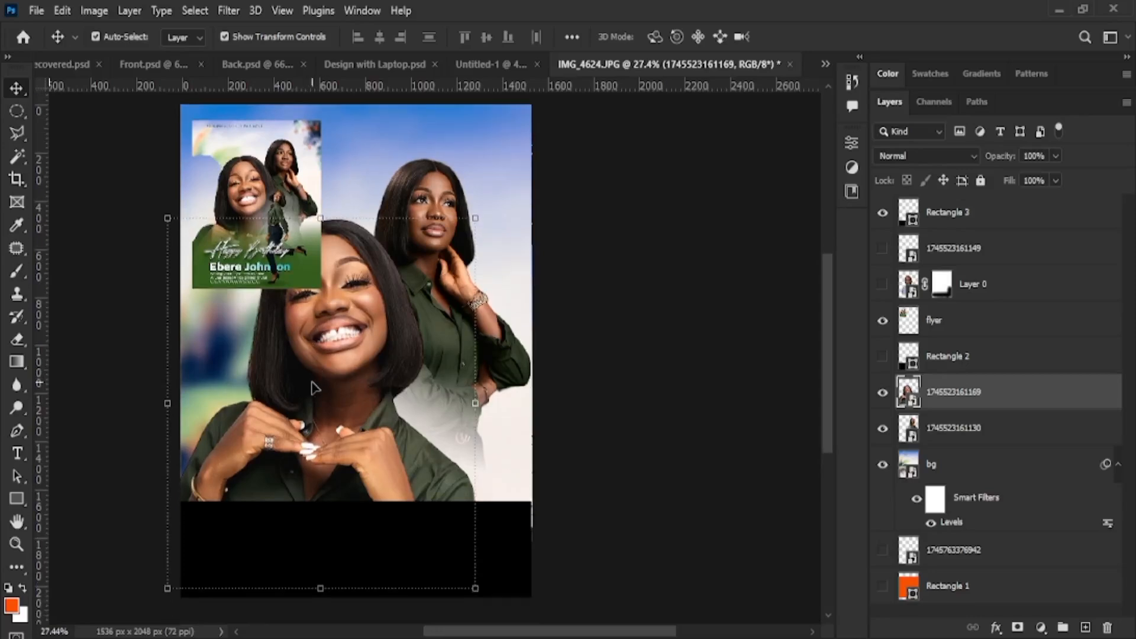
click(614, 542)
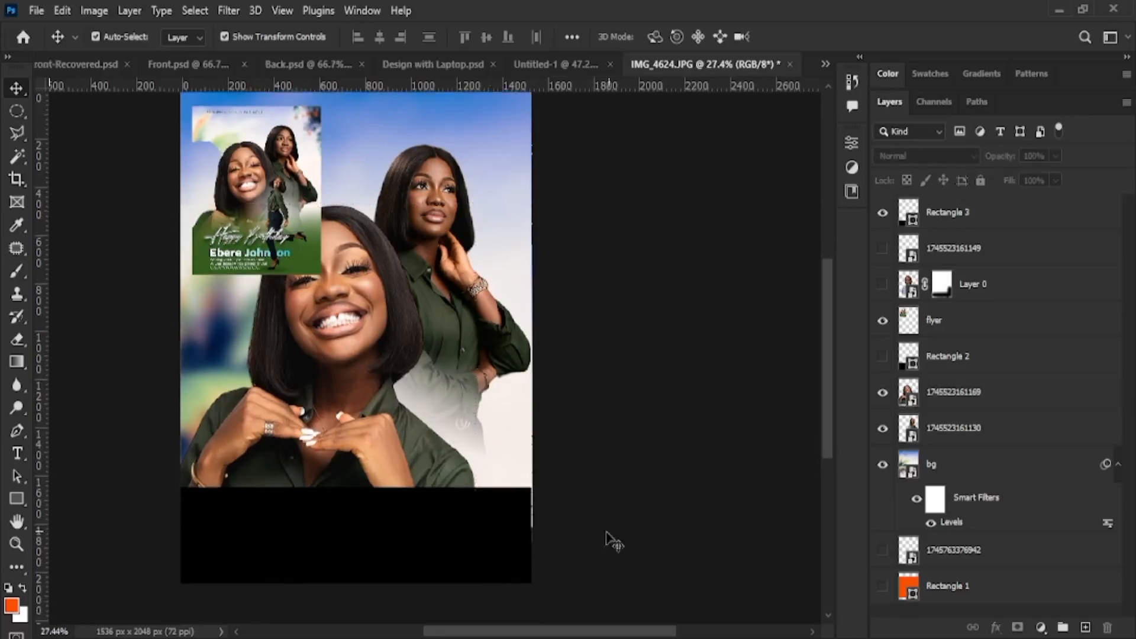
click(513, 554)
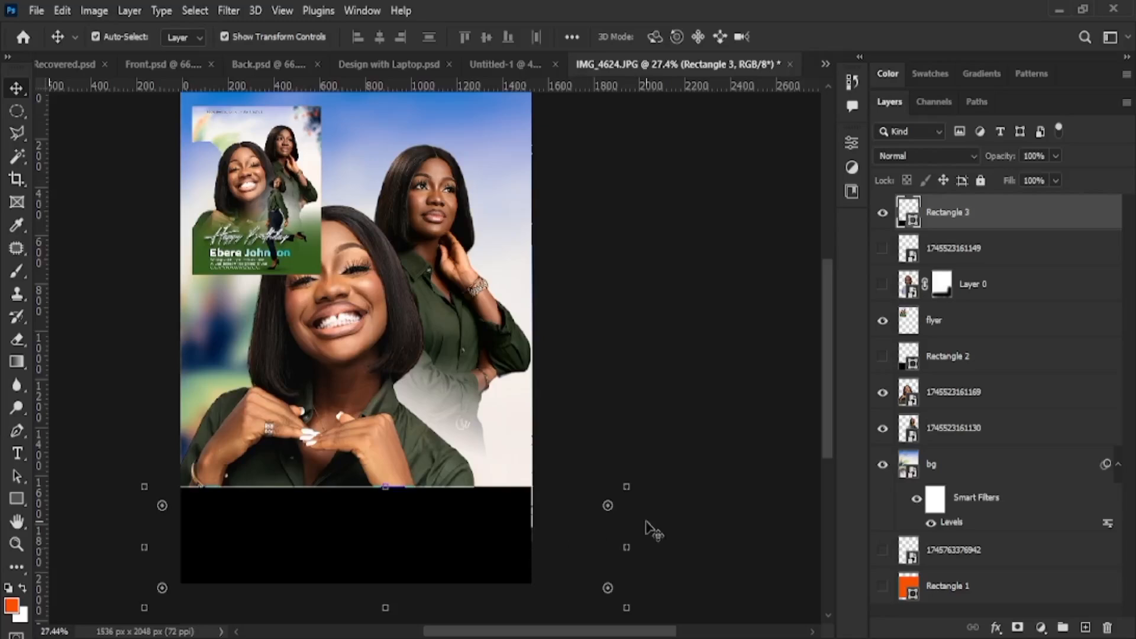
Load the rectangle as a selection and try a fill with the flyer's dark green, then undo it
ctrl+click(910, 211)
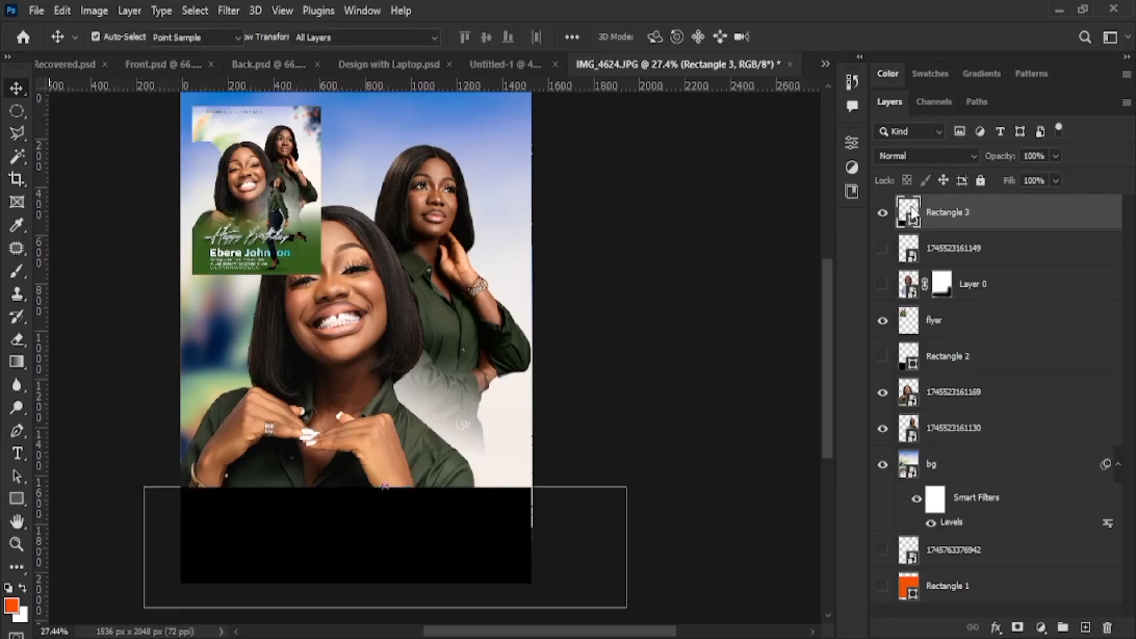
key(i)
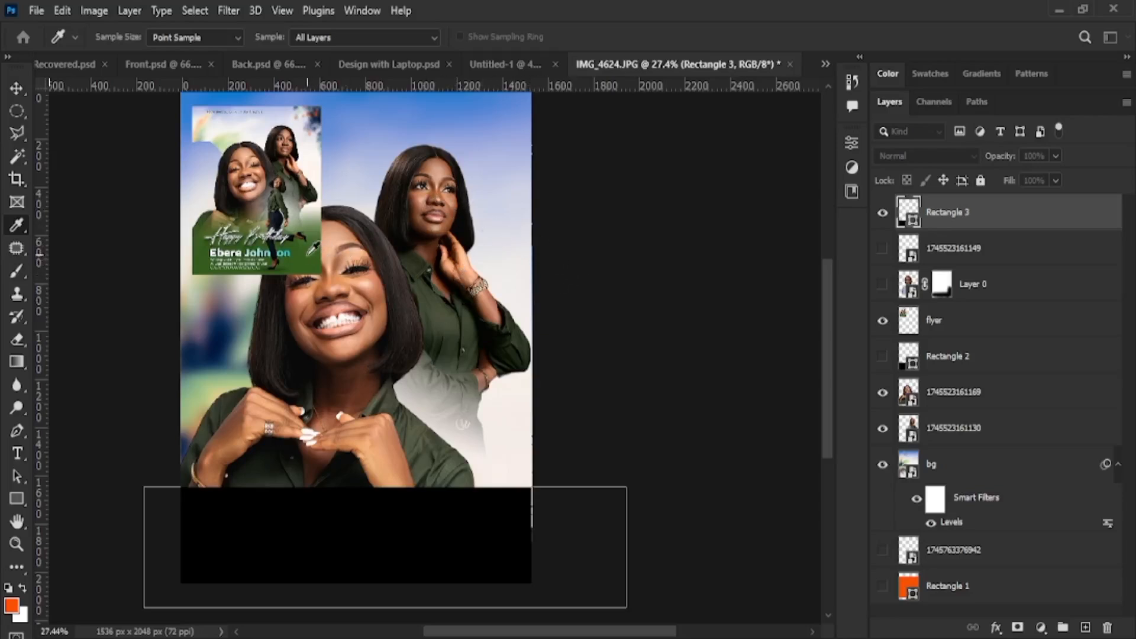
click(307, 261)
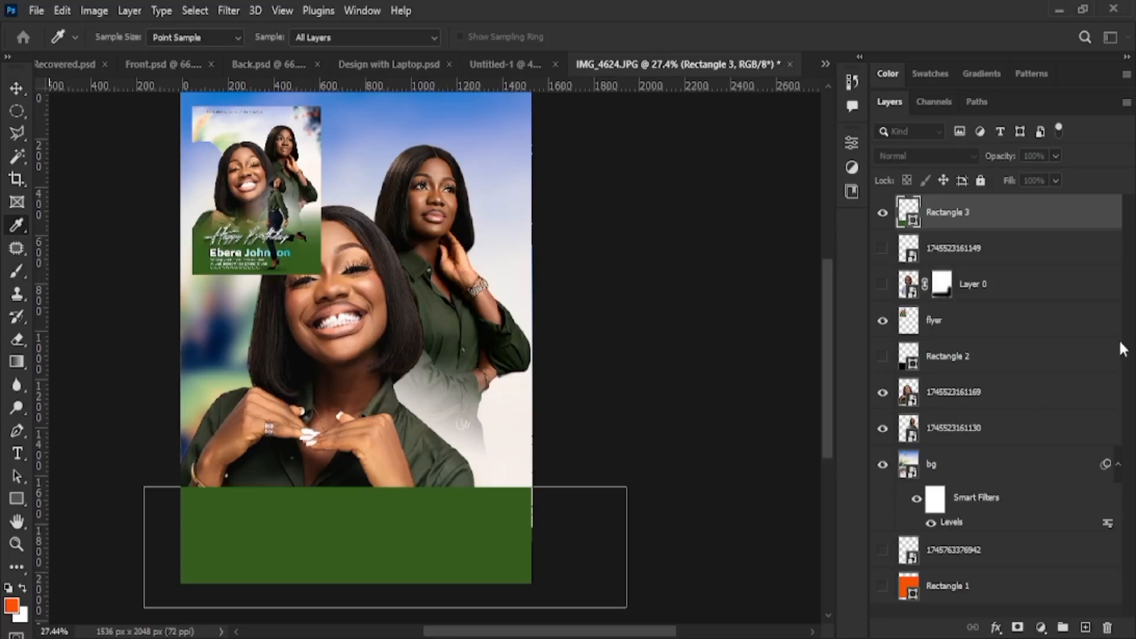
key(v)
key(ctrl+z)
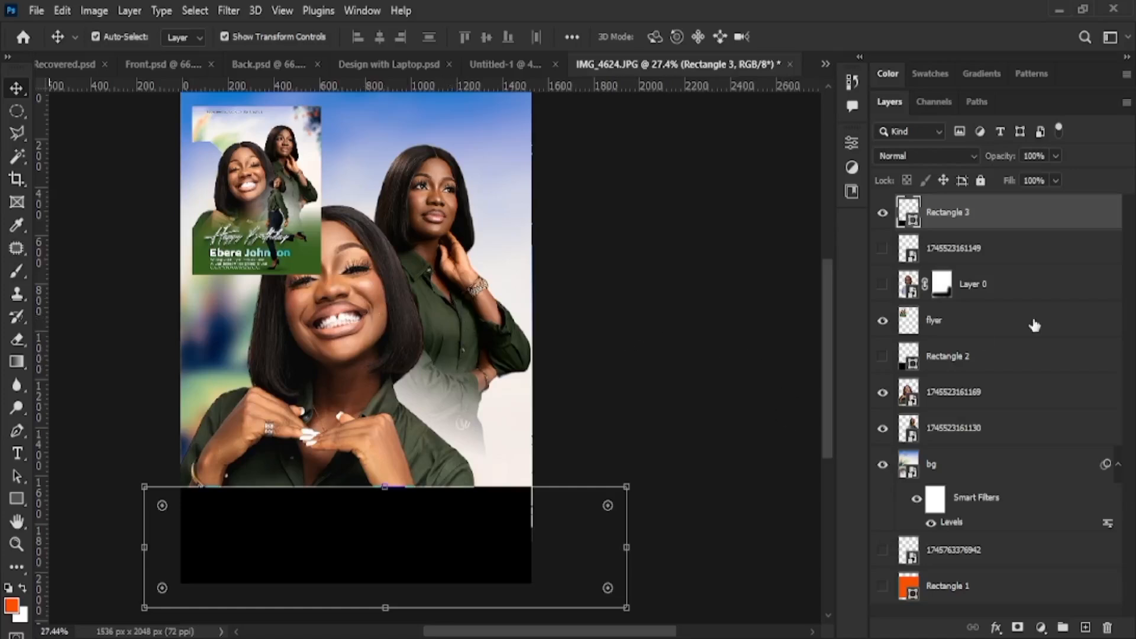
Recolour the bottom band using sampled greens, adjusting it to a darker, saturated green
key(i)
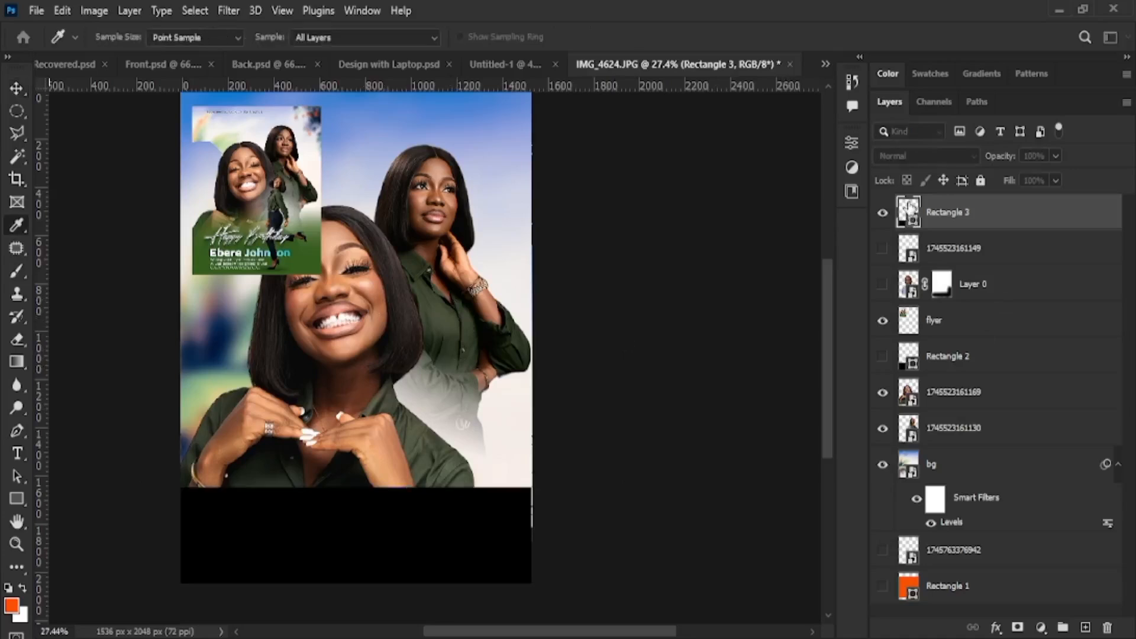
click(441, 321)
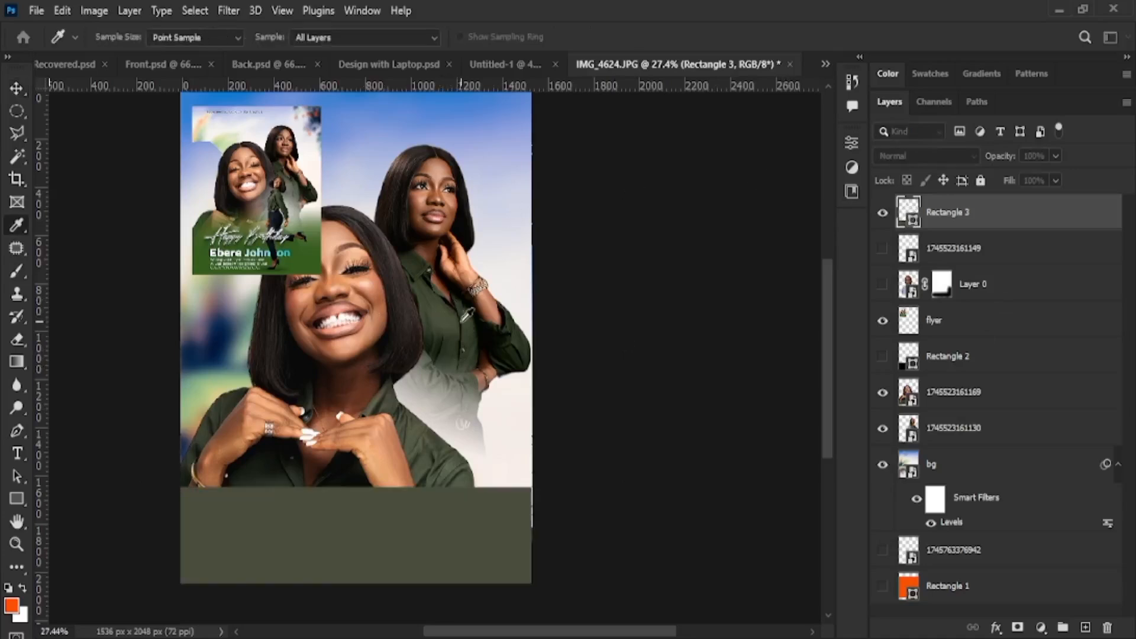
click(924, 443)
mouse_move(890, 426)
mouse_down()
mouse_move(814, 430)
mouse_move(822, 372)
mouse_move(747, 422)
mouse_move(682, 371)
mouse_move(838, 377)
mouse_move(817, 471)
mouse_move(873, 436)
mouse_up()
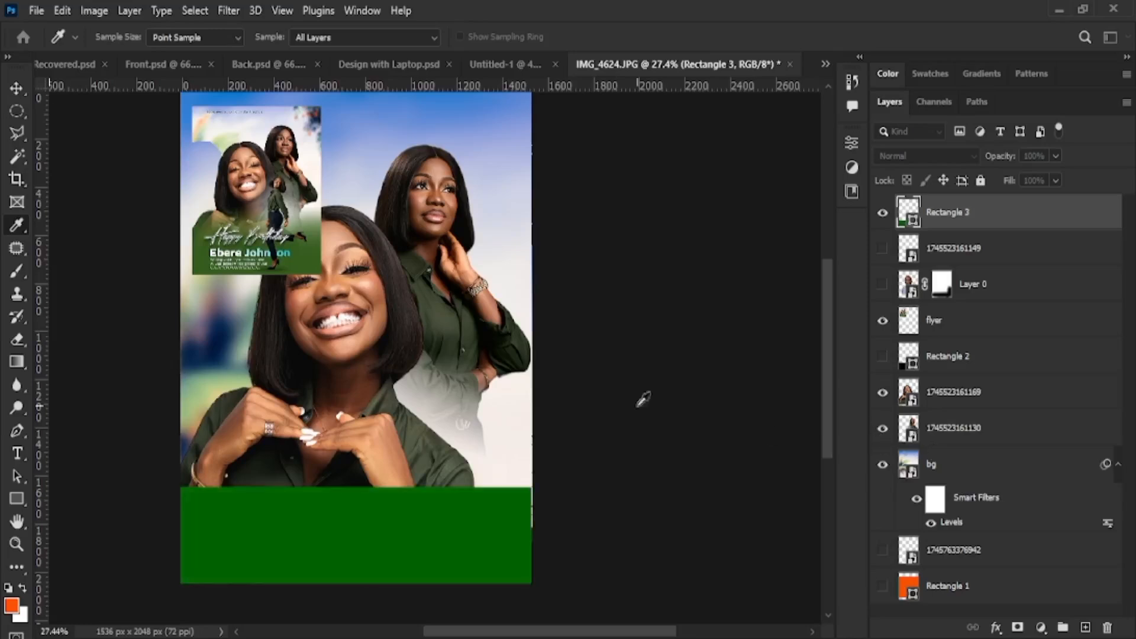
click(465, 341)
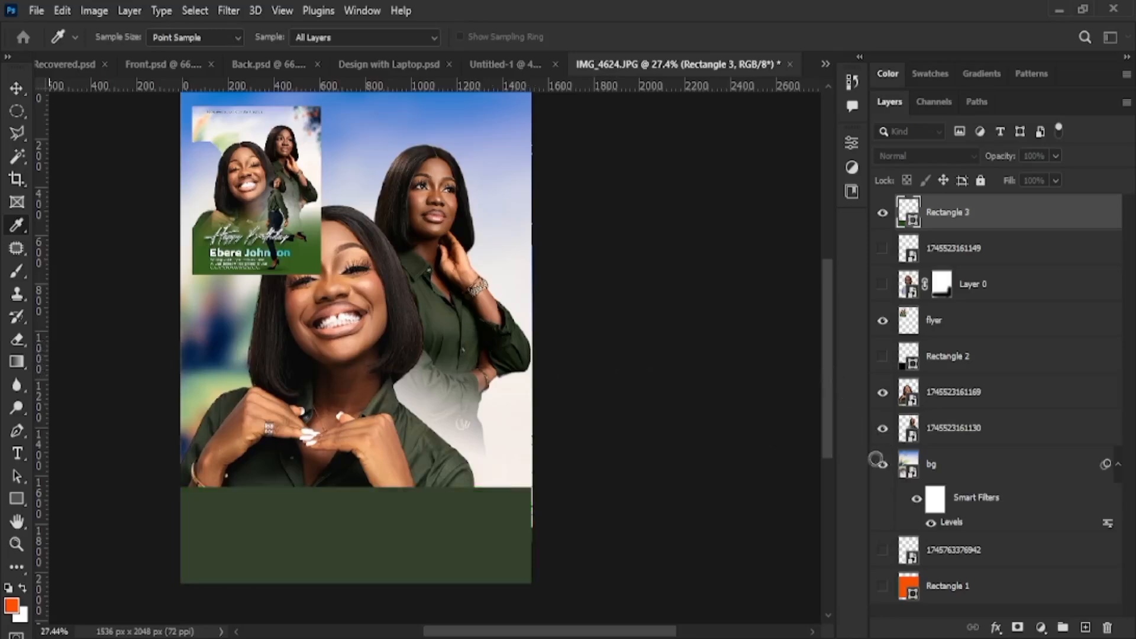
mouse_move(858, 454)
mouse_down()
mouse_move(884, 437)
mouse_move(886, 453)
mouse_move(843, 463)
mouse_up()
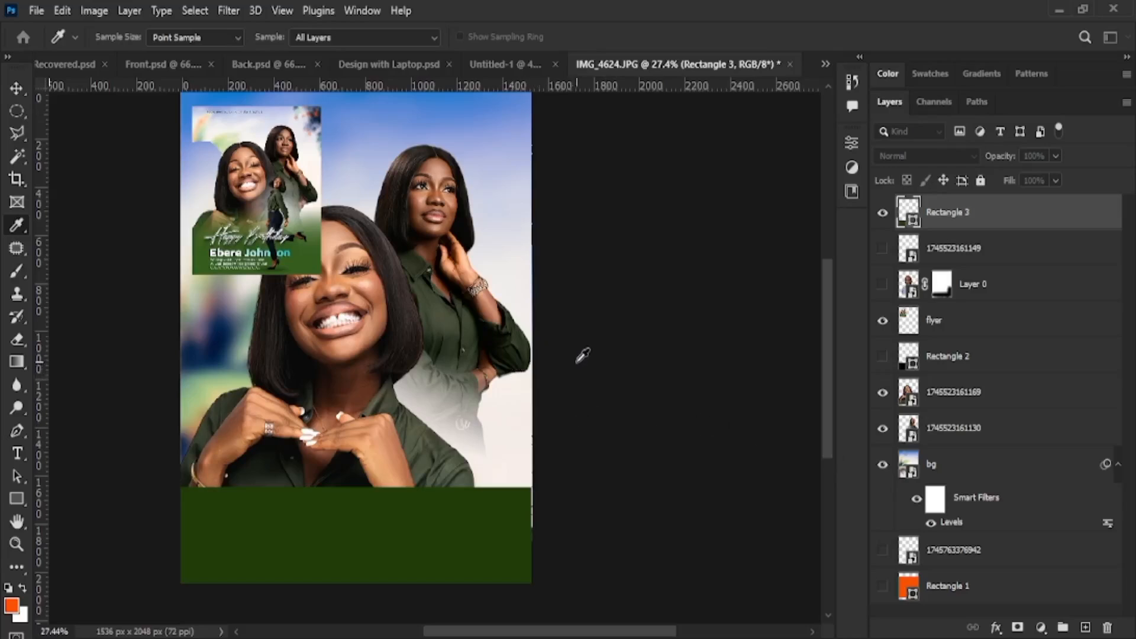
click(309, 260)
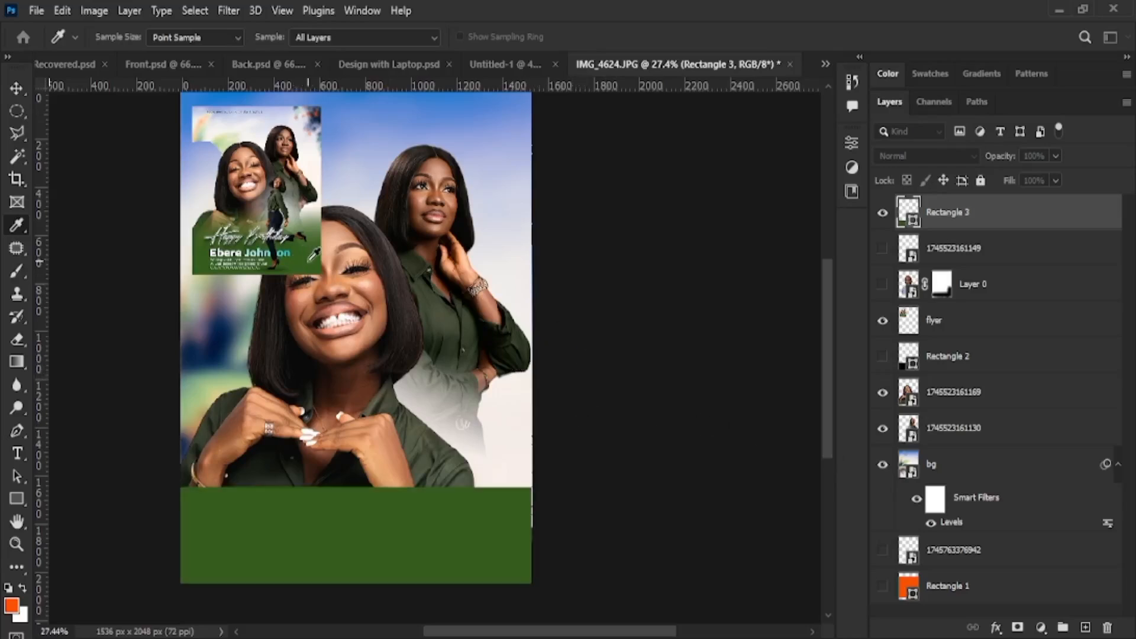
click(836, 460)
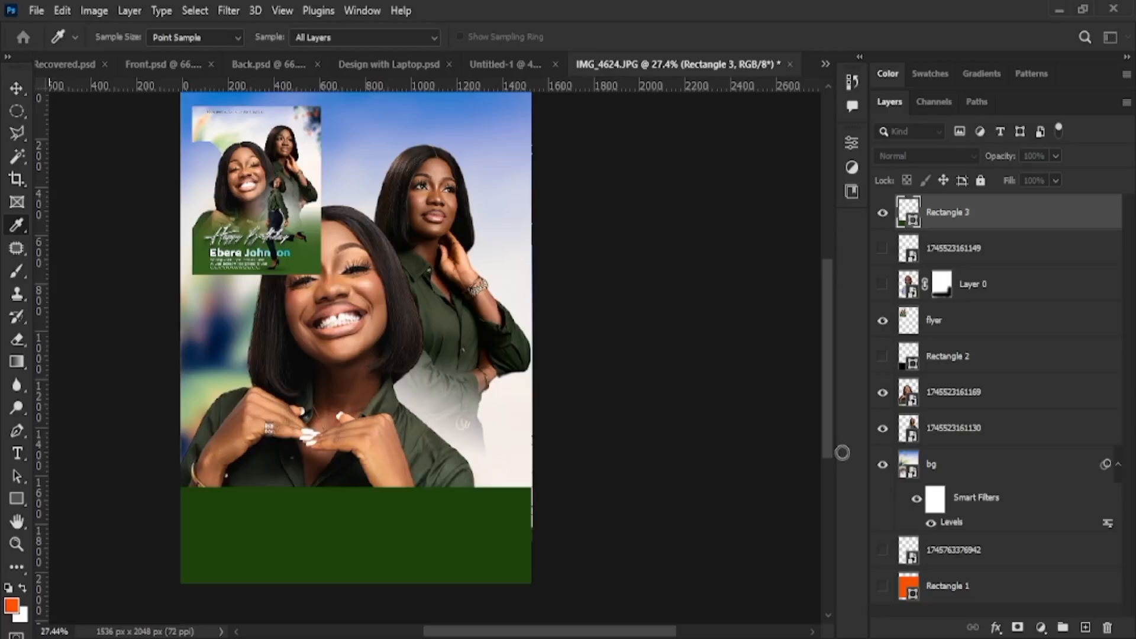
key(v)
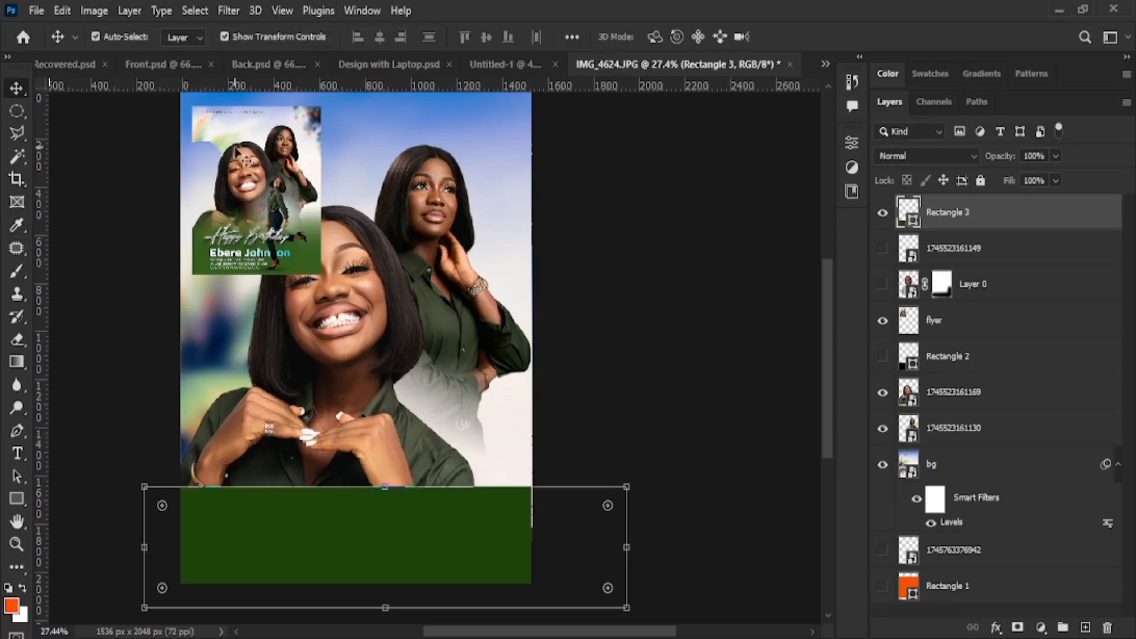
Stretch Rectangle 3's top edge up to about 122.8% height, then add a white layer mask
click(775, 414)
click(436, 563)
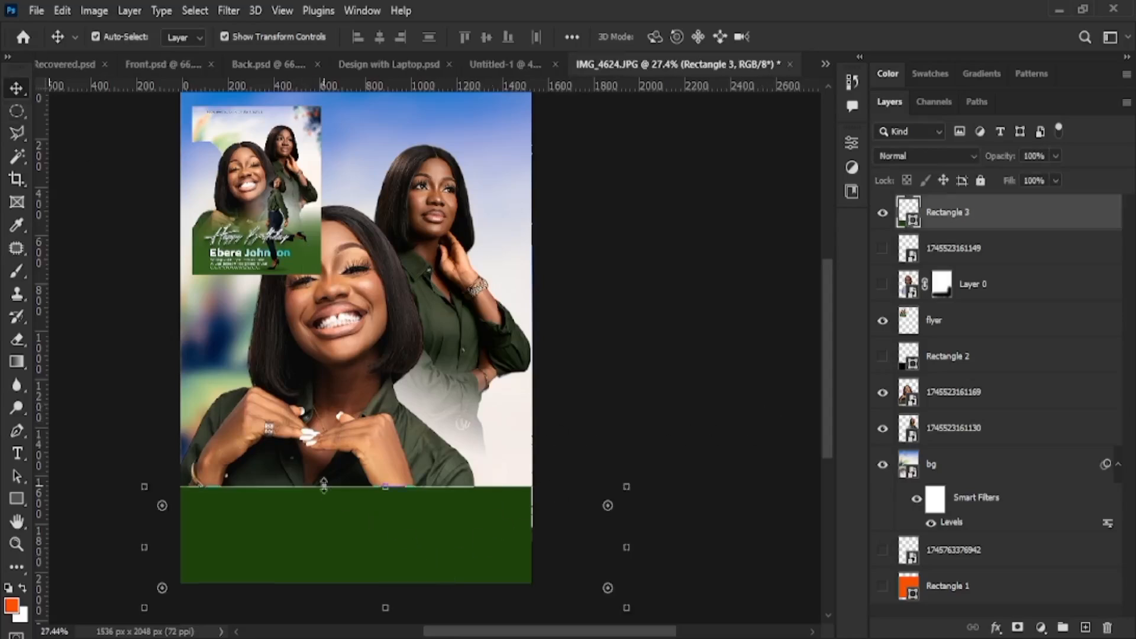
click(389, 488)
mouse_move(389, 487)
mouse_down()
mouse_move(387, 462)
mouse_move(394, 485)
mouse_up()
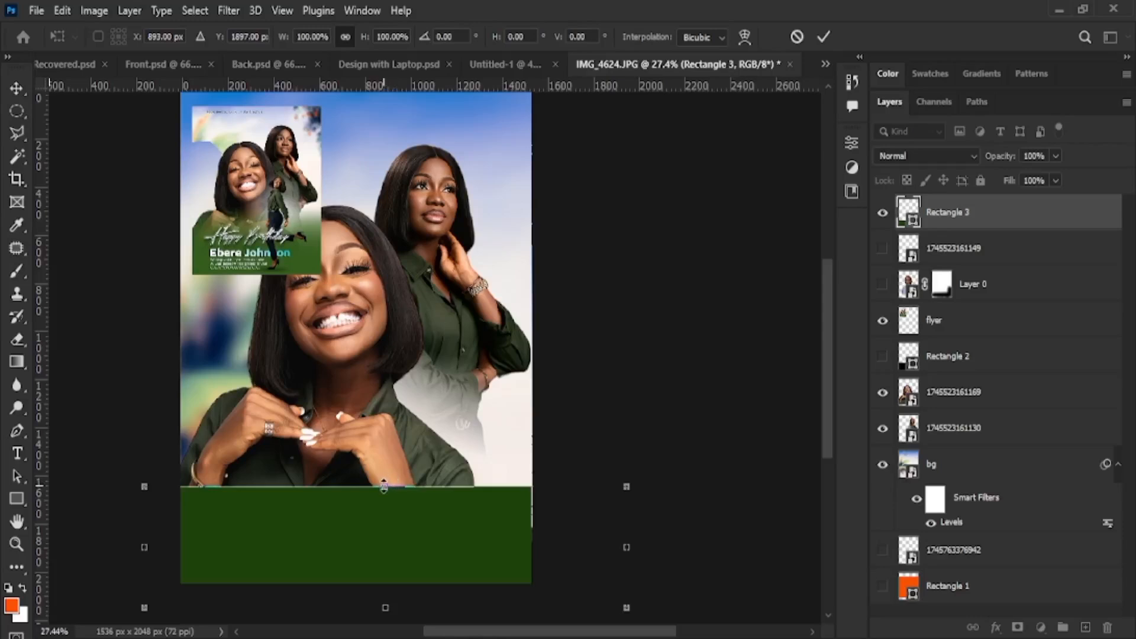
drag(385, 484, 377, 375)
key(ctrl+z)
drag(385, 487, 385, 459)
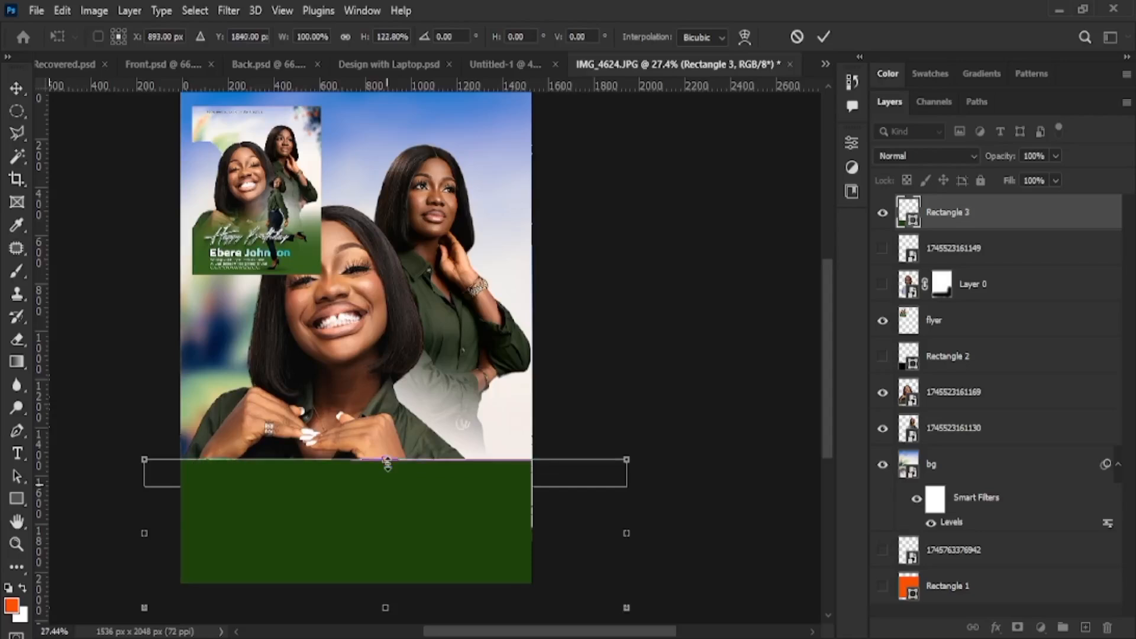
click(824, 37)
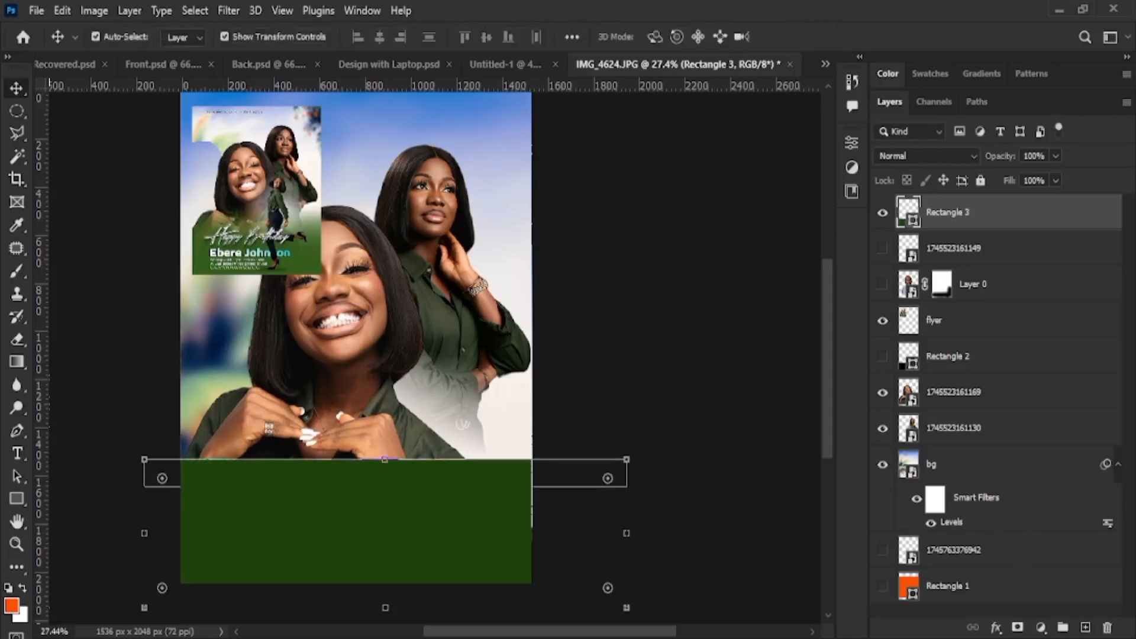
click(1018, 628)
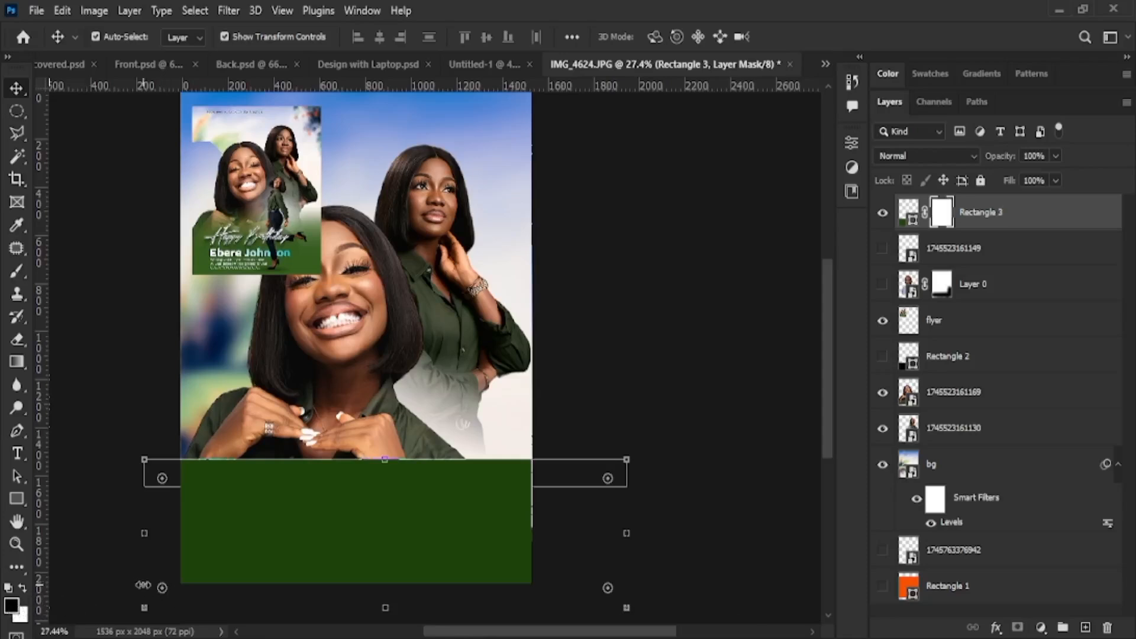
Take the Brush at about 400 px and undo a trial mask stroke over the arm
key(b)
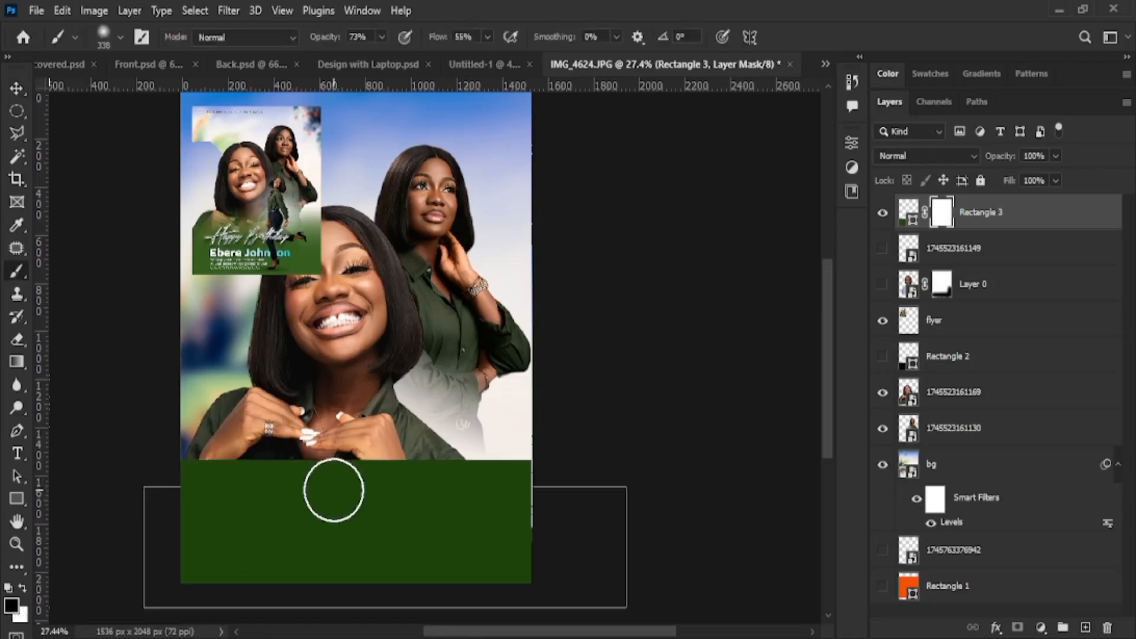
key(bracketright)
key(bracketright)
key(bracketright)
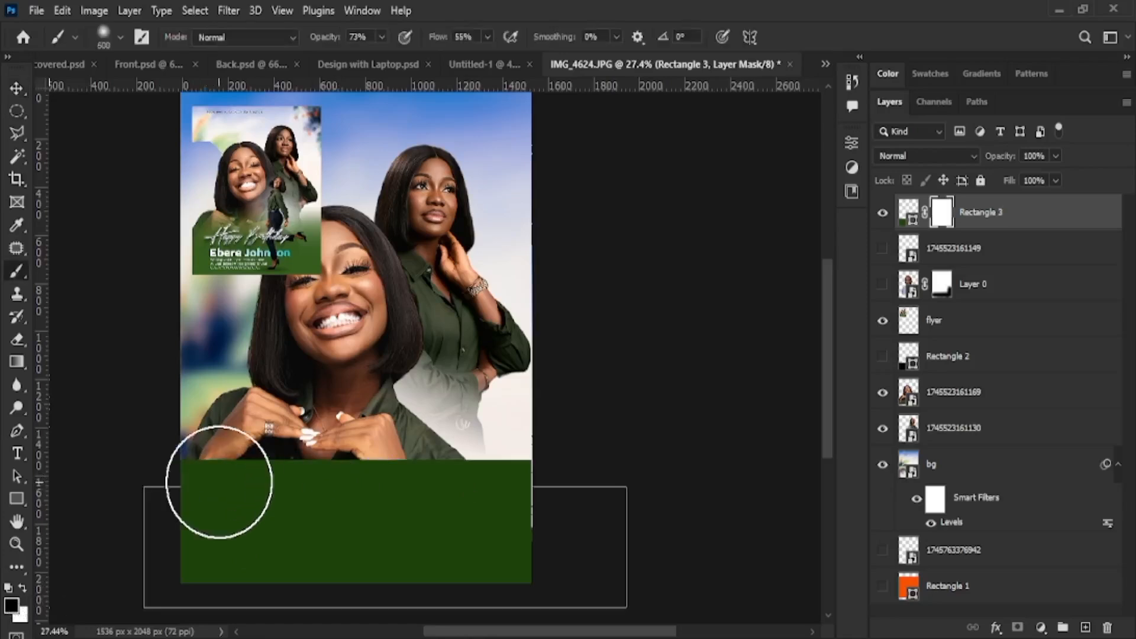
key(bracketleft)
key(bracketleft)
key(bracketleft)
key(bracketright)
key(bracketright)
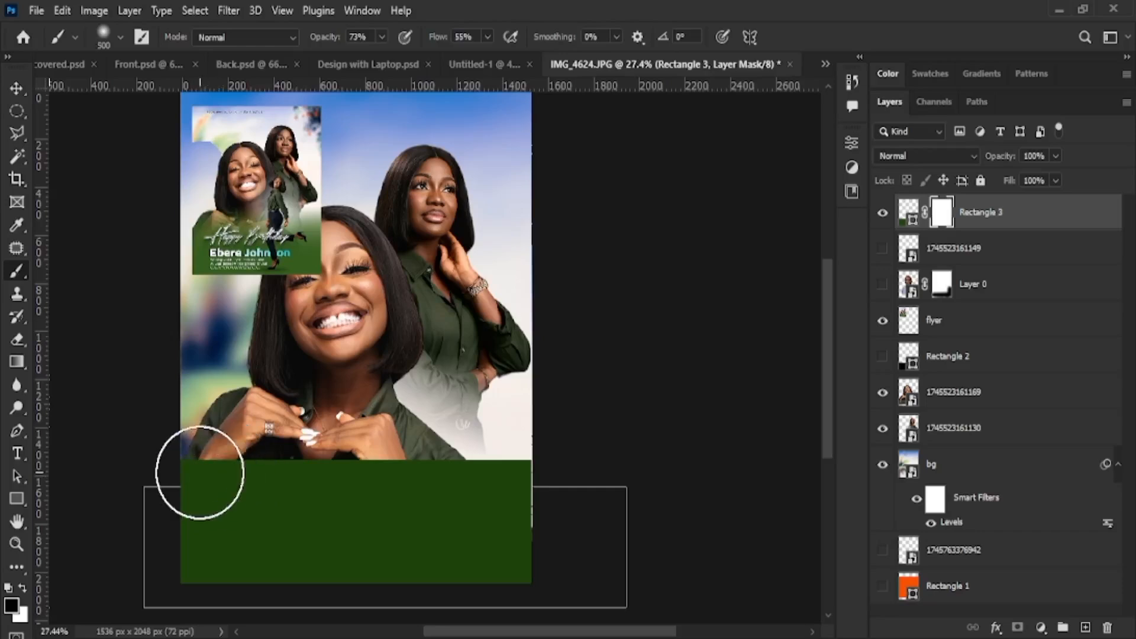
key(bracketleft)
mouse_move(201, 479)
mouse_down()
mouse_move(301, 468)
mouse_move(272, 488)
mouse_up()
key(ctrl+z)
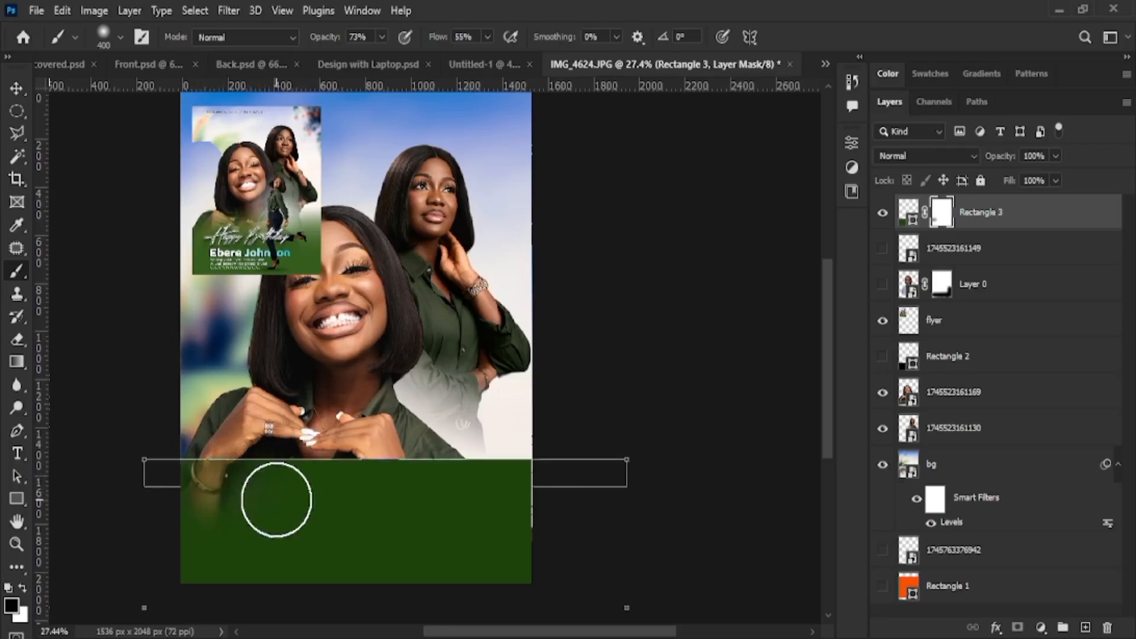
key(ctrl+z)
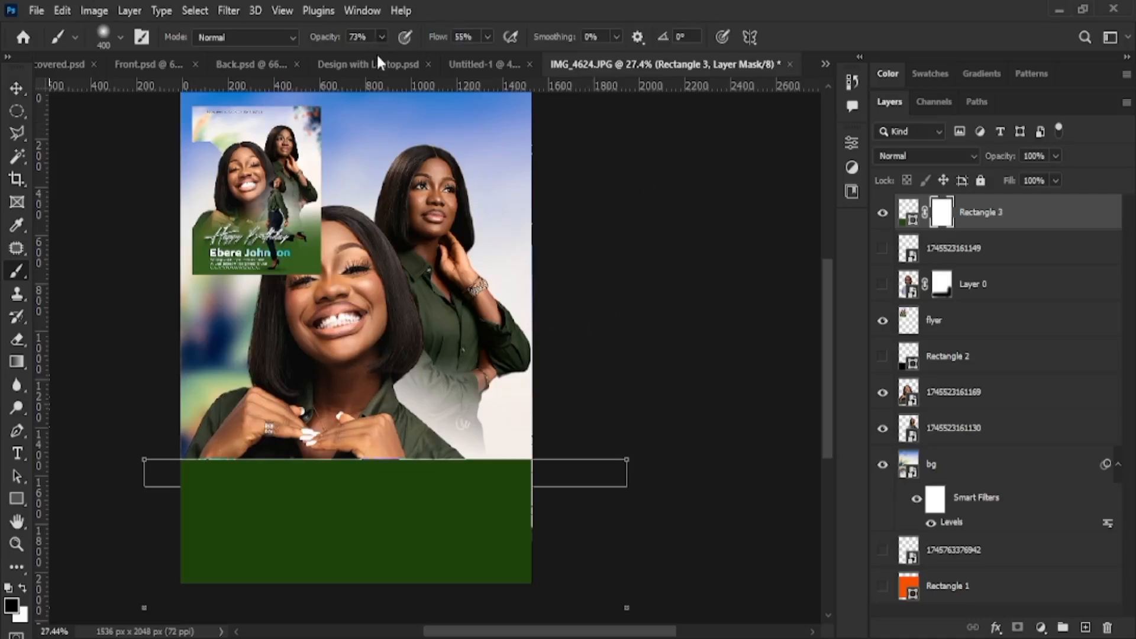
Paint the mask at 40% opacity to fade the band's top-left edge
key(4)
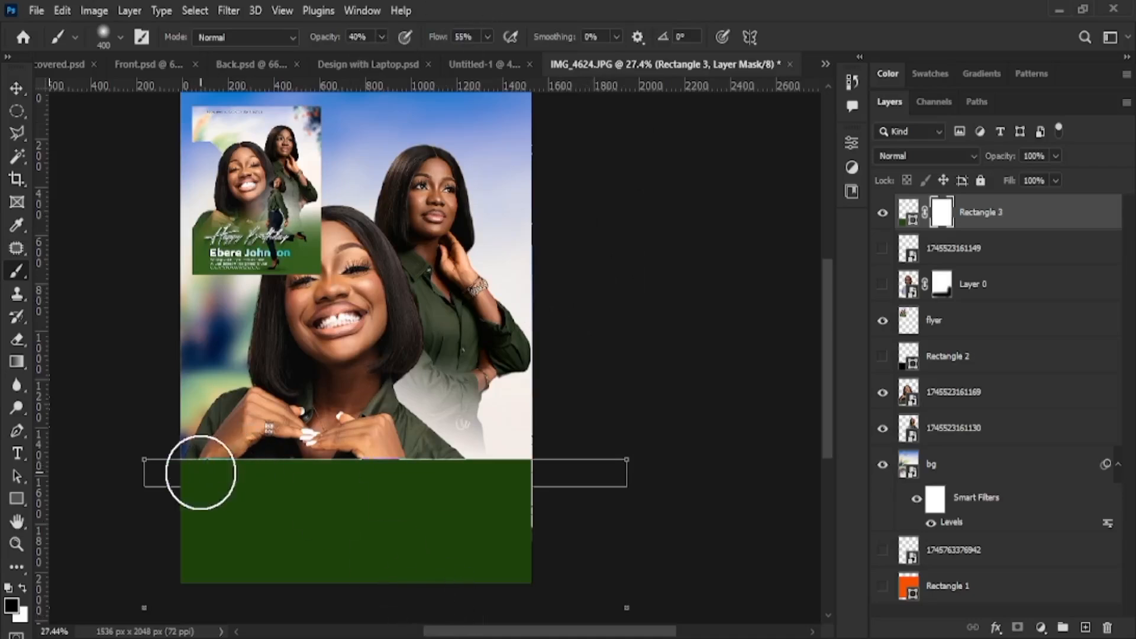
click(203, 473)
mouse_move(157, 461)
mouse_down()
mouse_move(358, 445)
mouse_move(146, 452)
mouse_move(323, 447)
mouse_up()
key(])
key(])
key(])
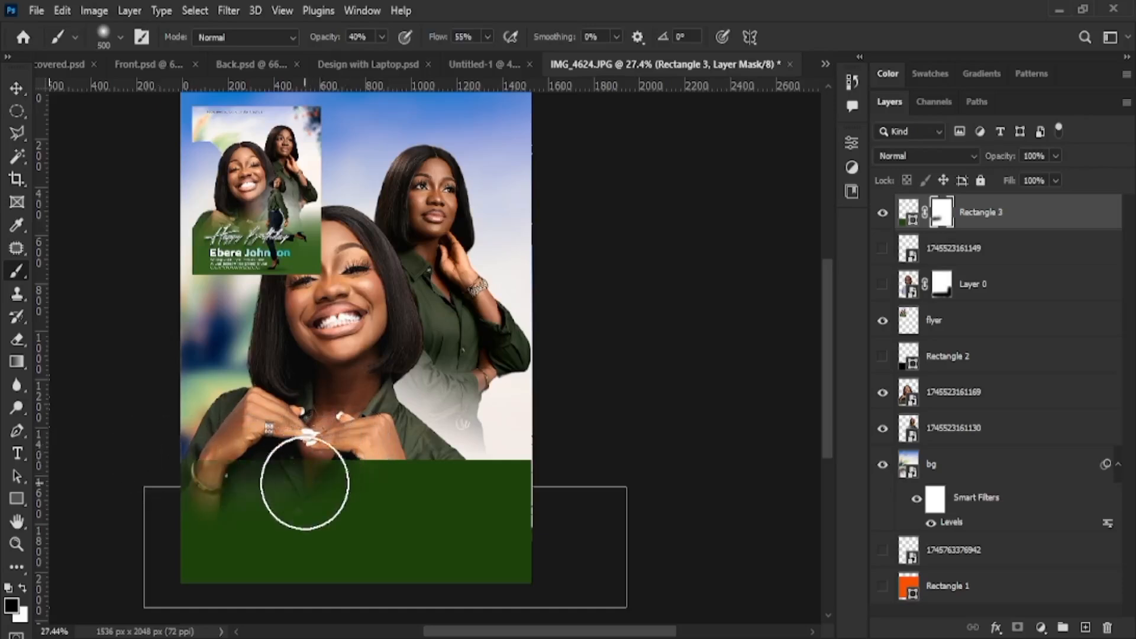
drag(228, 459, 211, 452)
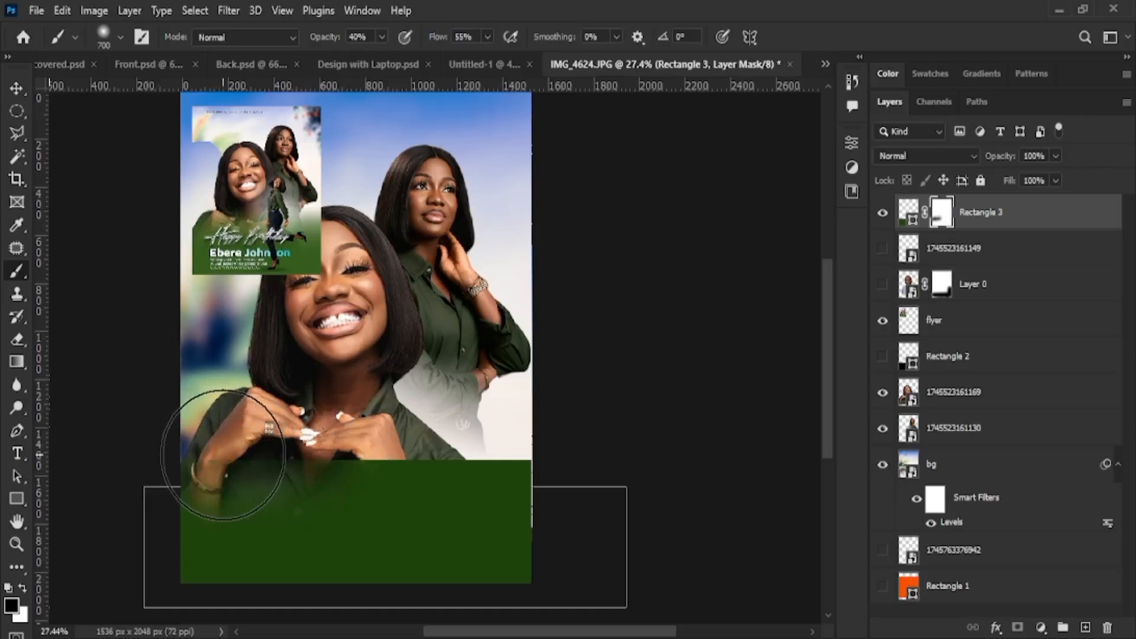
key(bracketleft)
key(bracketleft)
Fade the band's top edge across the shirt and right side with a 500 px brush
key(ctrl+t)
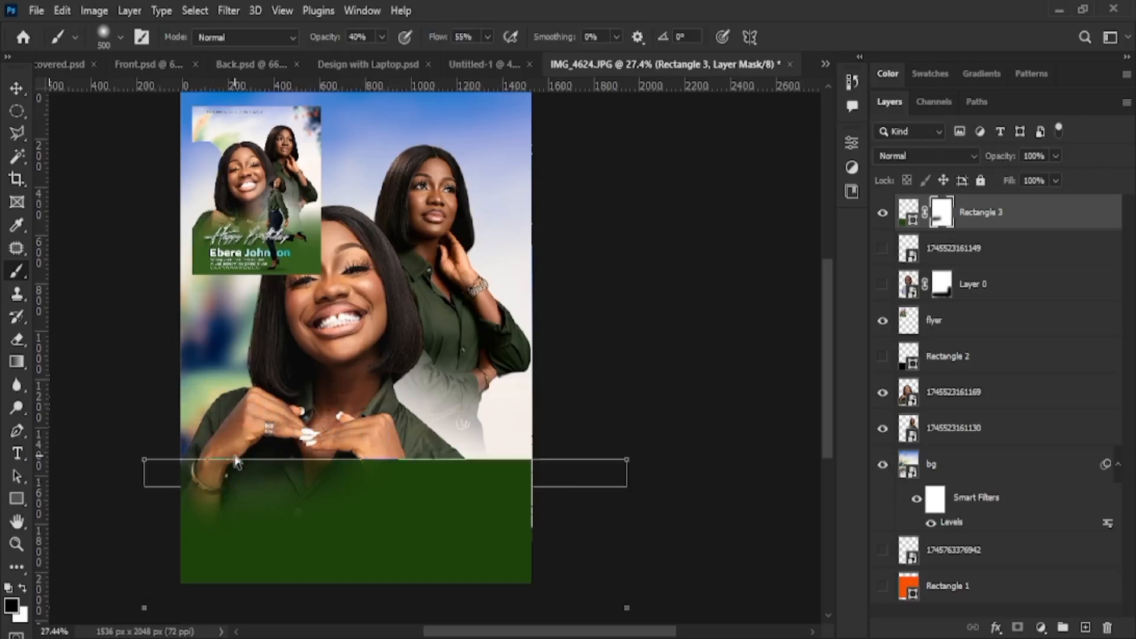
key(ctrl+plus)
key(ctrl+plus)
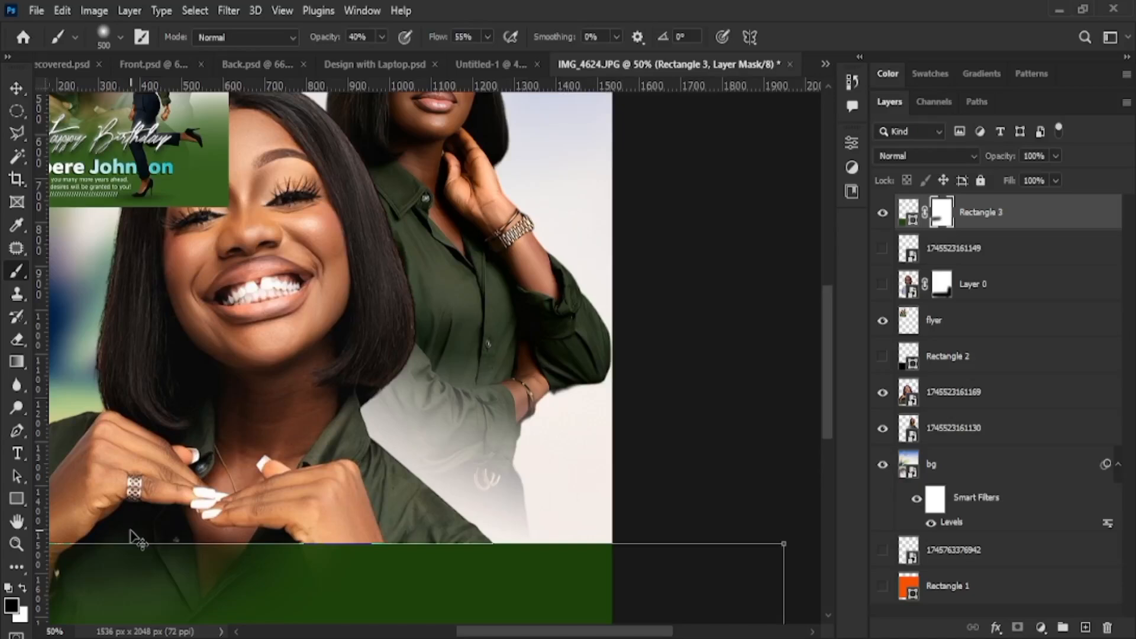
key(ctrl+minus)
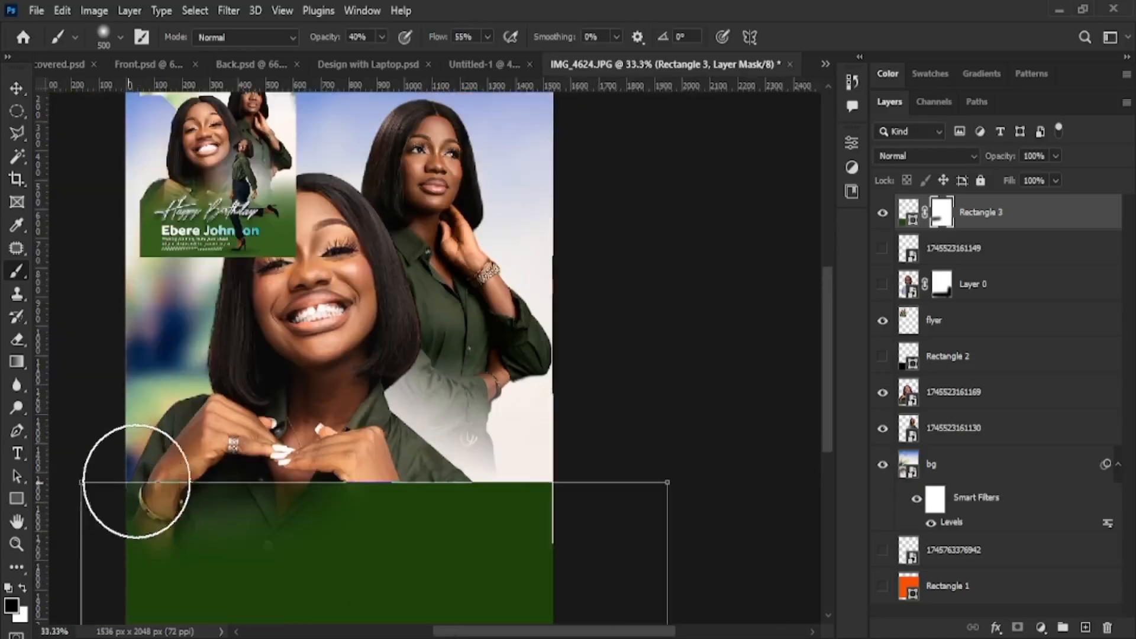
mouse_move(136, 481)
mouse_down()
mouse_move(362, 453)
mouse_move(105, 491)
mouse_move(483, 450)
mouse_move(233, 473)
mouse_move(477, 433)
mouse_move(234, 445)
mouse_move(455, 433)
mouse_move(409, 430)
mouse_move(221, 451)
mouse_move(393, 450)
mouse_move(454, 431)
mouse_move(296, 442)
mouse_move(705, 455)
mouse_move(462, 468)
mouse_move(607, 443)
mouse_move(654, 453)
mouse_up()
mouse_move(214, 451)
mouse_down()
mouse_move(646, 461)
mouse_move(122, 464)
mouse_move(807, 441)
mouse_move(203, 469)
mouse_move(634, 457)
mouse_move(494, 461)
mouse_up()
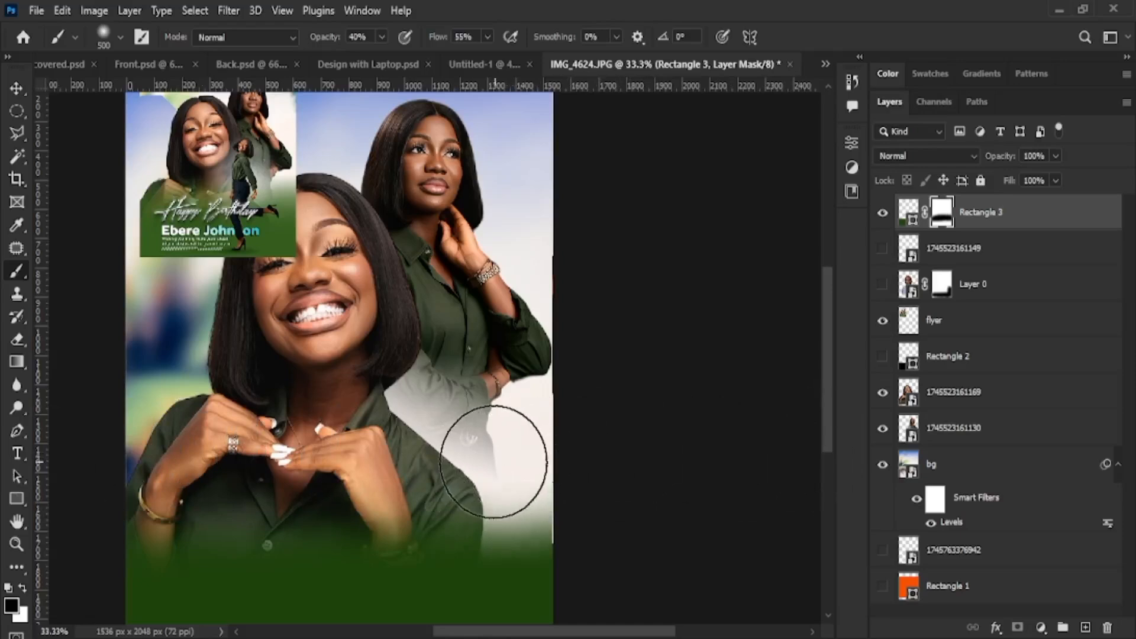
click(17, 87)
scroll(603, 464, down, 4)
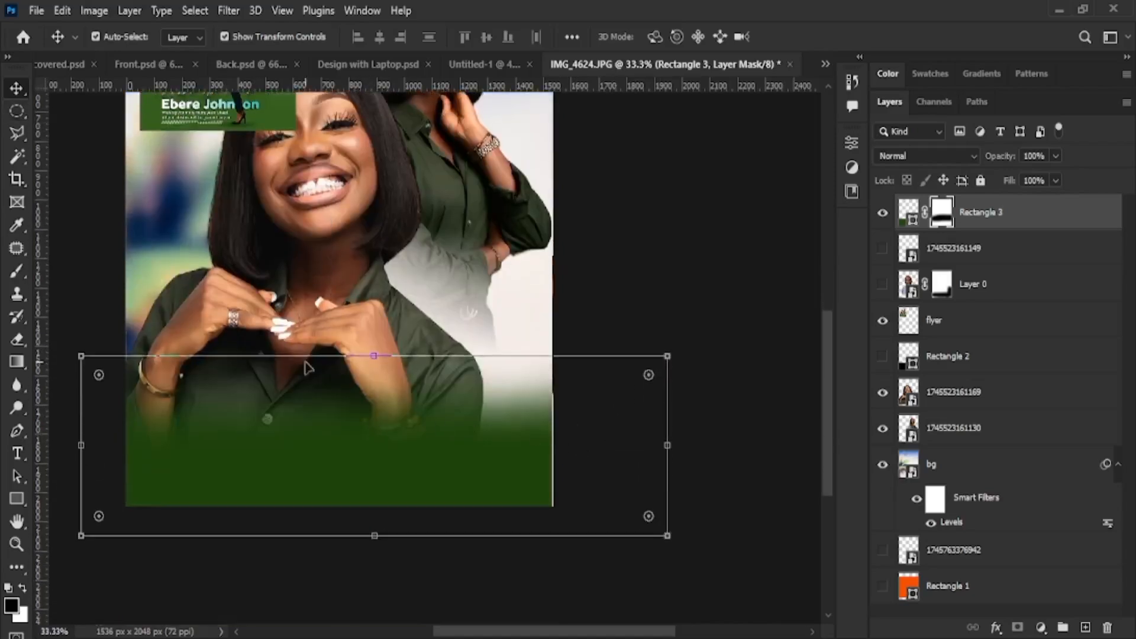
Drag the green band's top handle slightly higher and commit the transform
drag(377, 353, 374, 333)
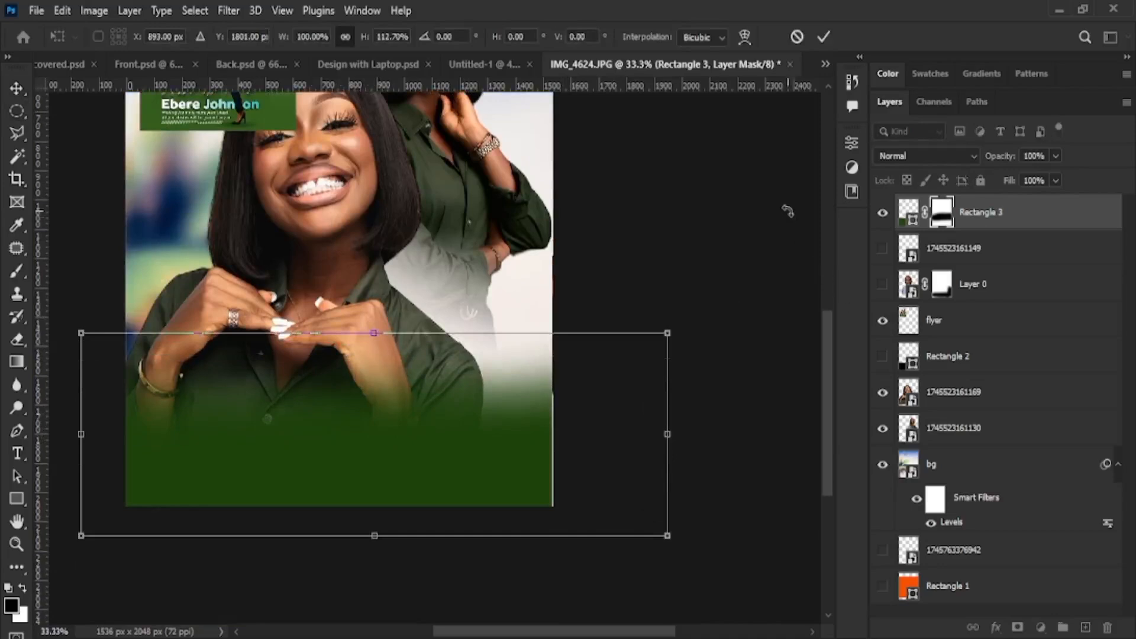
click(823, 37)
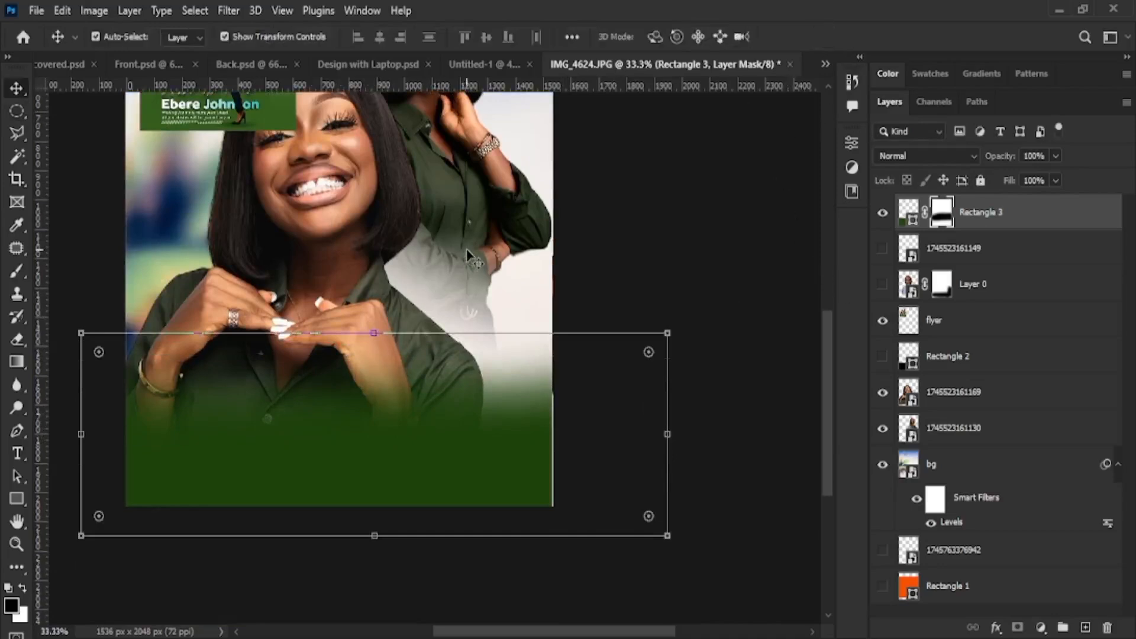
scroll(507, 284, up, 6)
scroll(507, 293, down, 2)
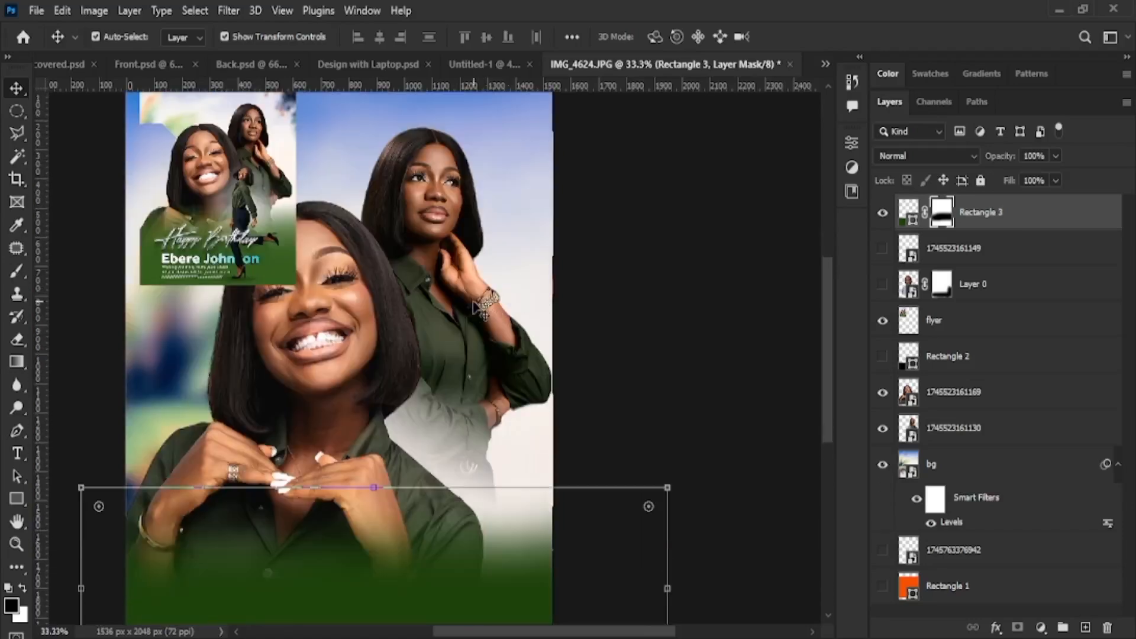
Reselect Rectangle 3 and raise its top edge further to about 115.61% height
click(468, 308)
drag(472, 307, 472, 320)
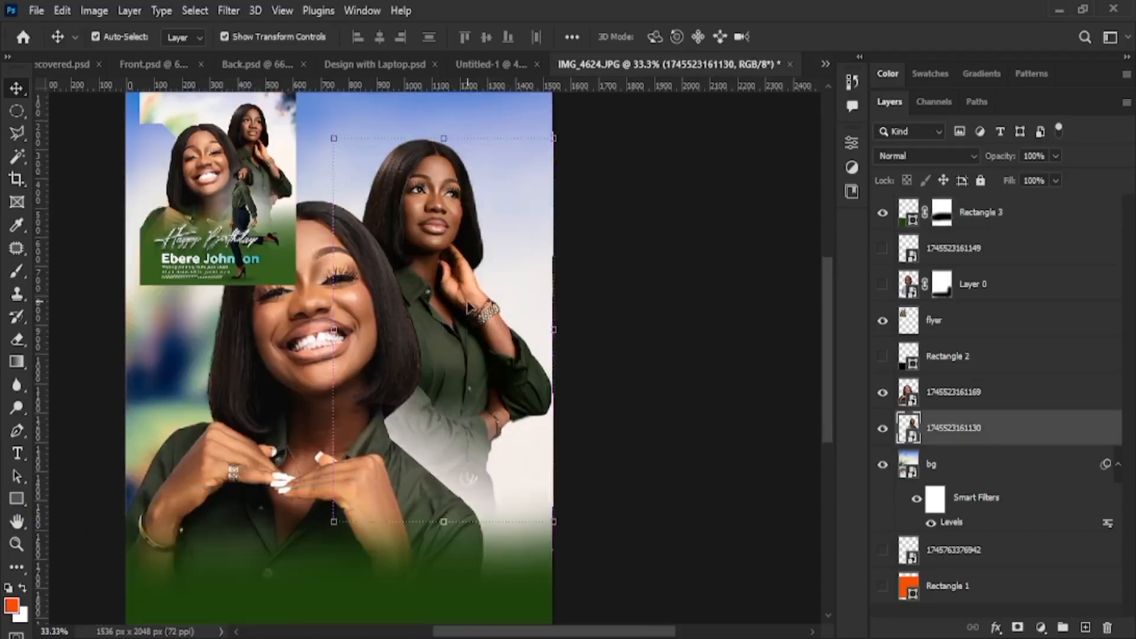
scroll(476, 332, down, 4)
click(338, 441)
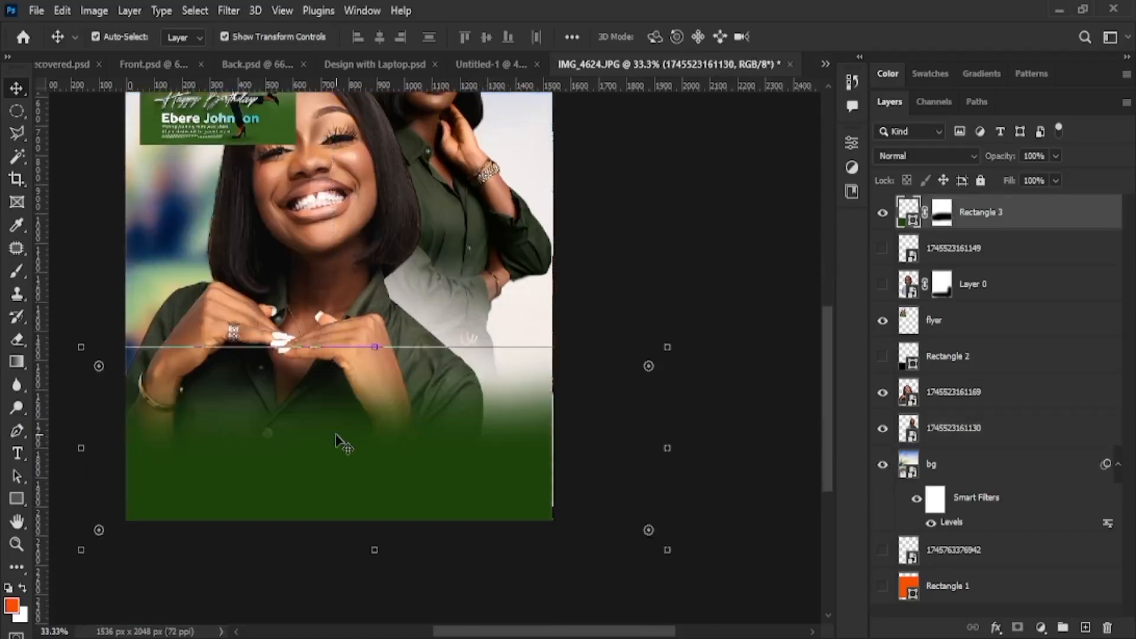
drag(375, 343, 374, 312)
scroll(484, 453, down, 1)
scroll(484, 454, up, 6)
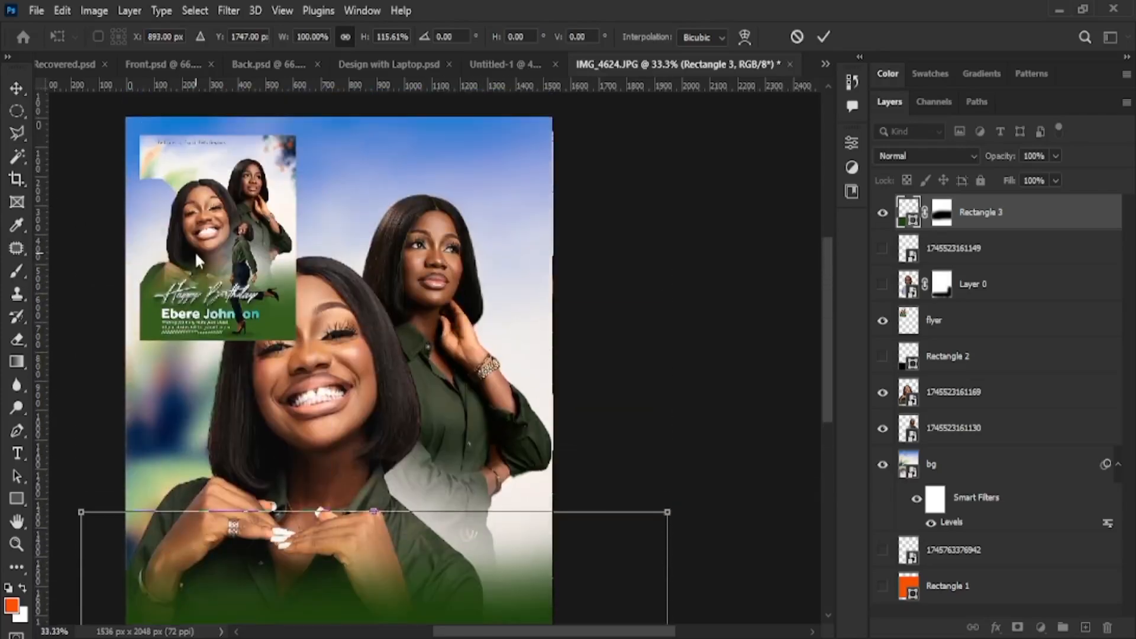
key(Return)
click(675, 434)
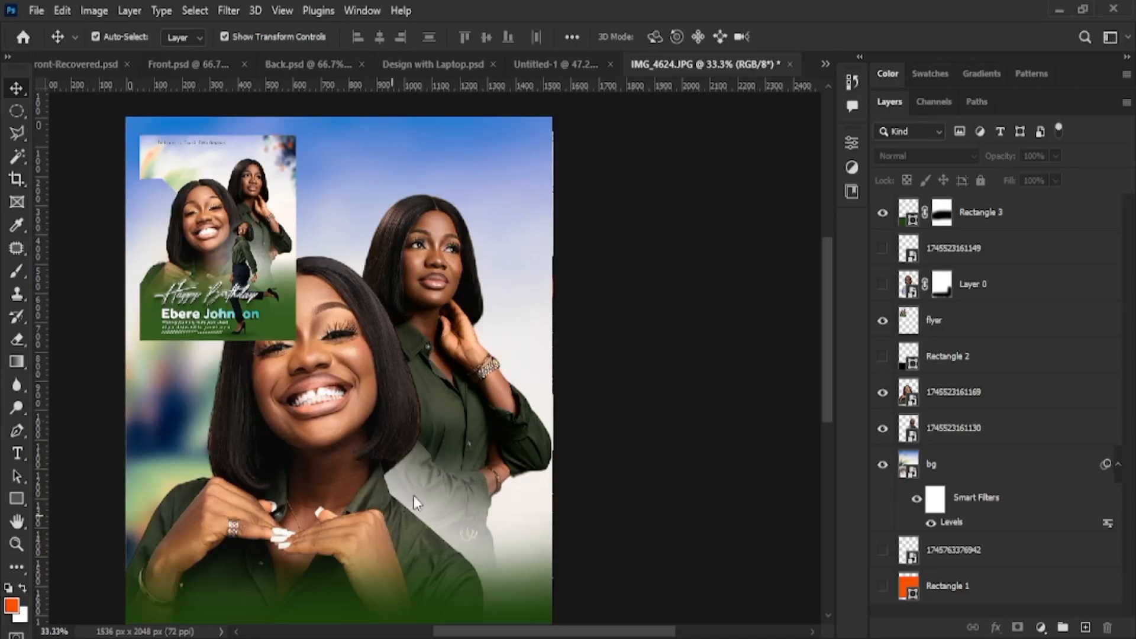
Move the gold Happy Birthday script onto the green band, scale it to about 59.64%, and commit
scroll(414, 495, down, 3)
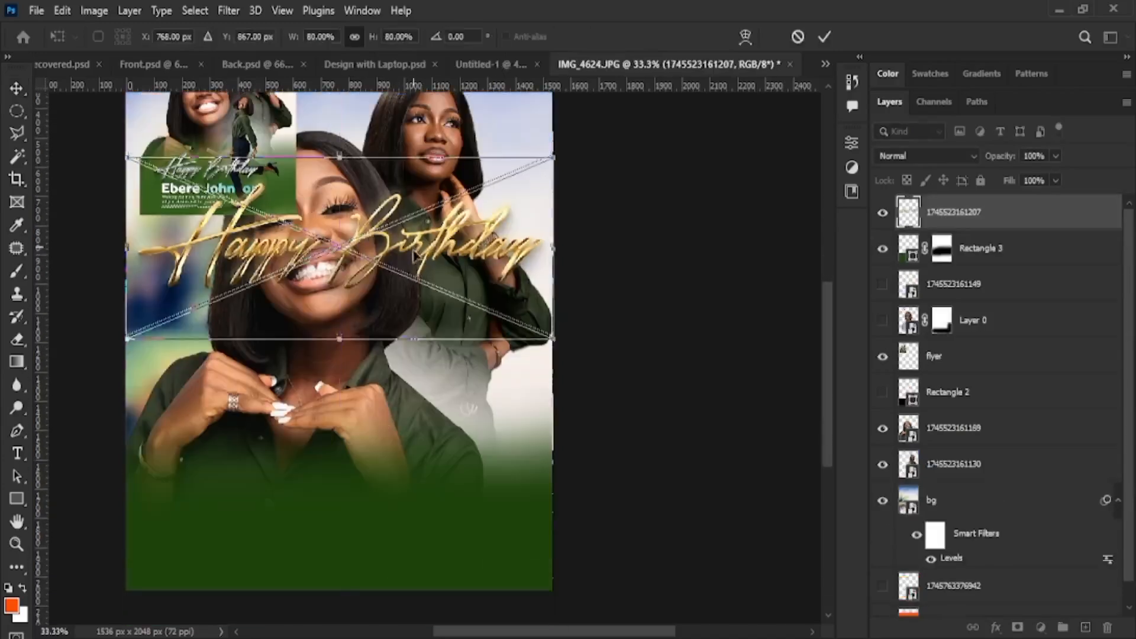
drag(417, 273, 417, 506)
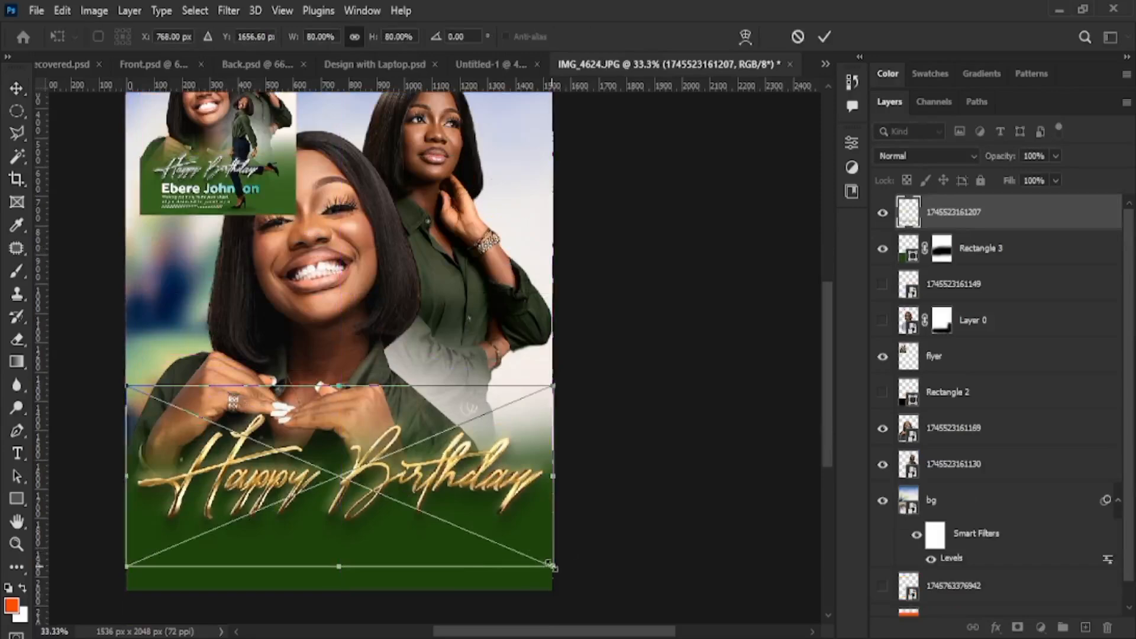
drag(545, 565, 482, 543)
drag(305, 431, 340, 431)
drag(518, 540, 459, 511)
drag(406, 442, 415, 463)
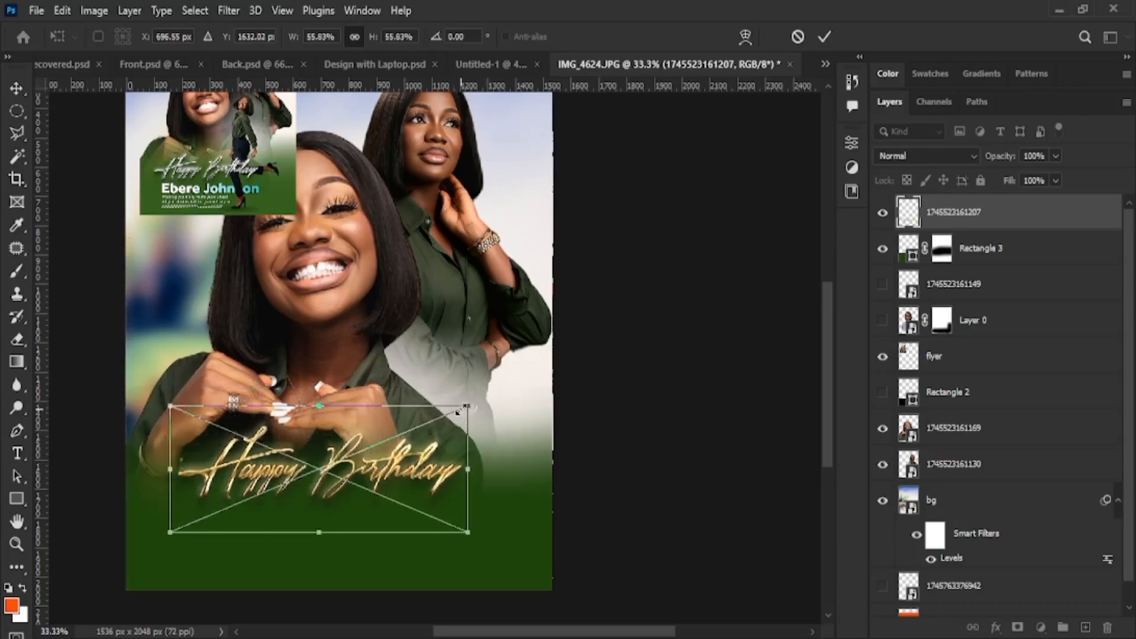
drag(467, 406, 408, 379)
drag(314, 521, 292, 537)
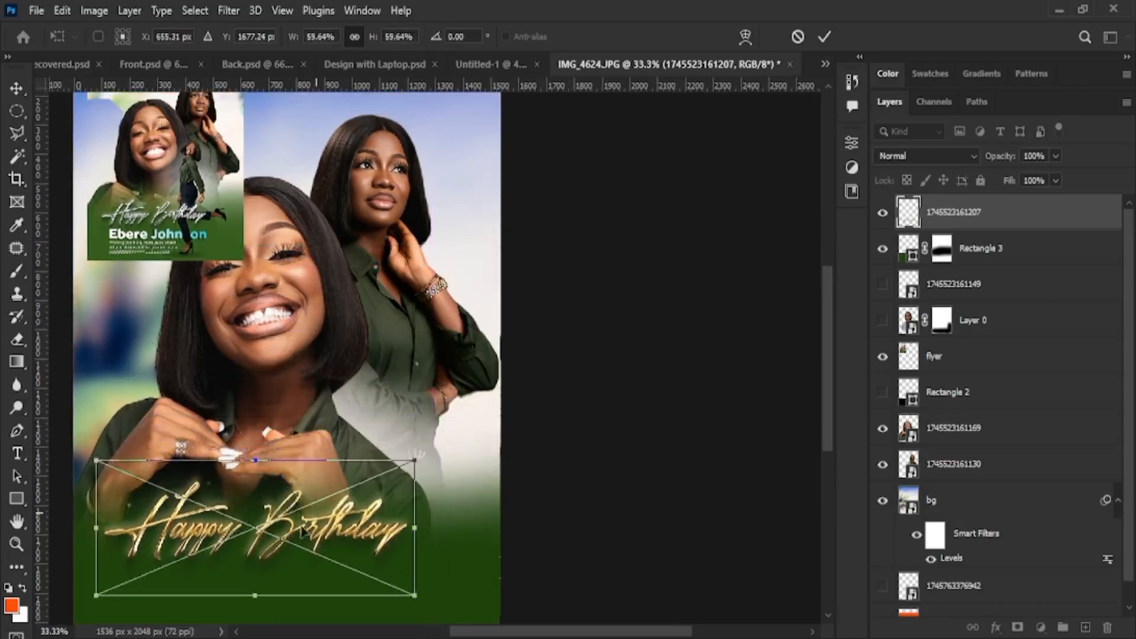
click(824, 36)
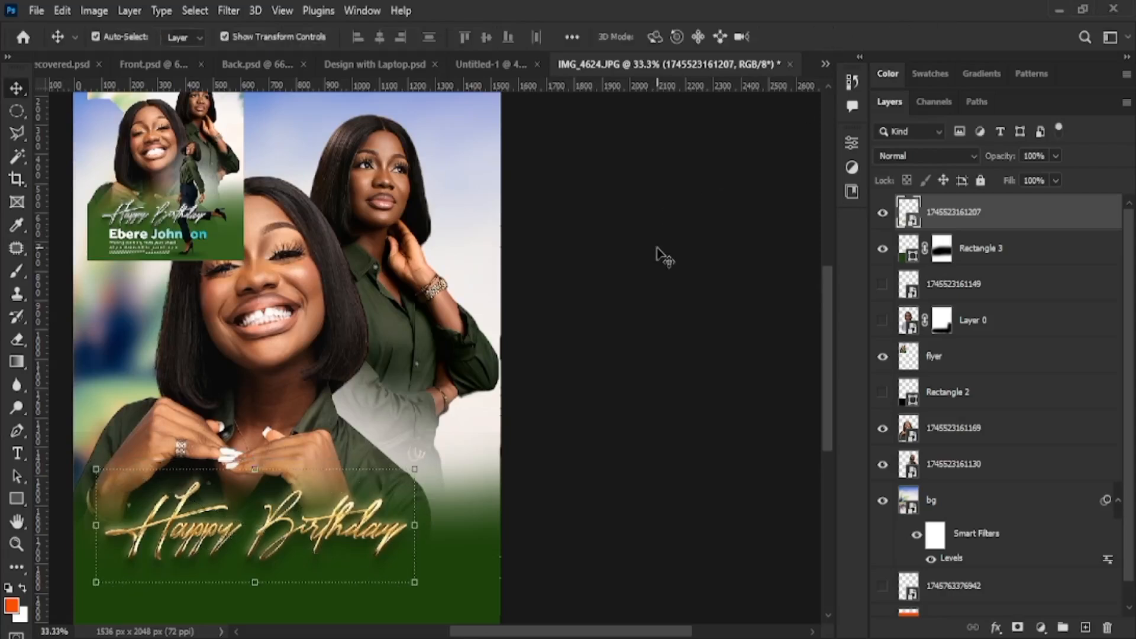
key(ctrl)
Shift the Happy Birthday lettering's tint toward warm gold with Color Balance
key(i)
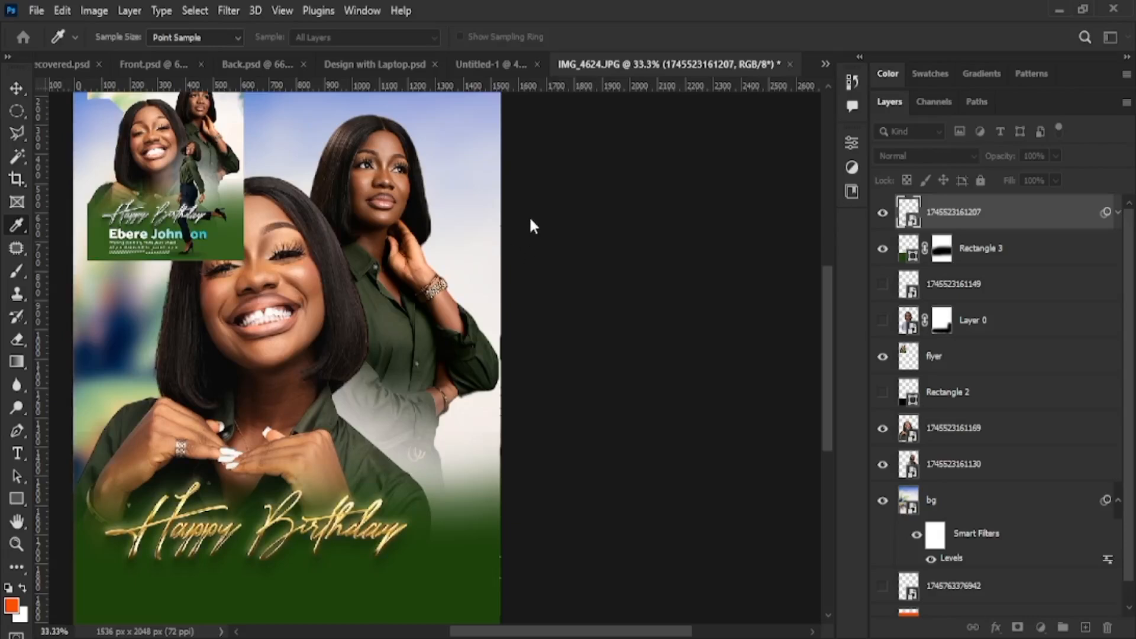
mouse_move(529, 222)
mouse_down()
mouse_move(416, 231)
mouse_move(471, 227)
mouse_move(532, 198)
mouse_move(436, 203)
mouse_move(553, 267)
mouse_move(517, 246)
mouse_move(407, 250)
mouse_move(531, 204)
mouse_move(441, 220)
mouse_move(446, 239)
mouse_move(609, 228)
mouse_move(519, 239)
mouse_up()
drag(446, 202, 671, 211)
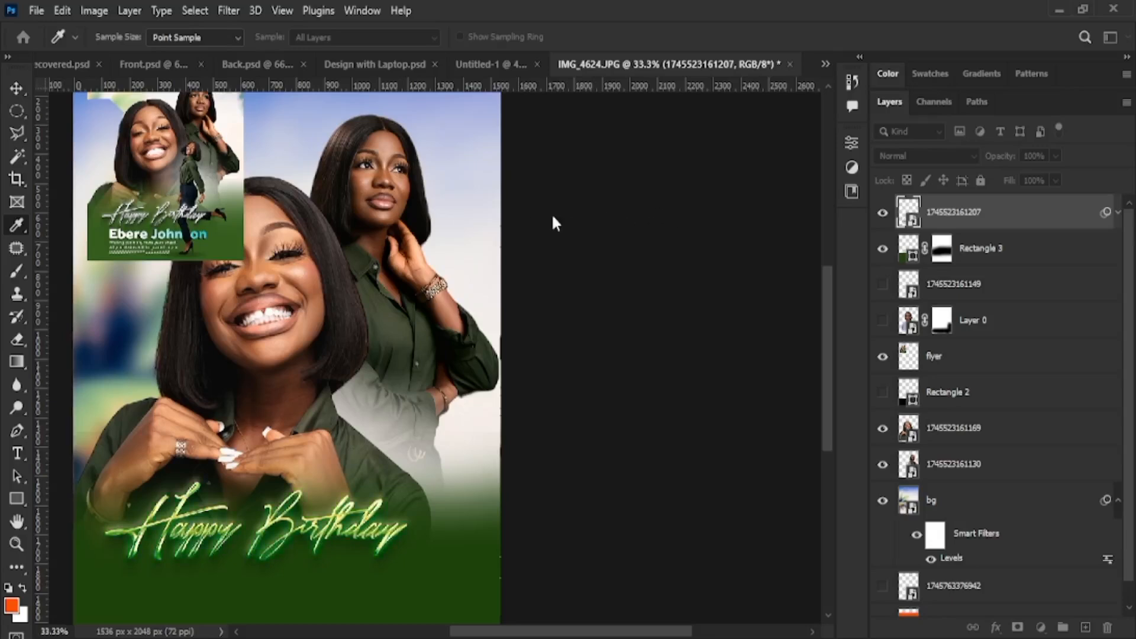
drag(474, 222, 438, 222)
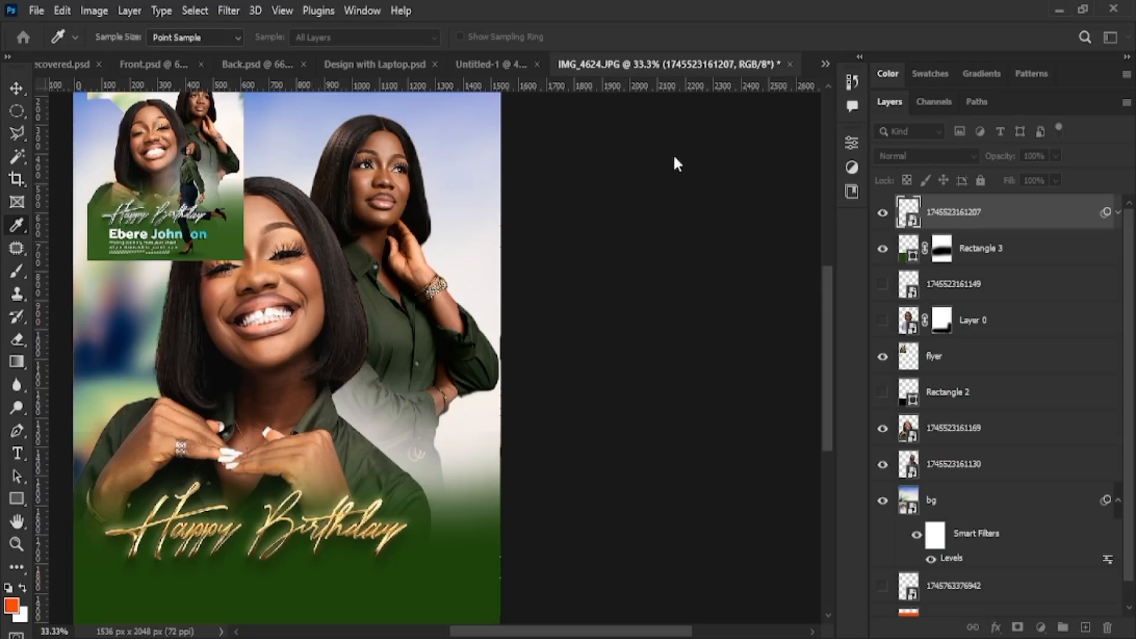
click(698, 150)
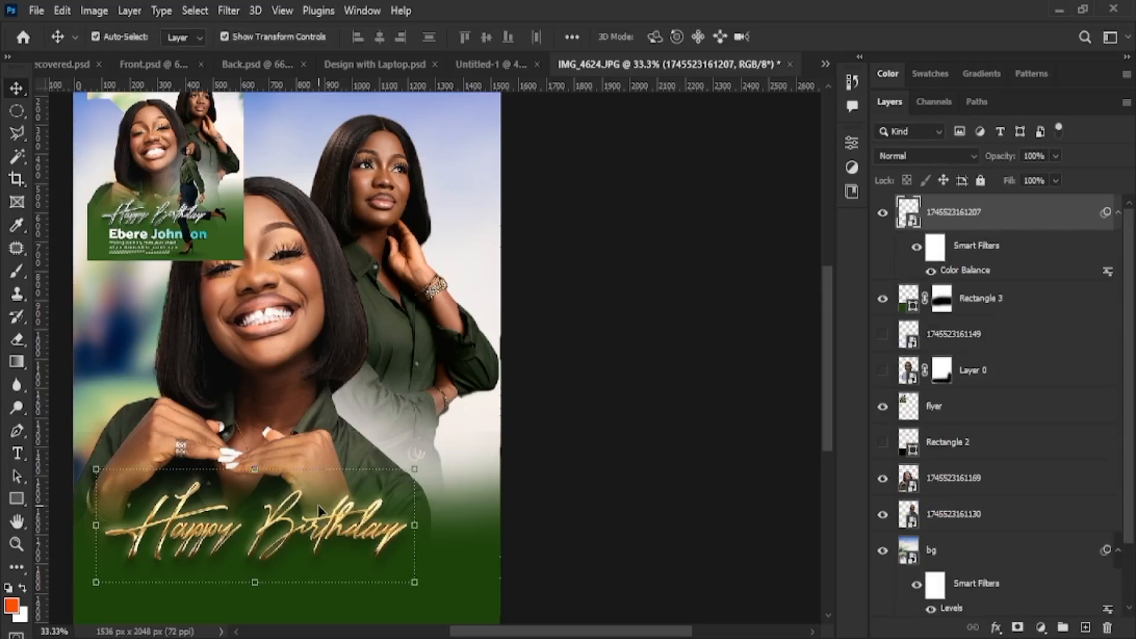
Brighten the lettering with a Curves adjustment, redoing the curve once
key(ctrl+m)
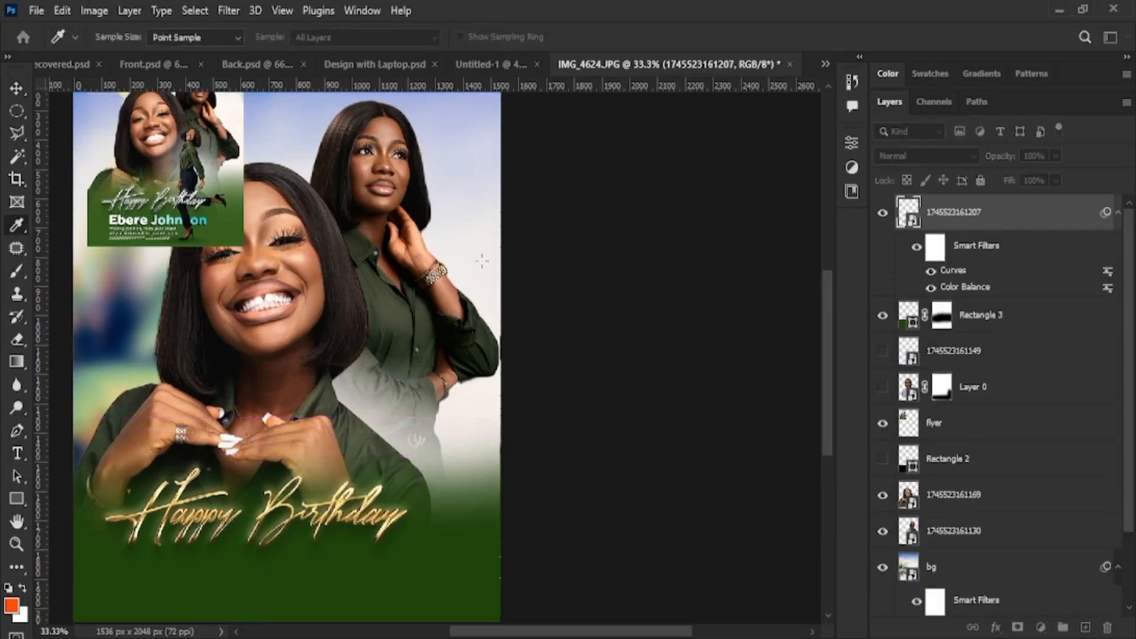
drag(462, 267, 445, 240)
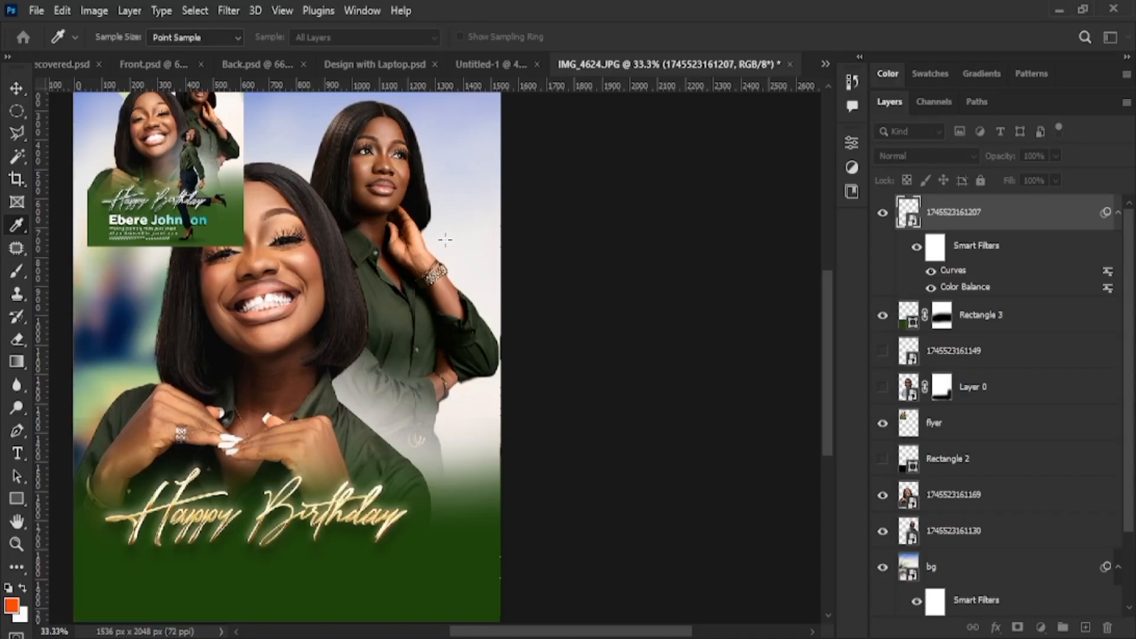
click(793, 128)
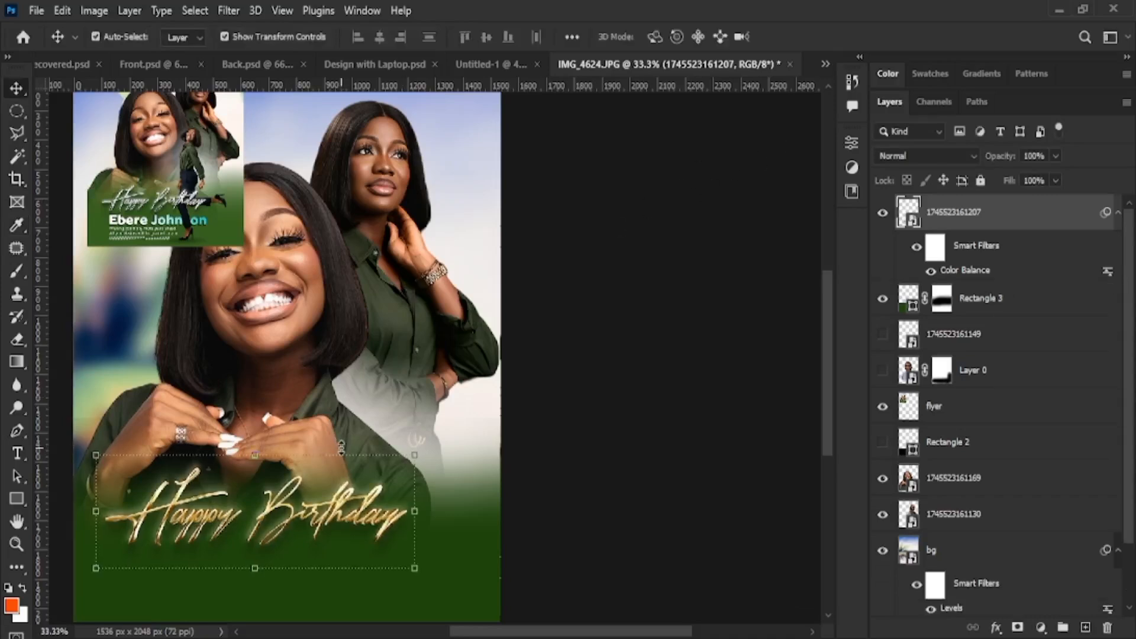
key(ctrl+m)
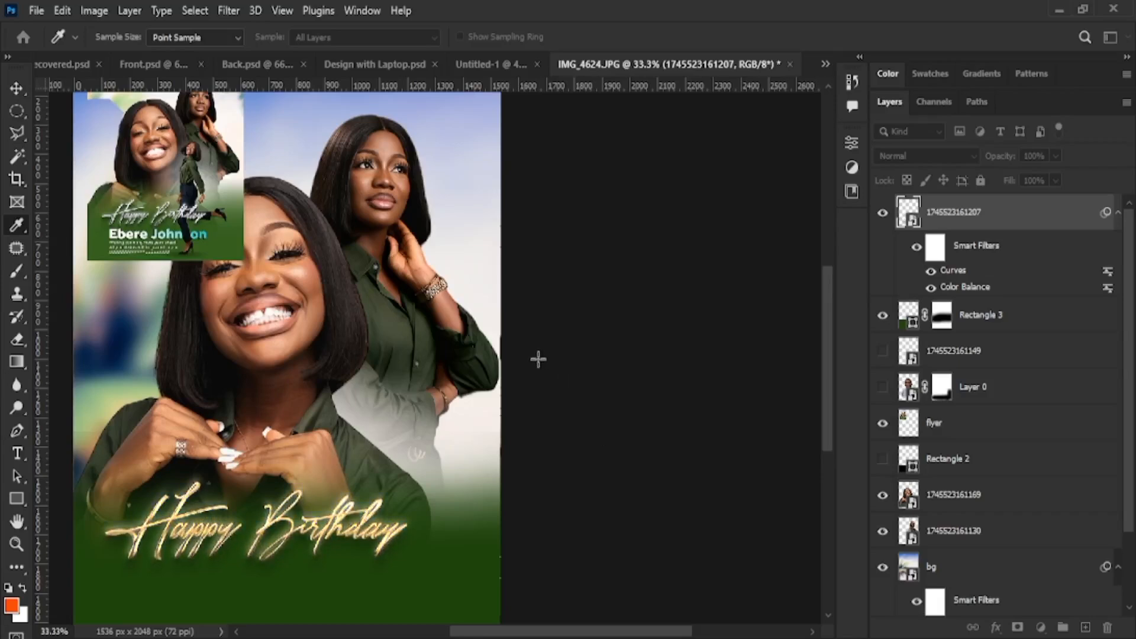
Nudge the Happy Birthday lettering slightly left and apply its transform
key(v)
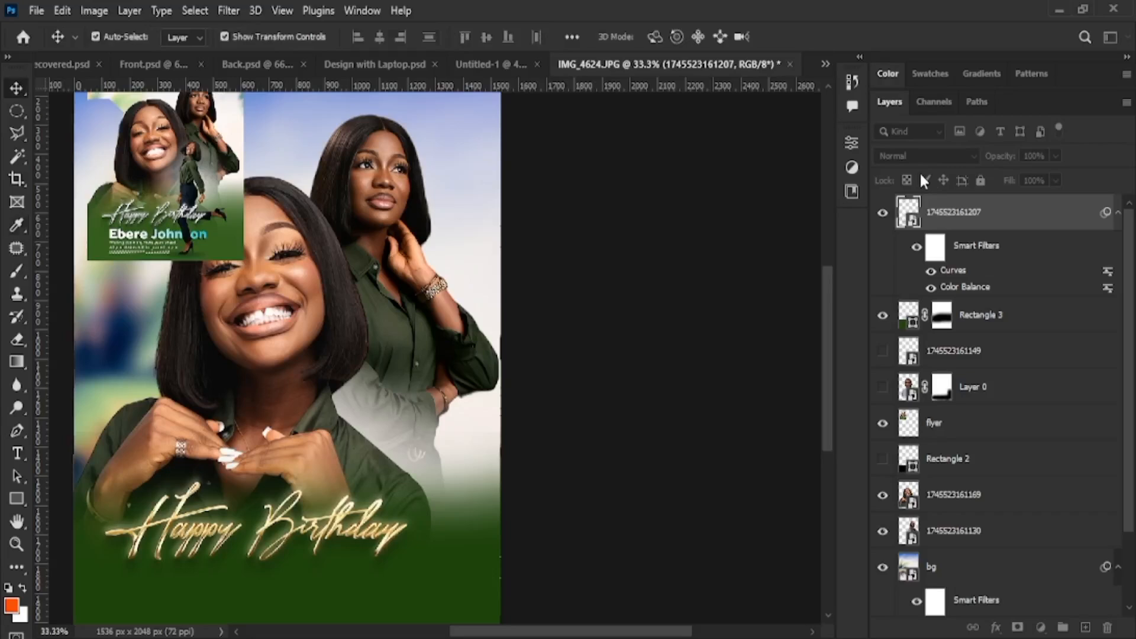
scroll(233, 547, down, 5)
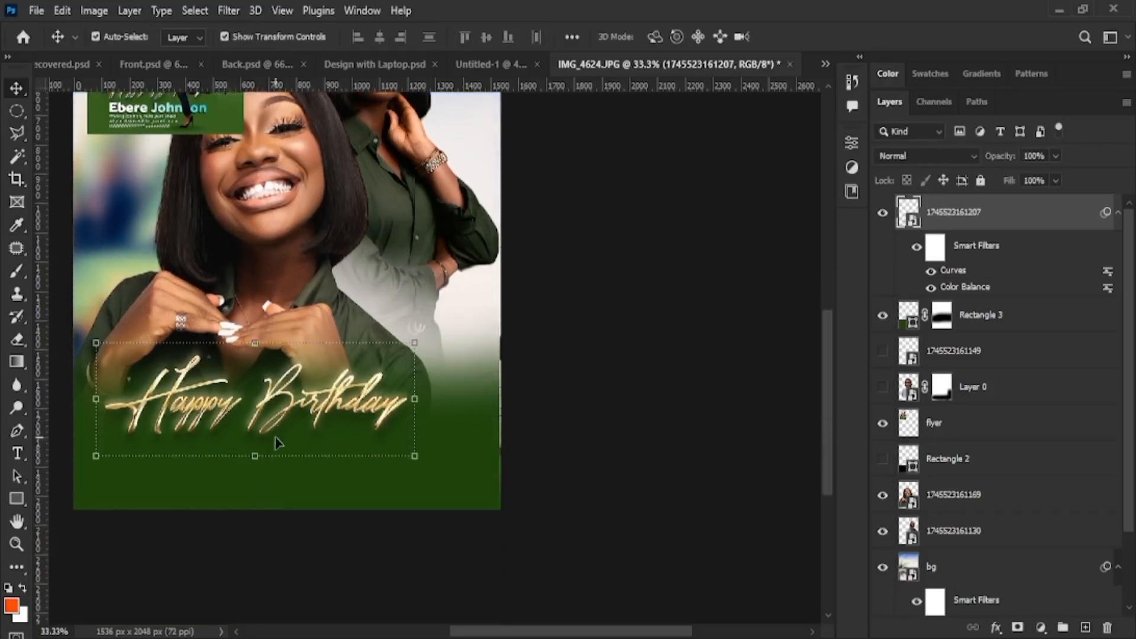
drag(281, 423, 274, 422)
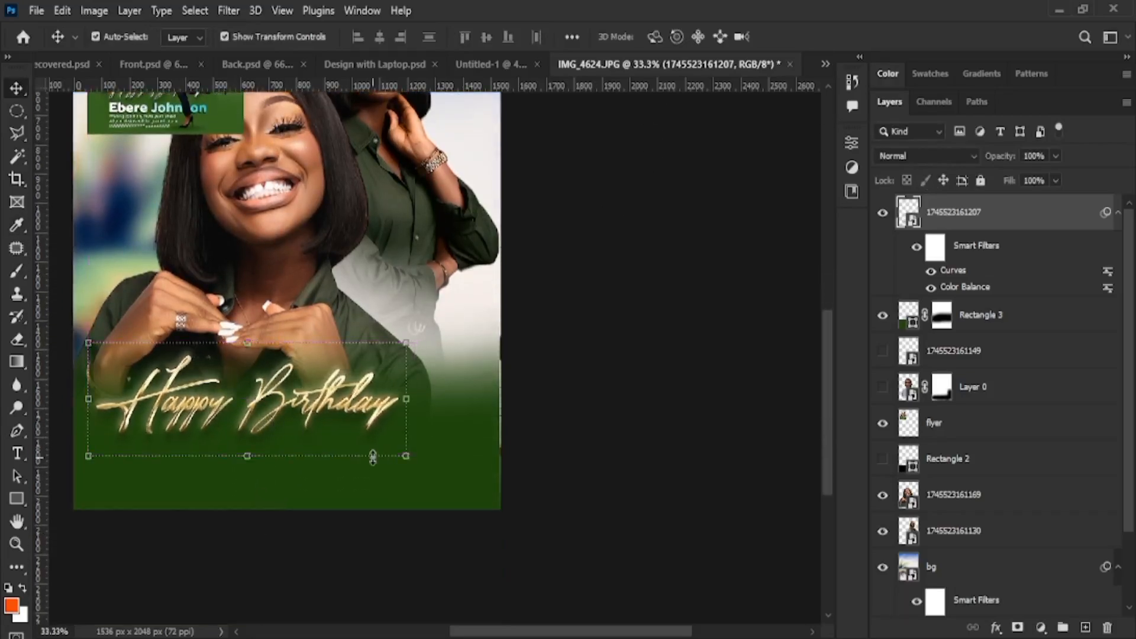
click(403, 455)
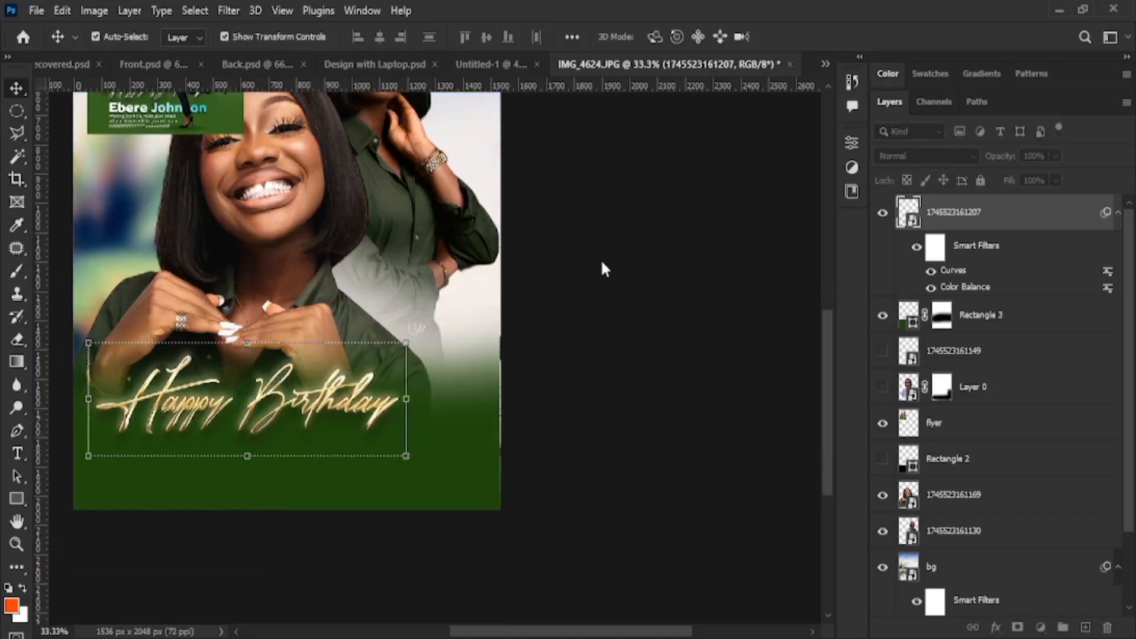
drag(828, 414, 827, 345)
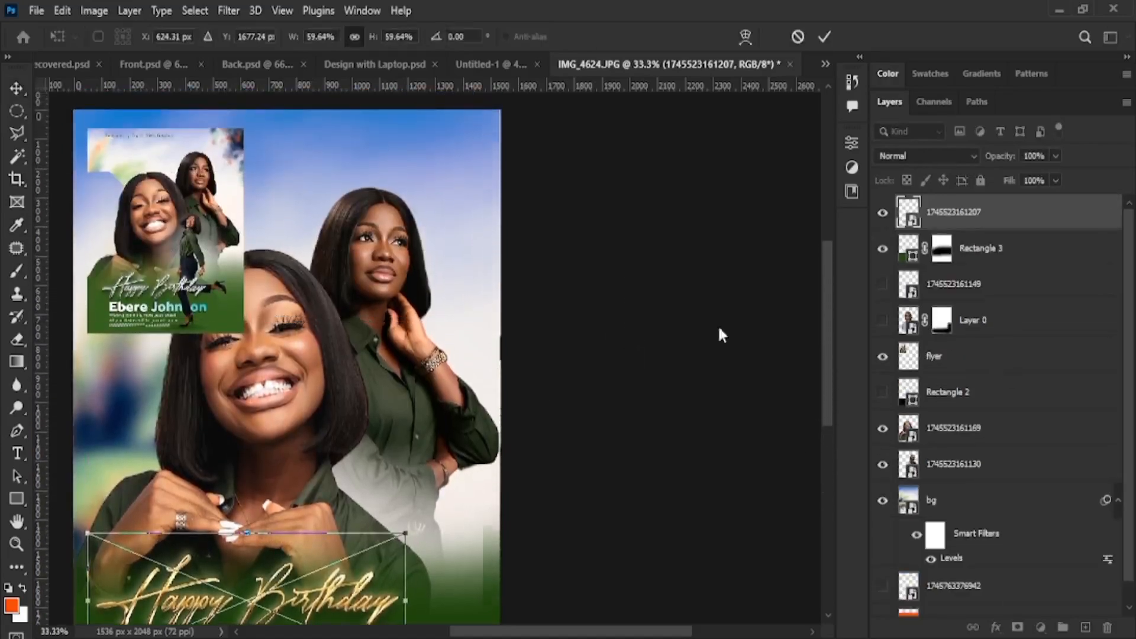
key(Return)
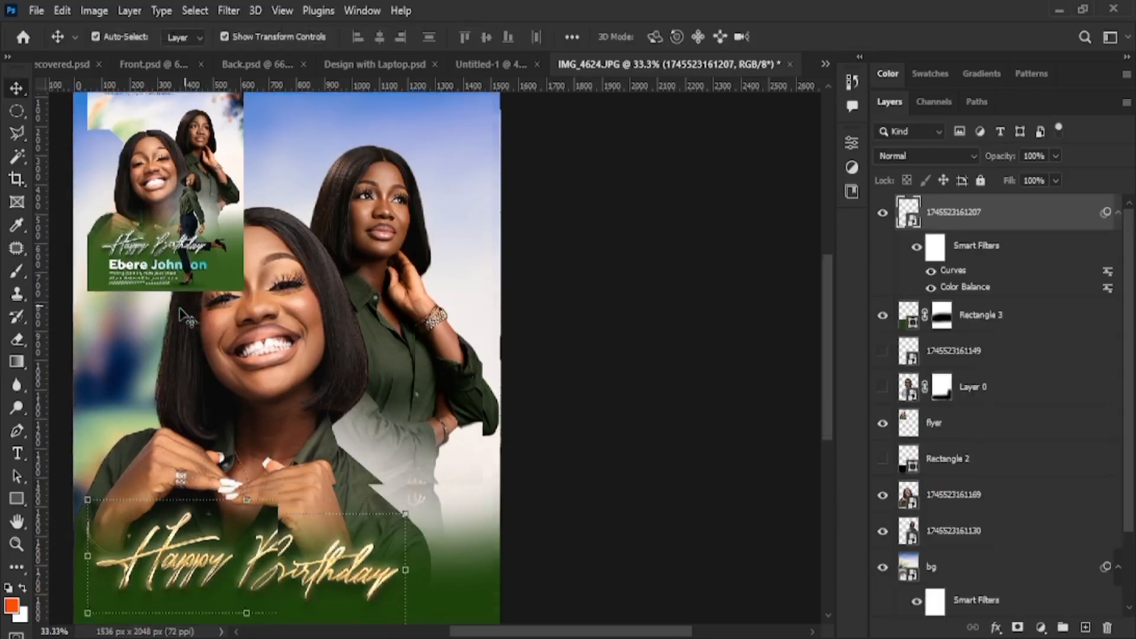
scroll(195, 332, down, 2)
click(16, 453)
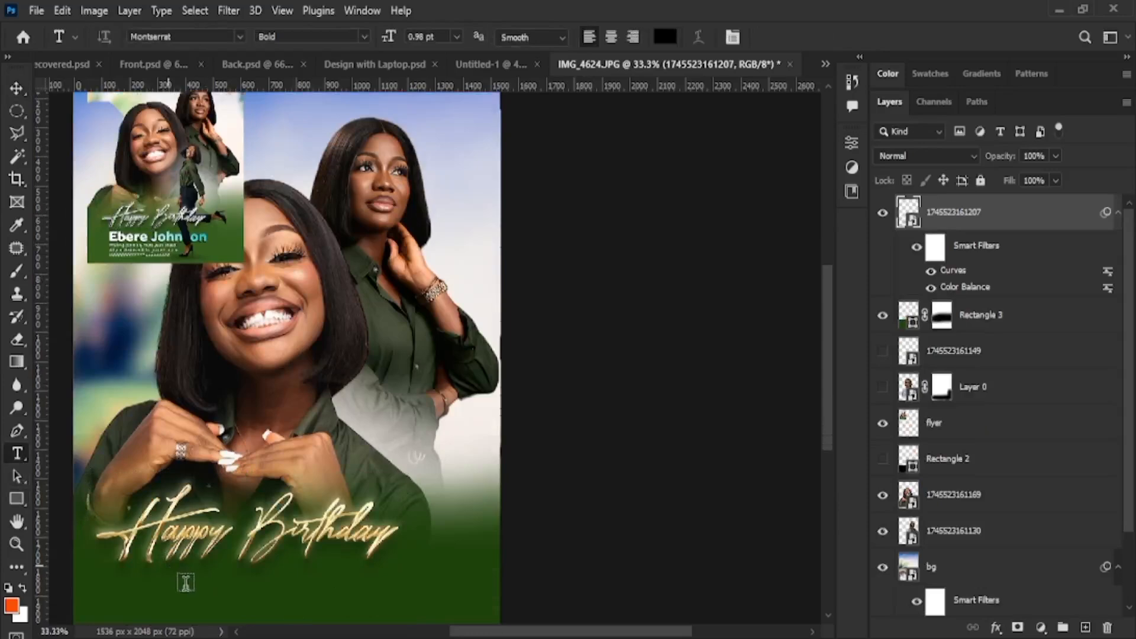
Type the first name as a new text line below Happy Birthday and enlarge it
click(172, 565)
scroll(195, 548, down, 2)
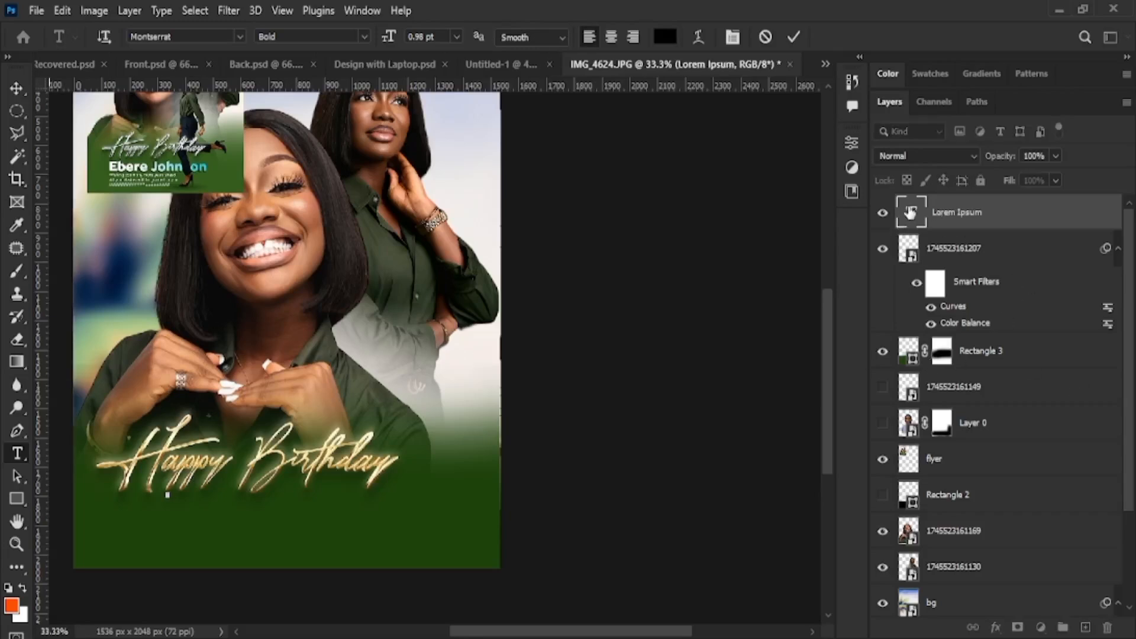
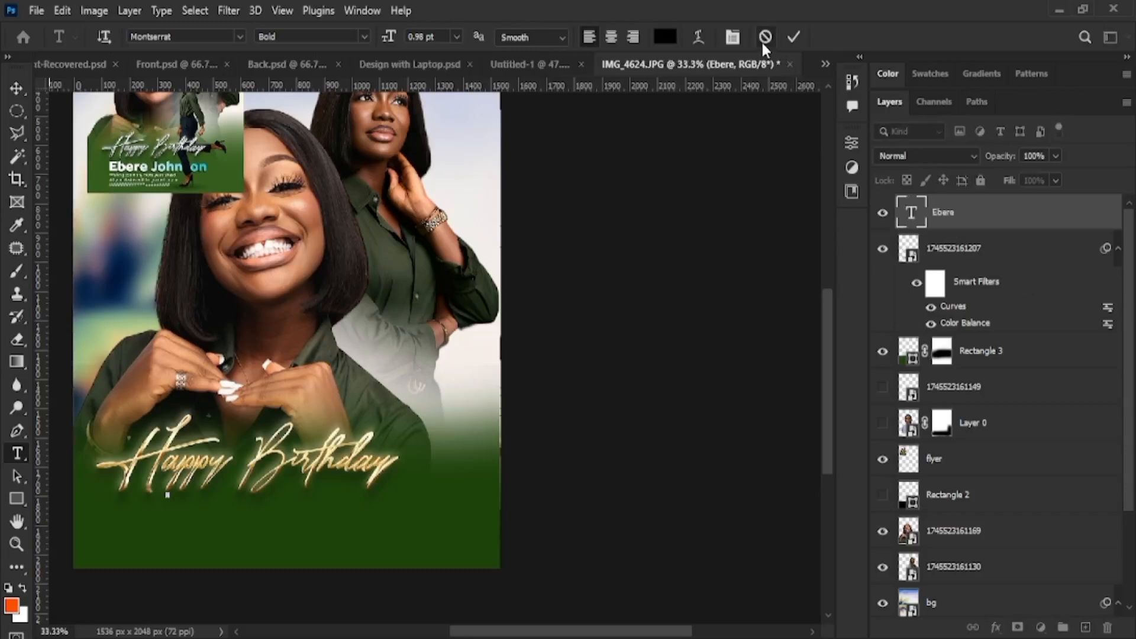
click(763, 41)
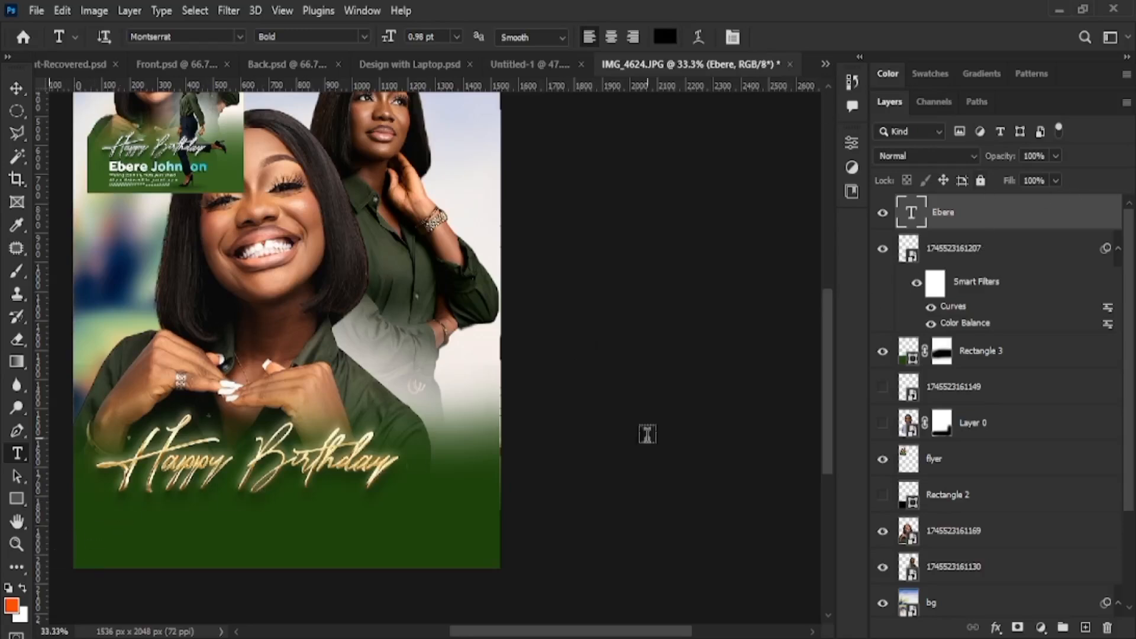
key(v)
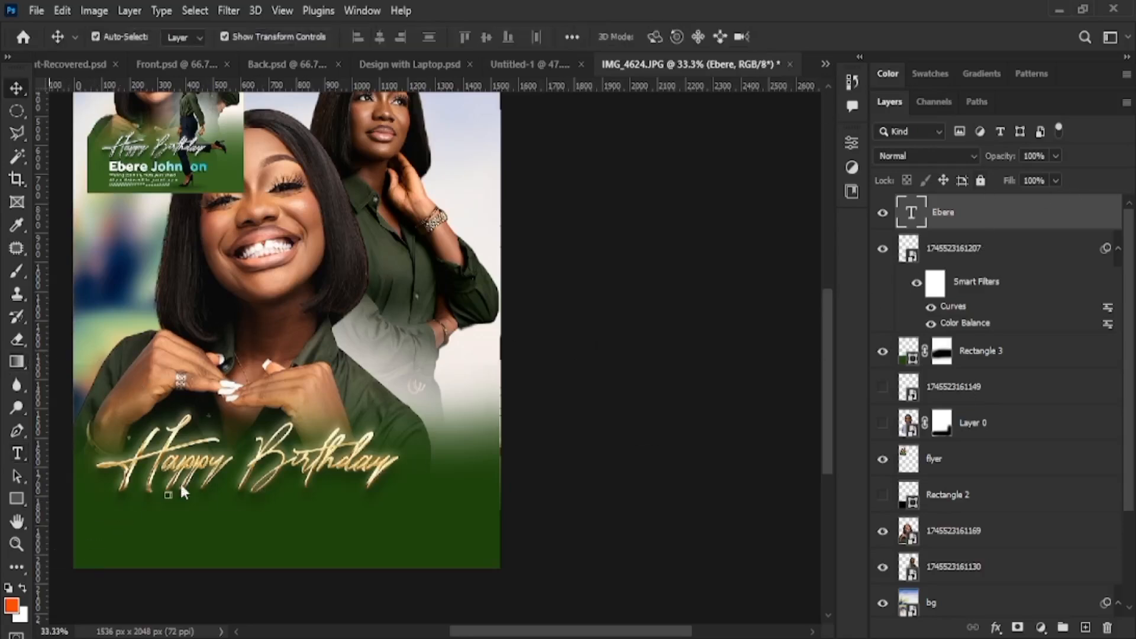
drag(170, 497, 247, 514)
key(Return)
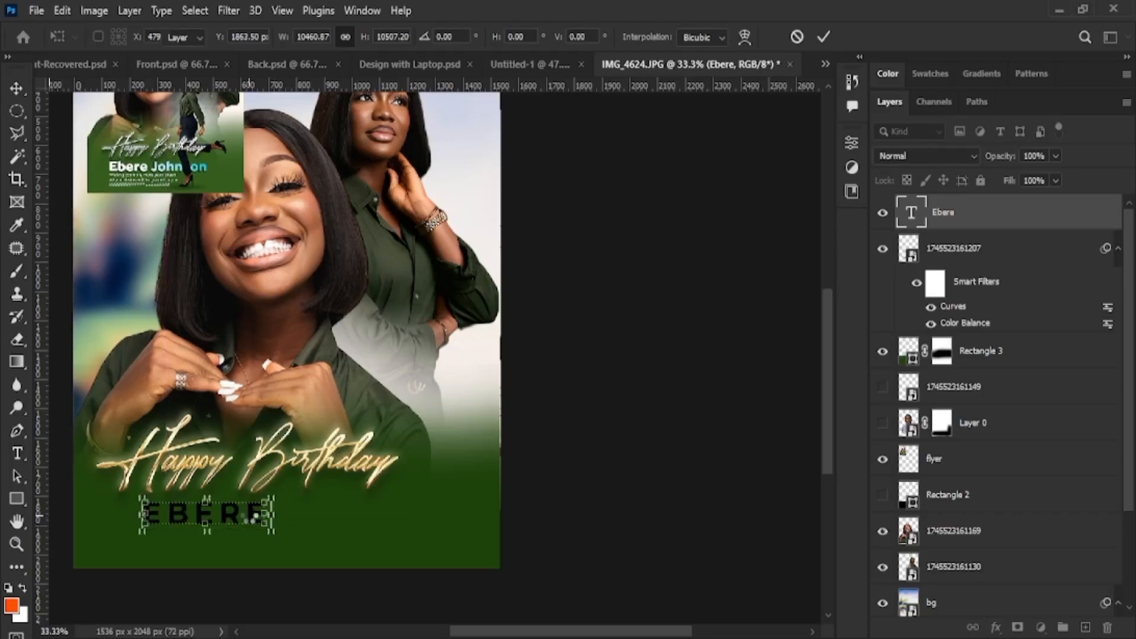
Retype the first name in capitals, then switch it to lowercase with Ctrl+Shift+K
double_click(251, 521)
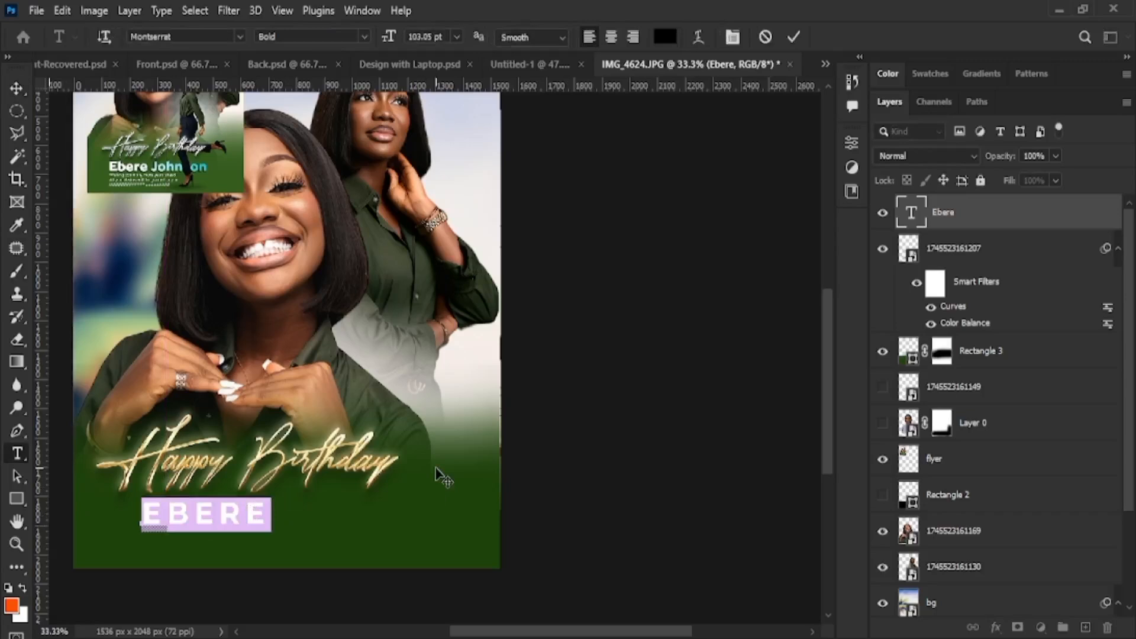
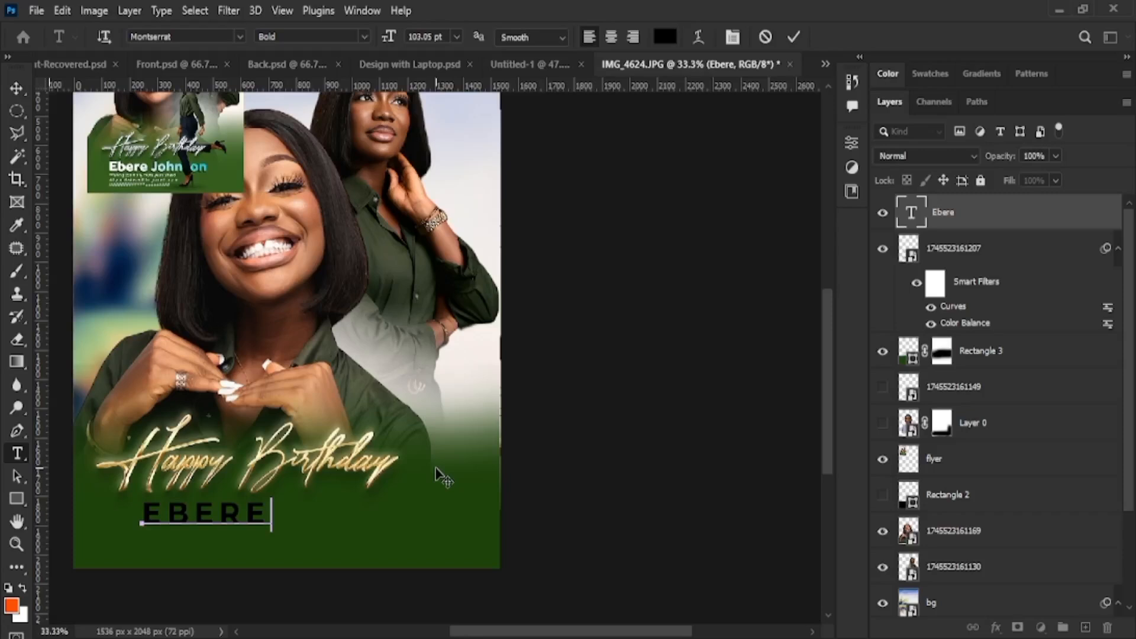
click(796, 36)
key(v)
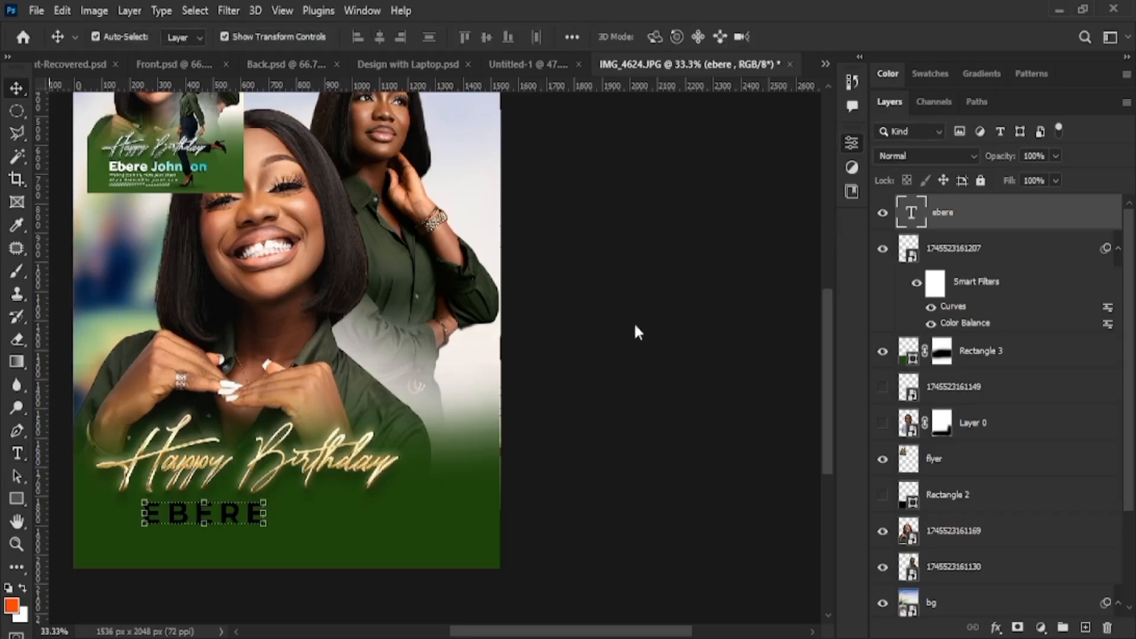
click(708, 125)
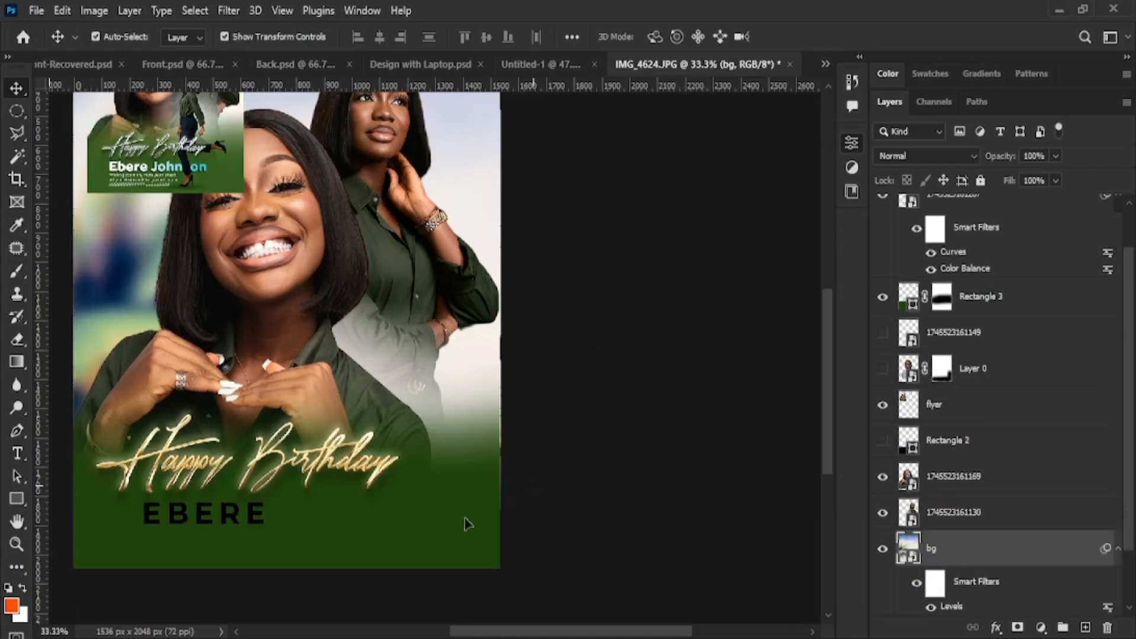
click(229, 518)
click(229, 518)
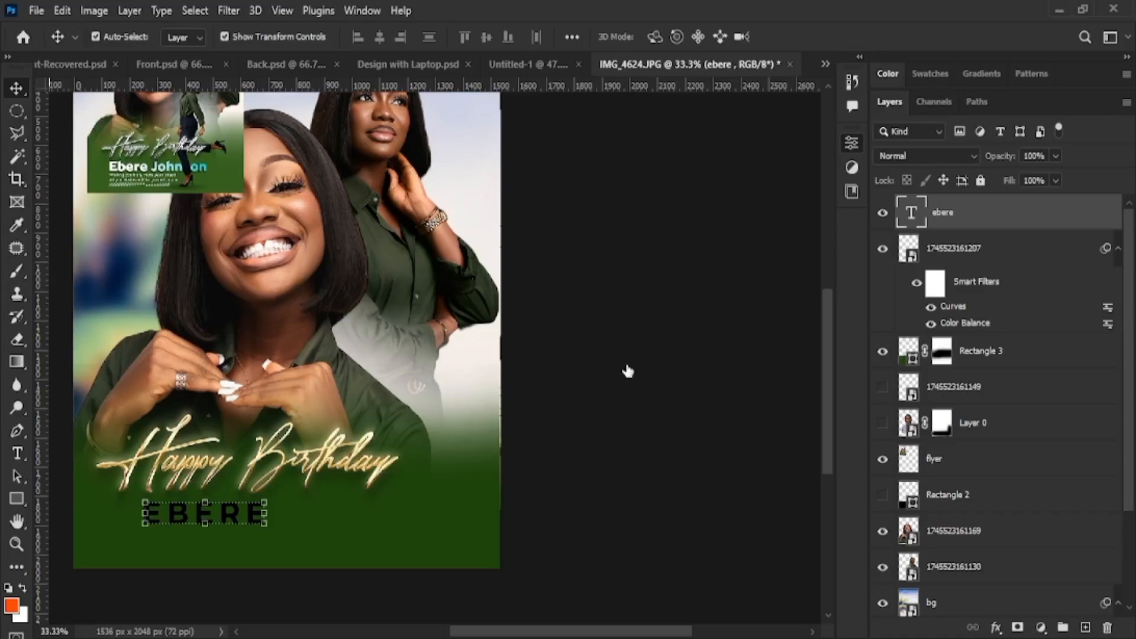
key(ctrl+shift+k)
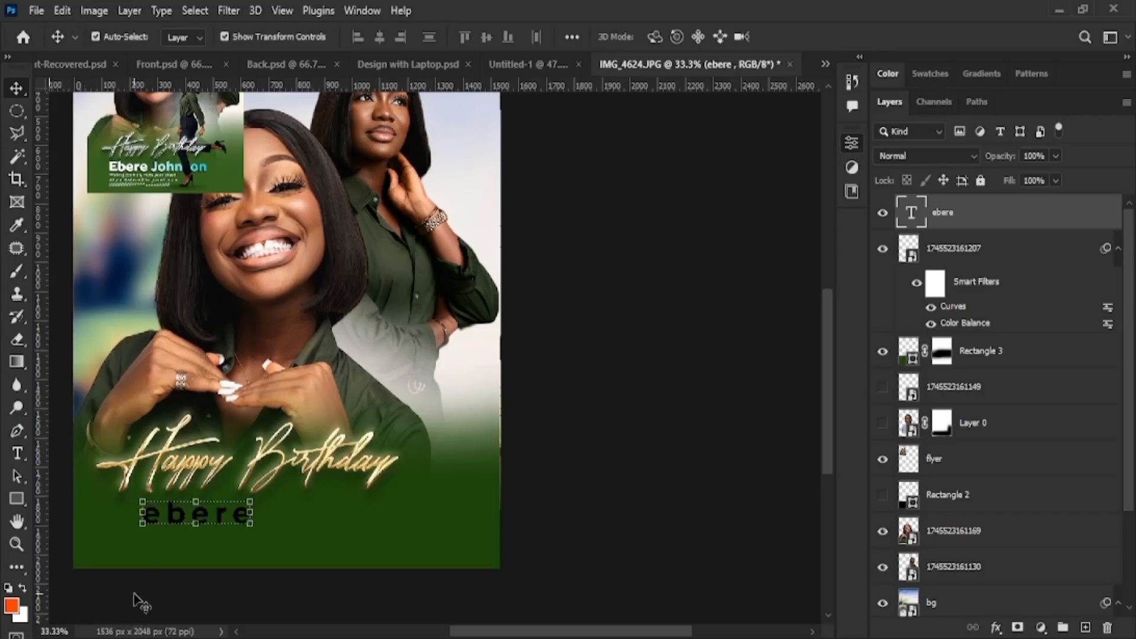
Capitalise the first letter, add the surname after a space, commit, and move the name left
double_click(171, 519)
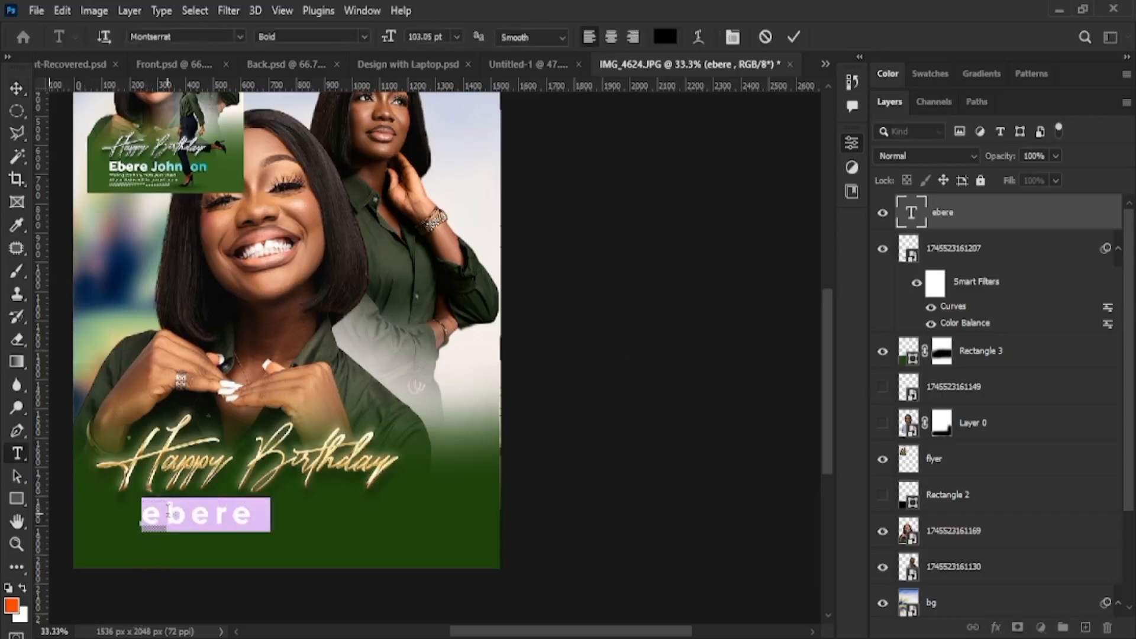
click(166, 516)
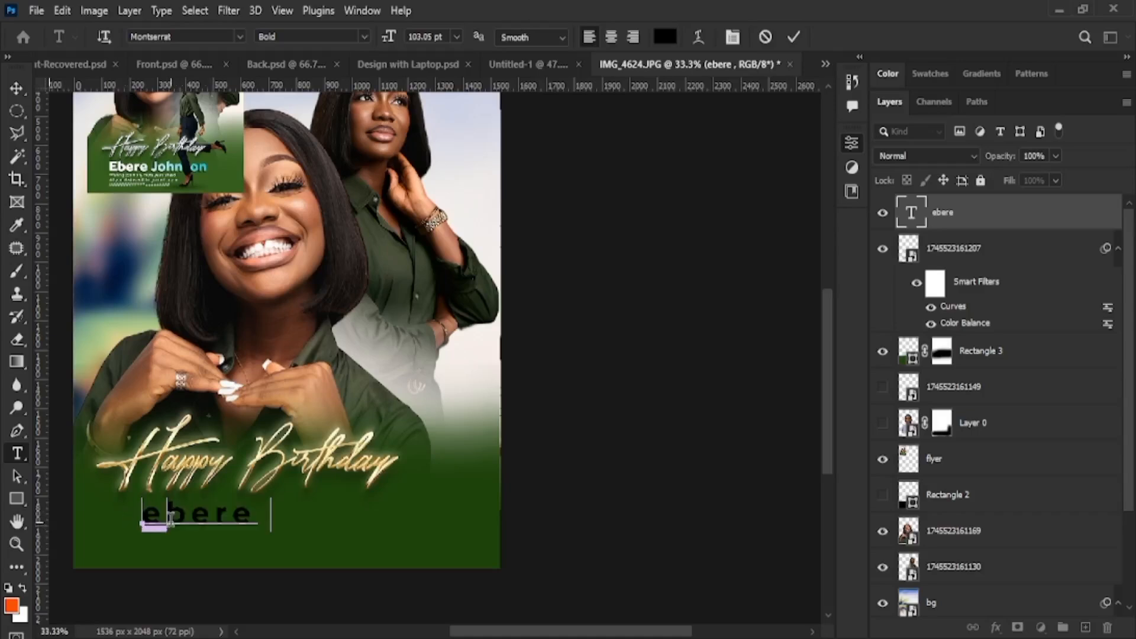
key(BackSpace)
text(E)
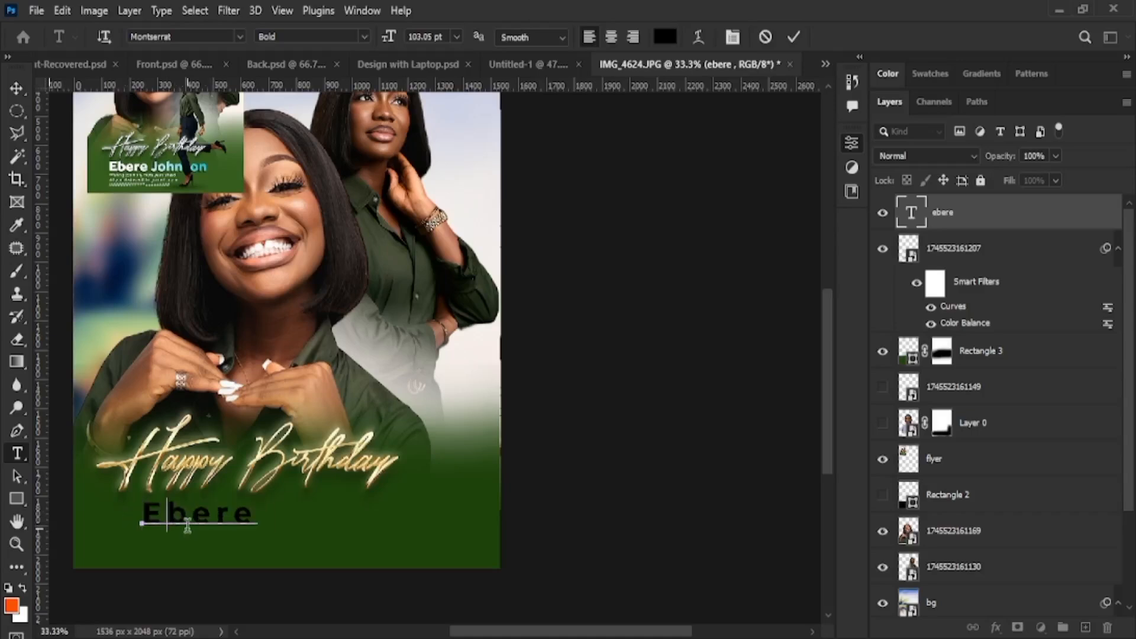
click(258, 522)
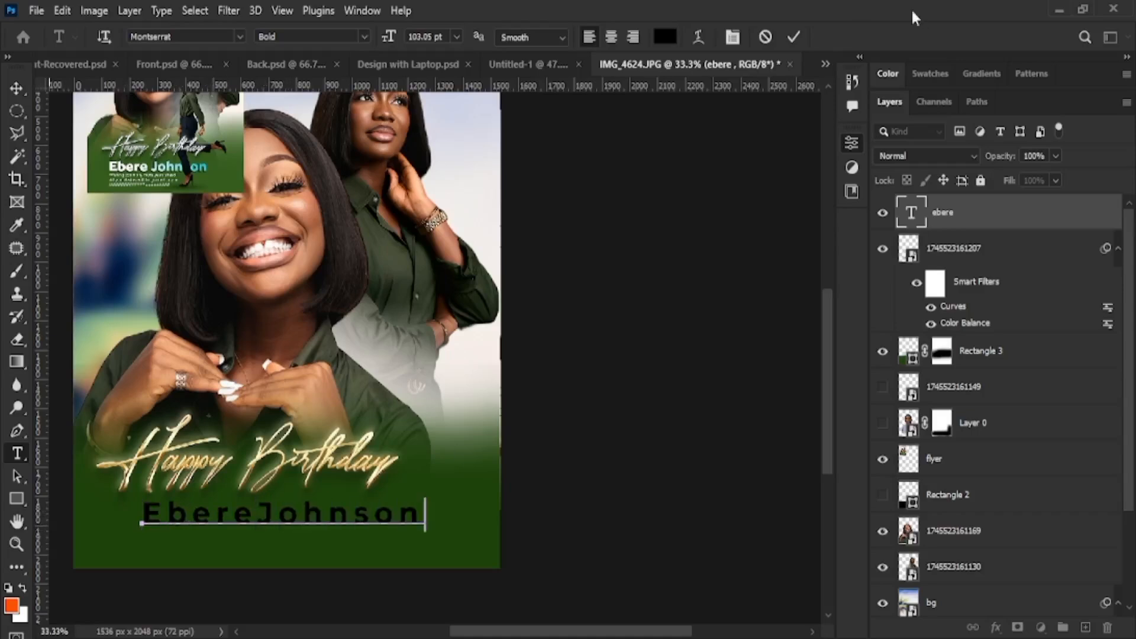
click(255, 514)
click(794, 37)
key(v)
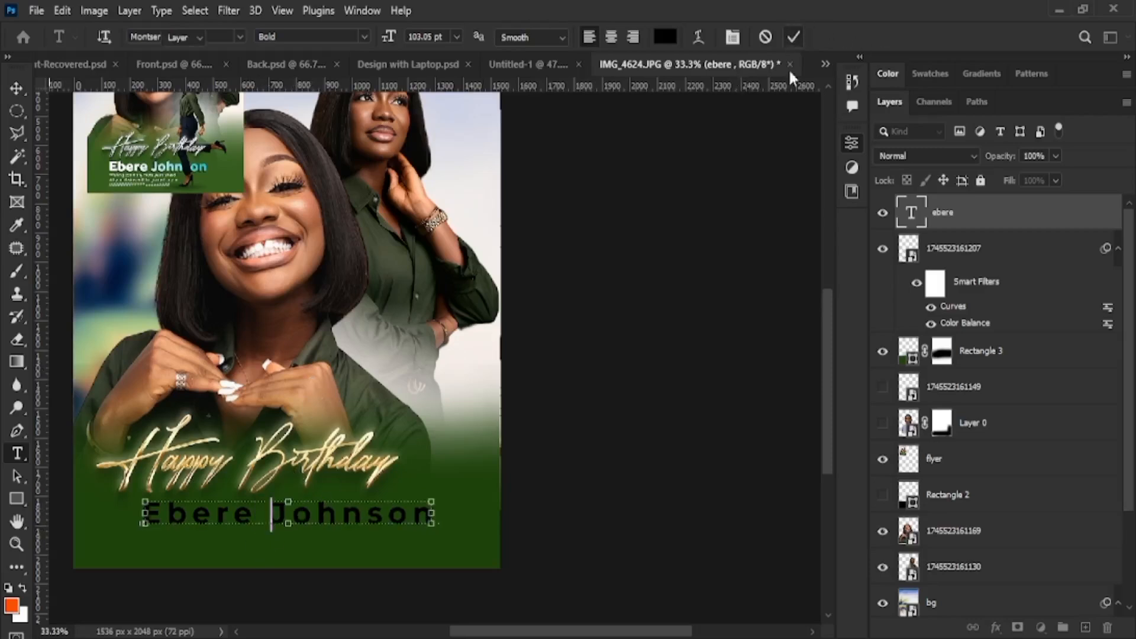
drag(398, 515, 361, 514)
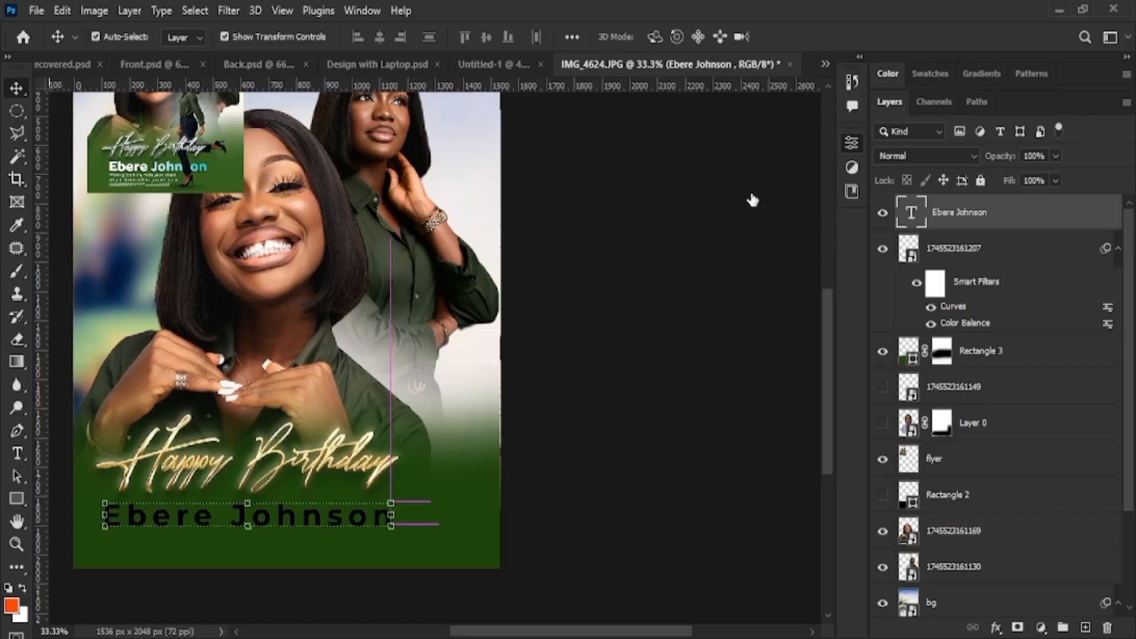
Set the name text colour to white
key(i)
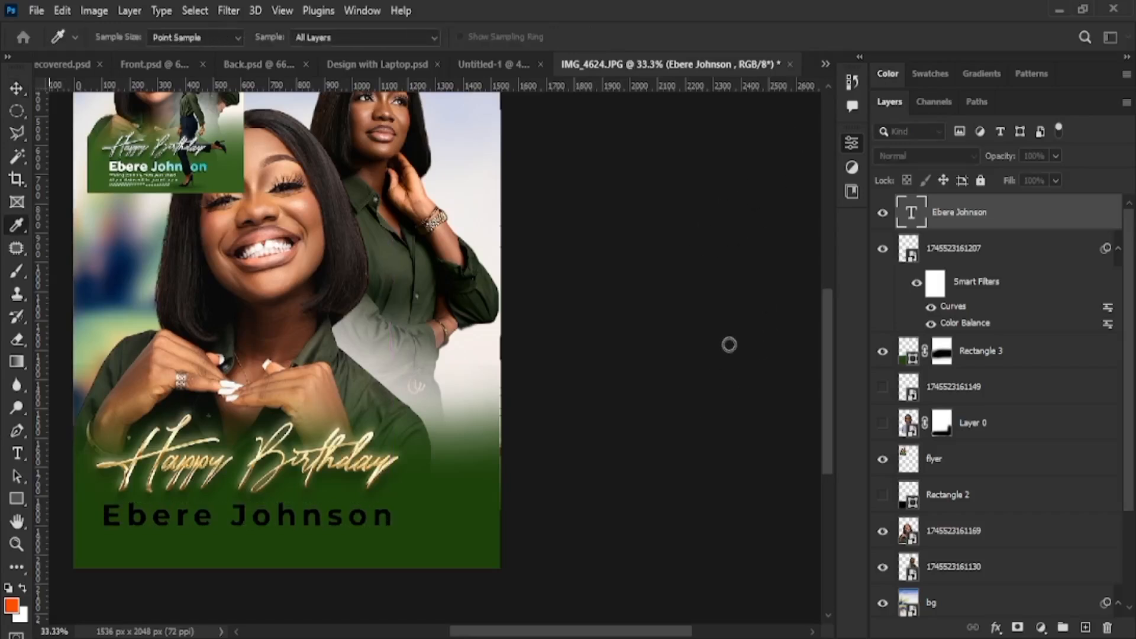
key(ctrl+BackSpace)
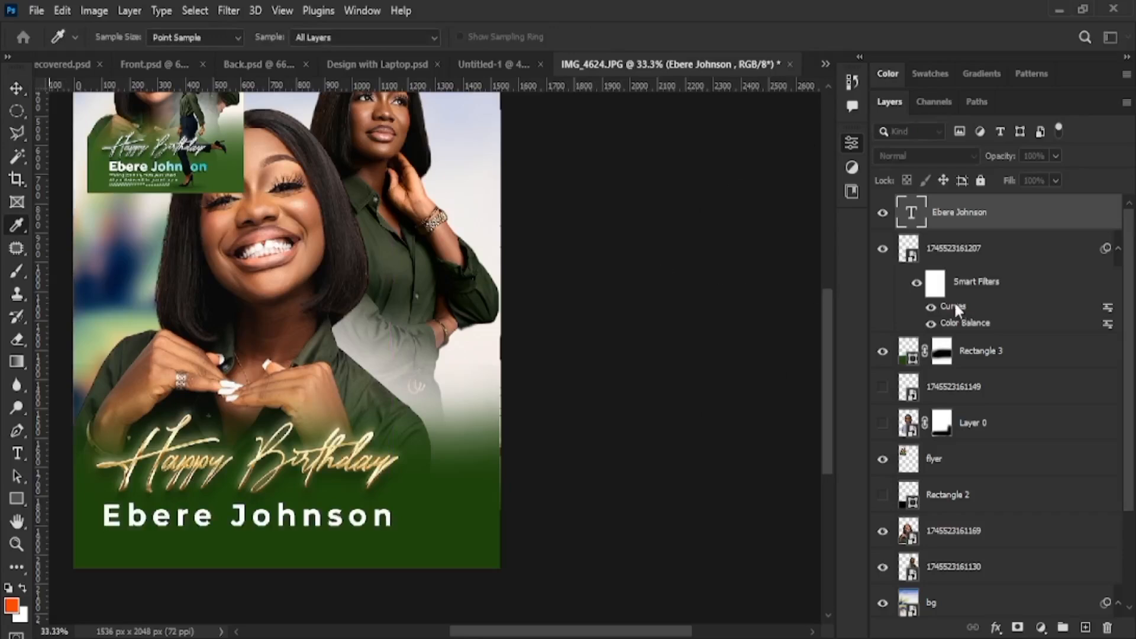
key(v)
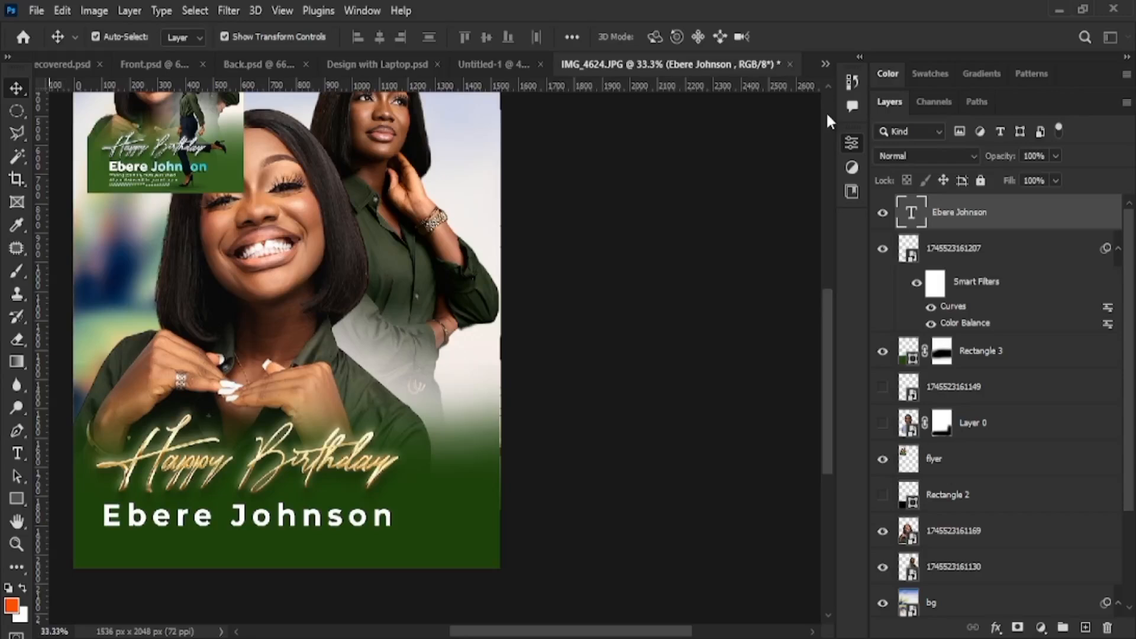
key(ctrl+z)
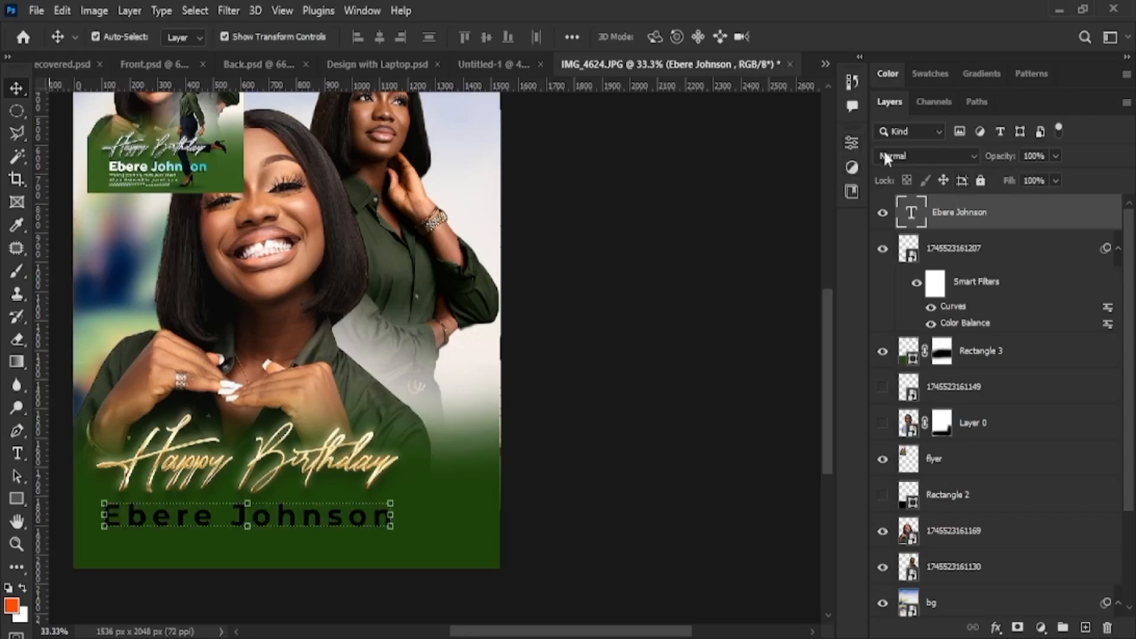
double_click(914, 214)
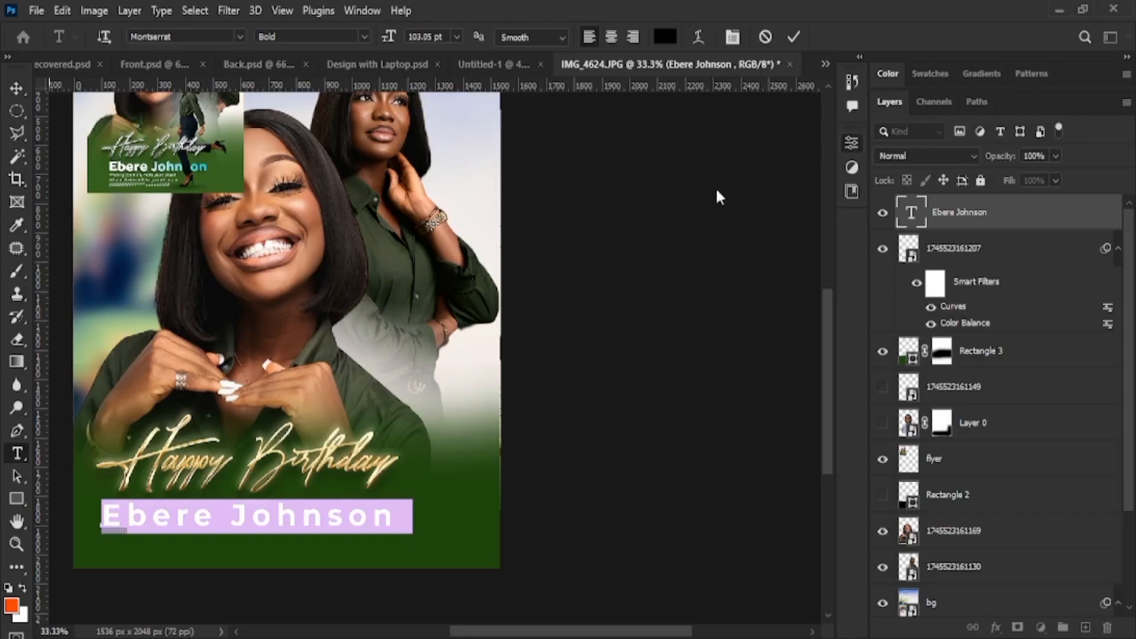
click(732, 204)
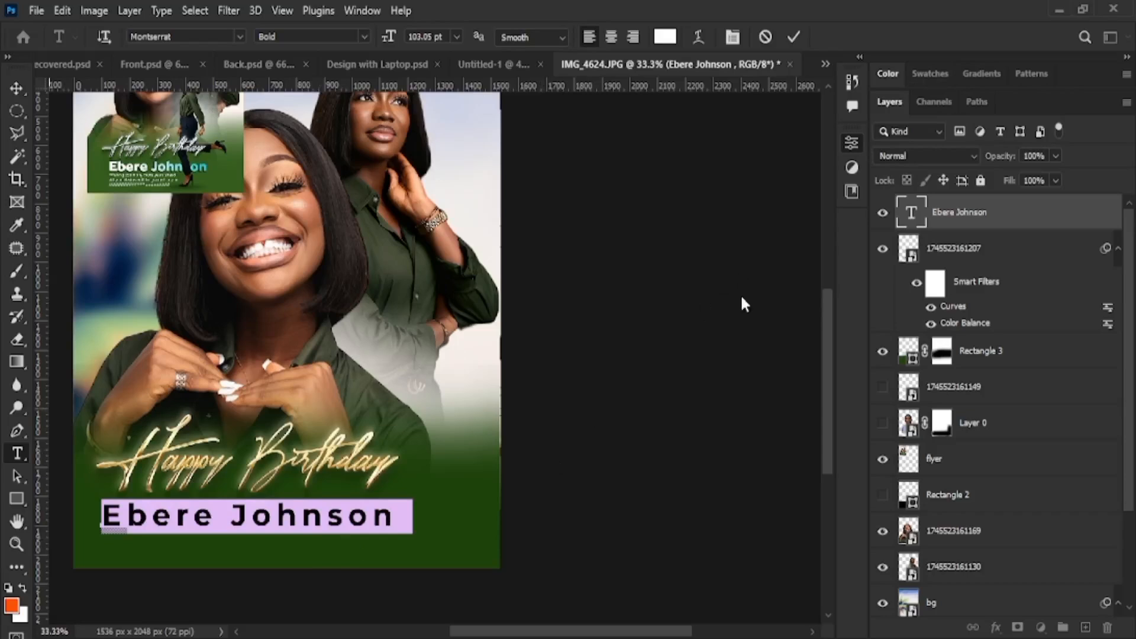
Adjust the name's letter tracking with Alt+Arrow keys and commit the text
key(alt+Left)
key(alt+Left)
key(alt+Left)
key(alt+Left)
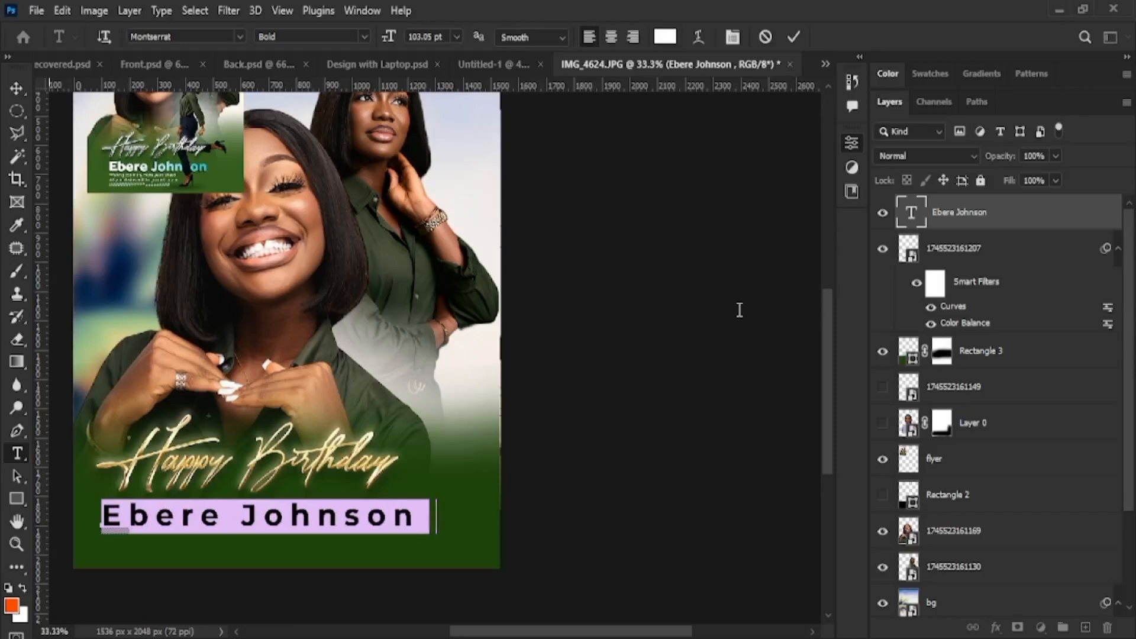
key(alt+Left)
key(alt+Left)
key(alt+Left)
key(alt+Left)
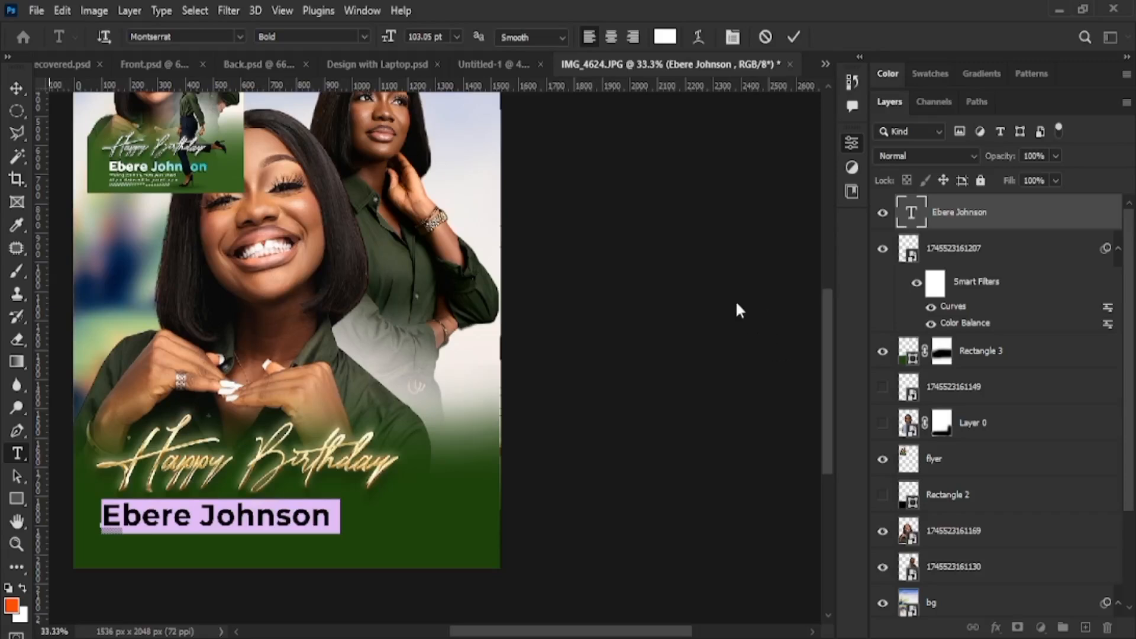
key(alt+Left)
key(alt+Left)
key(alt+Left)
key(alt+Left)
key(alt+Left)
key(alt+Left)
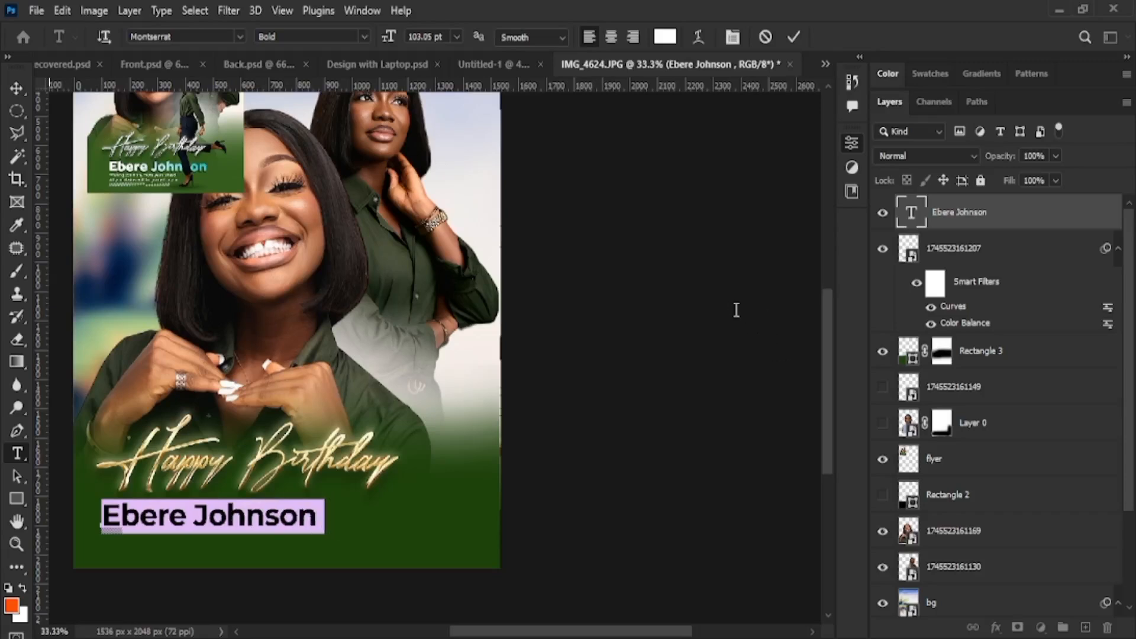
key(alt+Right)
key(alt+Right)
key(alt+Right)
key(alt+Right)
key(alt+Right)
key(alt+Right)
key(alt+Right)
key(alt+Right)
key(alt+Right)
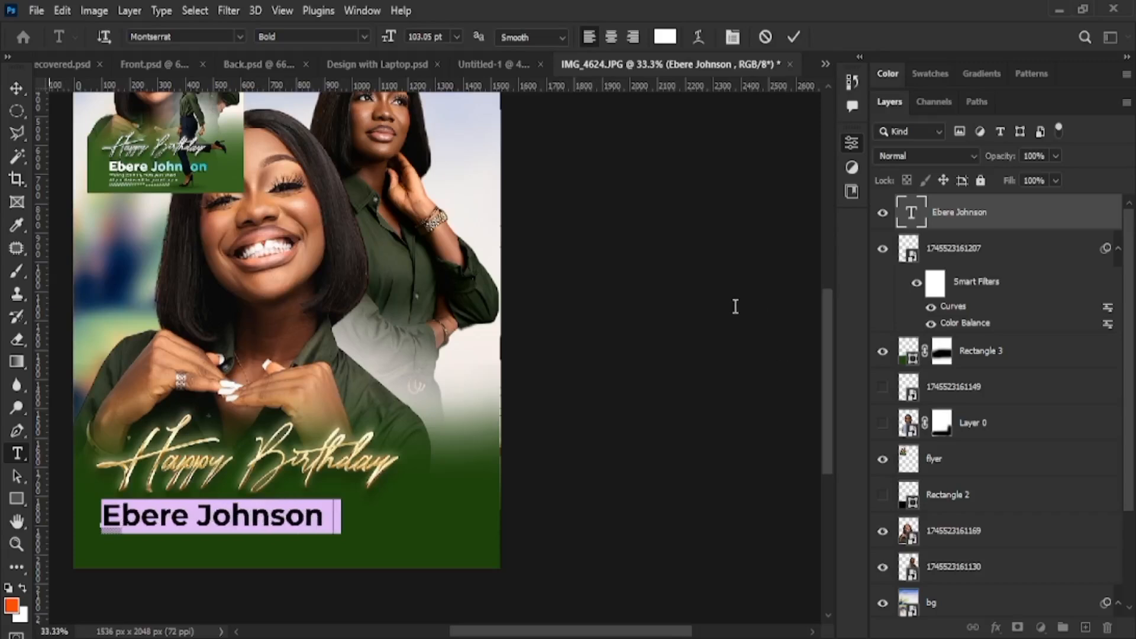
click(791, 37)
click(16, 89)
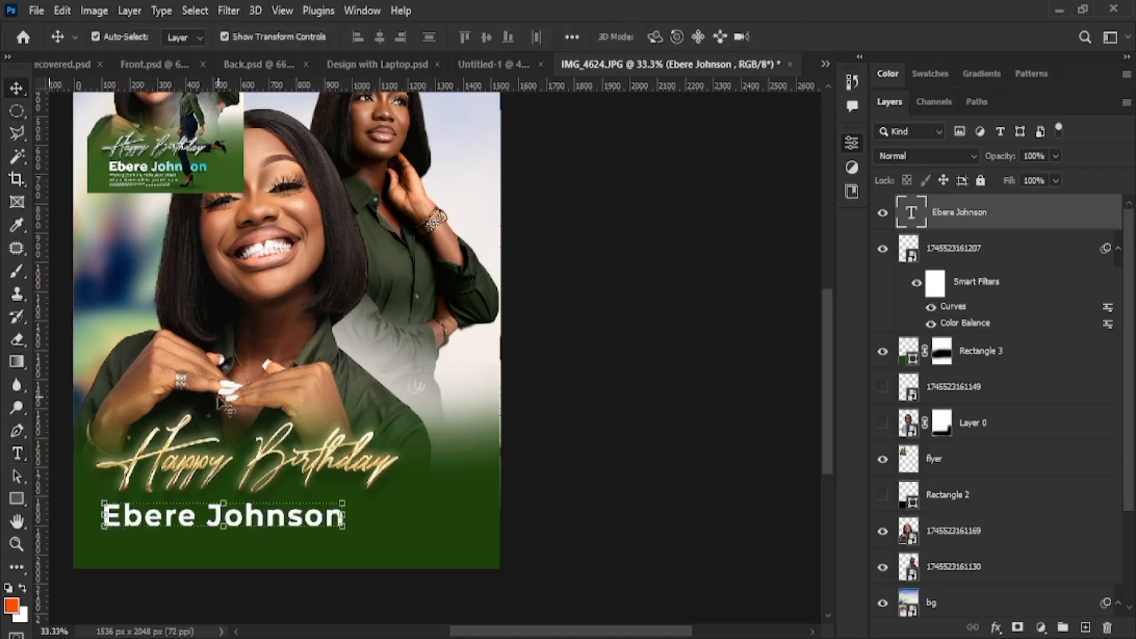
Position the name line directly under Happy Birthday on the green band and commit
drag(237, 529, 250, 518)
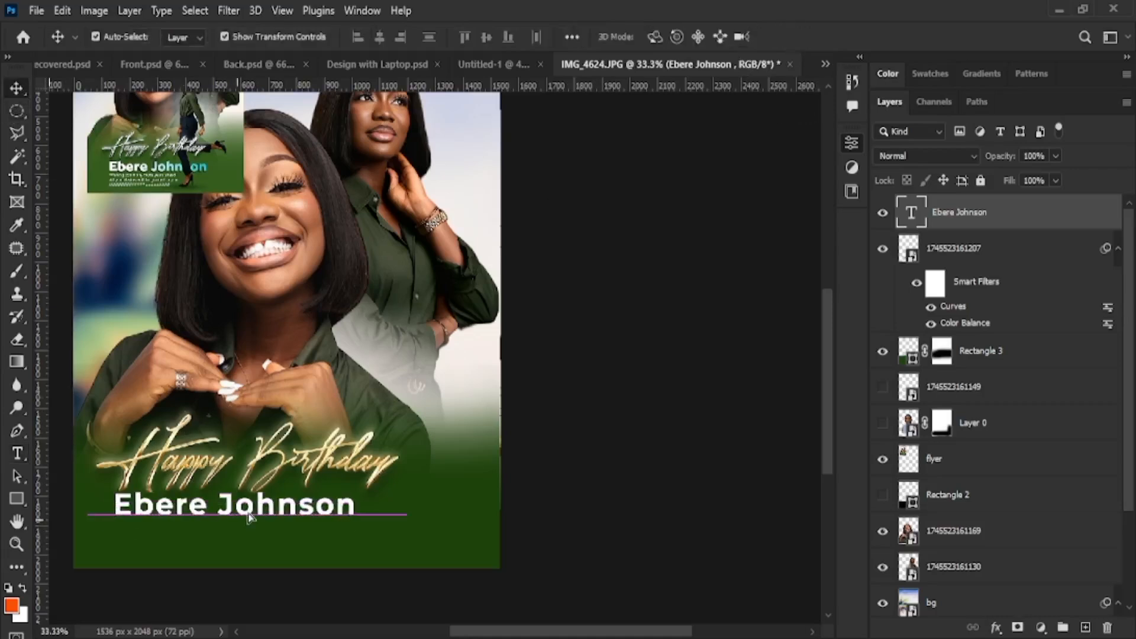
drag(355, 514, 191, 454)
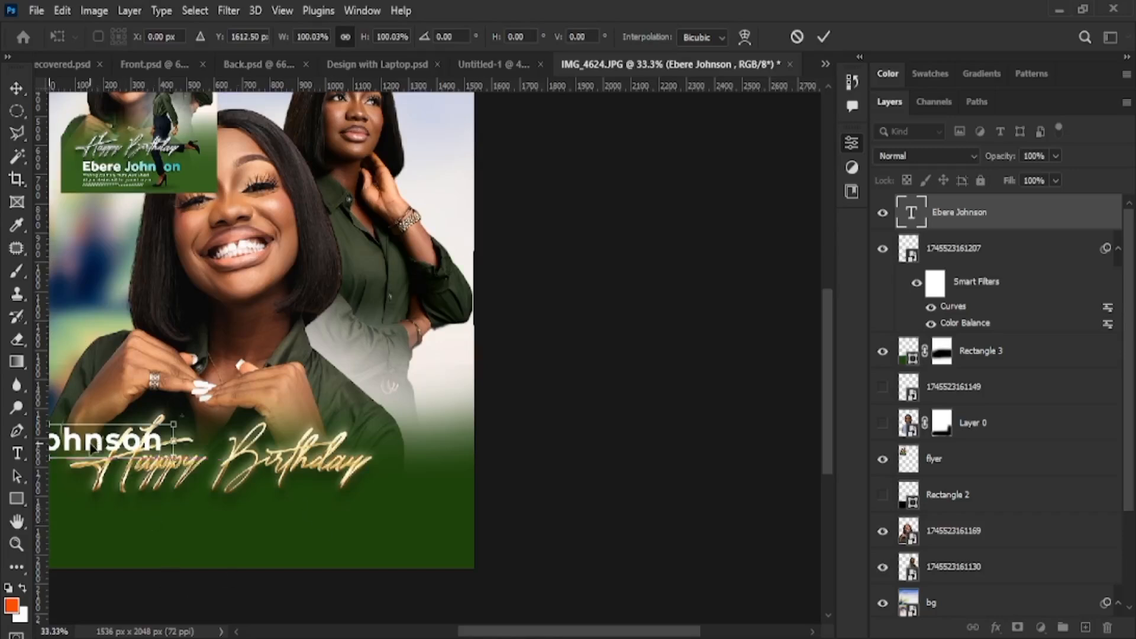
drag(121, 437, 259, 520)
scroll(251, 519, down, 3)
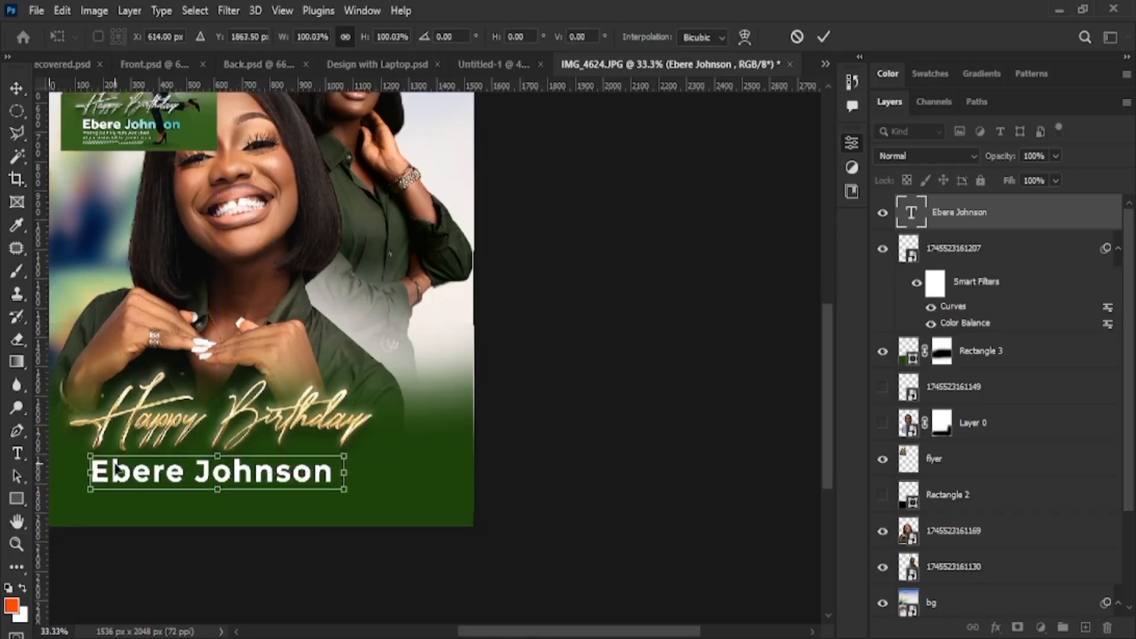
drag(116, 471, 120, 473)
drag(279, 506, 279, 506)
click(822, 36)
Lift the Happy Birthday and name lines up together slightly
shift+click(237, 412)
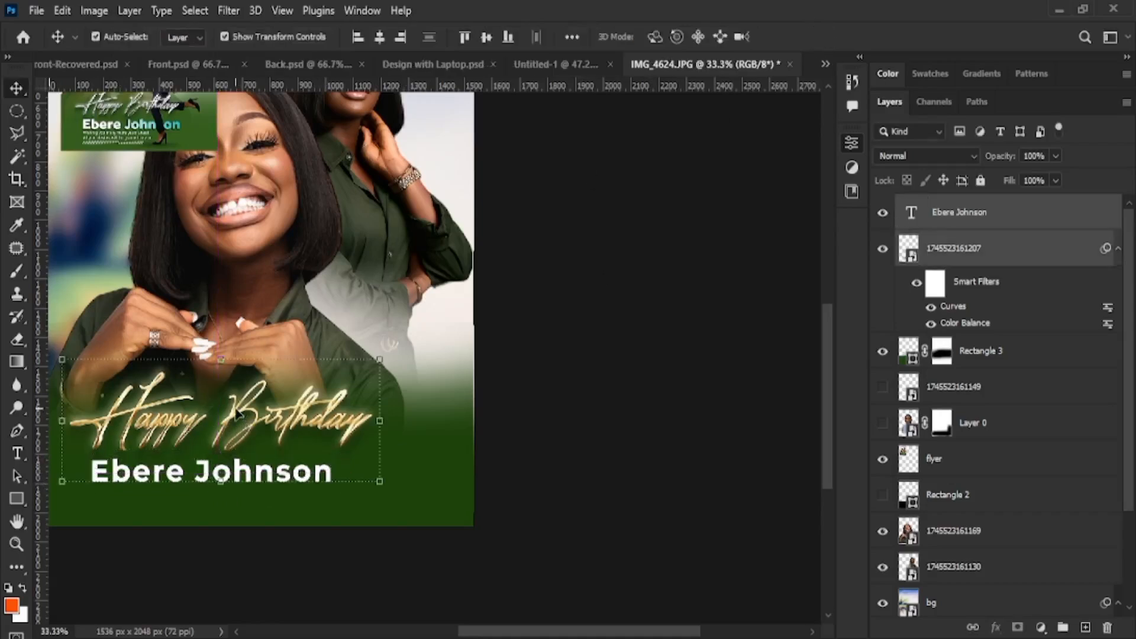
drag(311, 480, 311, 471)
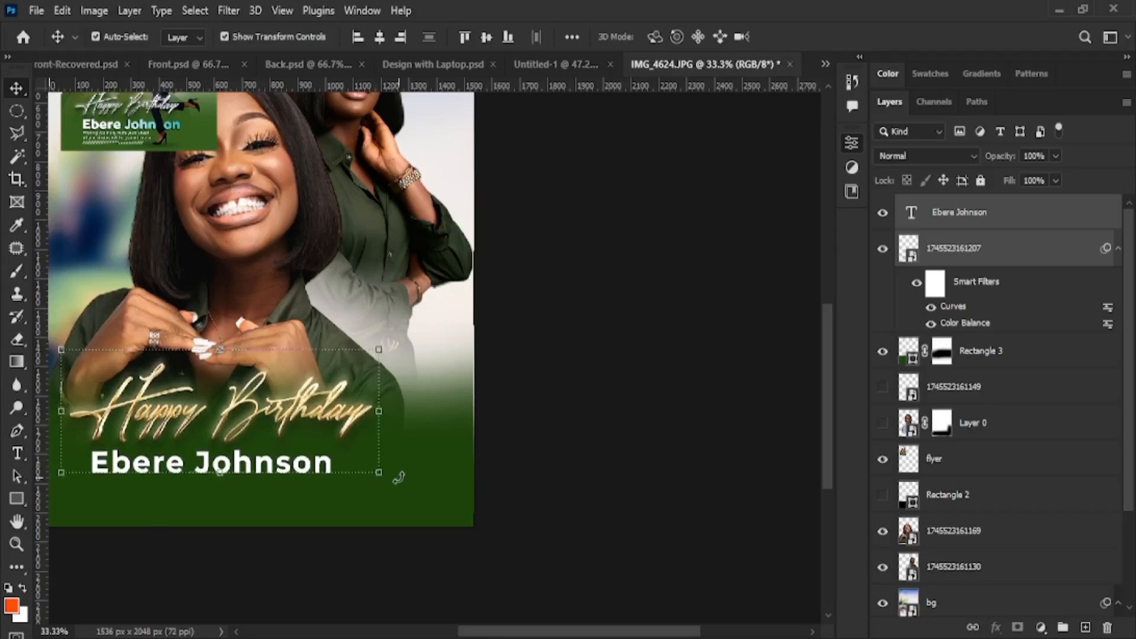
click(425, 474)
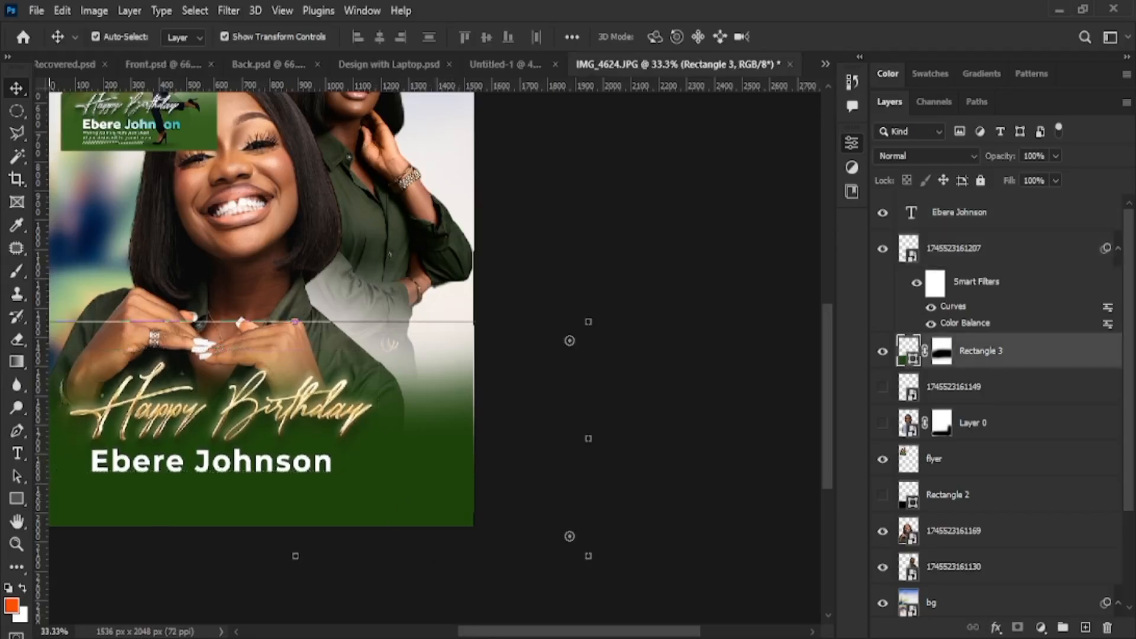
drag(531, 633, 504, 633)
click(743, 570)
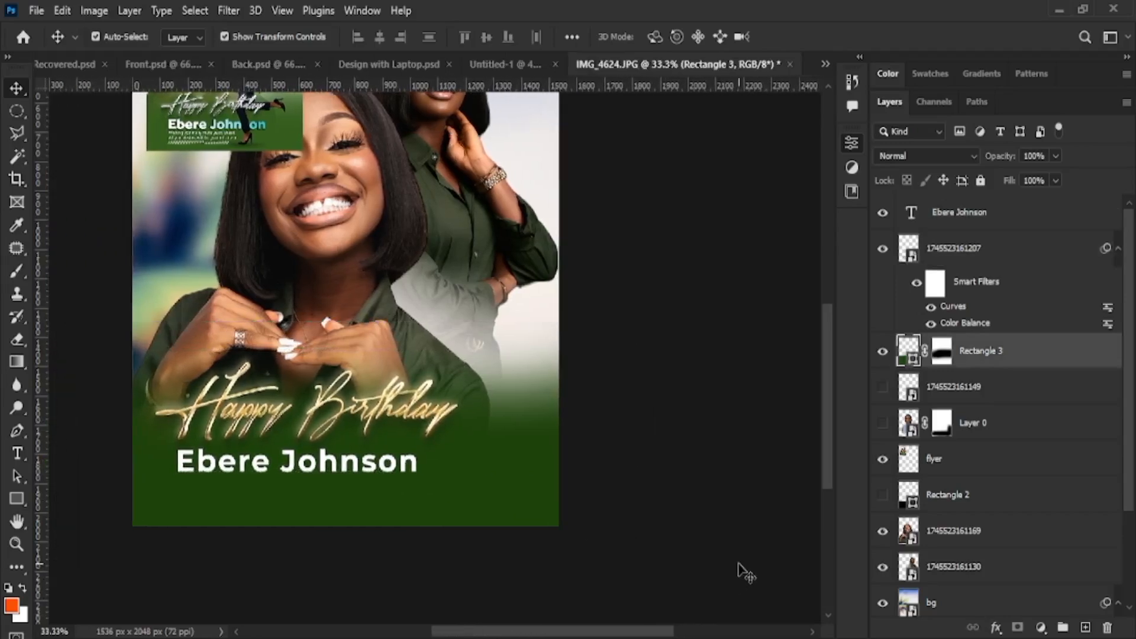
click(265, 472)
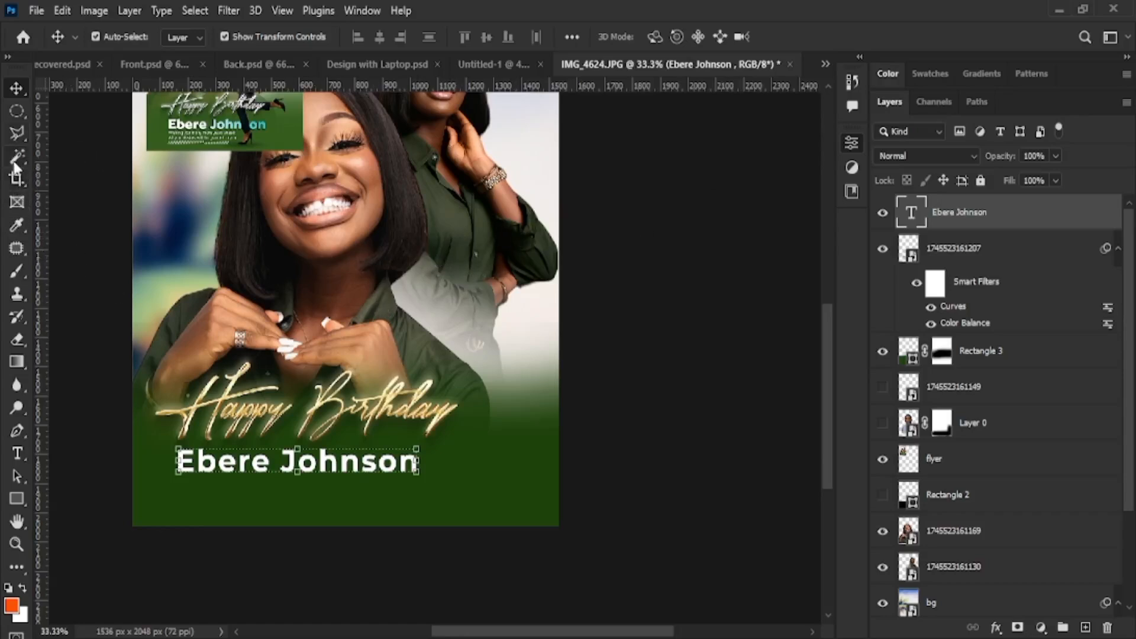
Switch to the Object Selection Tool and clear all selections on the canvas
click(17, 135)
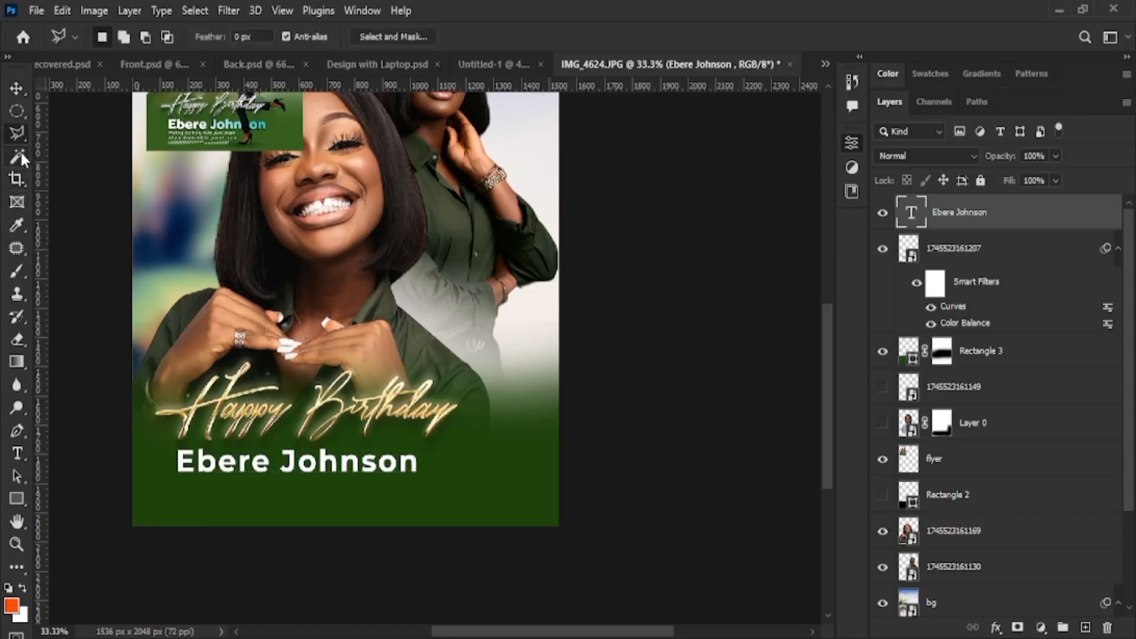
click(18, 157)
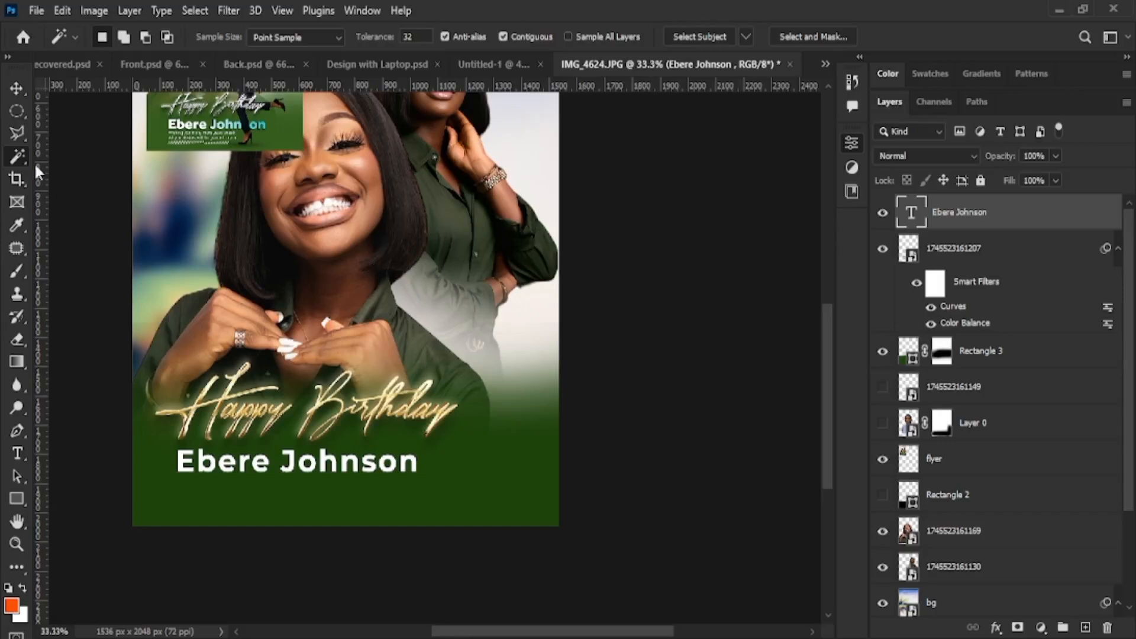
click(19, 135)
click(22, 111)
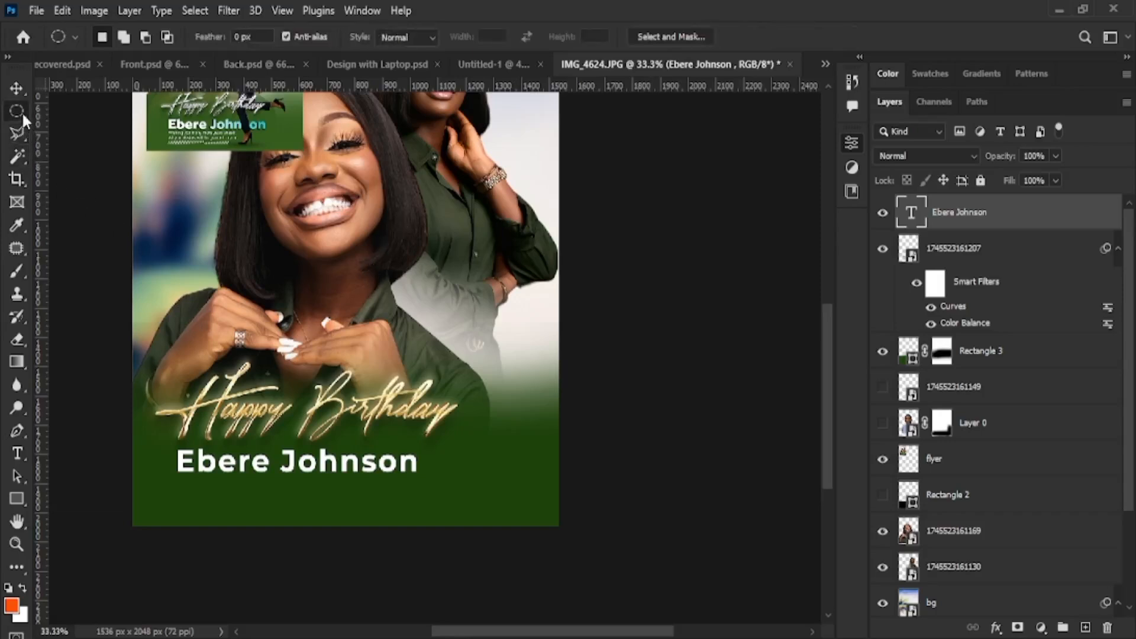
click(18, 157)
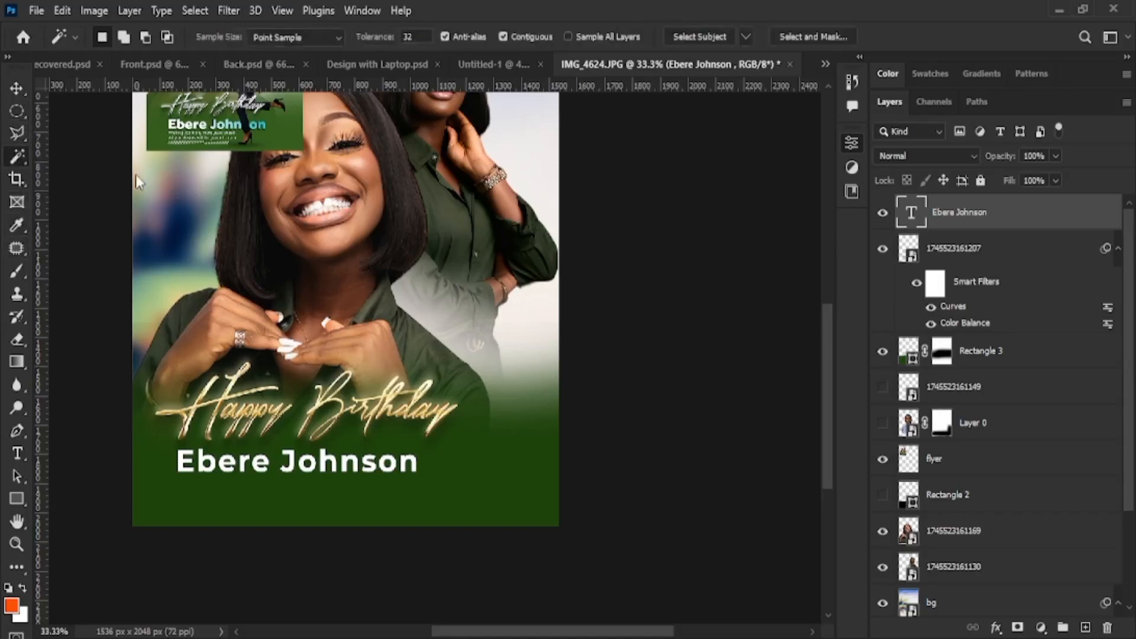
key(shift+w)
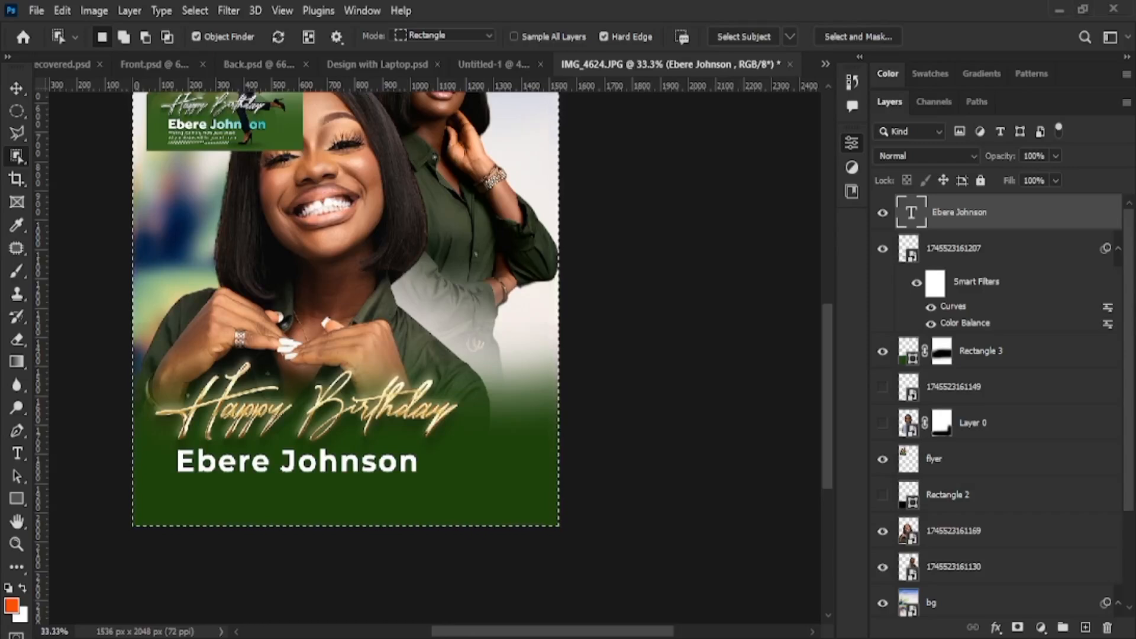
key(ctrl+d)
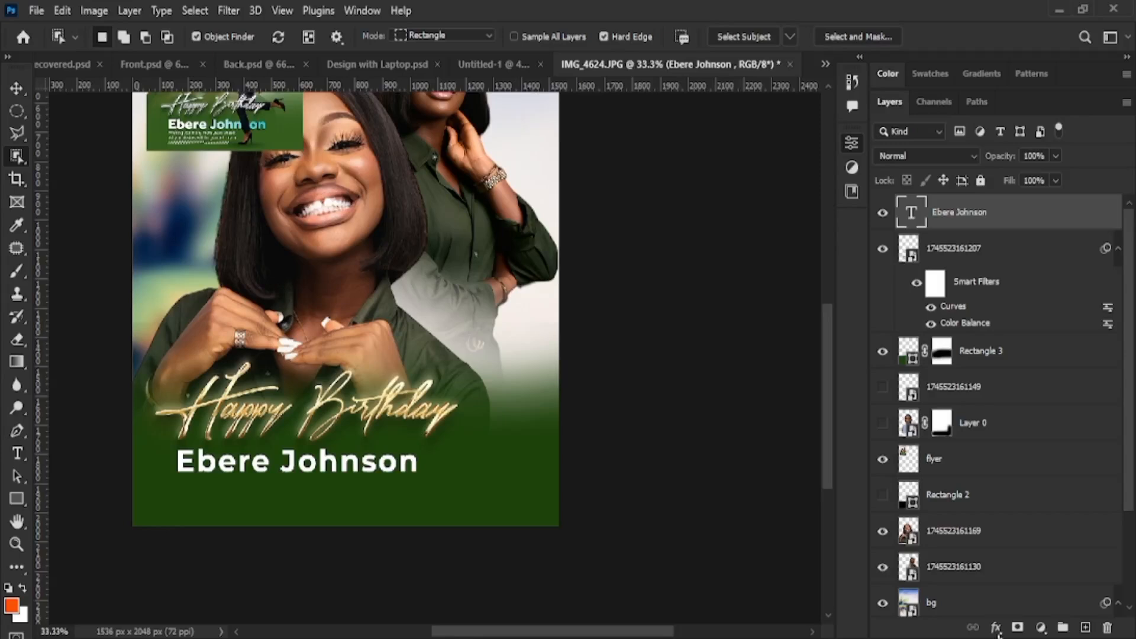
Add a new empty Layer 1 at the top of the stack, above the name text
click(1084, 627)
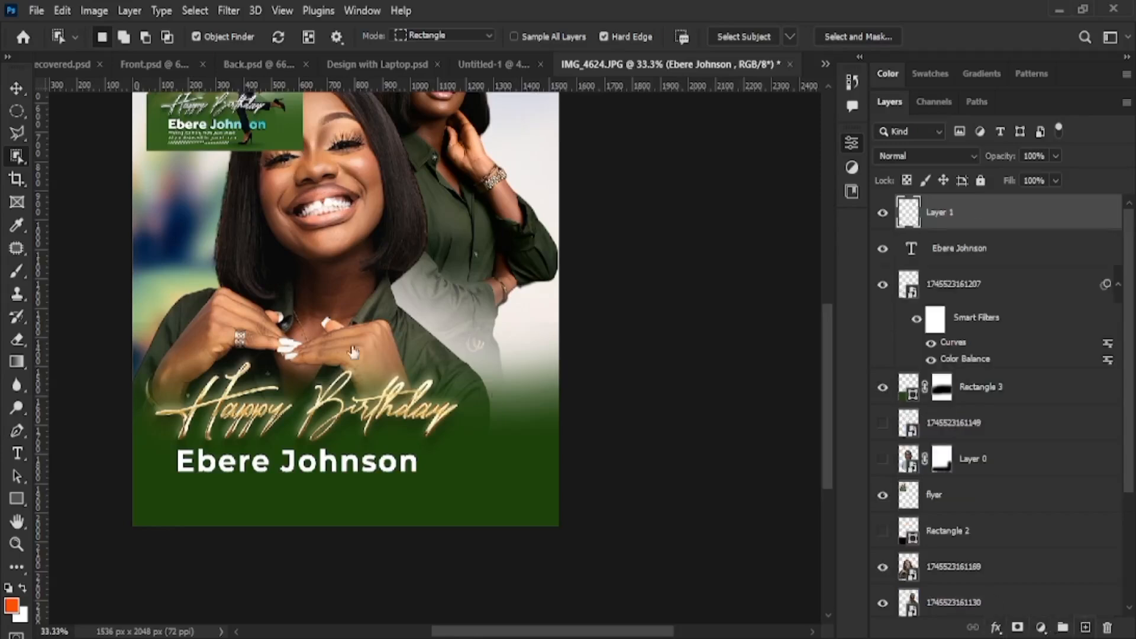
Brush a soft 40%-opacity orange glow across the Happy Birthday script on Layer 1
click(19, 364)
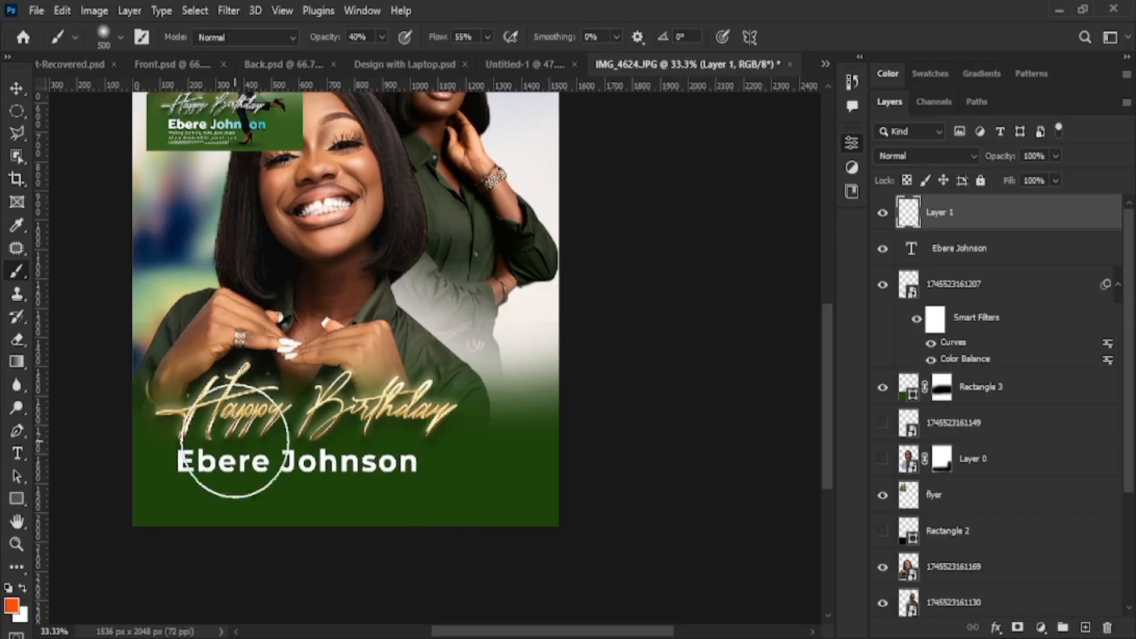
mouse_move(418, 419)
mouse_down()
mouse_move(437, 414)
mouse_move(196, 409)
mouse_move(455, 404)
mouse_move(177, 413)
mouse_move(382, 427)
mouse_up()
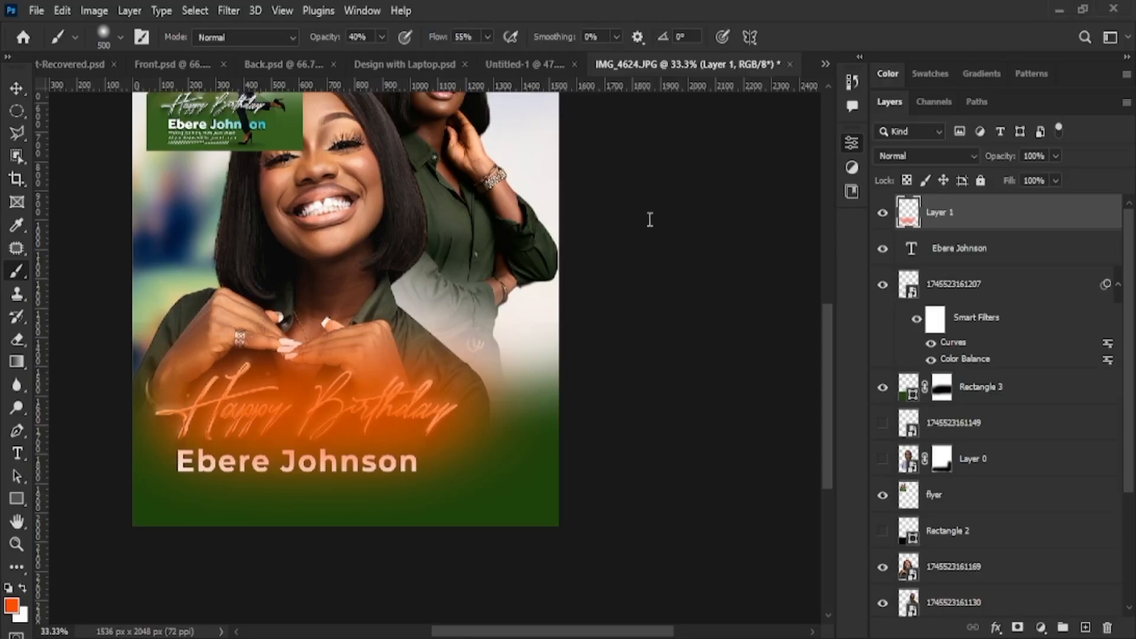
Scroll up to view the two portraits above the orange-glowing Happy Birthday script
scroll(324, 286, up, 5)
scroll(332, 284, up, 2)
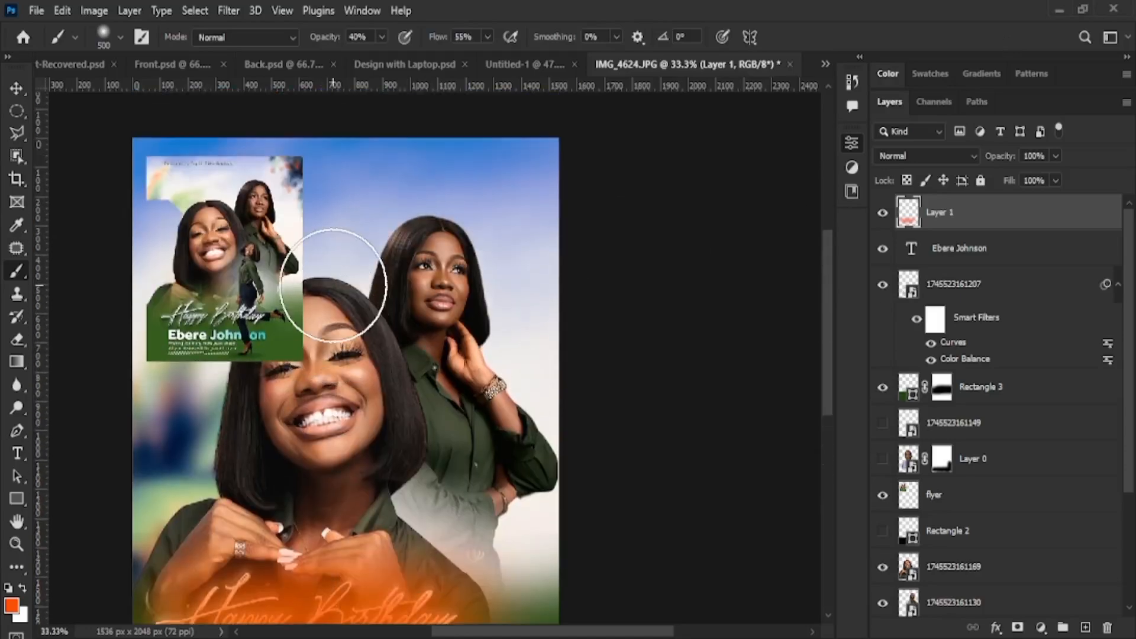